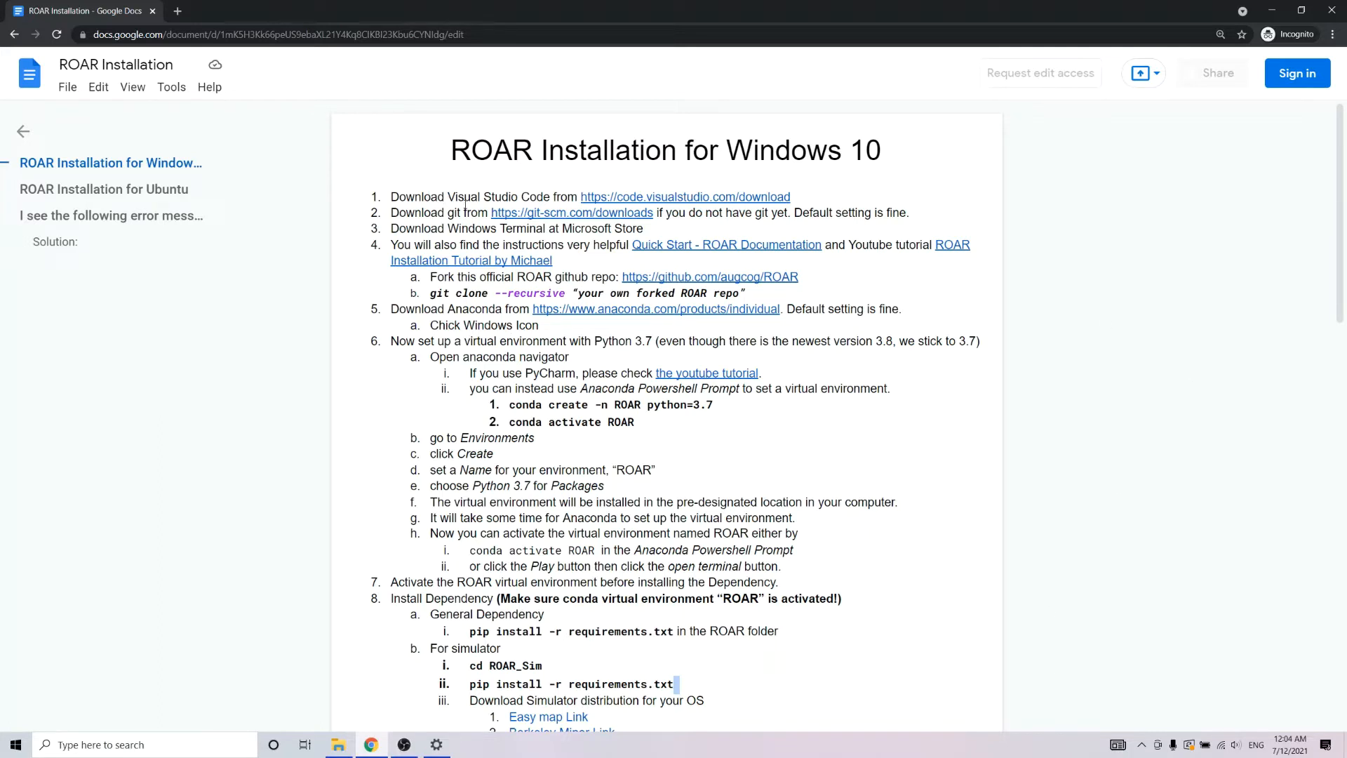
Download the Windows installer for Visual Studio Code from the installation guide's link, save it in Downloads and run it
{"action": "left_click", "coordinate": [615, 200]}
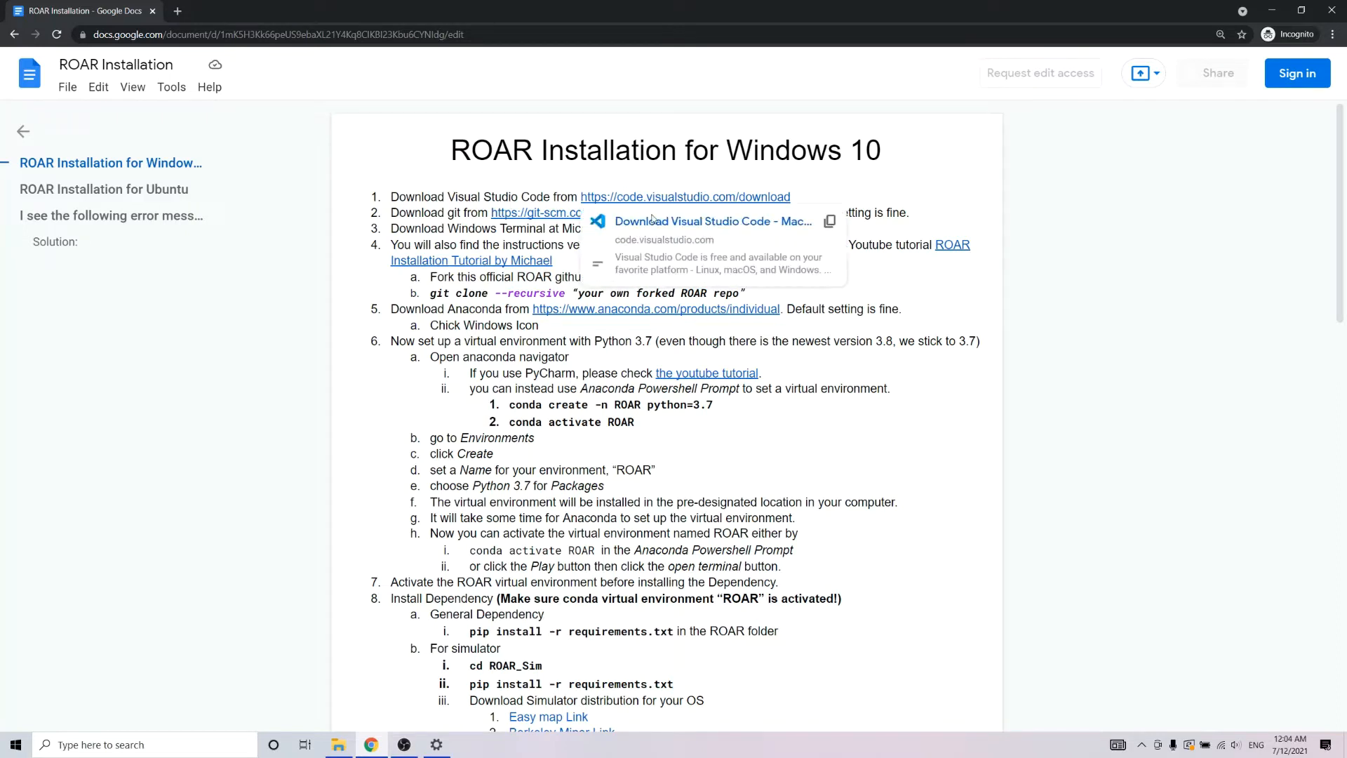
{"action": "left_click", "coordinate": [658, 223]}
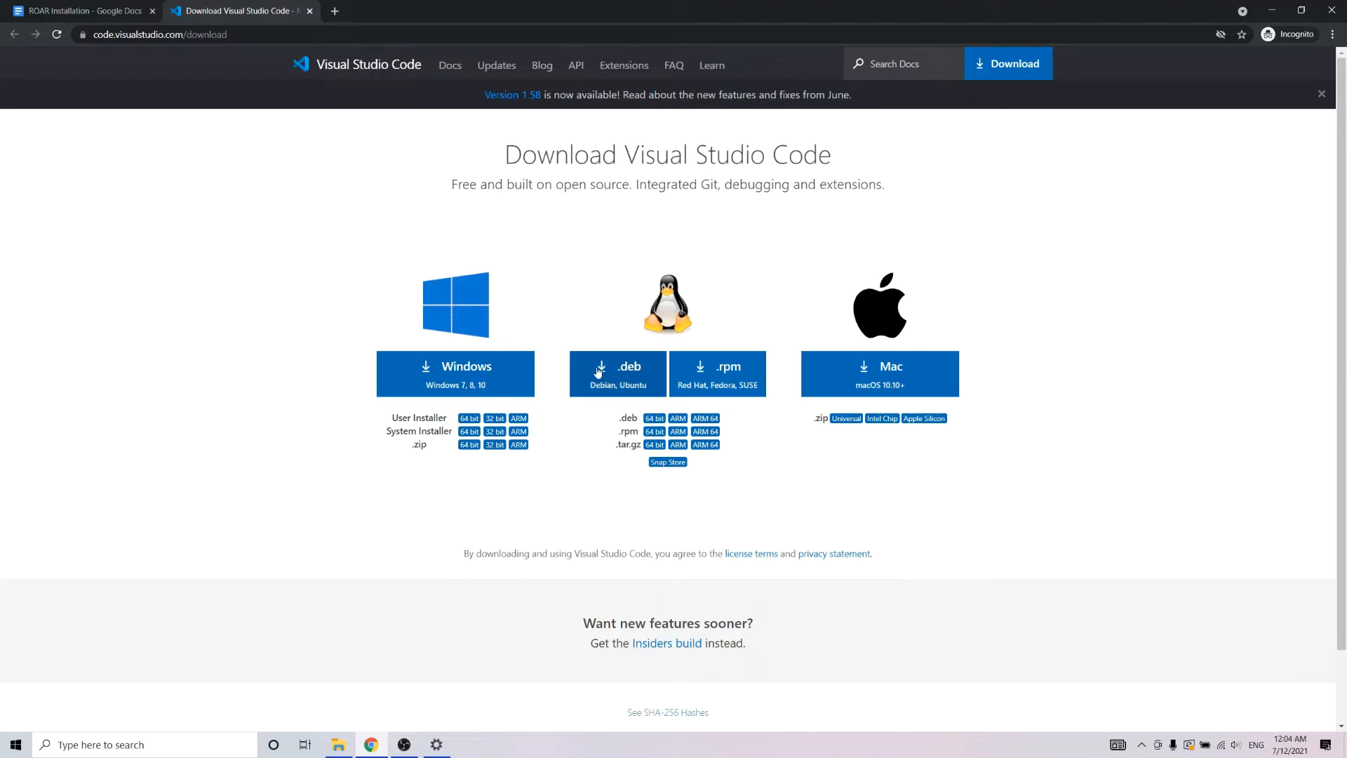
{"action": "left_click", "coordinate": [406, 373]}
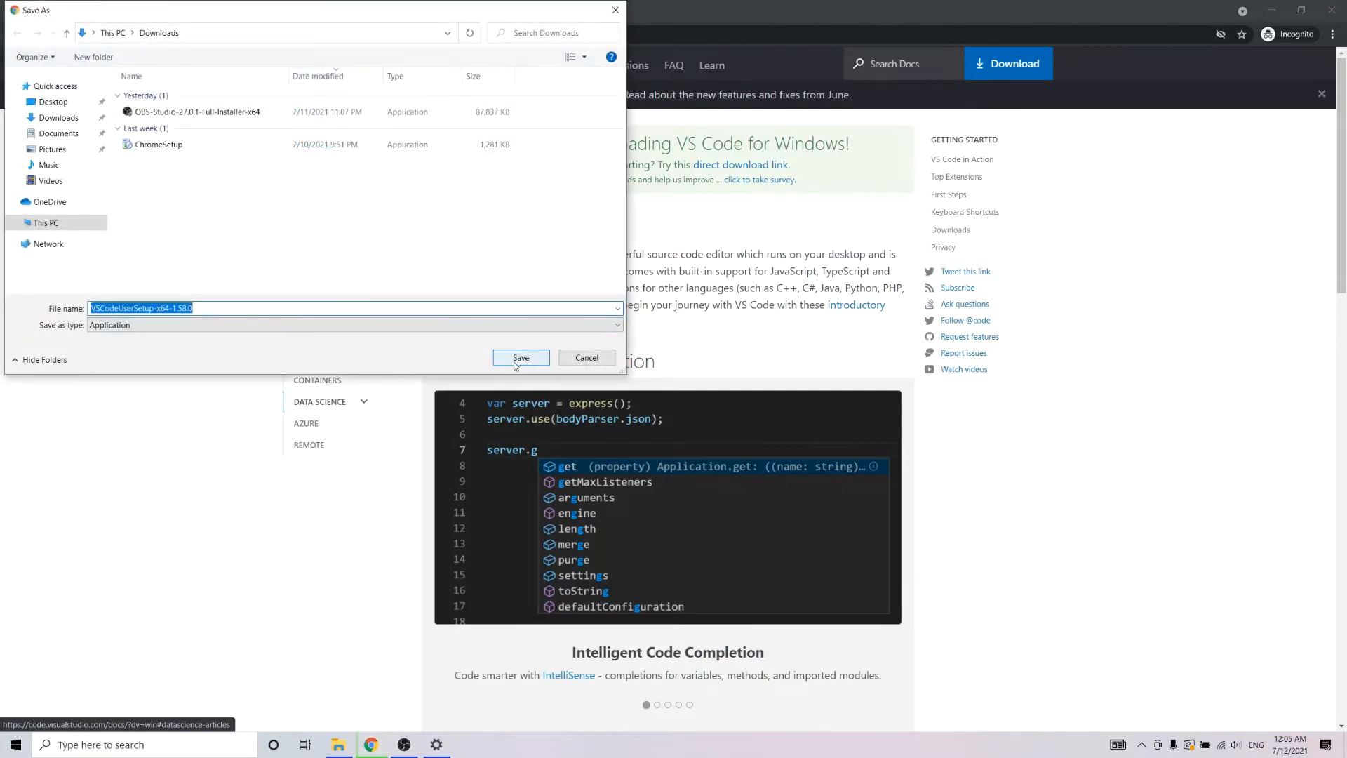
{"action": "left_click", "coordinate": [519, 362]}
{"action": "left_click", "coordinate": [85, 706]}
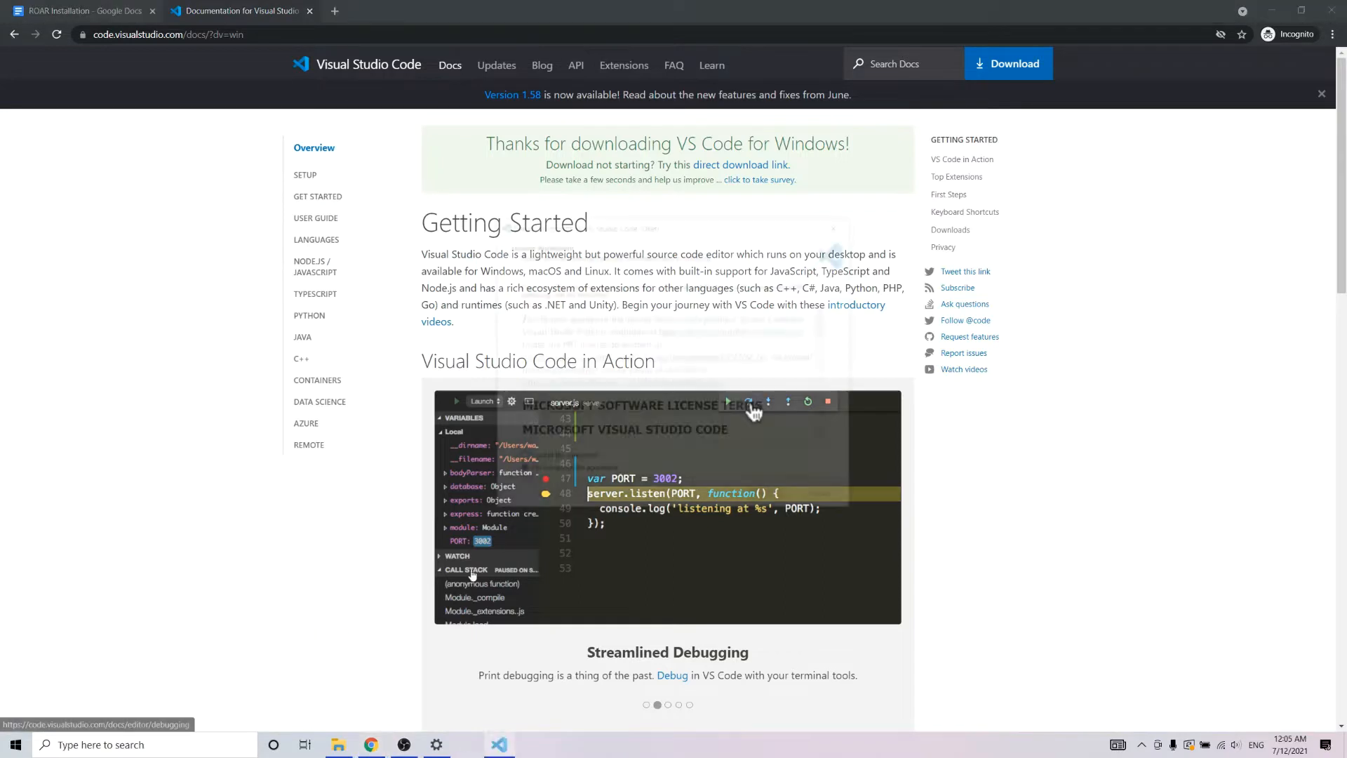
Accept the license and install Visual Studio Code with default folders, a desktop icon and Add to PATH, launching it on completion
{"action": "left_click", "coordinate": [568, 460]}
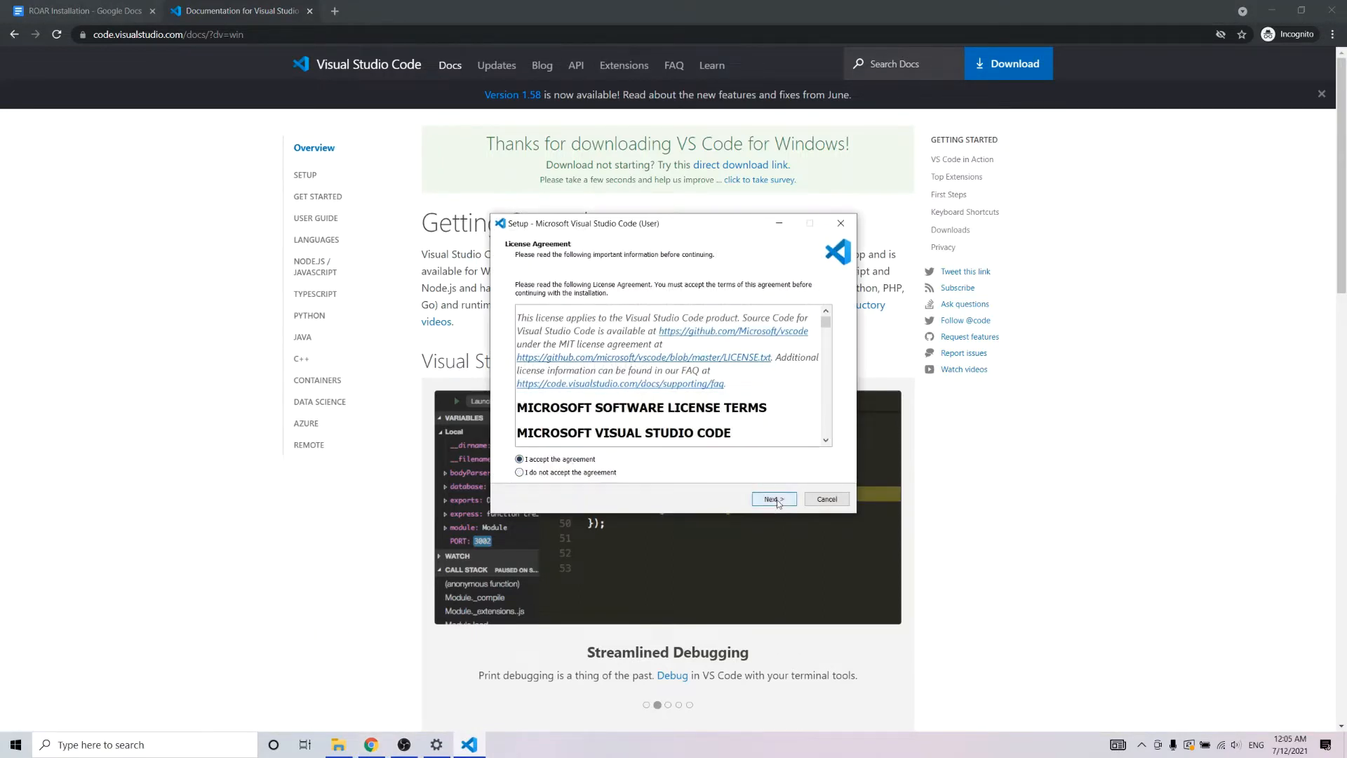
{"action": "left_click", "coordinate": [776, 500]}
{"action": "left_click", "coordinate": [777, 501]}
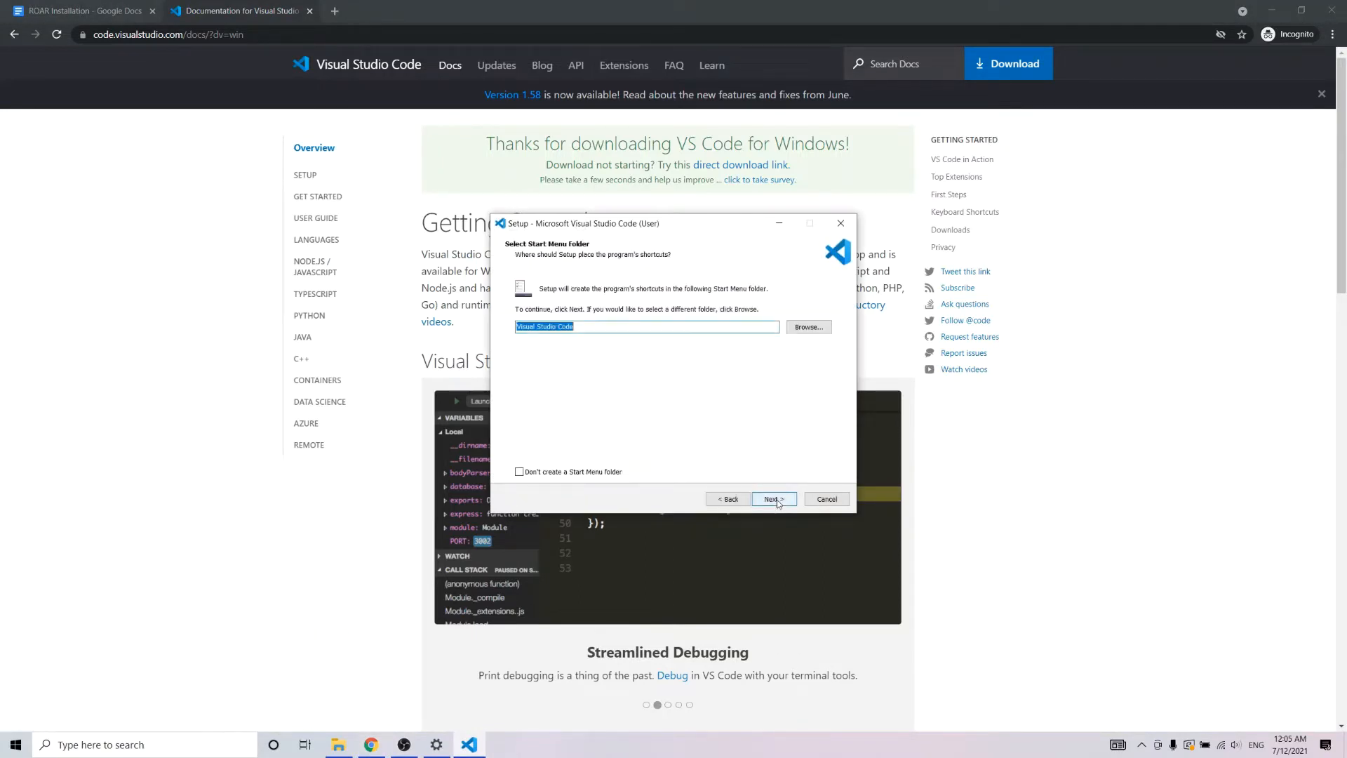
{"action": "left_click", "coordinate": [772, 500]}
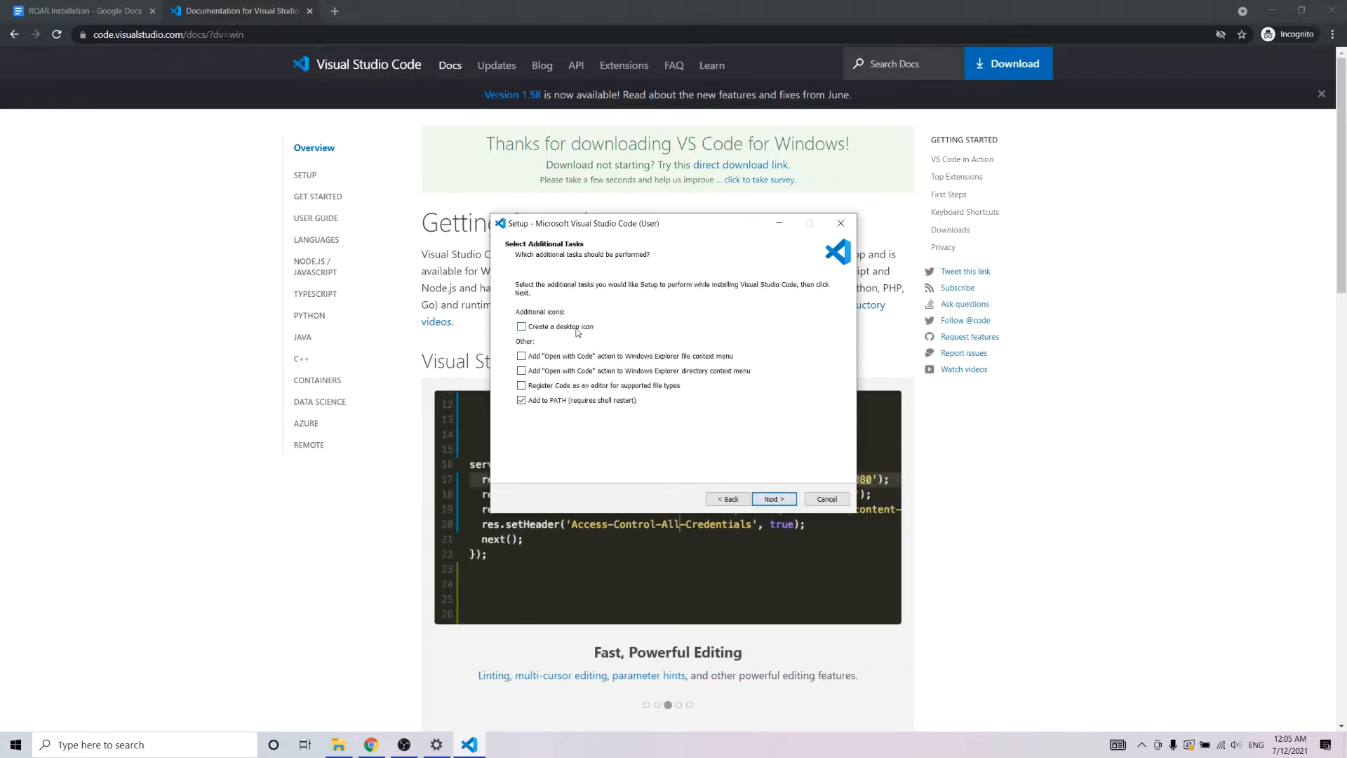
{"action": "left_click", "coordinate": [577, 332]}
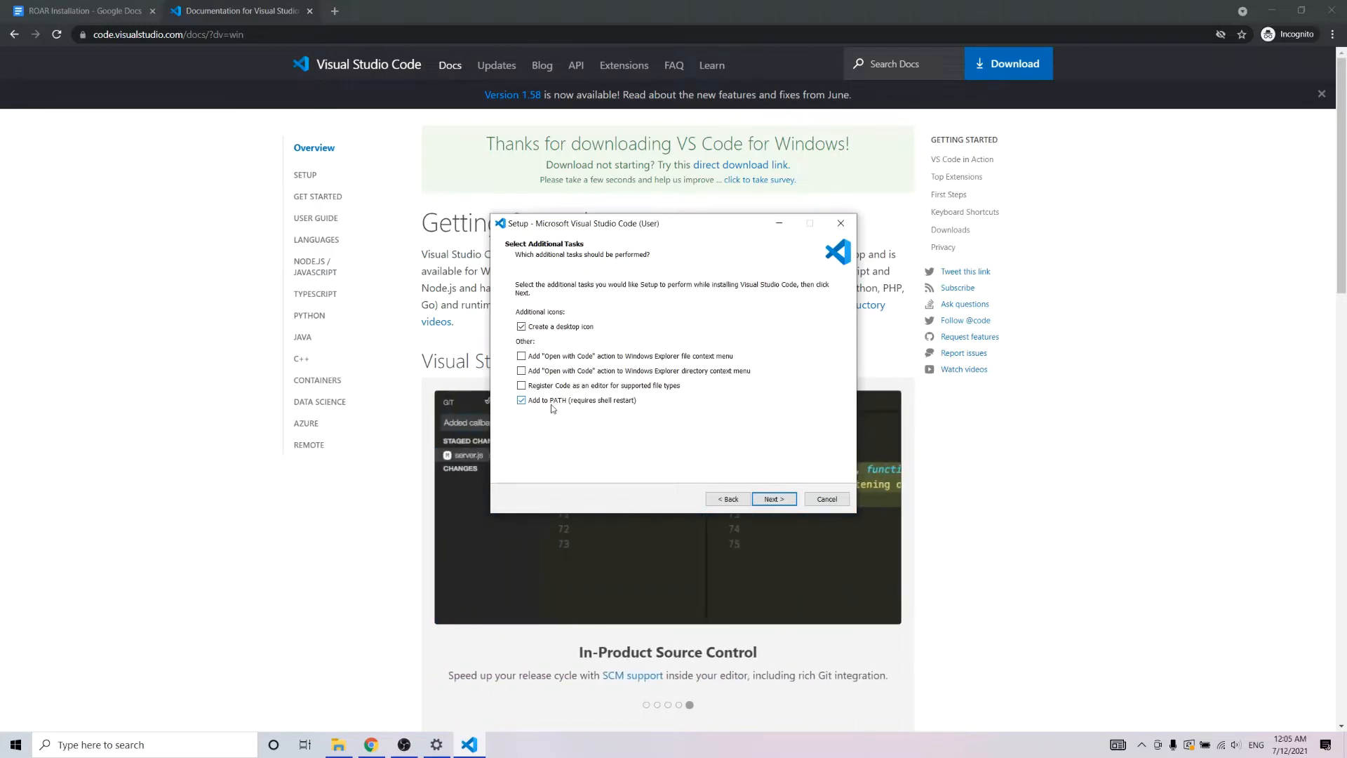
{"action": "left_click", "coordinate": [778, 500]}
{"action": "left_click", "coordinate": [779, 501]}
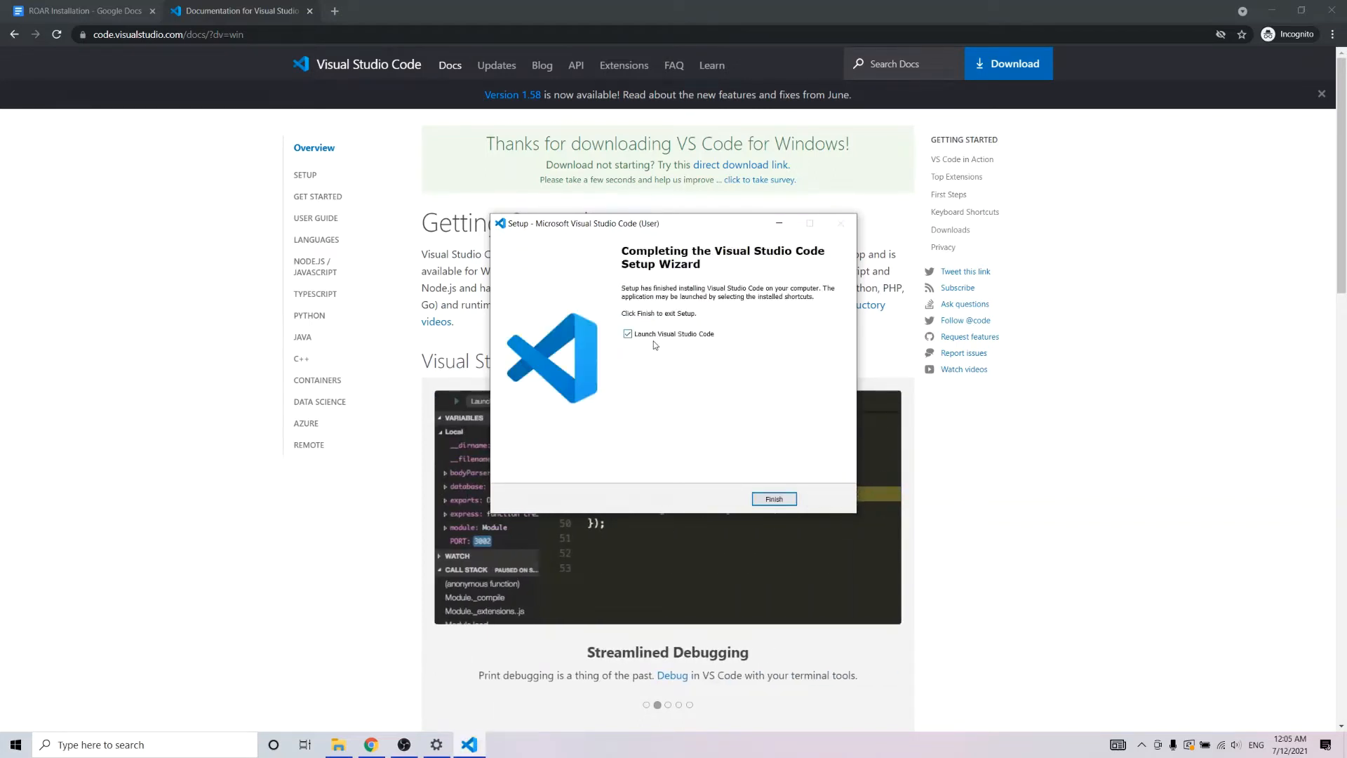
{"action": "left_click", "coordinate": [772, 499]}
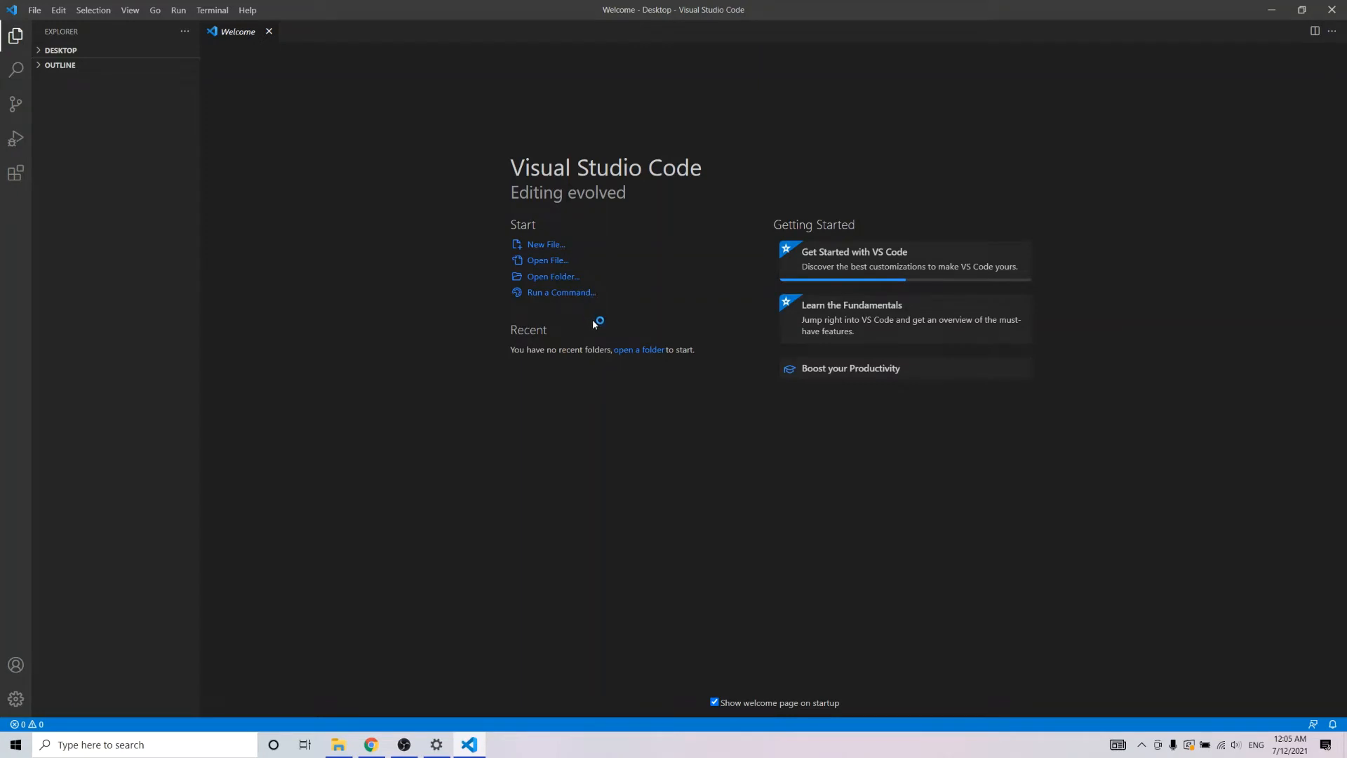
Install Microsoft's Python extension from the Visual Studio Code extension marketplace
{"action": "left_click", "coordinate": [15, 174]}
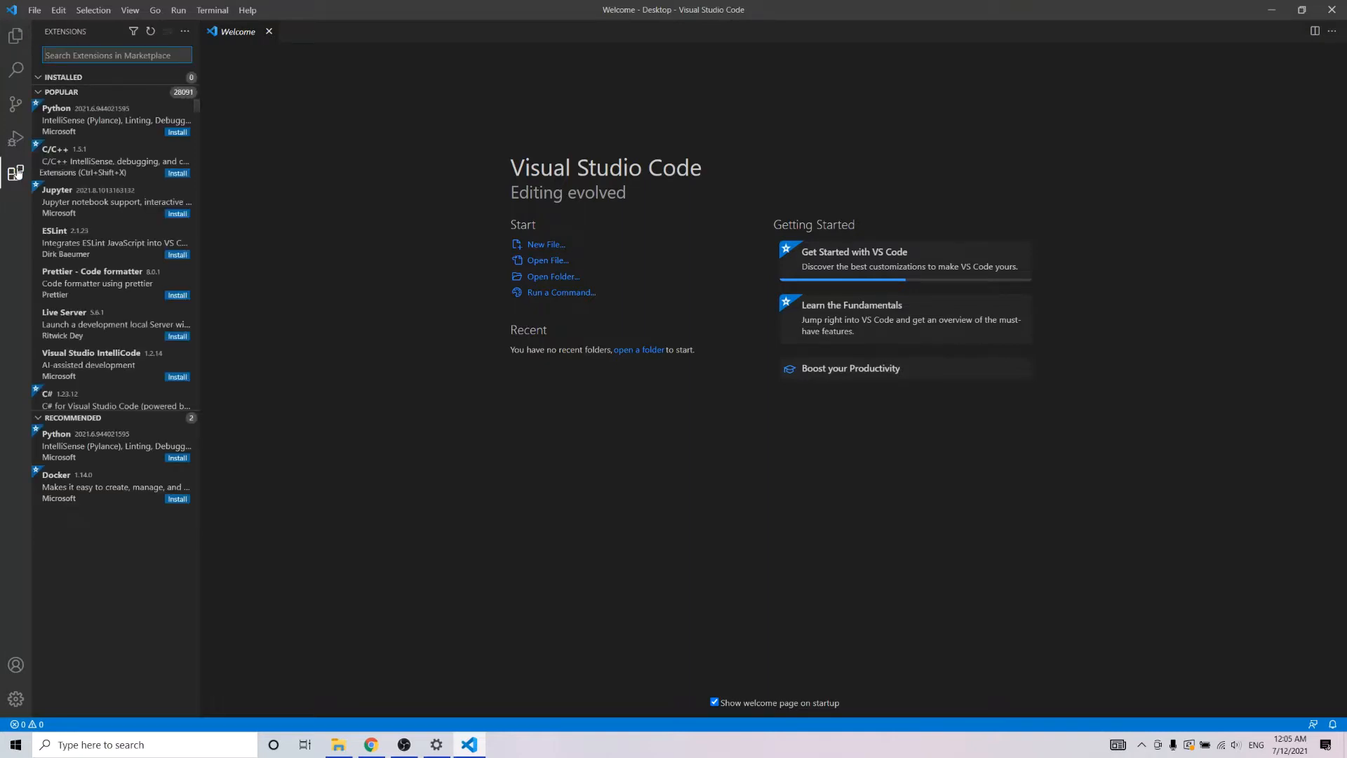
{"action": "left_click", "coordinate": [87, 116]}
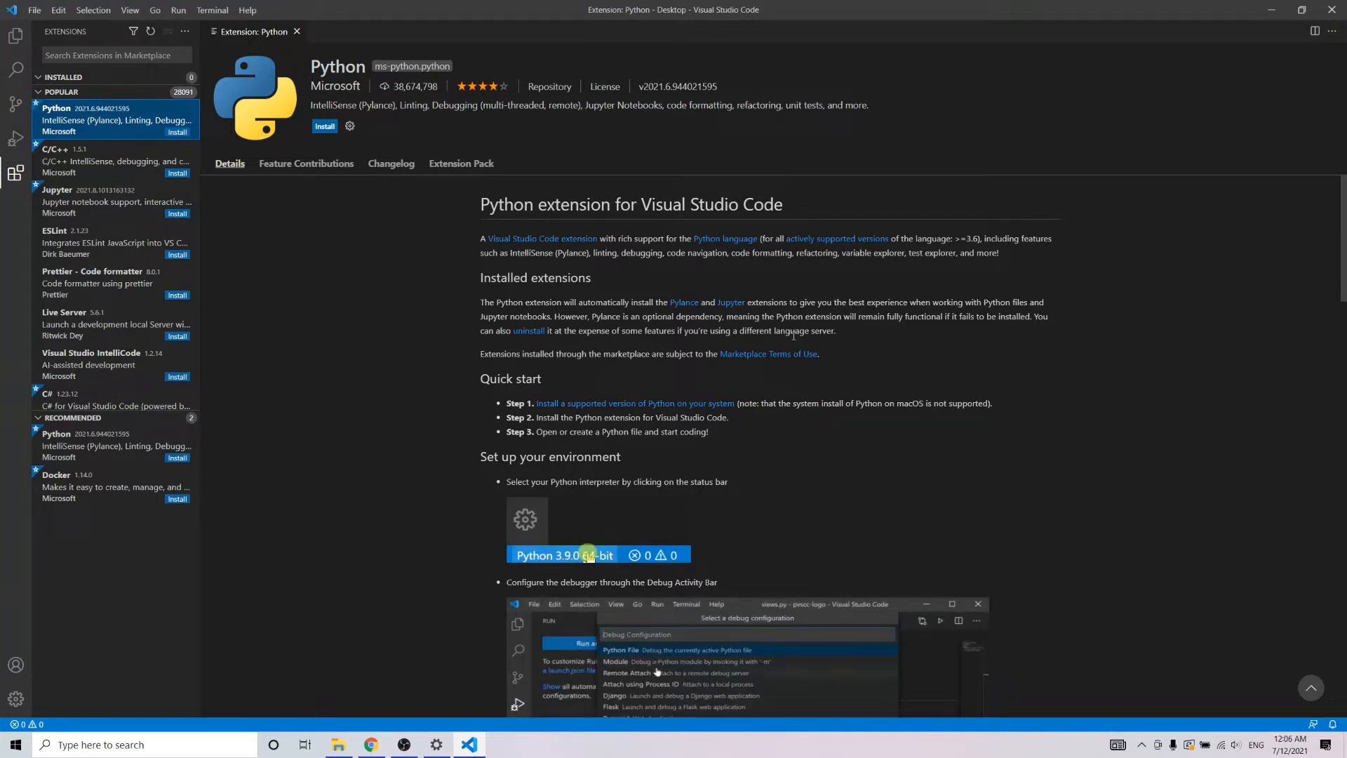
{"action": "left_click", "coordinate": [334, 130]}
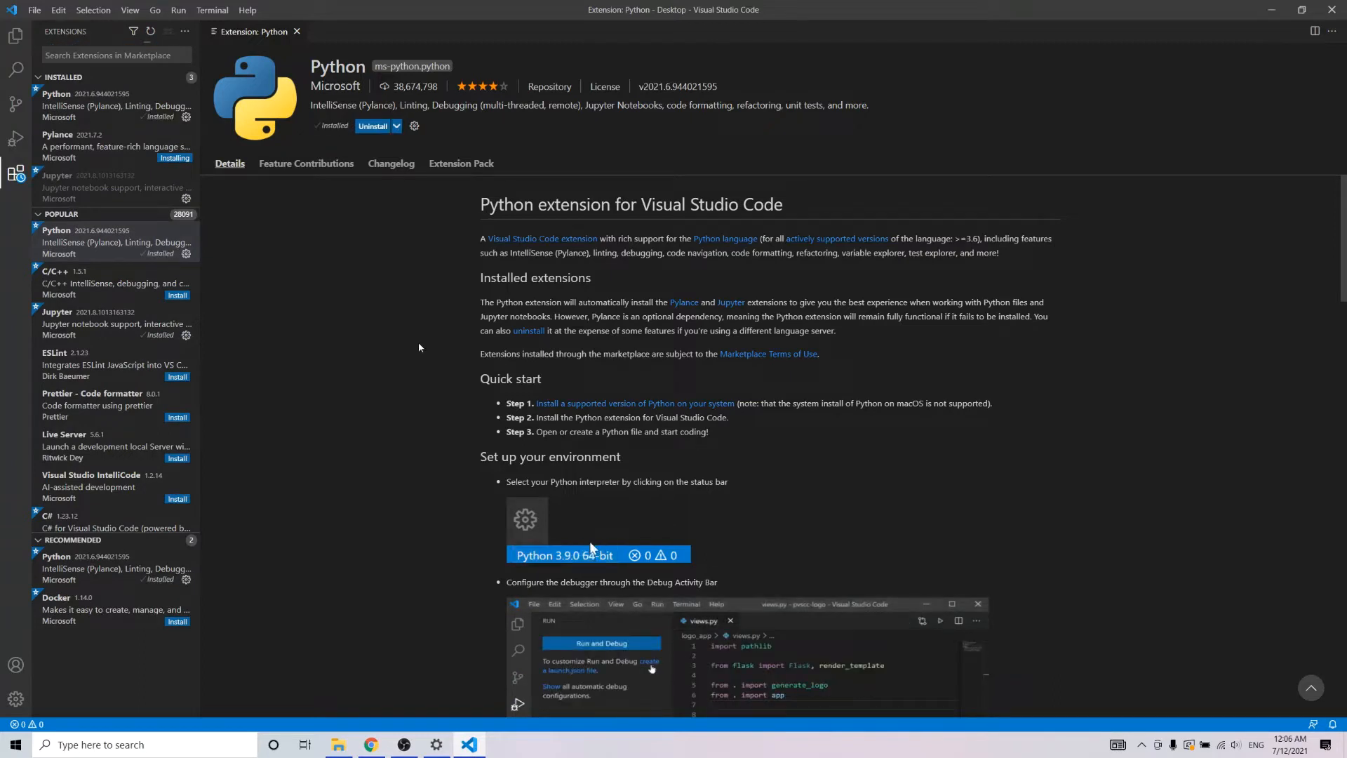
Create a new file named moon.py in the Desktop folder
{"action": "left_click", "coordinate": [15, 42]}
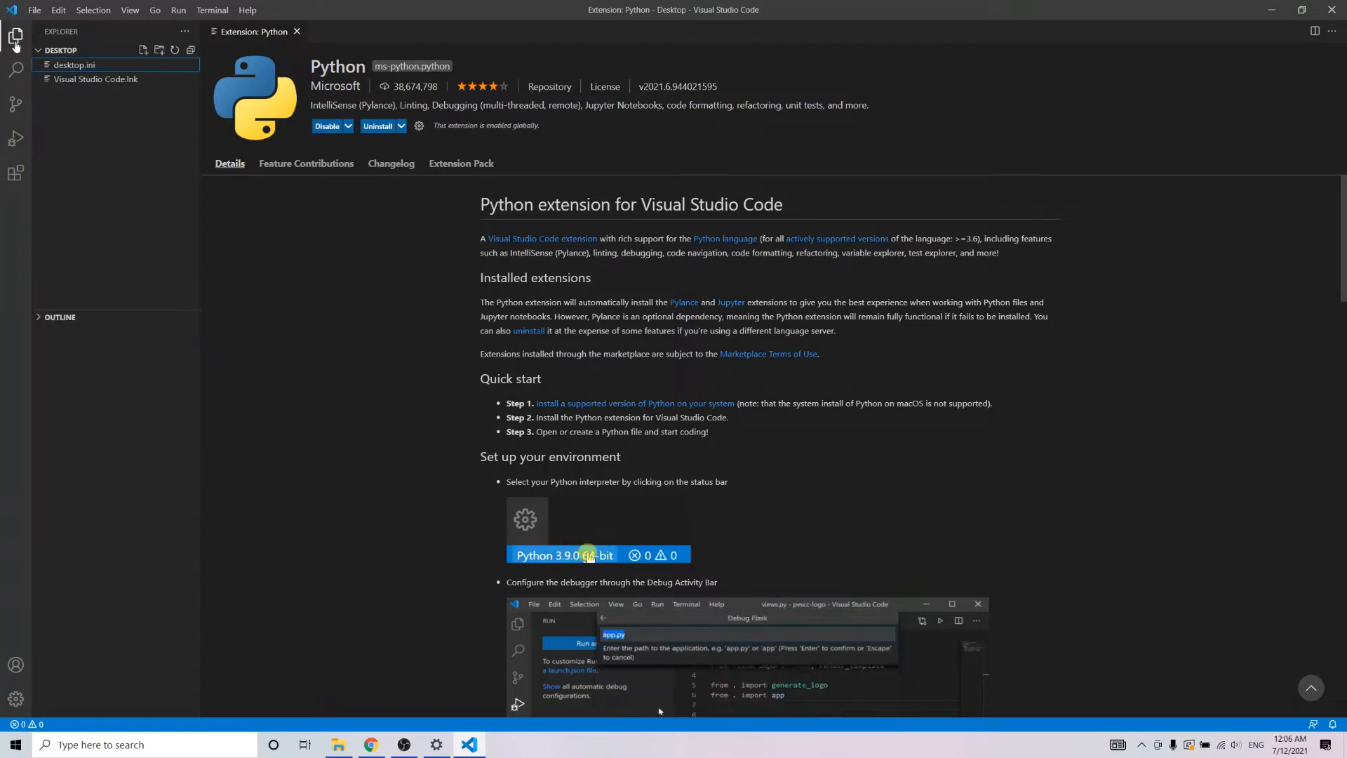
{"action": "left_click", "coordinate": [143, 51]}
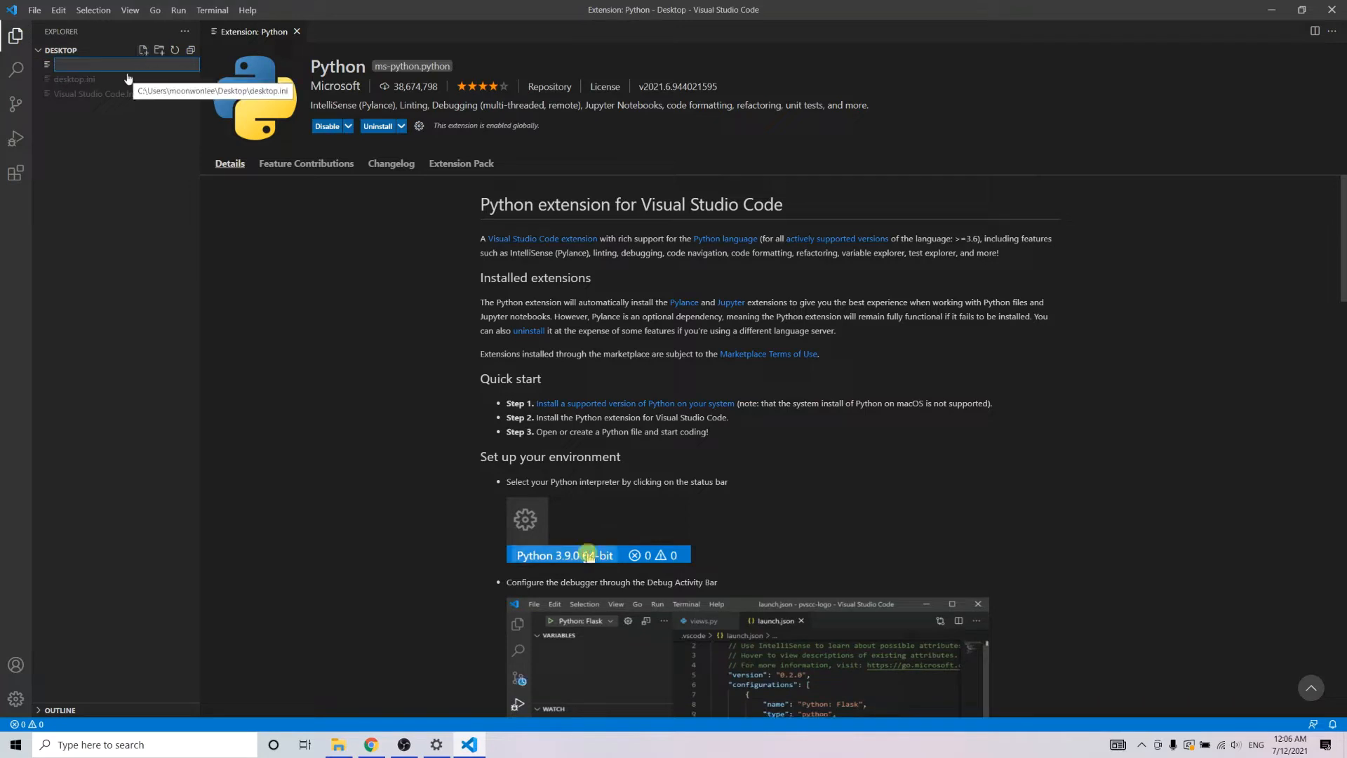
{"action": "type", "text": "test"}
{"action": "key", "text": "BackSpace"}
{"action": "key", "text": "BackSpace"}
{"action": "key", "text": "BackSpace"}
{"action": "key", "text": "BackSpace"}
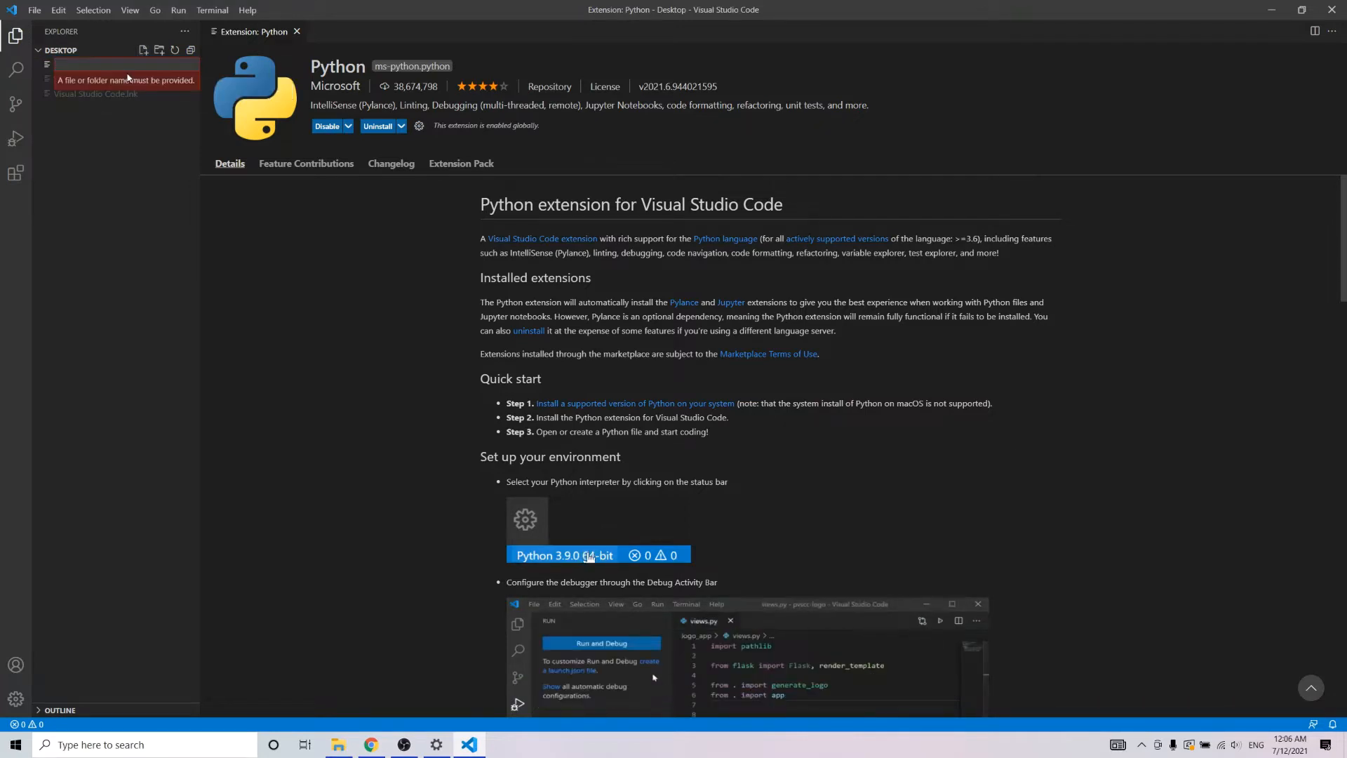
{"action": "type", "text": "moon.py"}
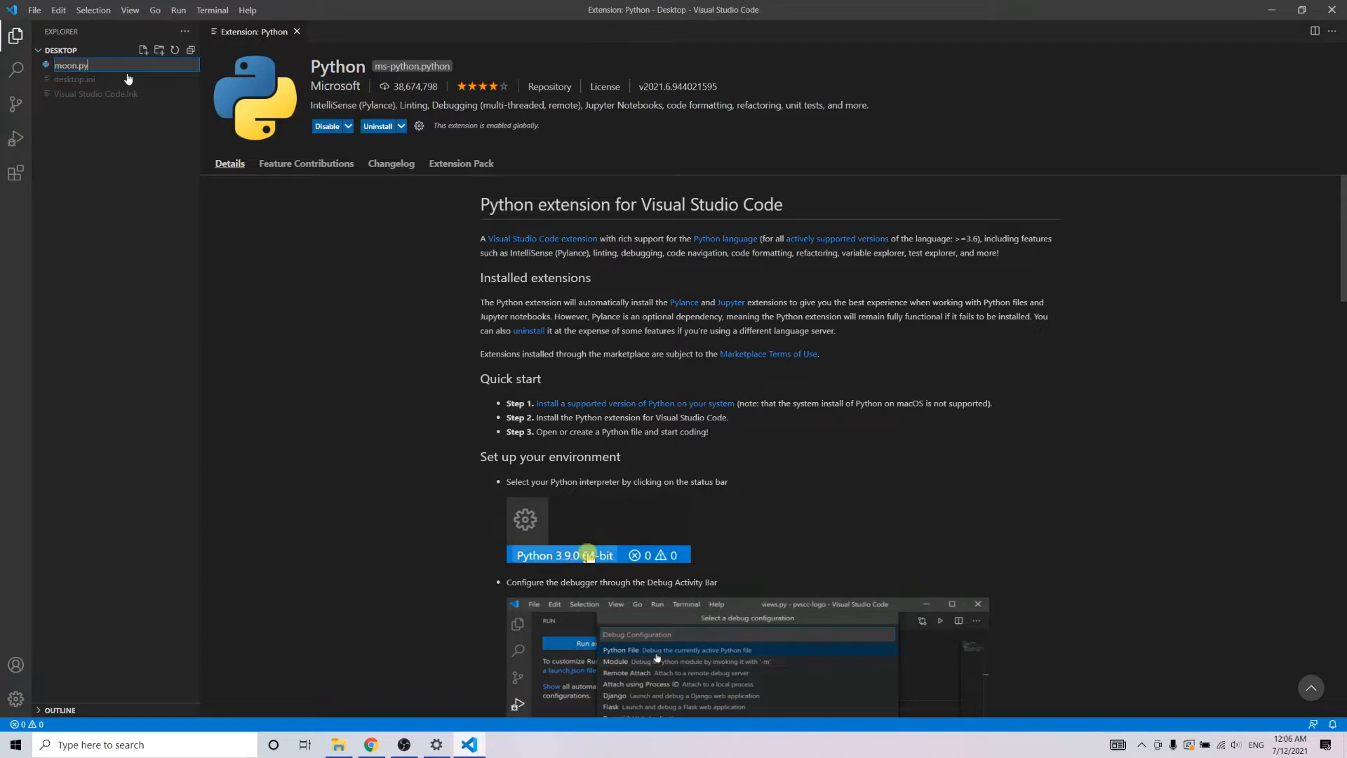
{"action": "key", "text": "Return"}
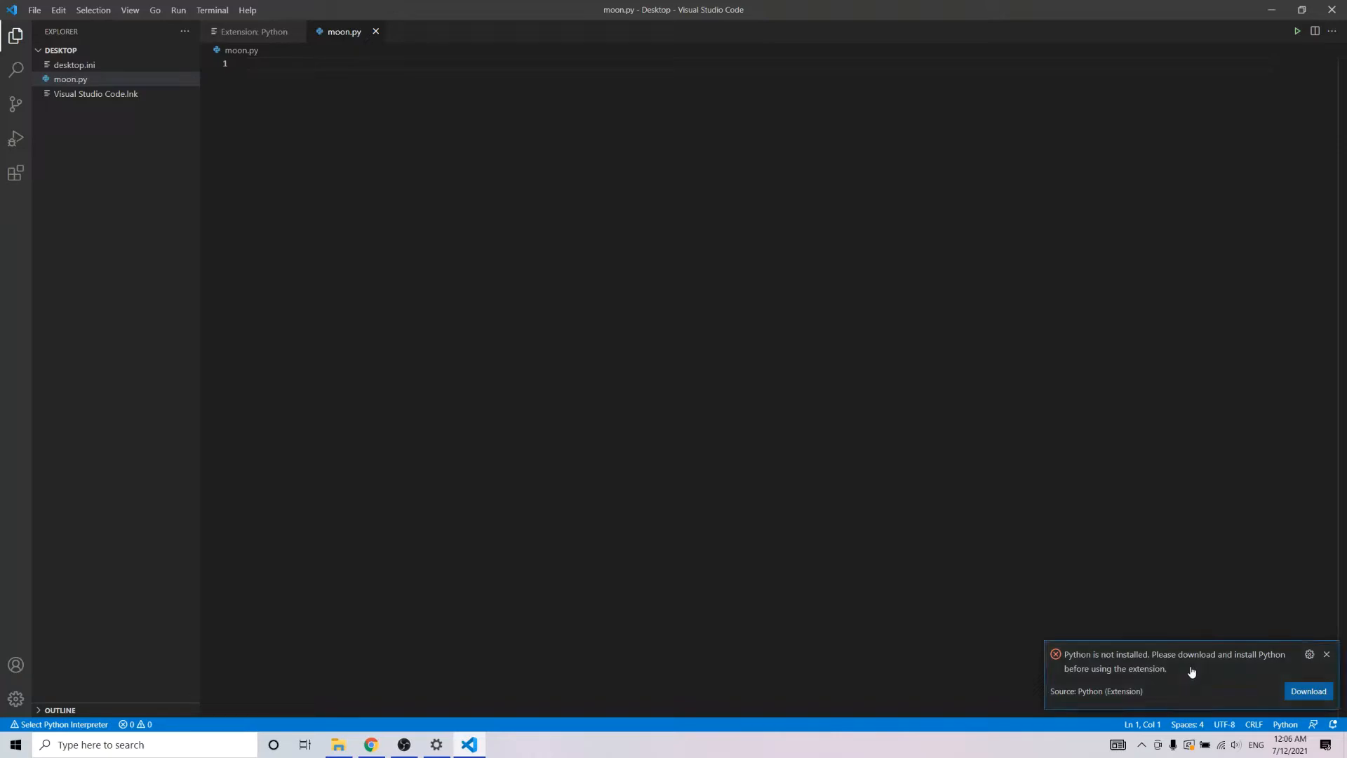
Open the Python download page from the extension's notification and examine the latest version offered for Windows
{"action": "left_click", "coordinate": [1308, 692]}
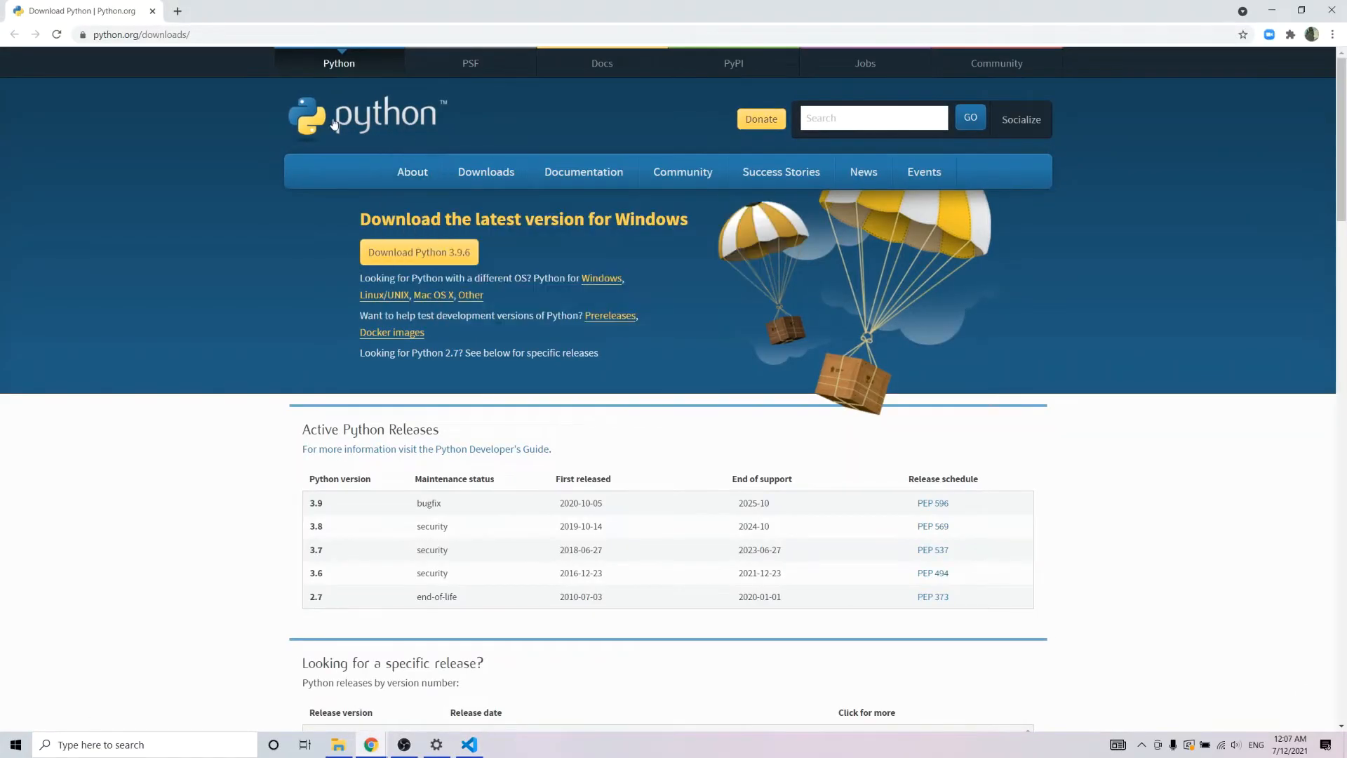
{"action": "mouse_move", "coordinate": [433, 156]}
{"action": "left_click_drag", "start_coordinate": [361, 219], "coordinate": [673, 226]}
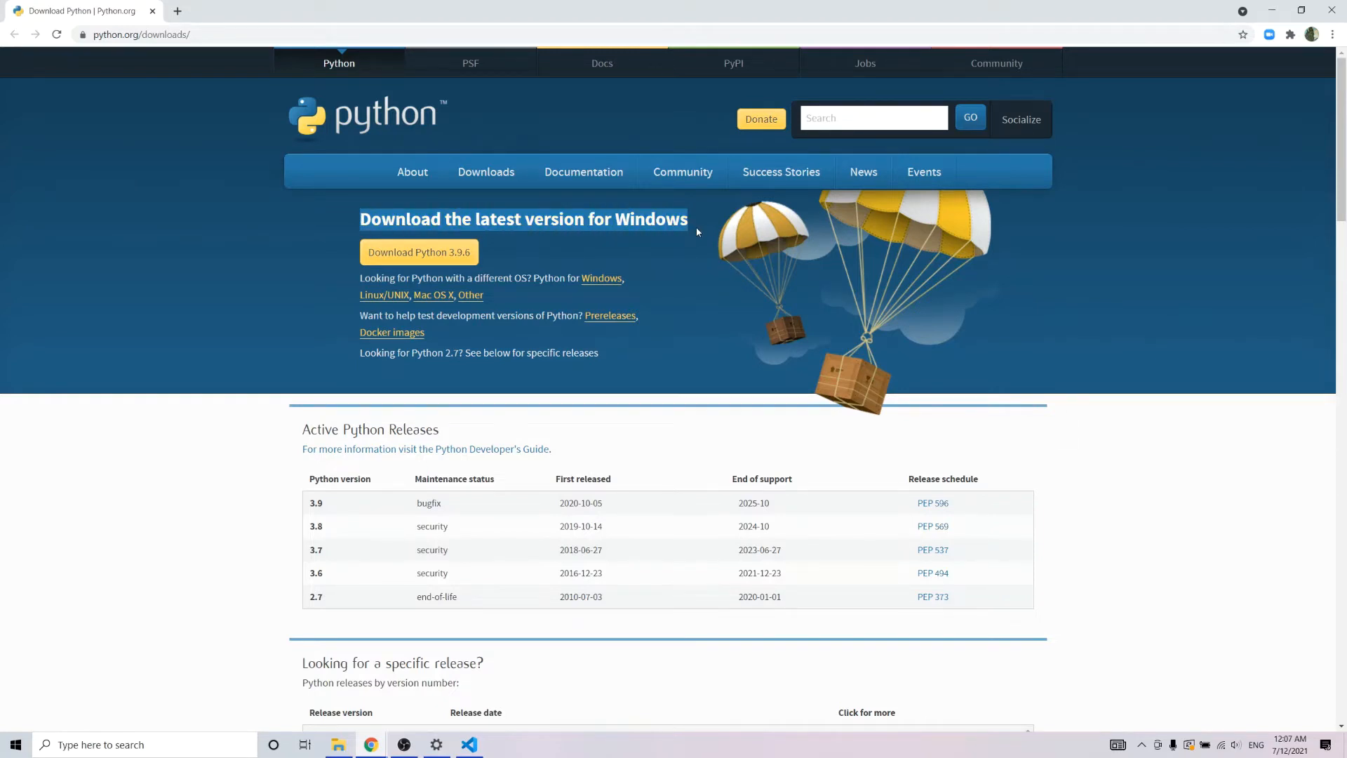
{"action": "left_click", "coordinate": [696, 228]}
{"action": "mouse_move", "coordinate": [680, 221]}
{"action": "left_mouse_down"}
{"action": "mouse_move", "coordinate": [359, 228]}
{"action": "mouse_move", "coordinate": [690, 222]}
{"action": "left_mouse_up"}
{"action": "left_click", "coordinate": [370, 219]}
{"action": "left_click", "coordinate": [691, 221]}
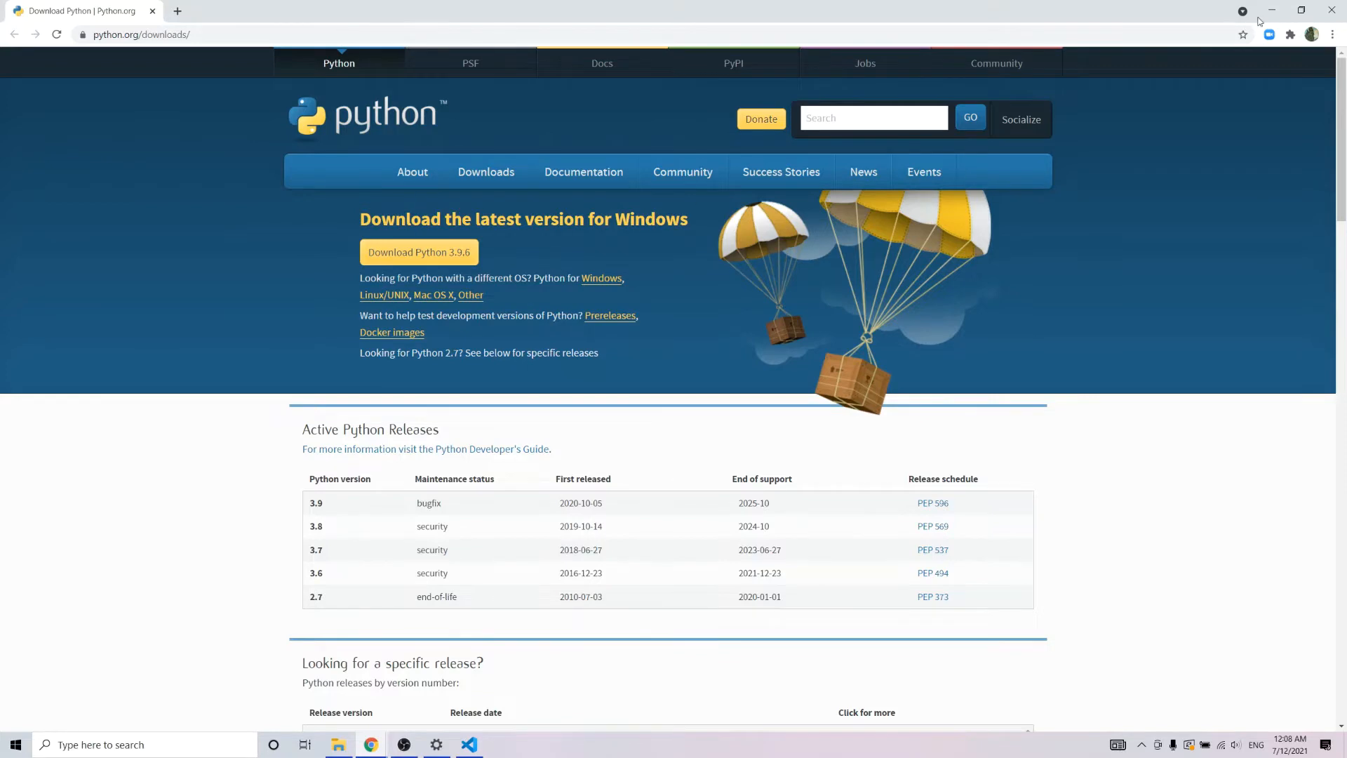
Return to Visual Studio Code and view the Python interpreter choices for moon.py
{"action": "left_click", "coordinate": [1278, 15]}
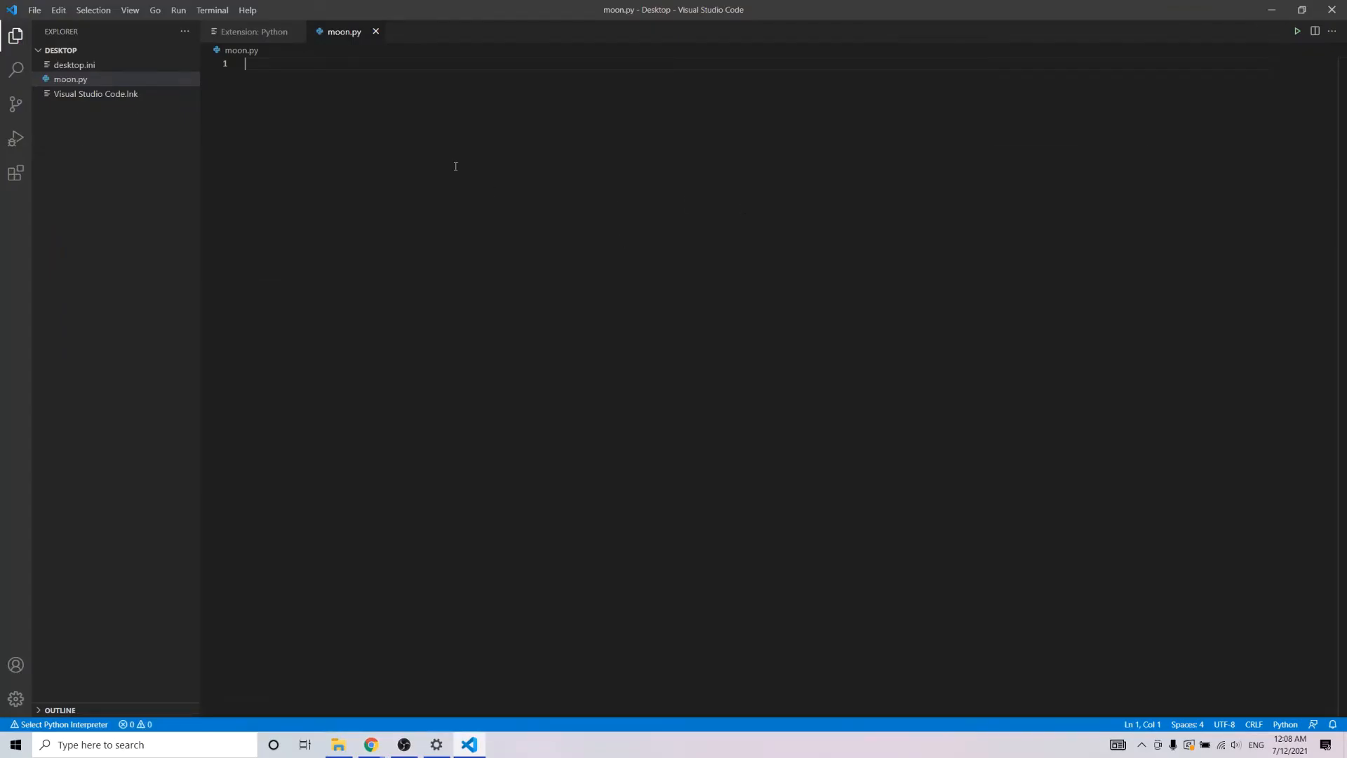
{"action": "left_click", "coordinate": [55, 725]}
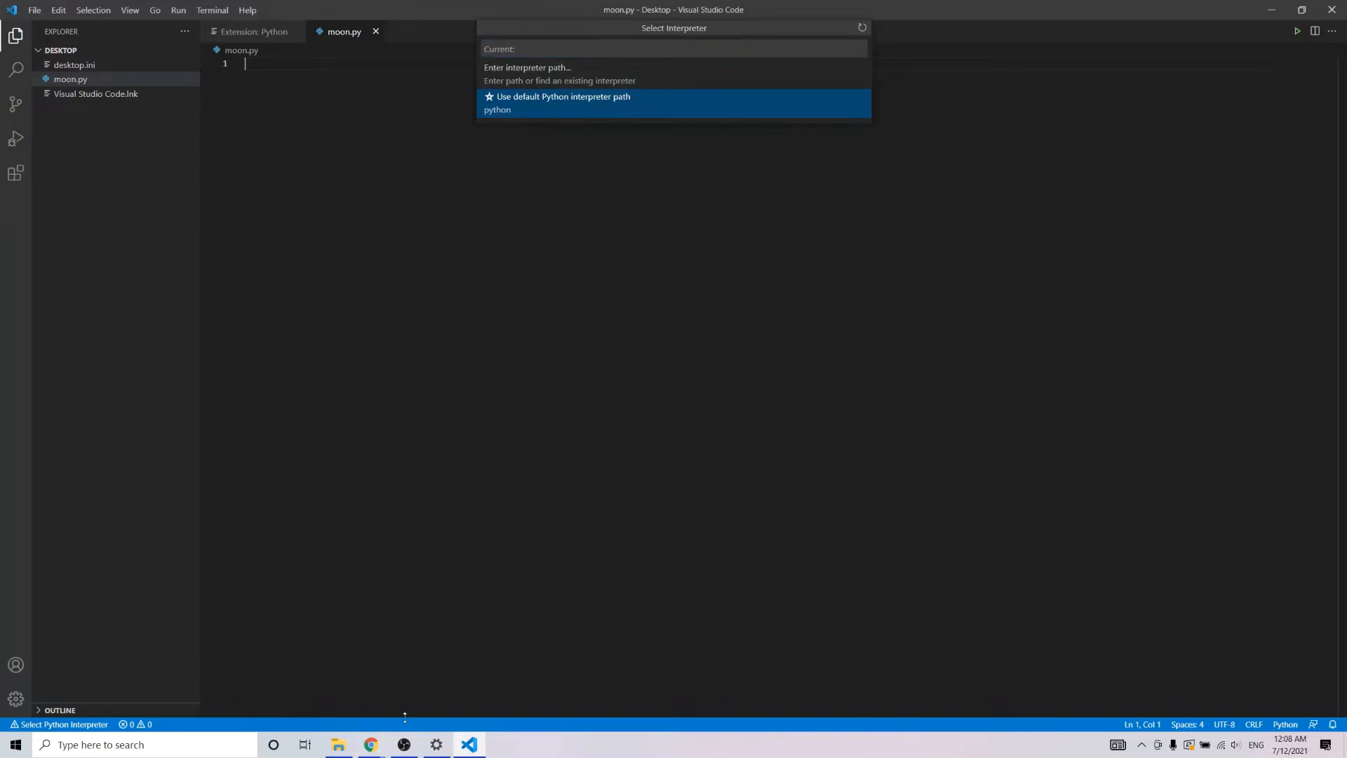
Switch to the ROAR Installation guide in Chrome and open the git downloads page it links to
{"action": "mouse_move", "coordinate": [371, 744]}
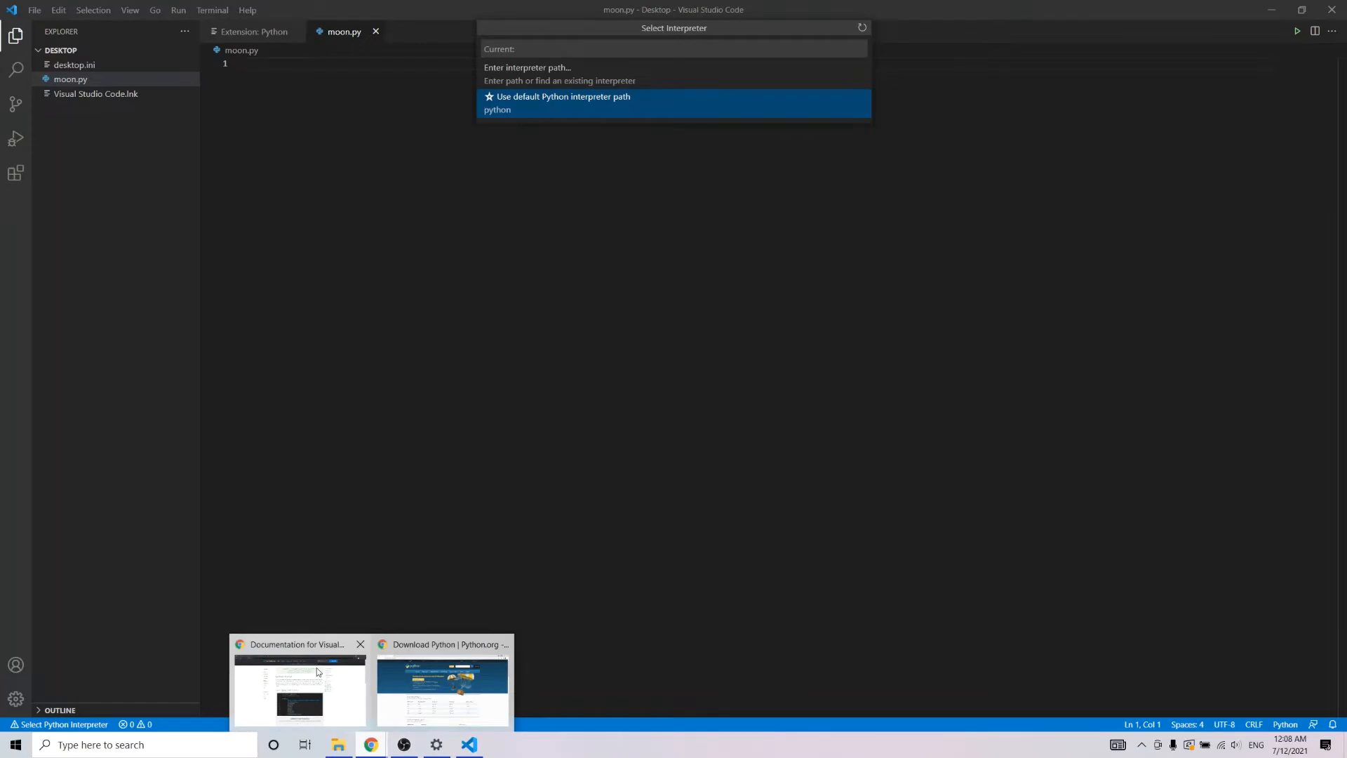
{"action": "left_click", "coordinate": [318, 672]}
{"action": "left_click", "coordinate": [90, 10]}
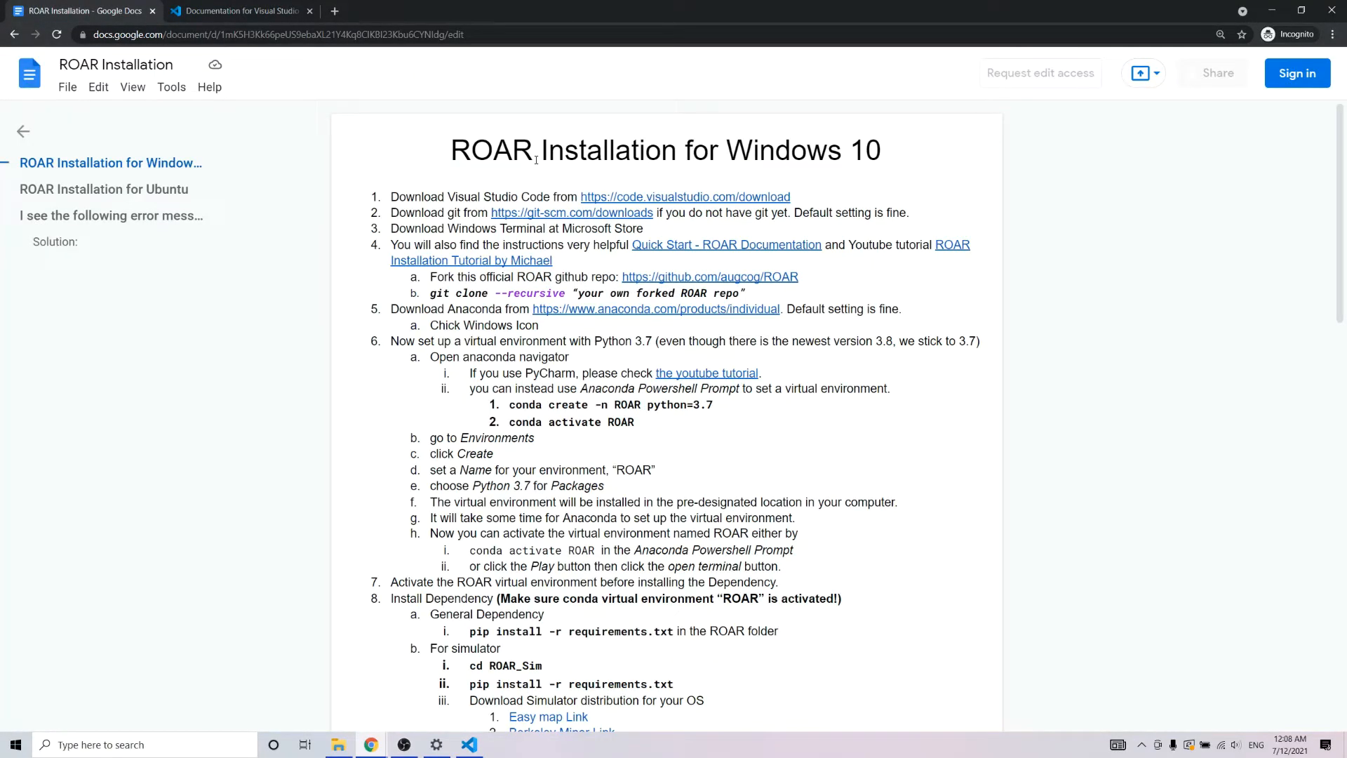
{"action": "double_click", "coordinate": [425, 211]}
{"action": "left_click", "coordinate": [553, 213]}
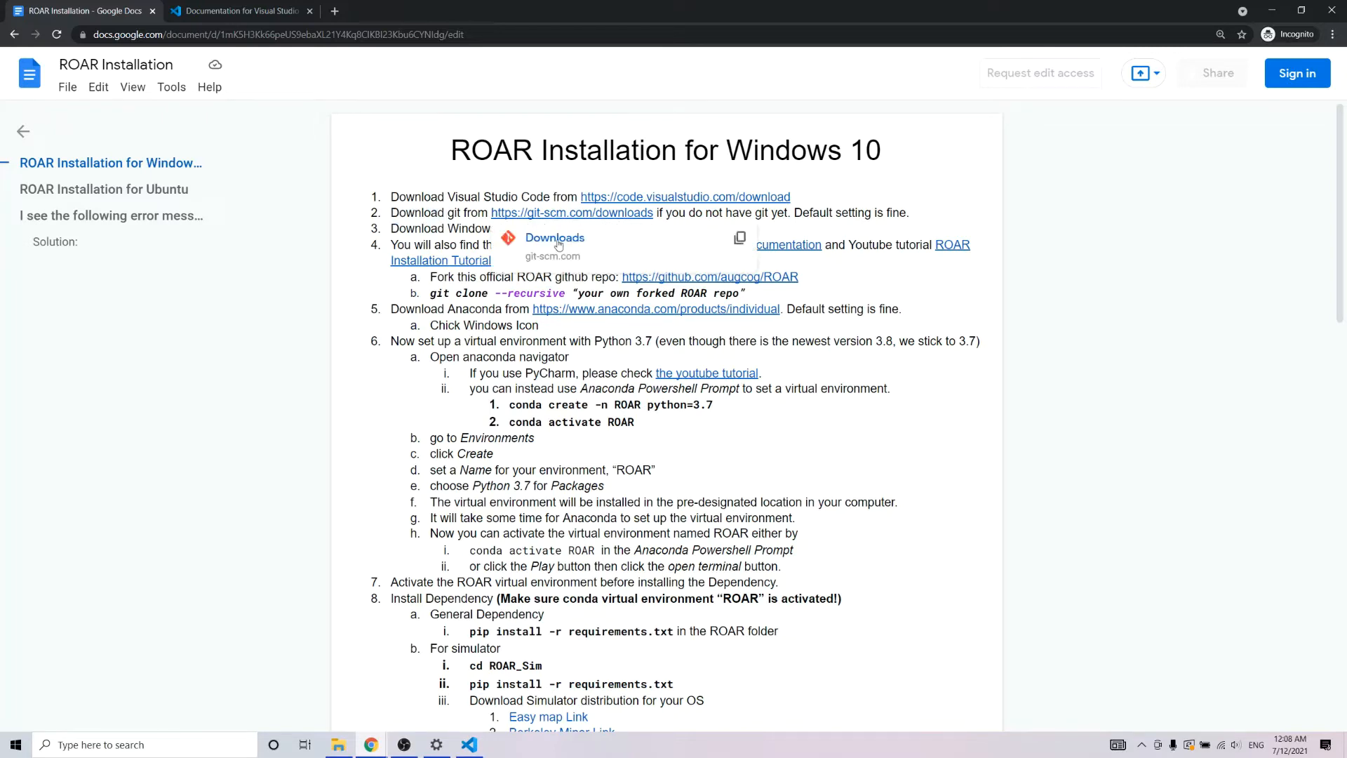
{"action": "left_click", "coordinate": [559, 242]}
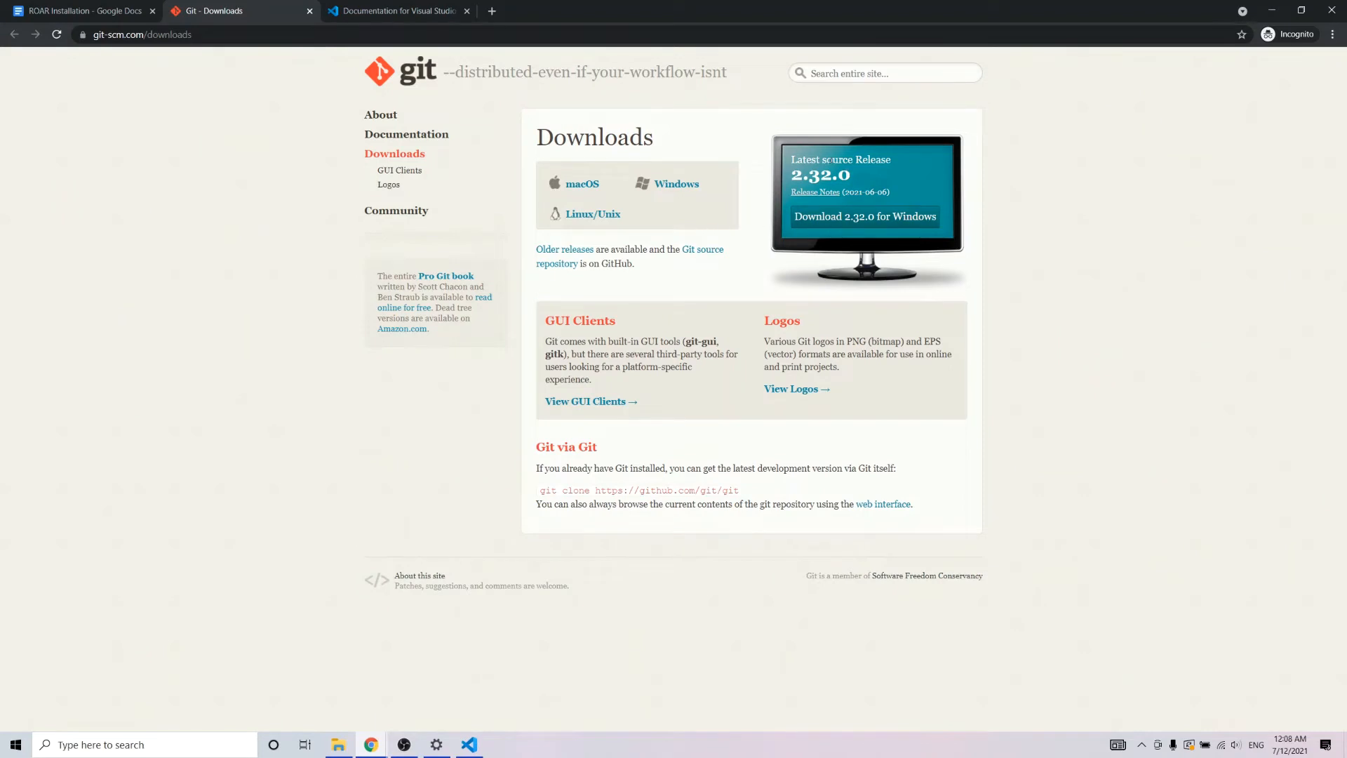
Check the latest source release details, then download Git 2.32.0 for Windows and save the installer in Downloads
{"action": "left_click_drag", "start_coordinate": [792, 159], "coordinate": [908, 196]}
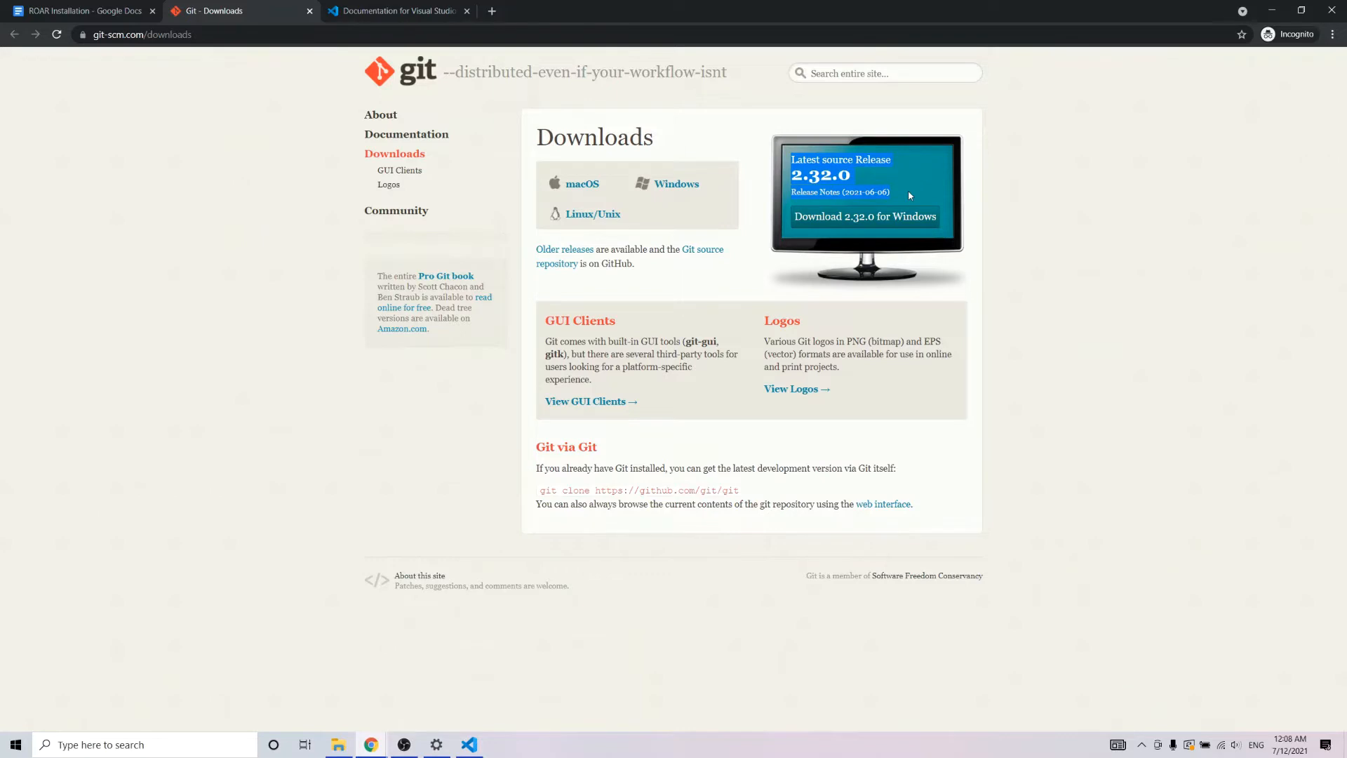
{"action": "left_click", "coordinate": [910, 195]}
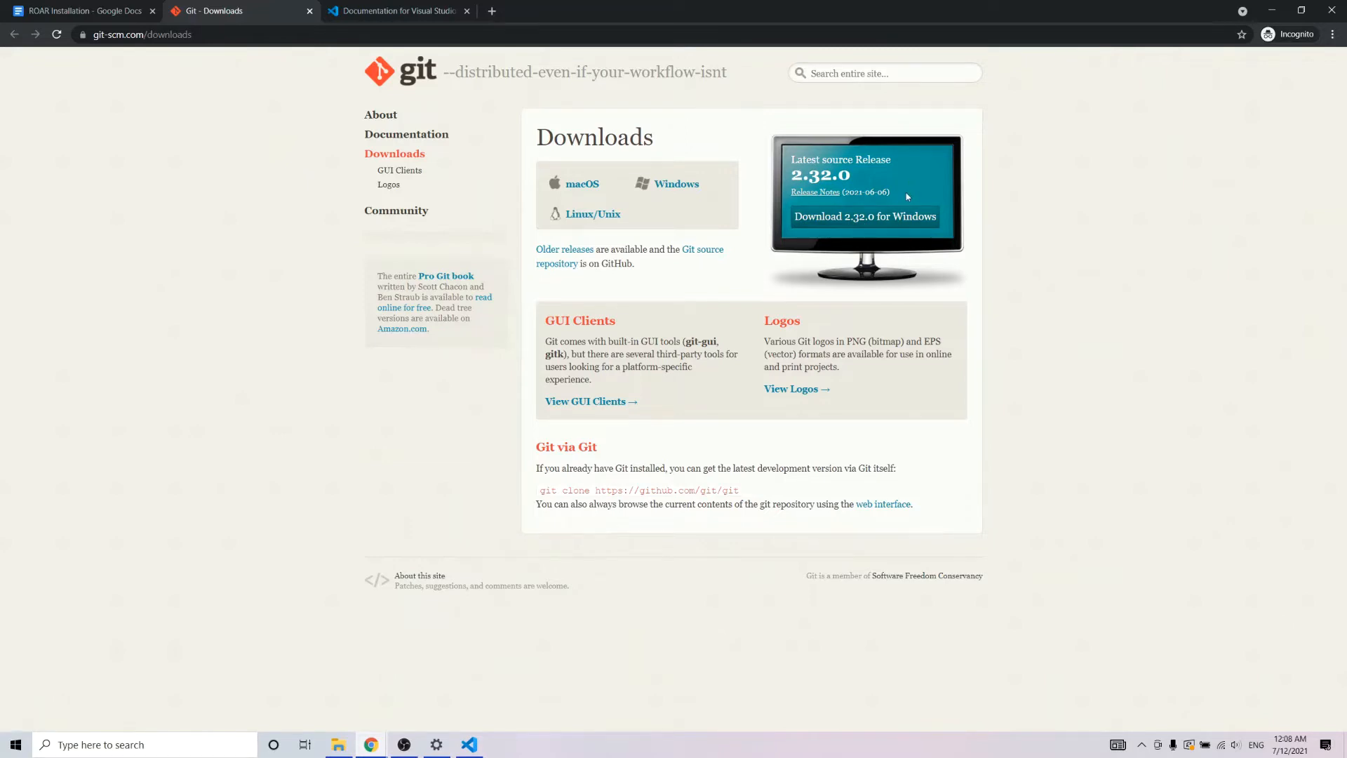
{"action": "left_click_drag", "start_coordinate": [910, 180], "coordinate": [802, 159]}
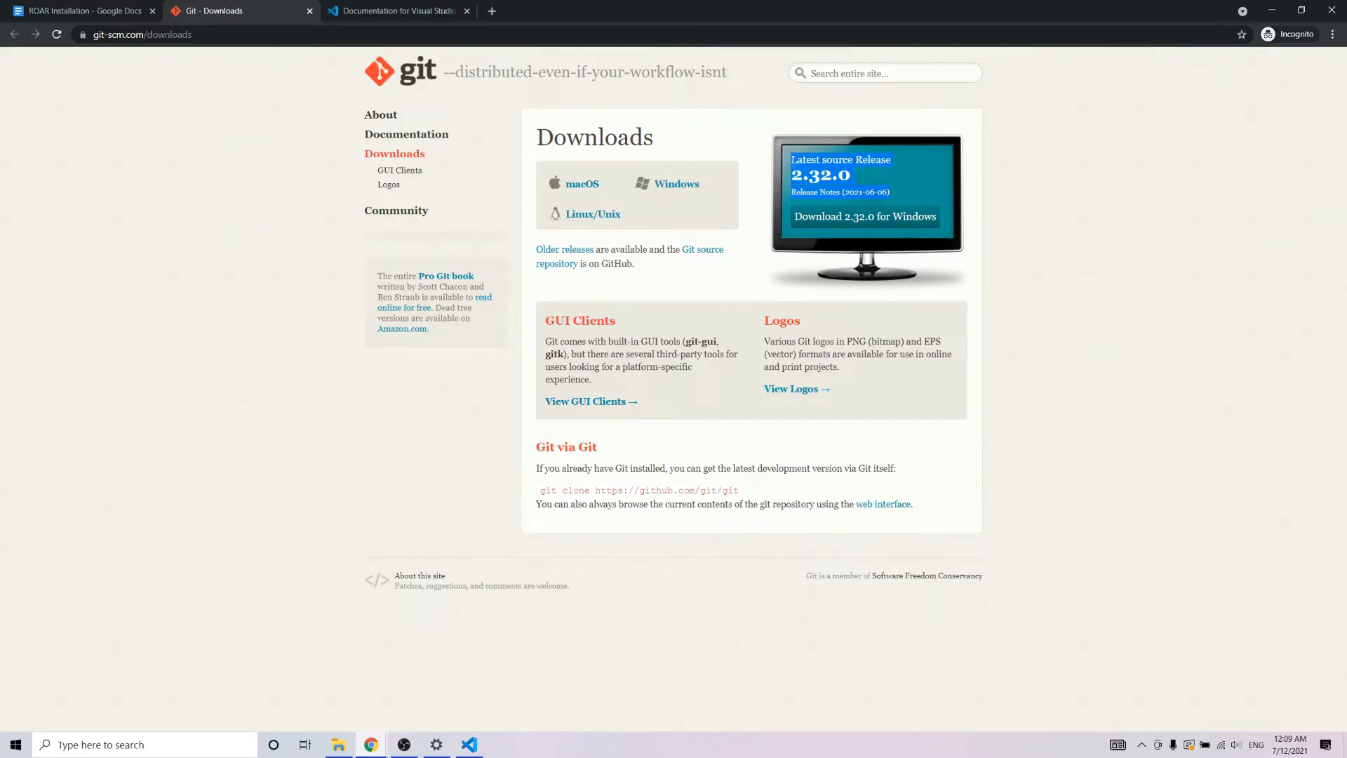
{"action": "left_click", "coordinate": [814, 159]}
{"action": "left_click", "coordinate": [888, 225]}
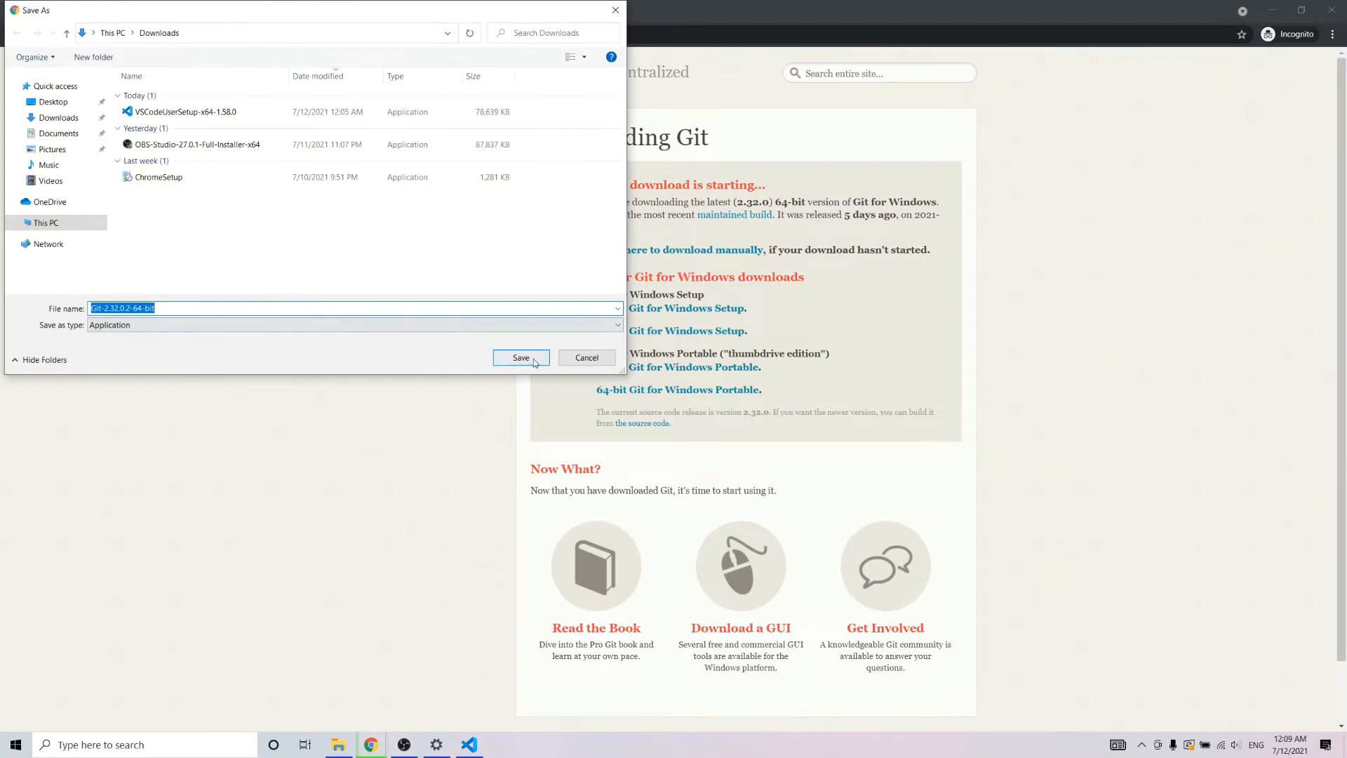
{"action": "left_click", "coordinate": [520, 358]}
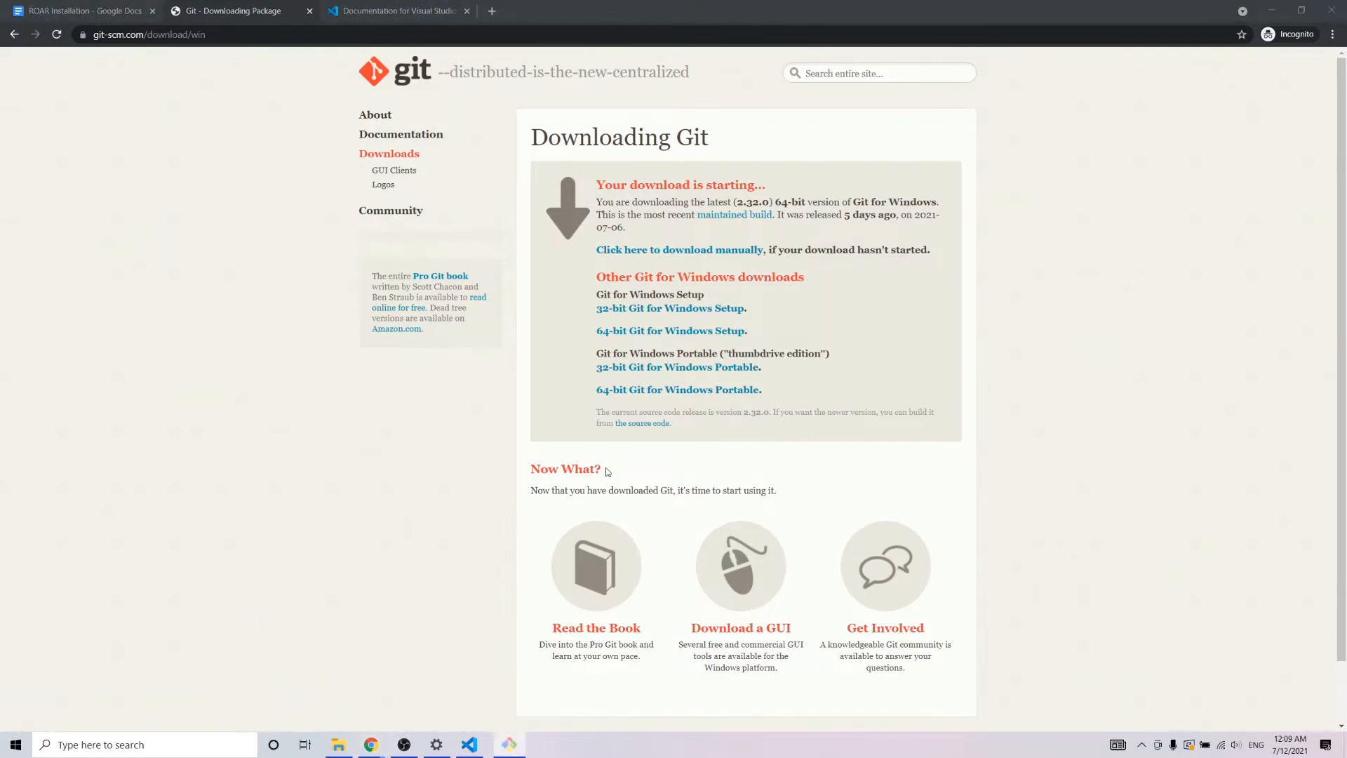
Continue the Git setup and accept installing into the existing folder C:\Program Files\Git
{"action": "left_click", "coordinate": [744, 477]}
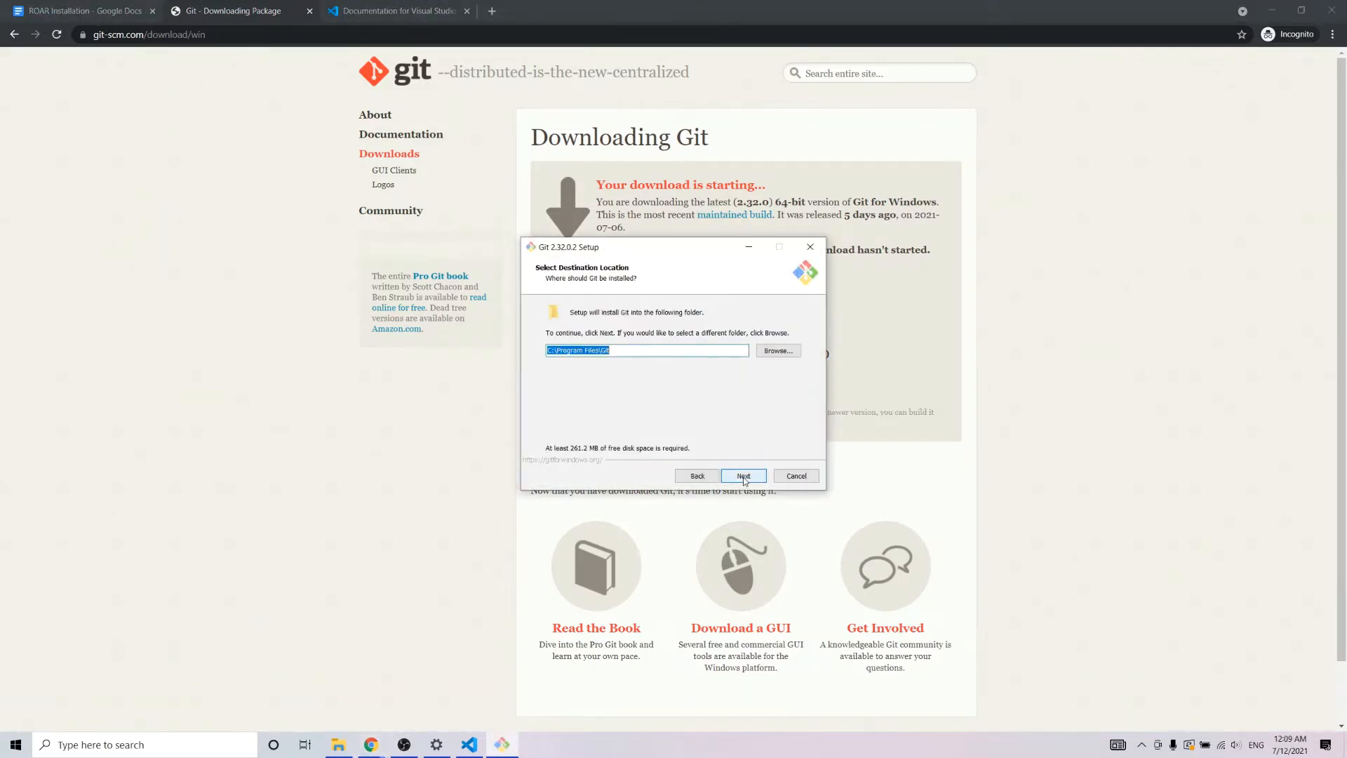
{"action": "left_click", "coordinate": [744, 477]}
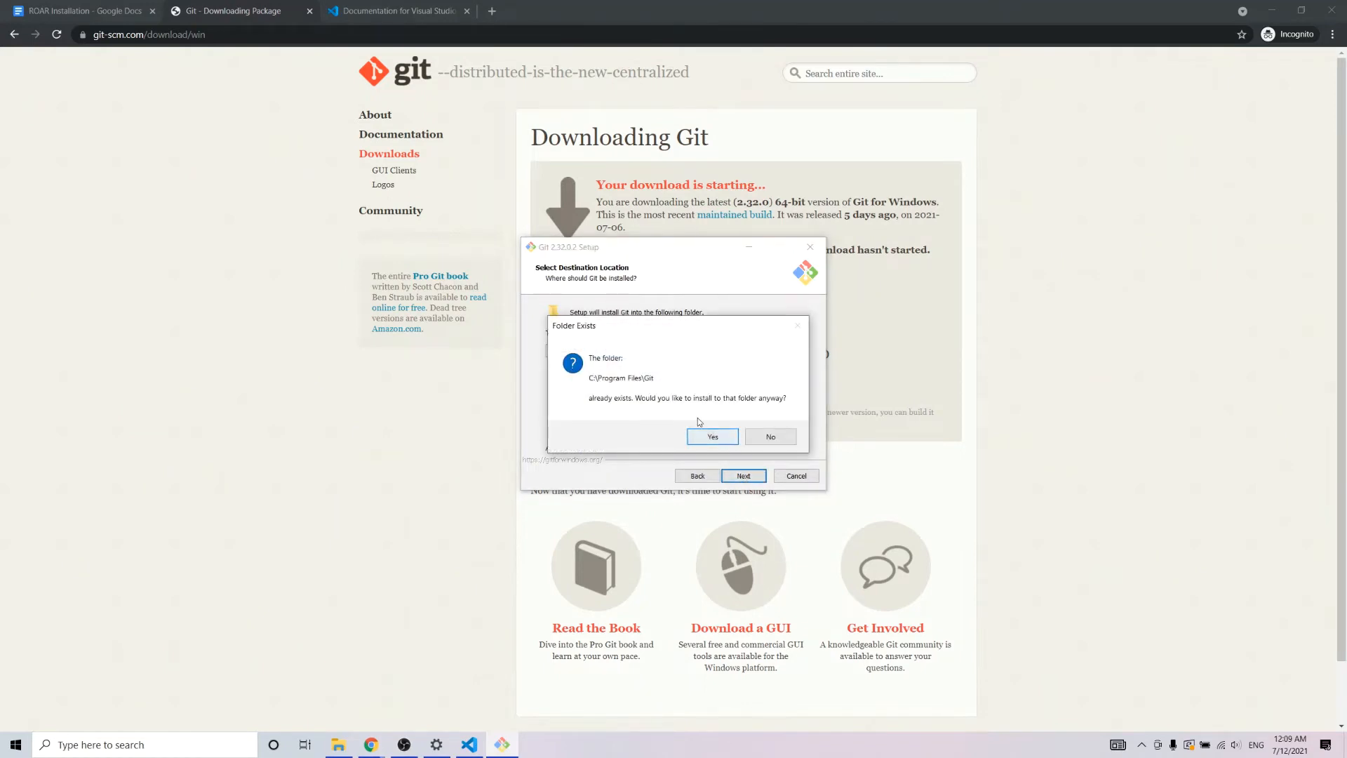
{"action": "left_click_drag", "start_coordinate": [676, 325], "coordinate": [386, 363]}
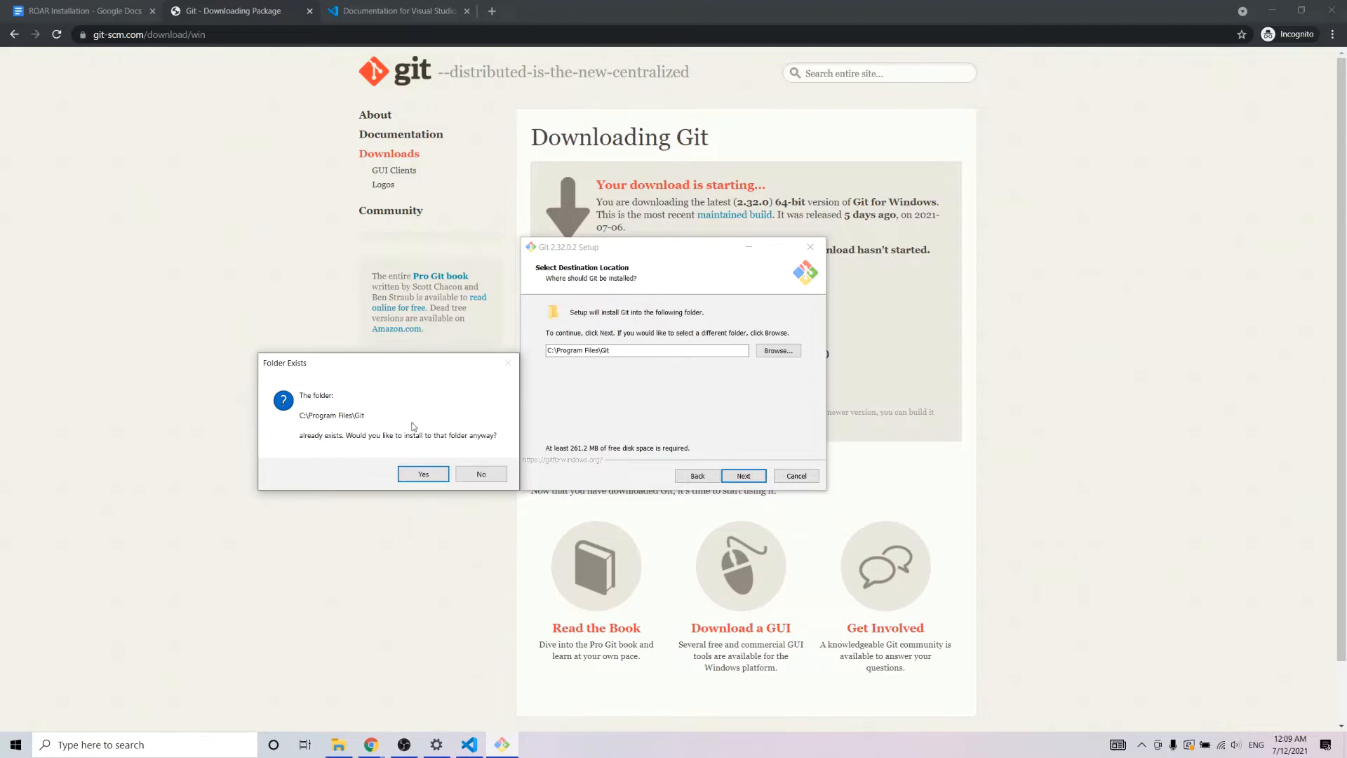
{"action": "left_click", "coordinate": [423, 475]}
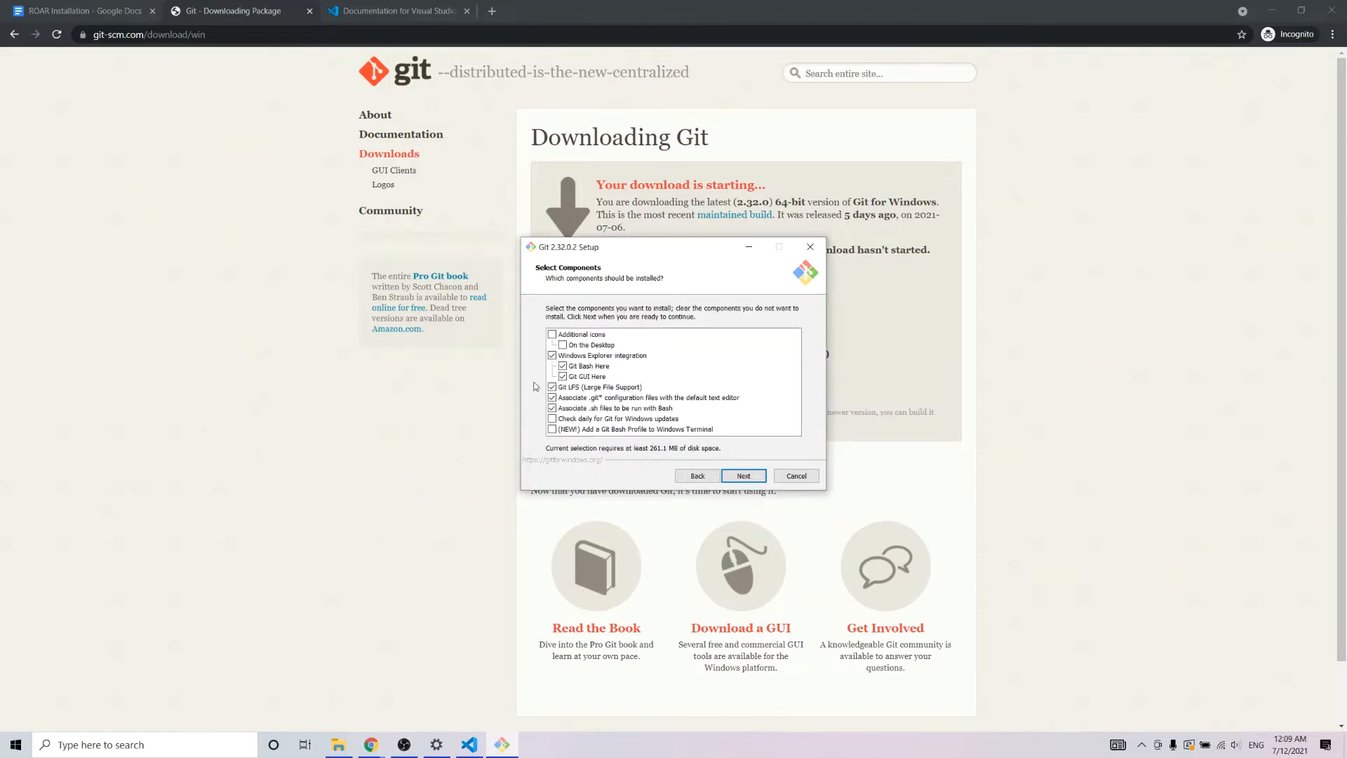
Add the desktop icon and the Git Bash Profile for Windows Terminal to the components, then proceed past the Start Menu folder choice
{"action": "left_click", "coordinate": [582, 336]}
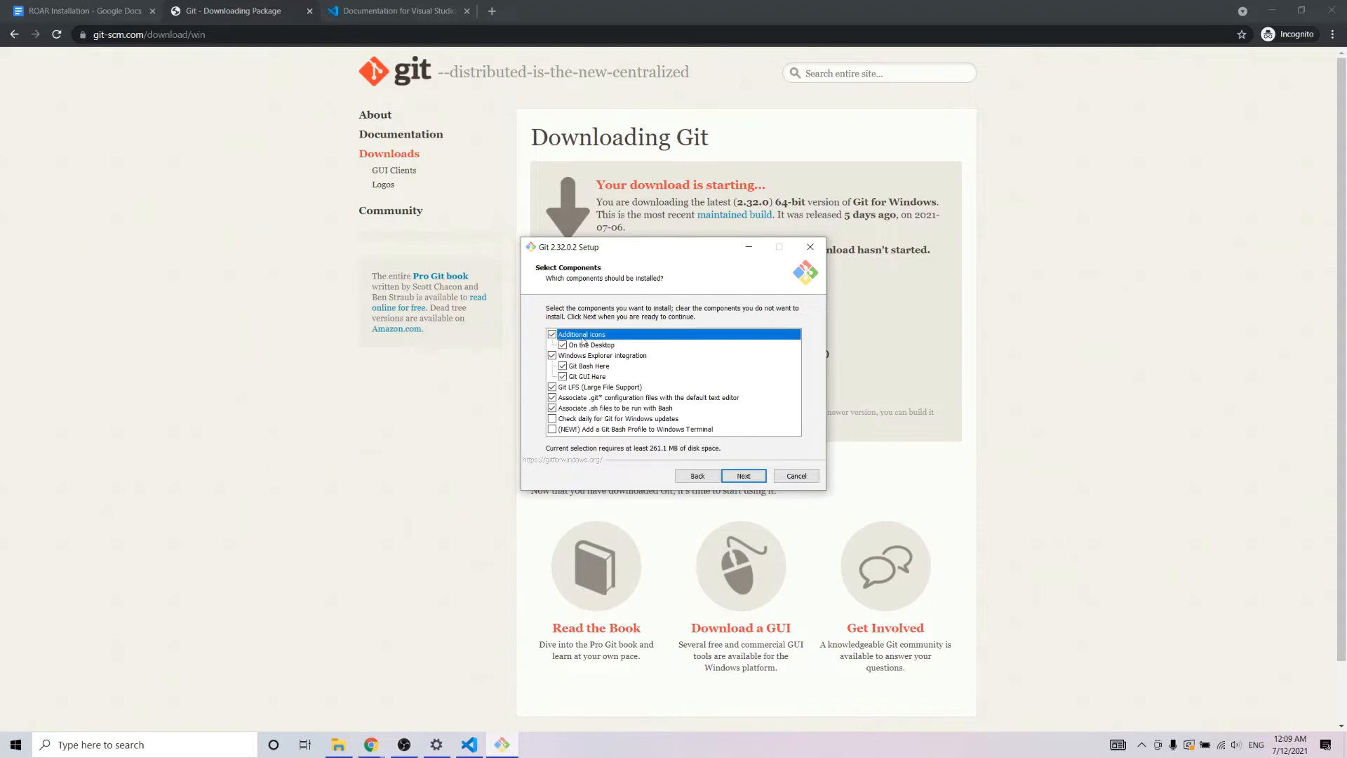
{"action": "left_click", "coordinate": [591, 379]}
{"action": "left_click", "coordinate": [582, 380]}
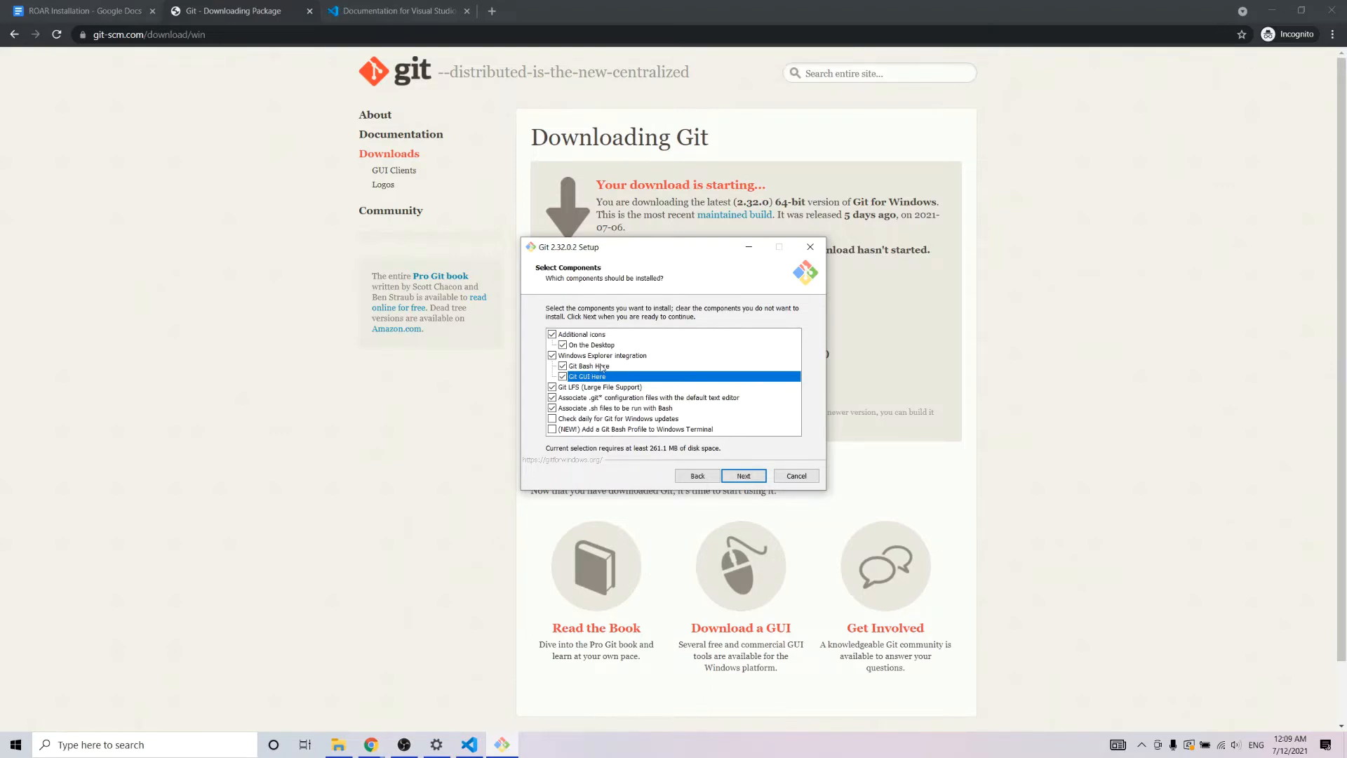
{"action": "left_click", "coordinate": [583, 431]}
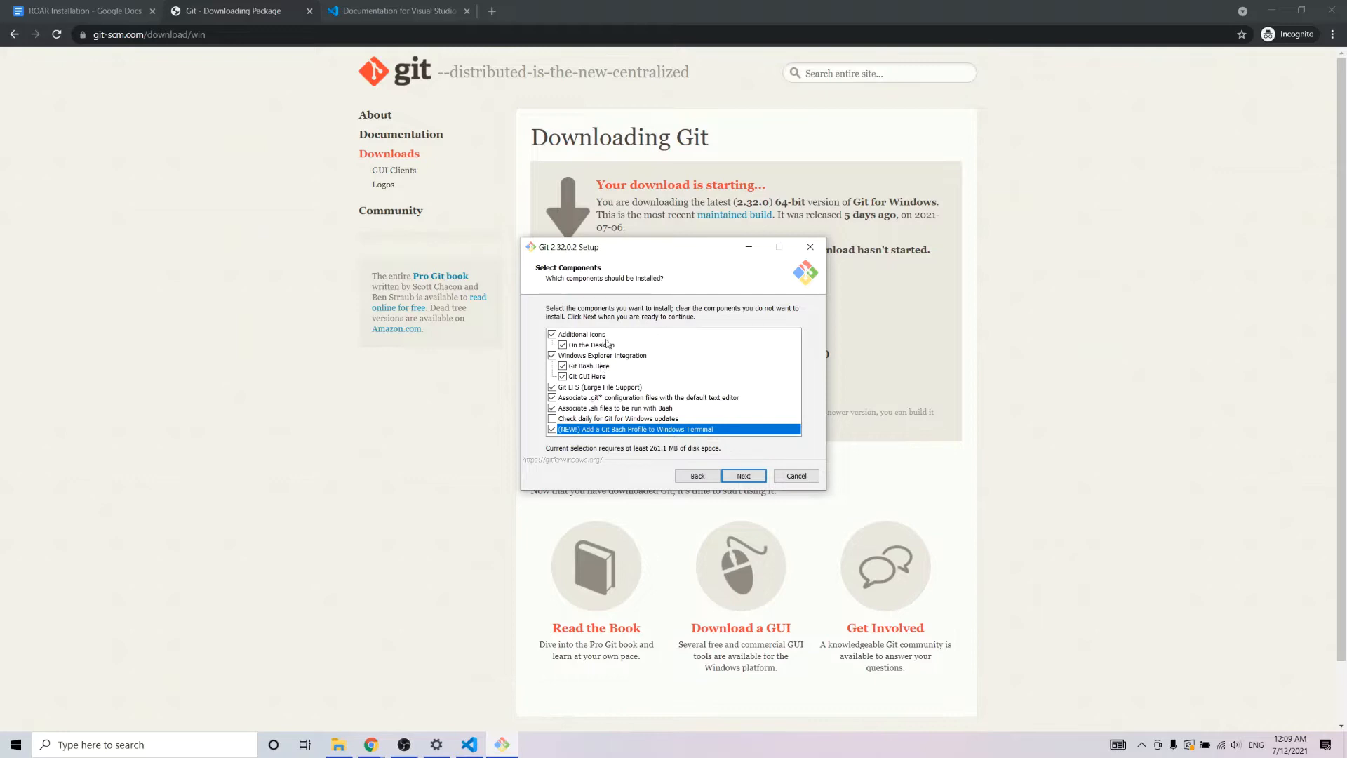
{"action": "left_click", "coordinate": [597, 366]}
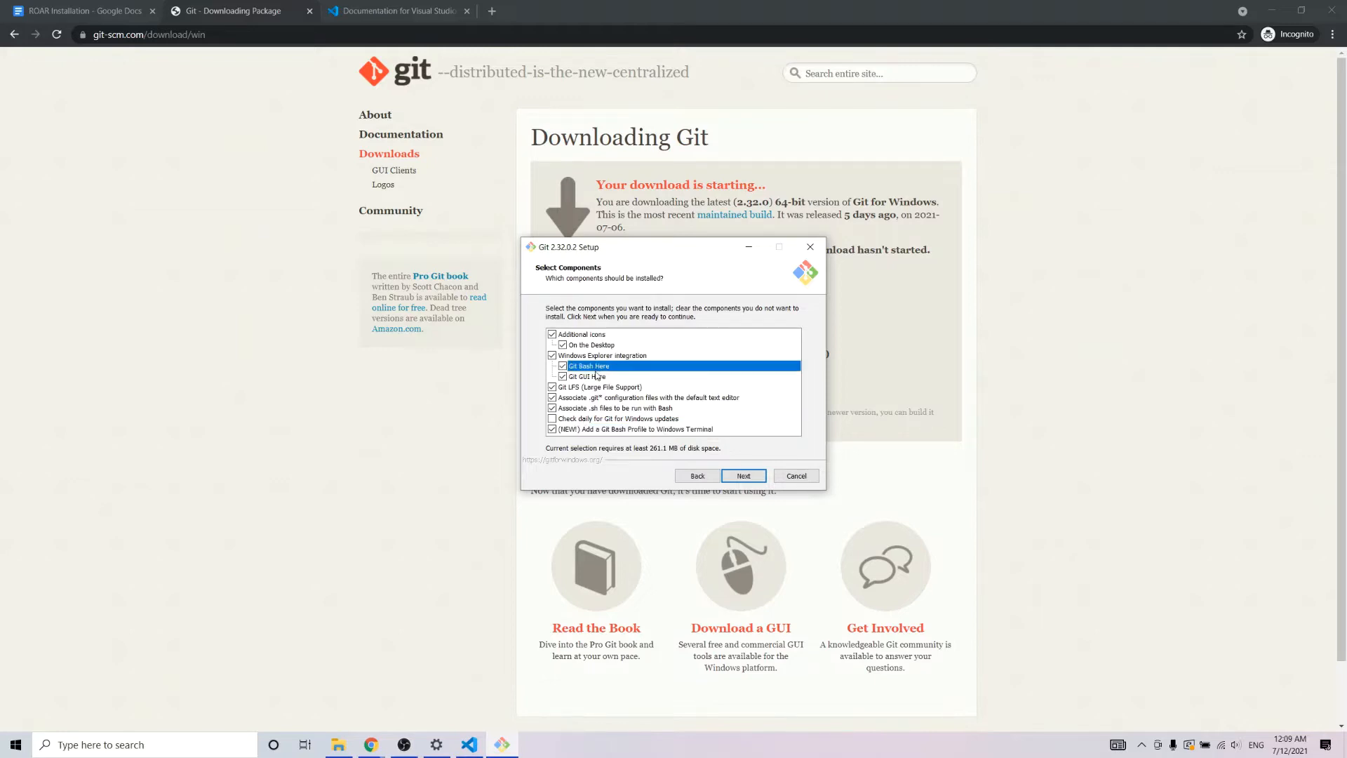
{"action": "left_click_drag", "start_coordinate": [663, 249], "coordinate": [579, 367]}
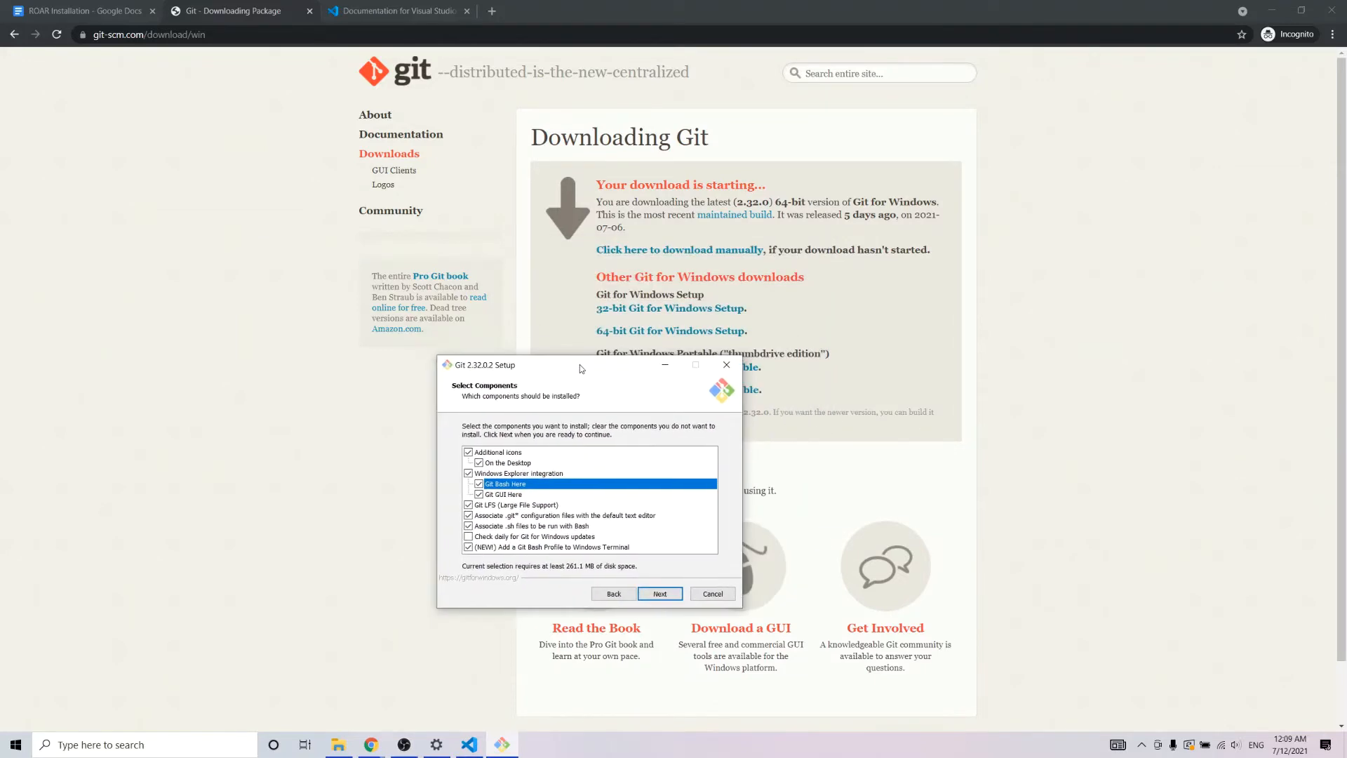
{"action": "left_click", "coordinate": [479, 494]}
{"action": "left_click_drag", "start_coordinate": [596, 370], "coordinate": [591, 365]}
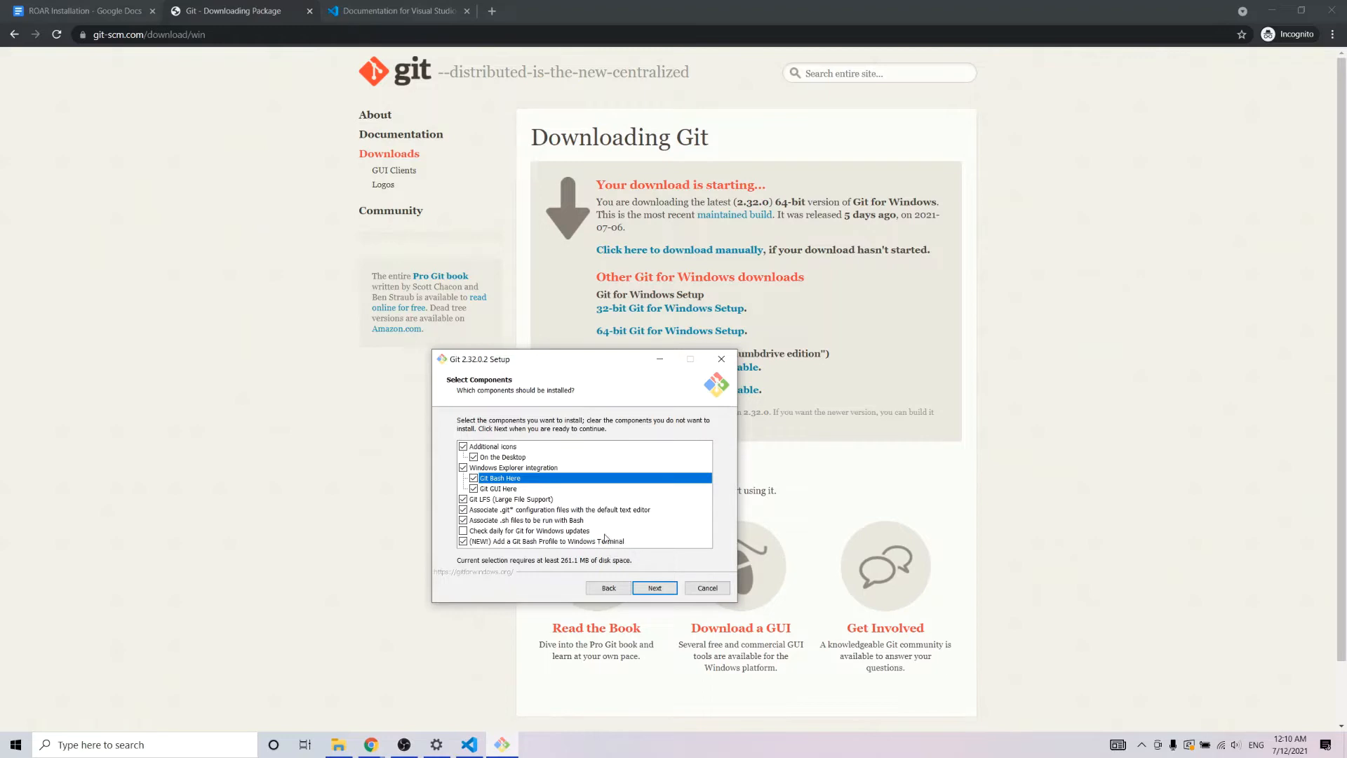
{"action": "left_click", "coordinate": [665, 590]}
{"action": "left_click", "coordinate": [653, 590]}
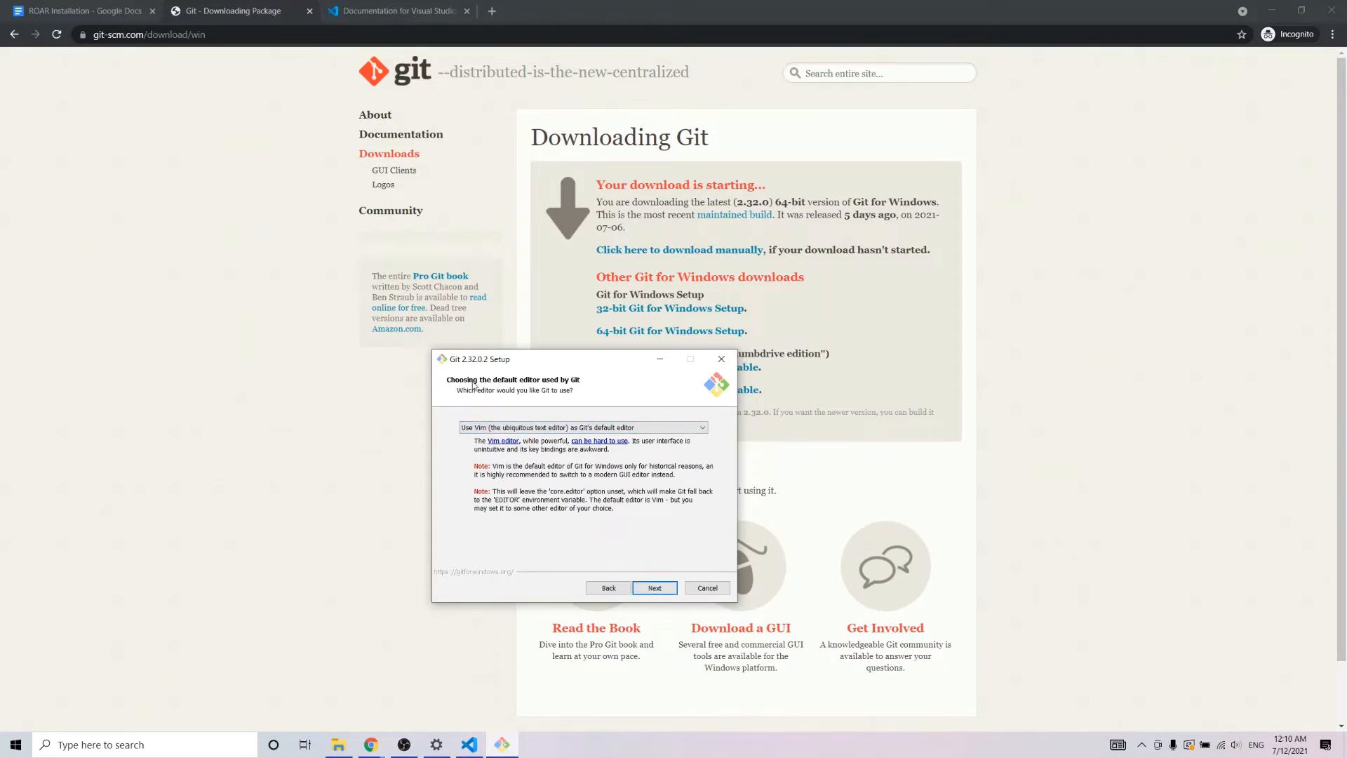
Choose Visual Studio Code as Git's default editor and continue the setup
{"action": "left_click", "coordinate": [545, 429]}
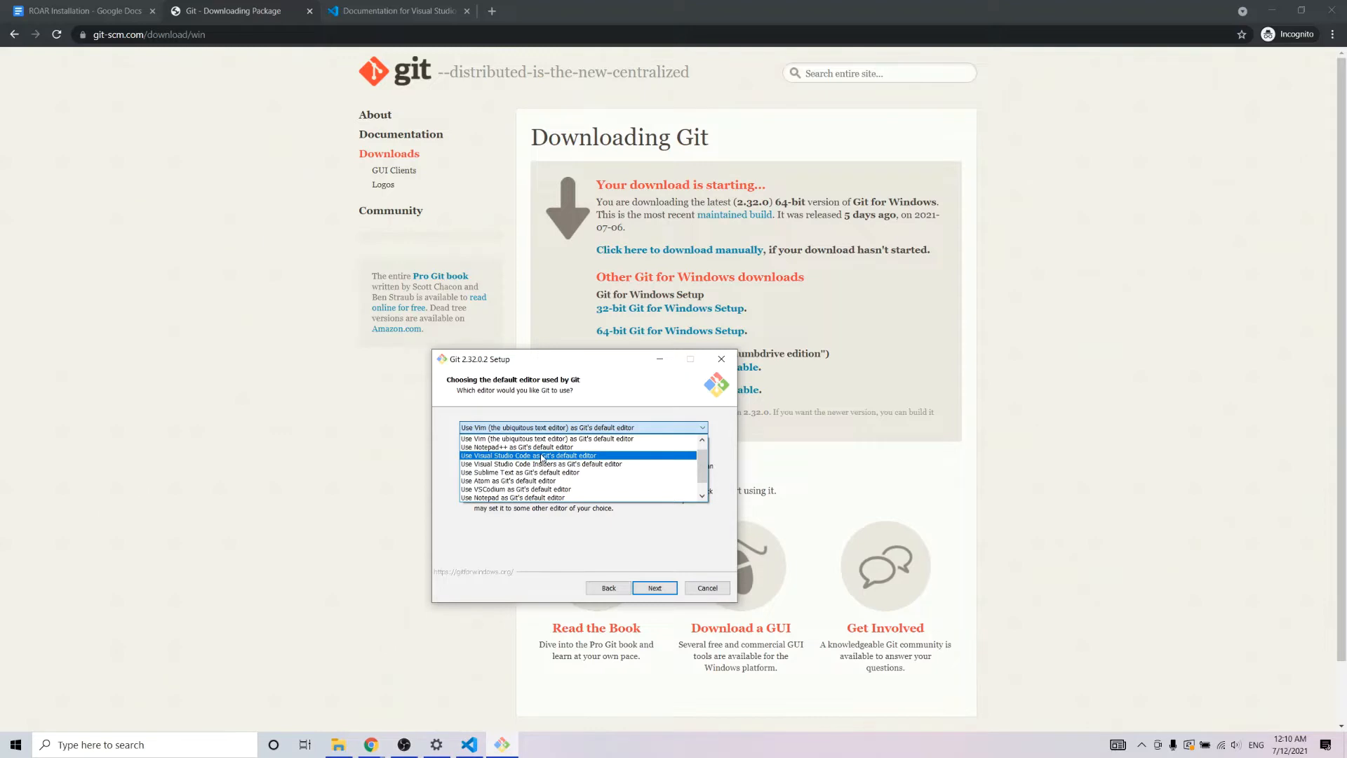
{"action": "left_click", "coordinate": [542, 457]}
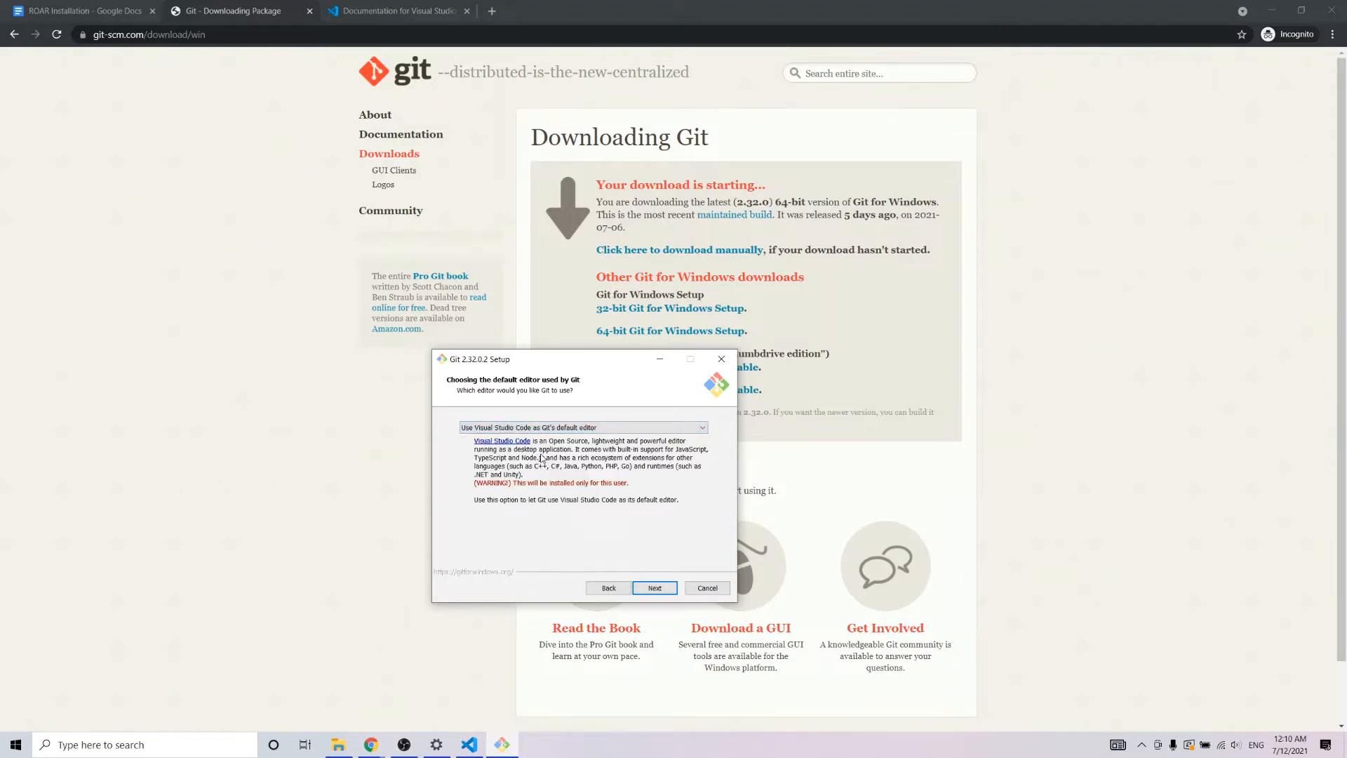
{"action": "left_click", "coordinate": [654, 587]}
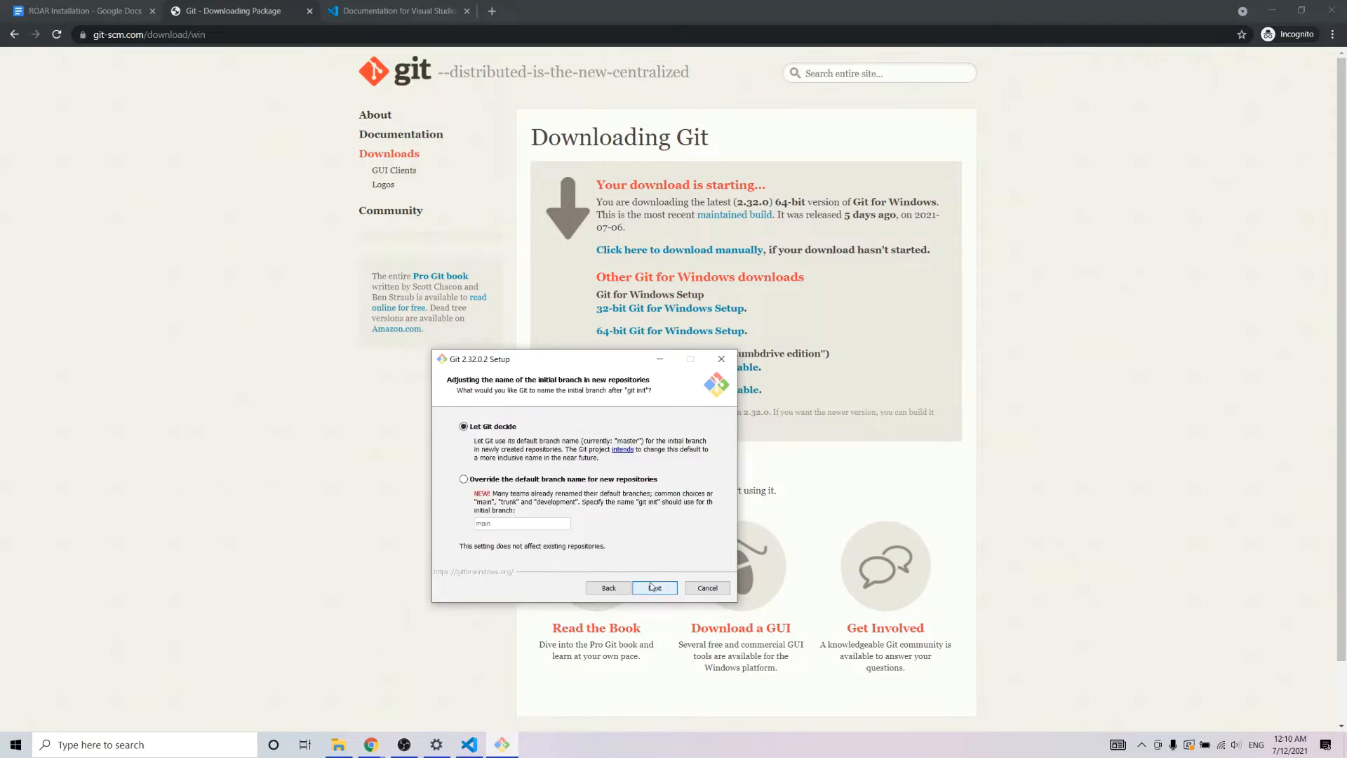
Accept the default branch name, PATH, line ending, git pull and remaining options, leave the experimental features disabled, and install Git
{"action": "left_click", "coordinate": [654, 588]}
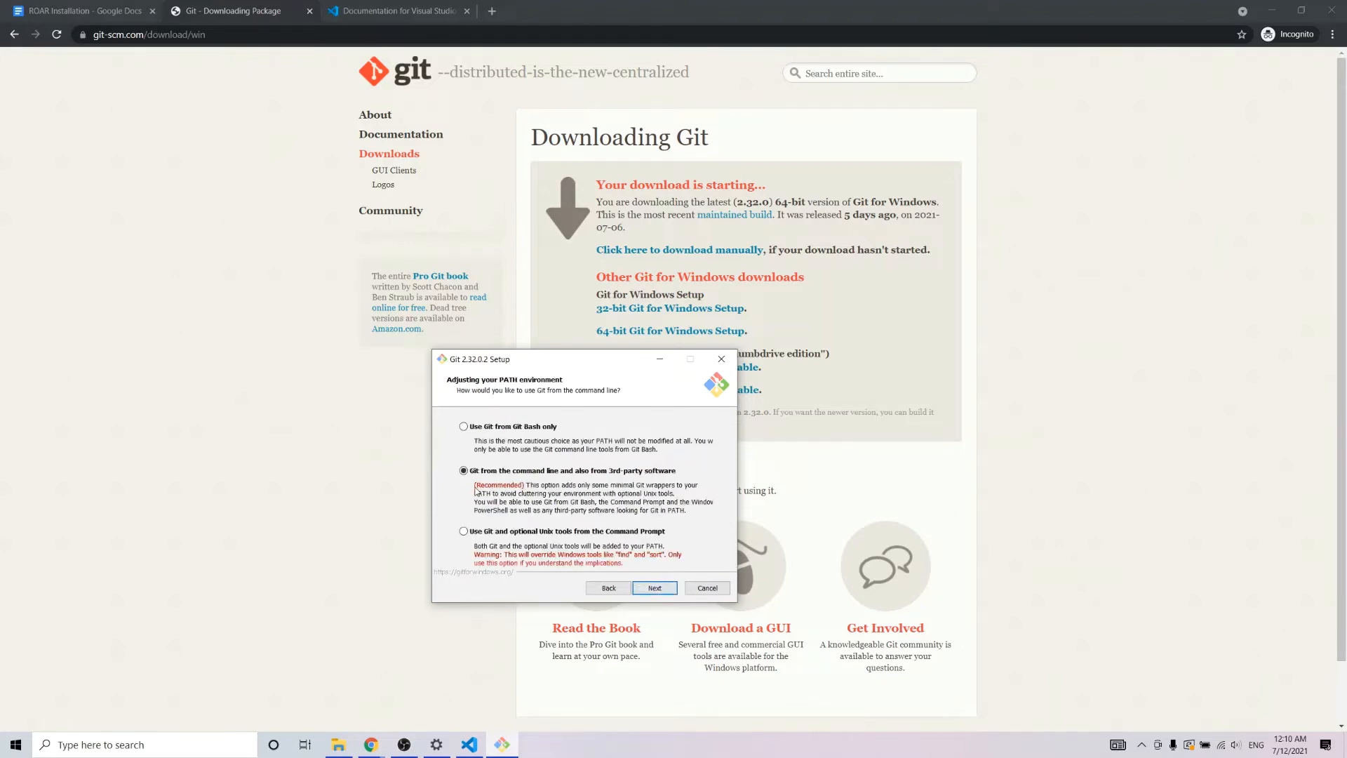
{"action": "left_click", "coordinate": [658, 592]}
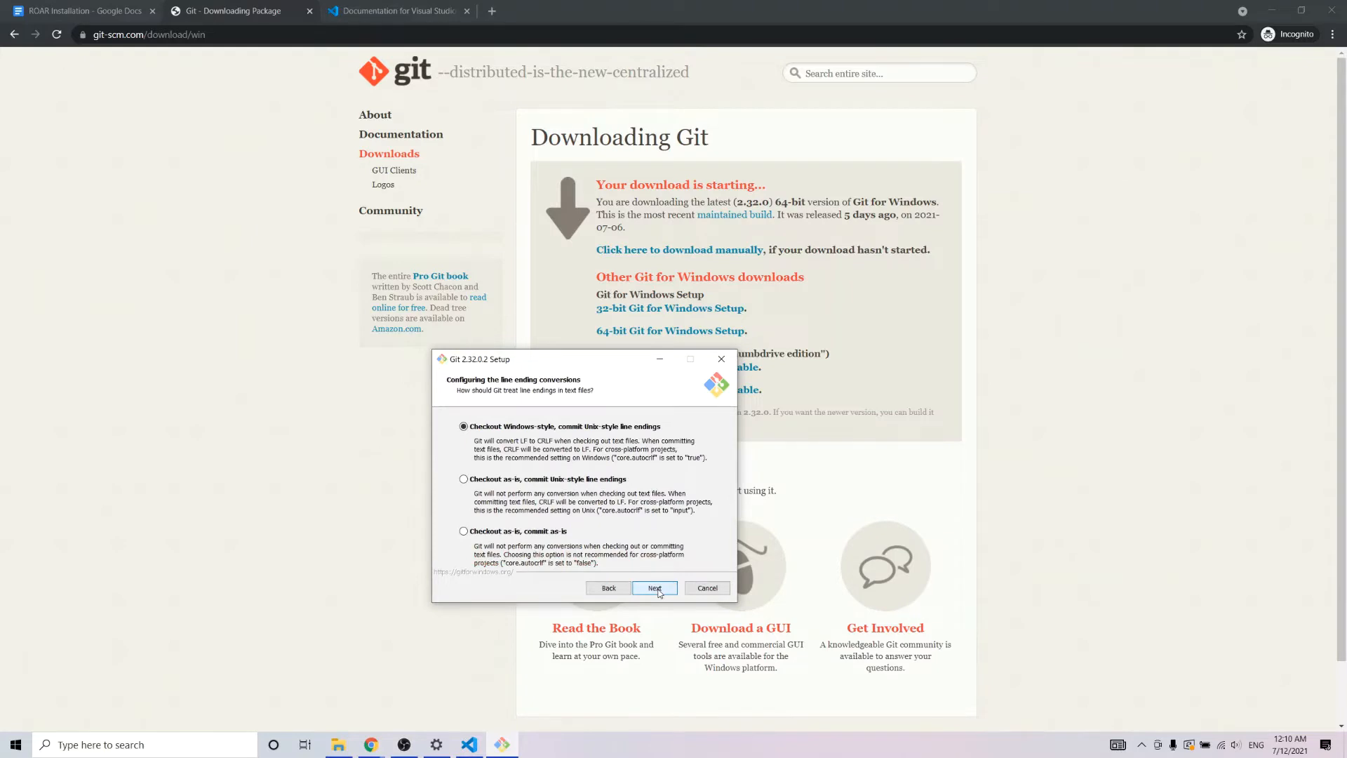
{"action": "left_click", "coordinate": [658, 592]}
{"action": "left_click", "coordinate": [659, 591]}
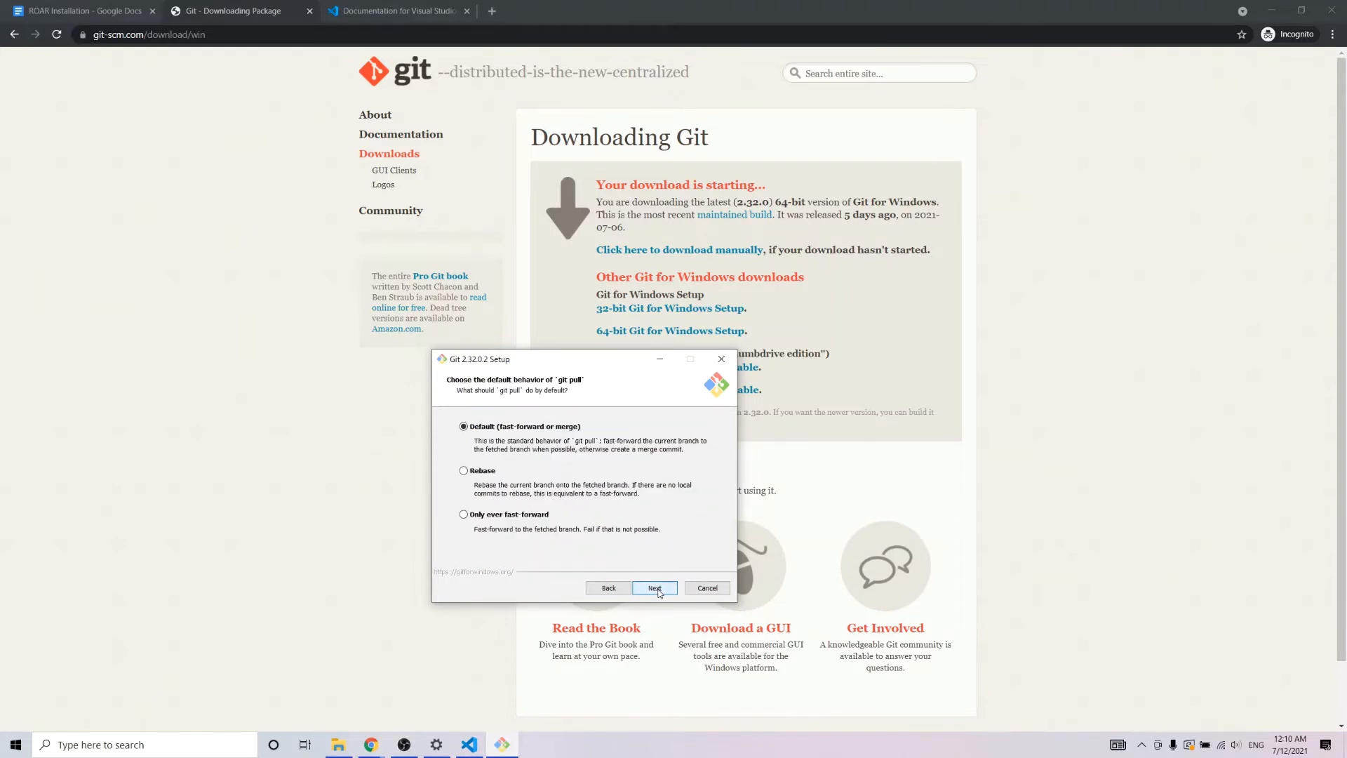
{"action": "left_click", "coordinate": [659, 591]}
{"action": "left_click", "coordinate": [658, 592]}
{"action": "left_click", "coordinate": [660, 593]}
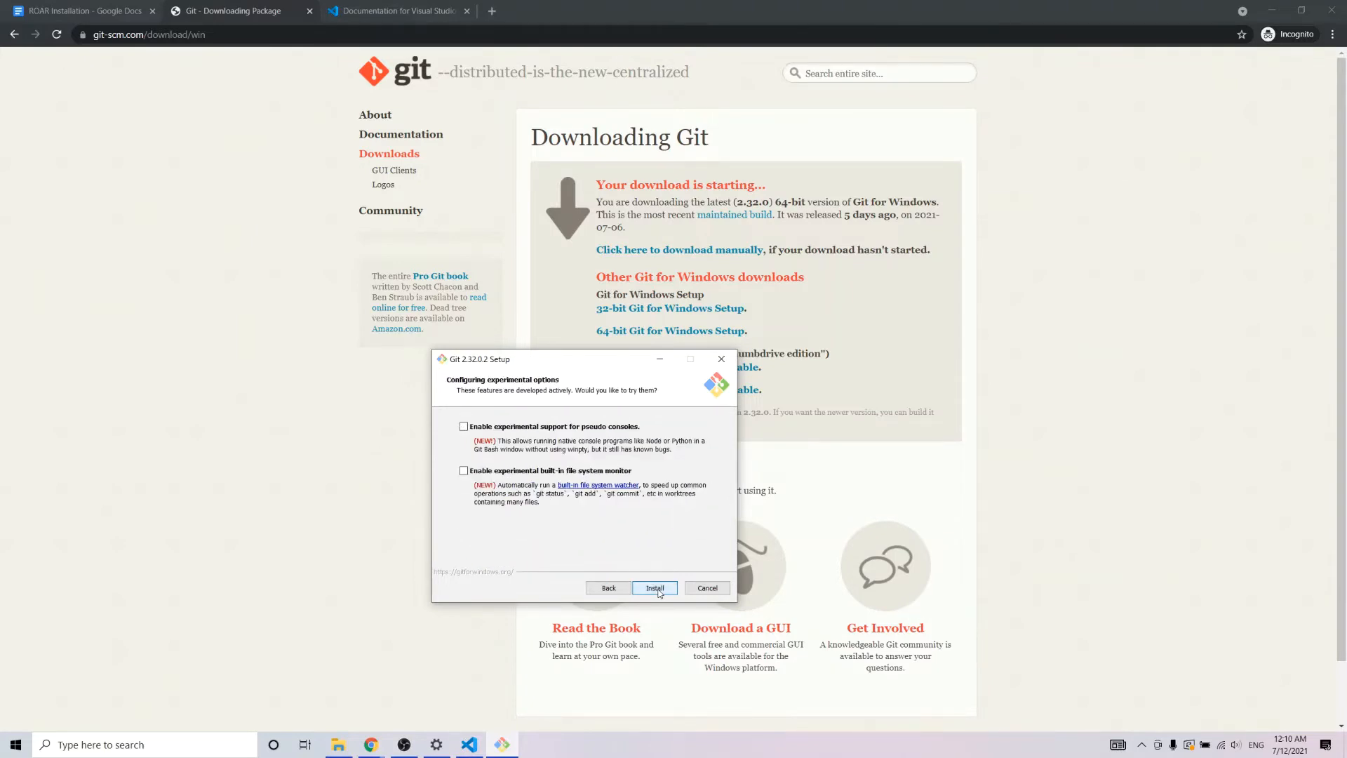
{"action": "left_click", "coordinate": [655, 589]}
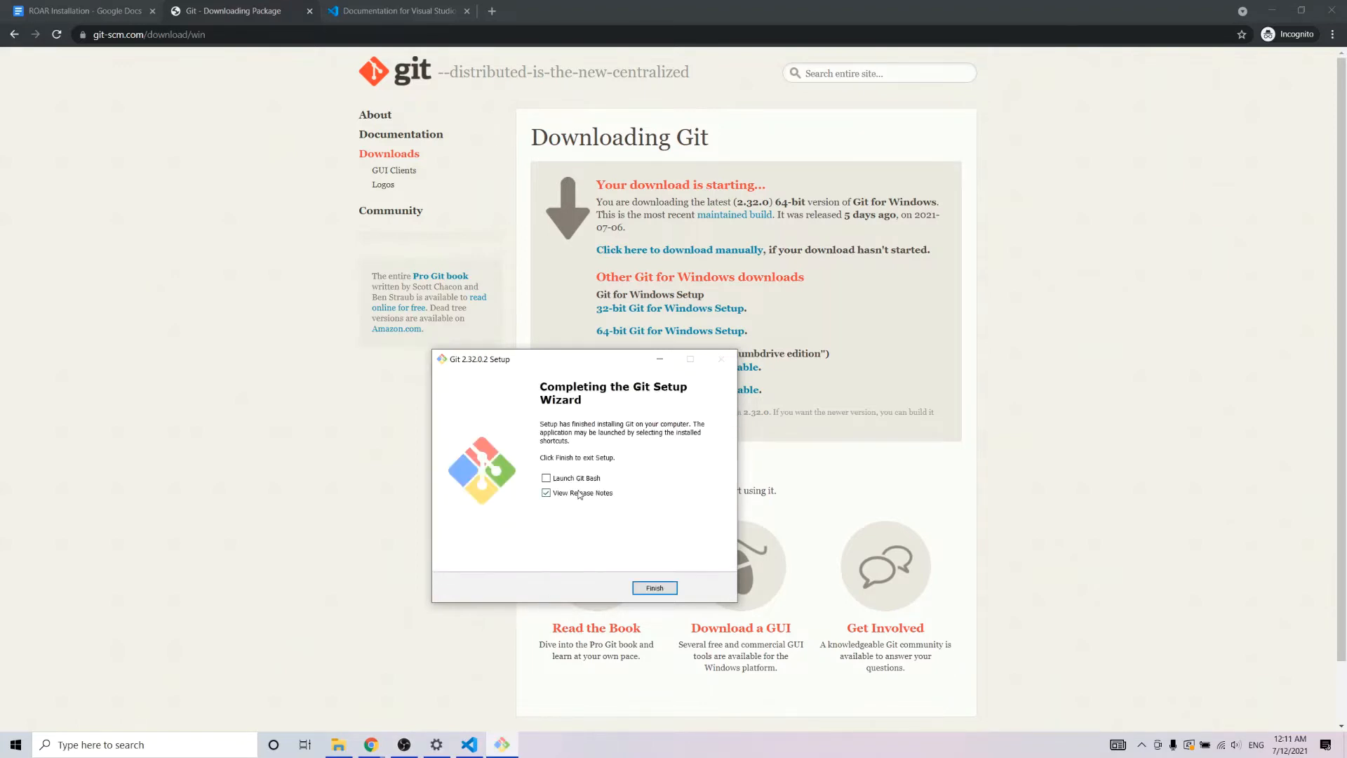
Finish the Git setup with Launch Git Bash enabled and move the Git Bash window toward the middle of the screen
{"action": "left_click", "coordinate": [582, 479]}
{"action": "left_click", "coordinate": [654, 588]}
{"action": "left_click_drag", "start_coordinate": [299, 103], "coordinate": [674, 323]}
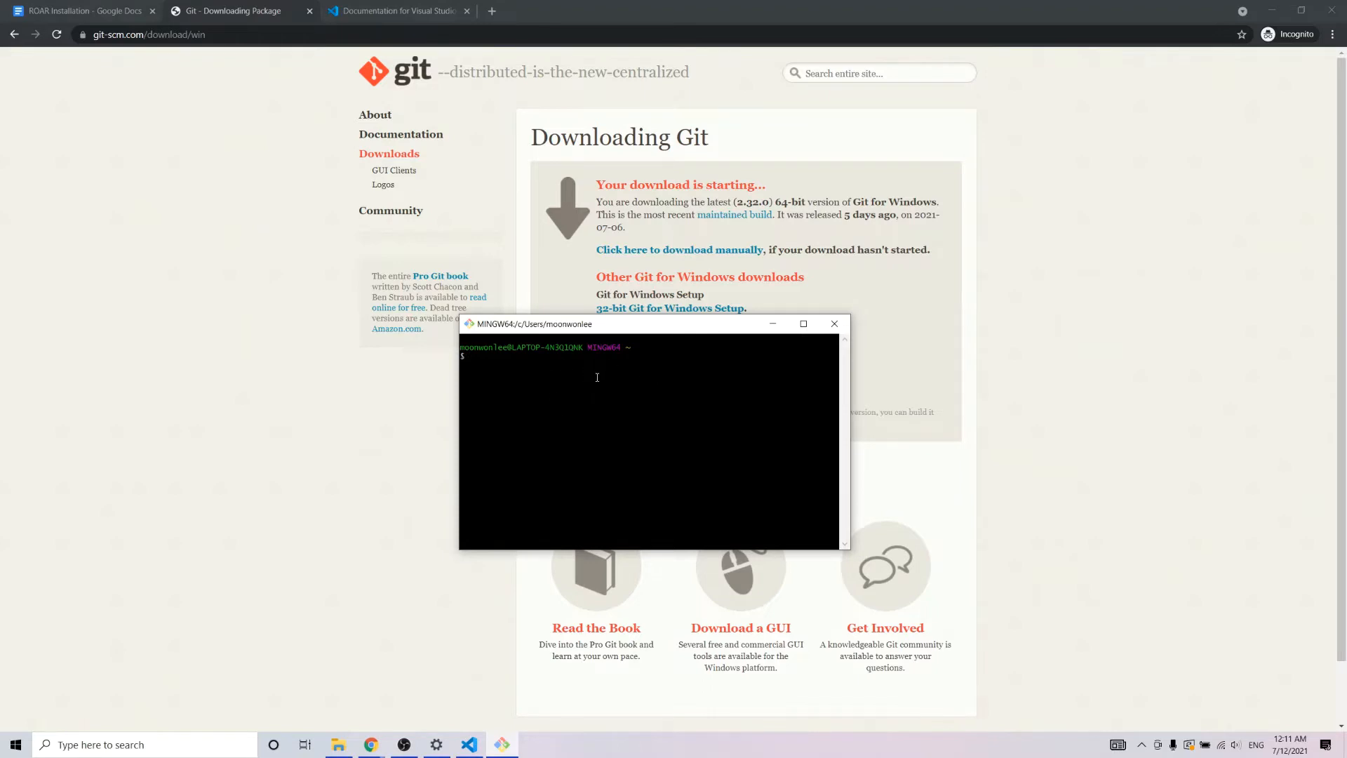
Check the installed Git version in Git Bash with git --version
{"action": "type", "text": "git --version"}
{"action": "key", "text": "Return"}
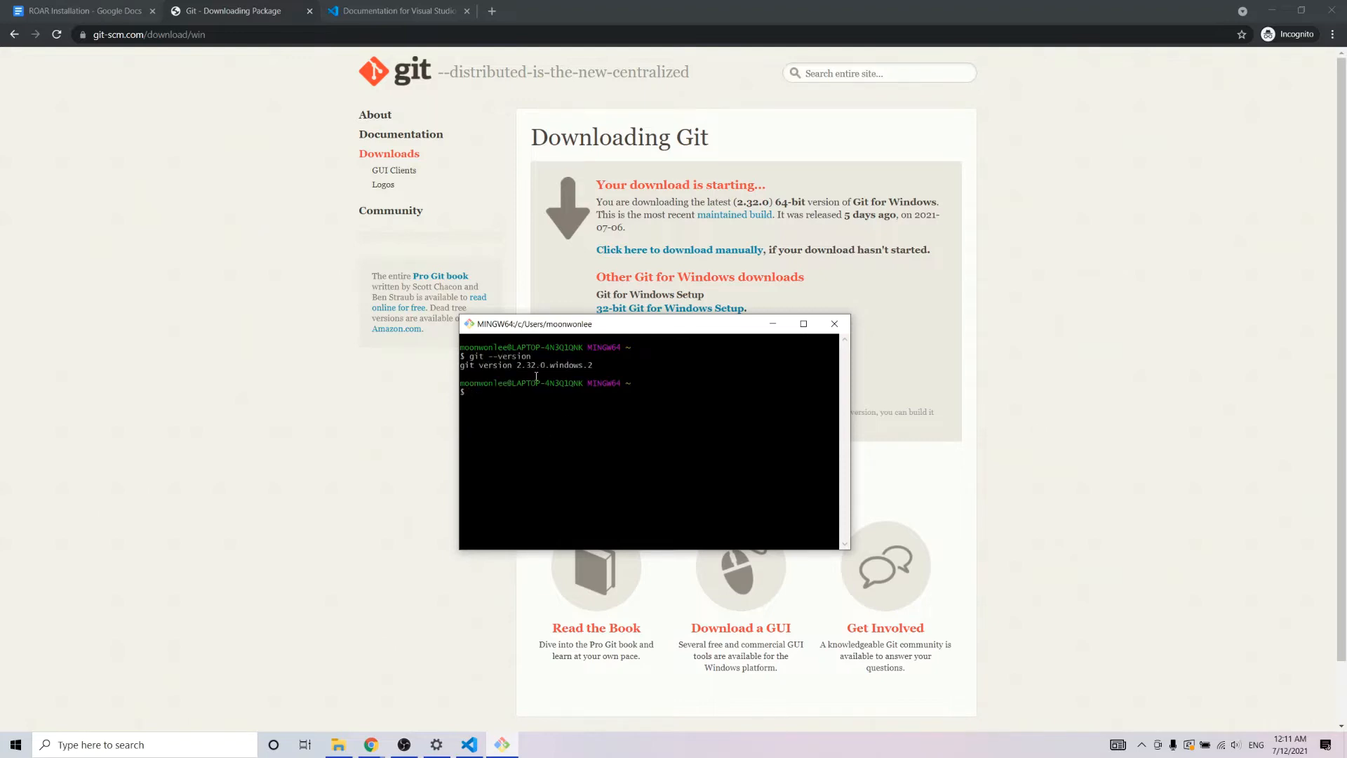
{"action": "double_click", "coordinate": [535, 366]}
{"action": "left_click", "coordinate": [533, 366]}
{"action": "left_click_drag", "start_coordinate": [683, 330], "coordinate": [577, 365]}
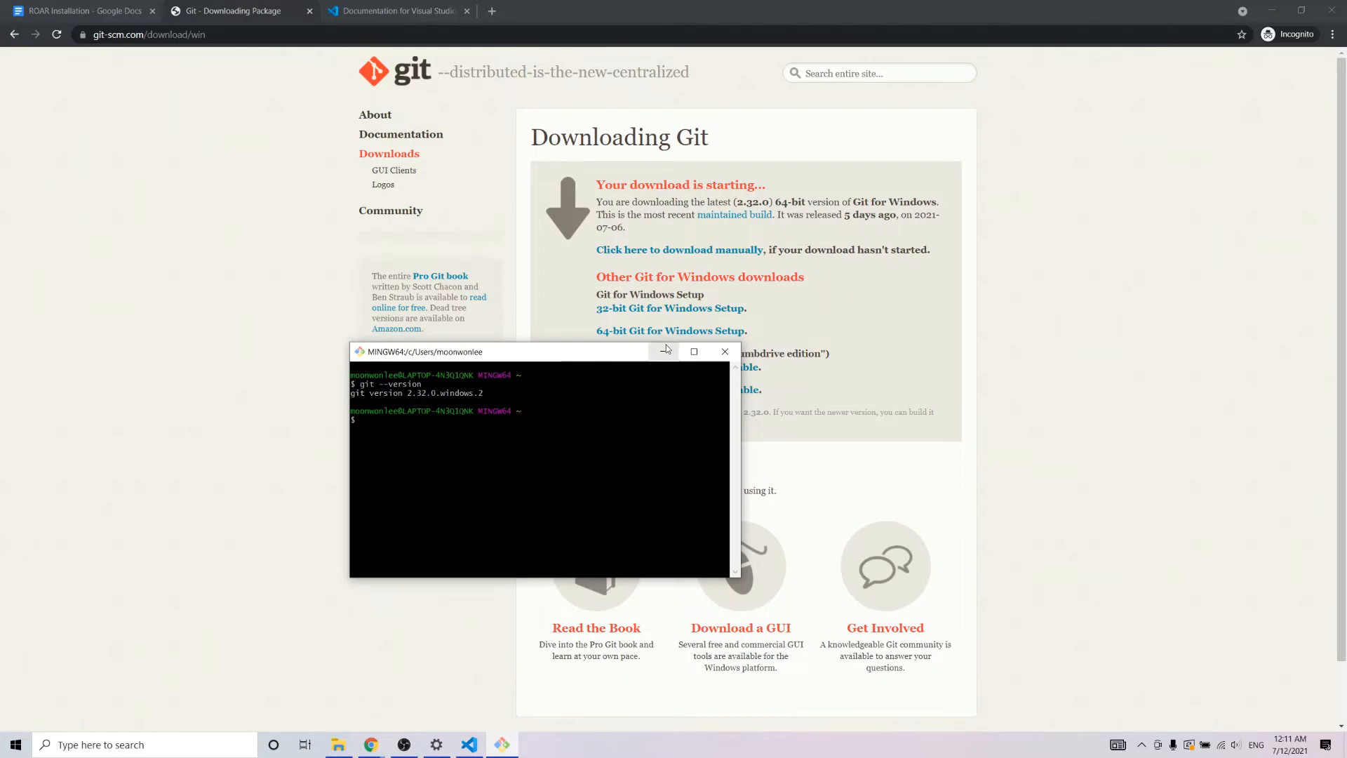
Return to the ROAR Installation guide in Chrome, then find and open Microsoft Store through Windows search
{"action": "left_click", "coordinate": [84, 11]}
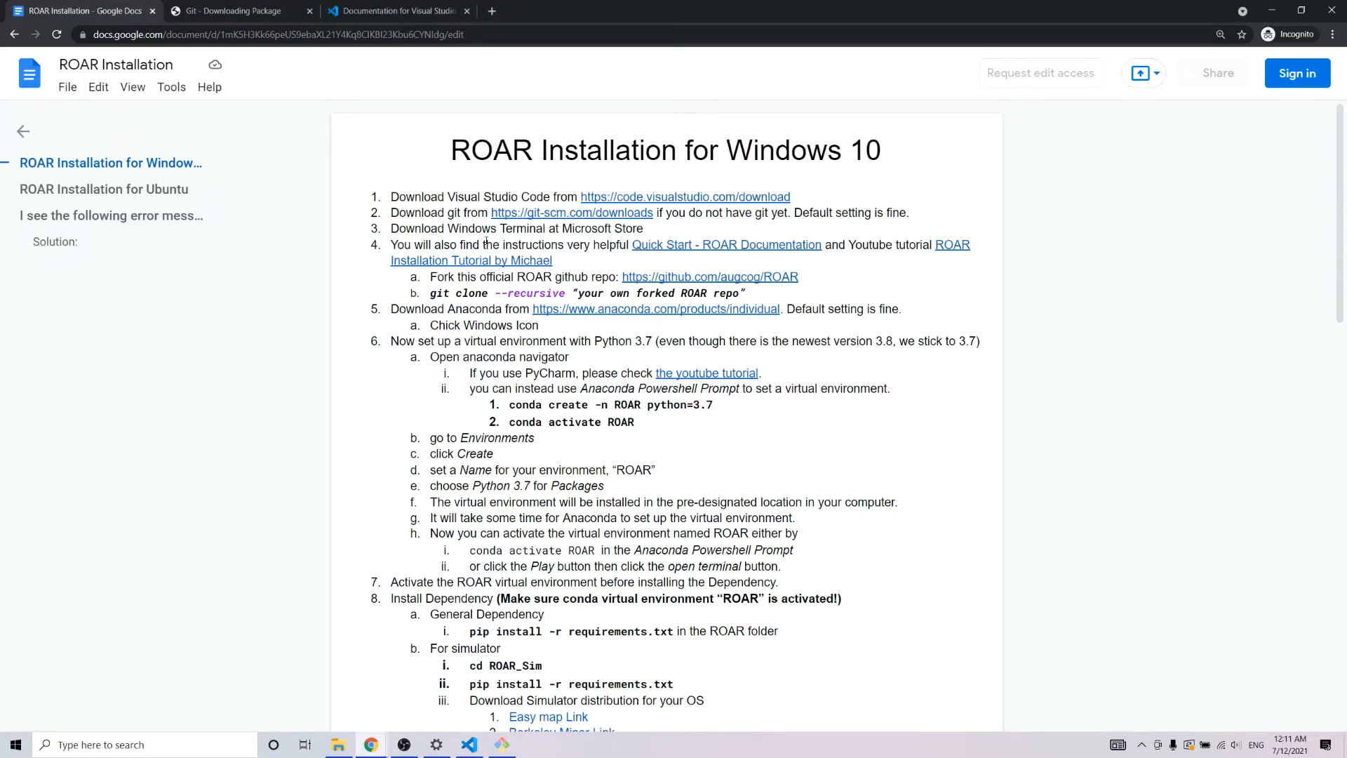
{"action": "left_click", "coordinate": [144, 748]}
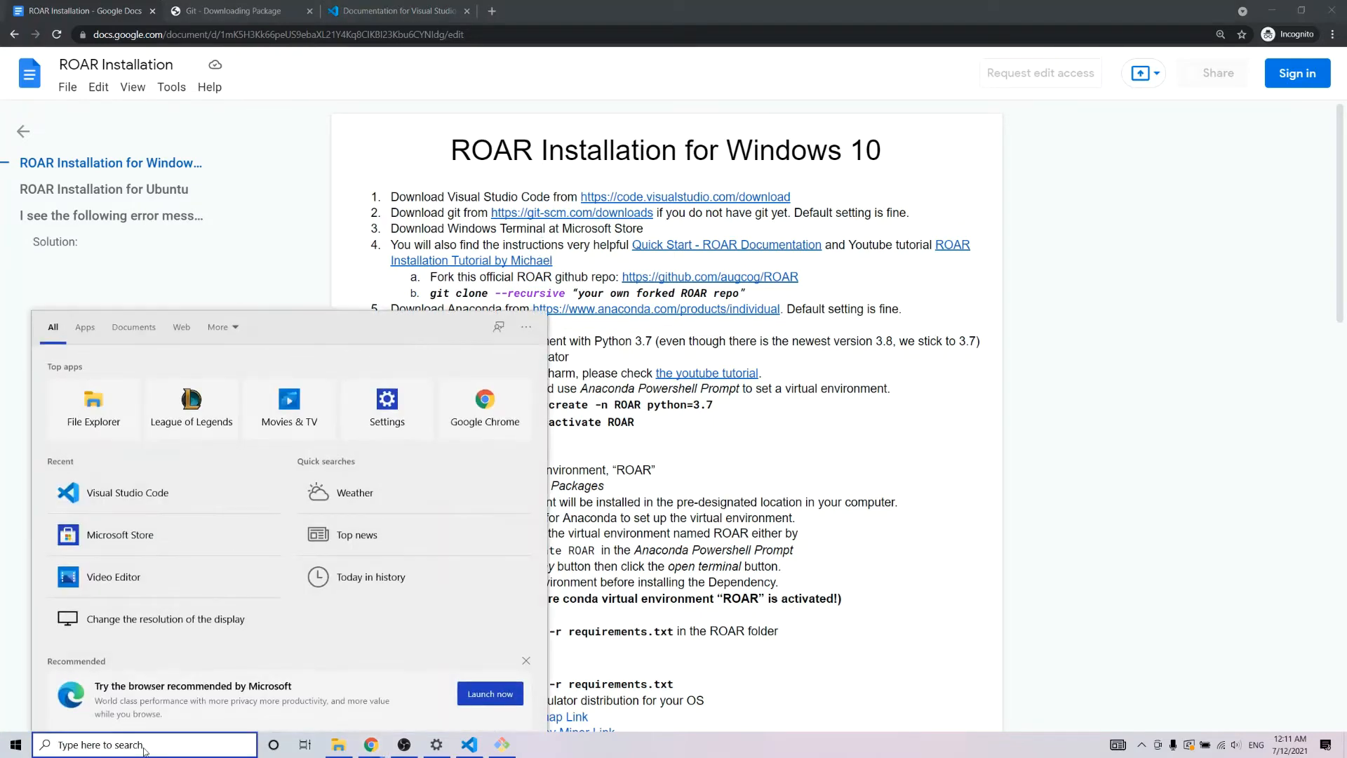
{"action": "type", "text": "mic"}
{"action": "key", "text": "Return"}
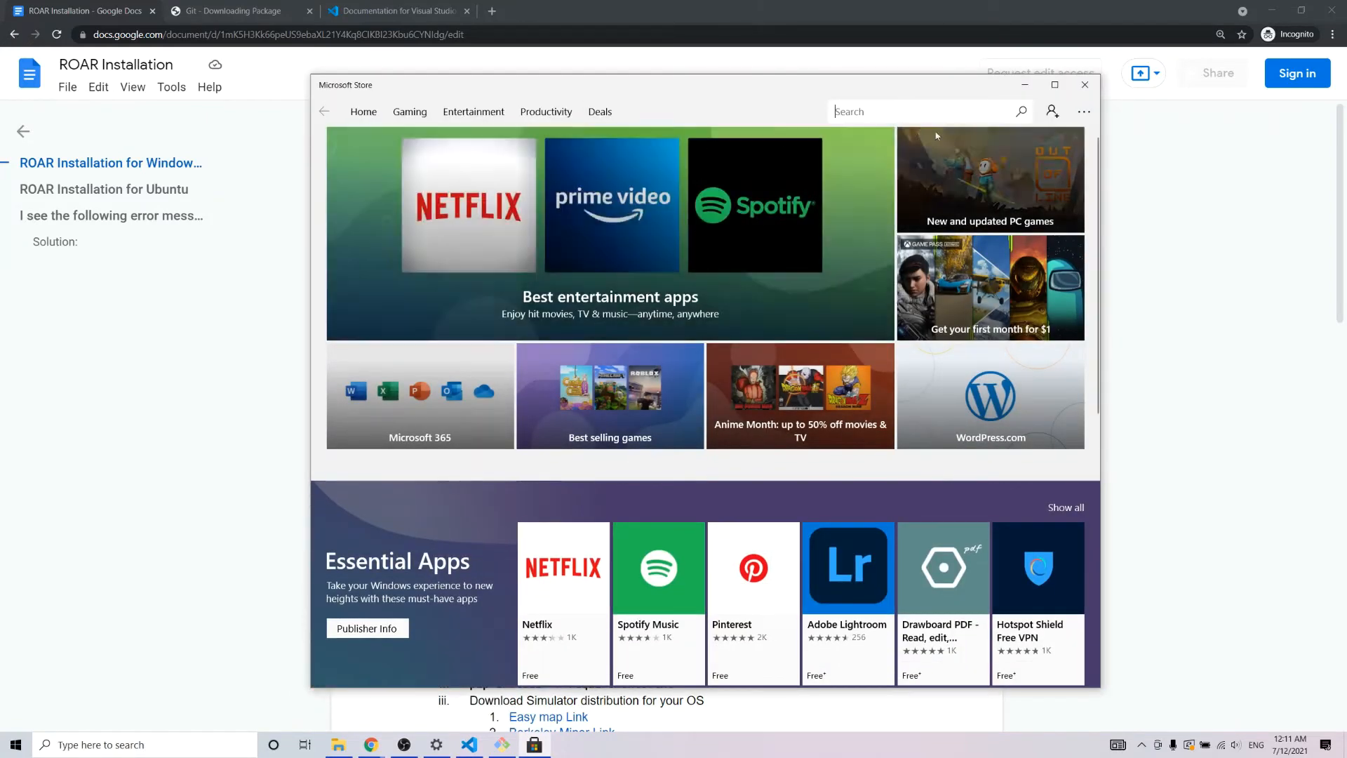
Search Microsoft Store for "terminal" and open the Windows Terminal page
{"action": "type", "text": "terminal"}
{"action": "key", "text": "Return"}
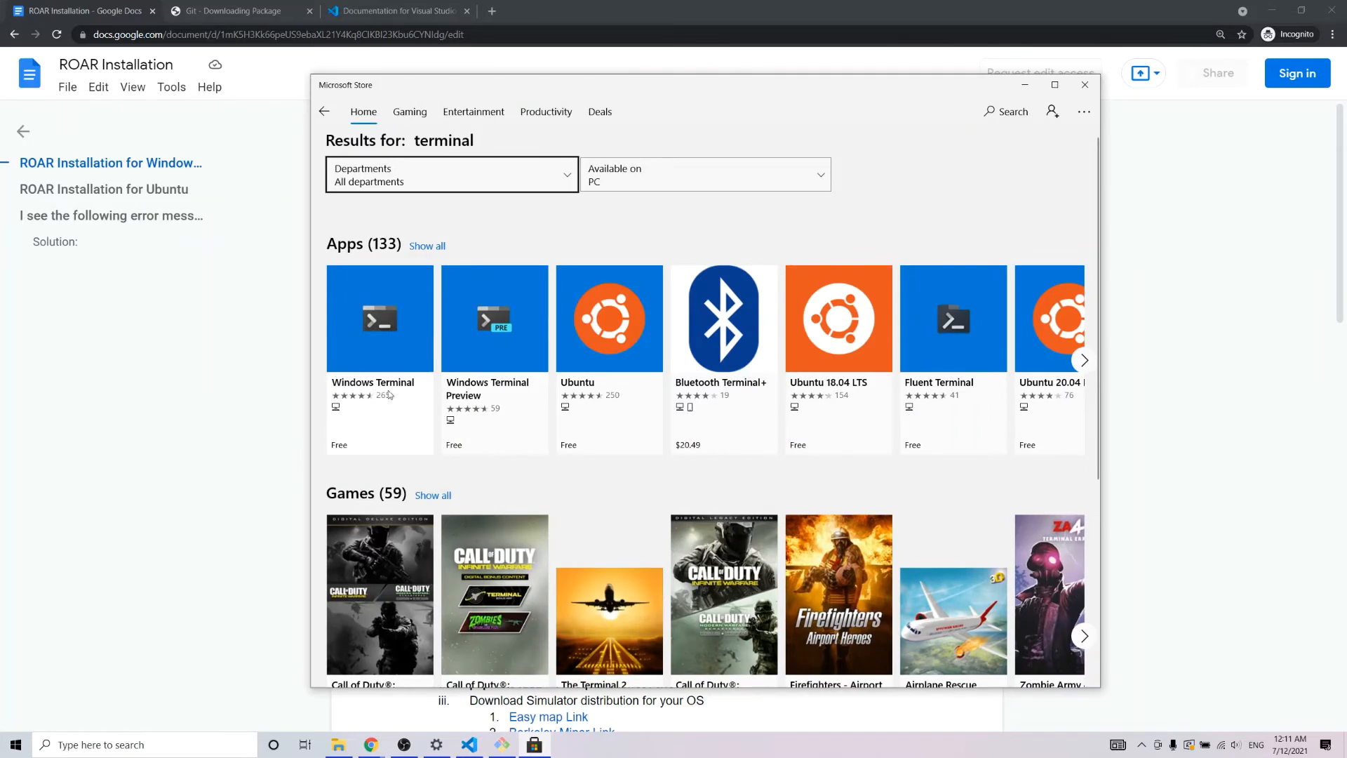
{"action": "left_click", "coordinate": [388, 348]}
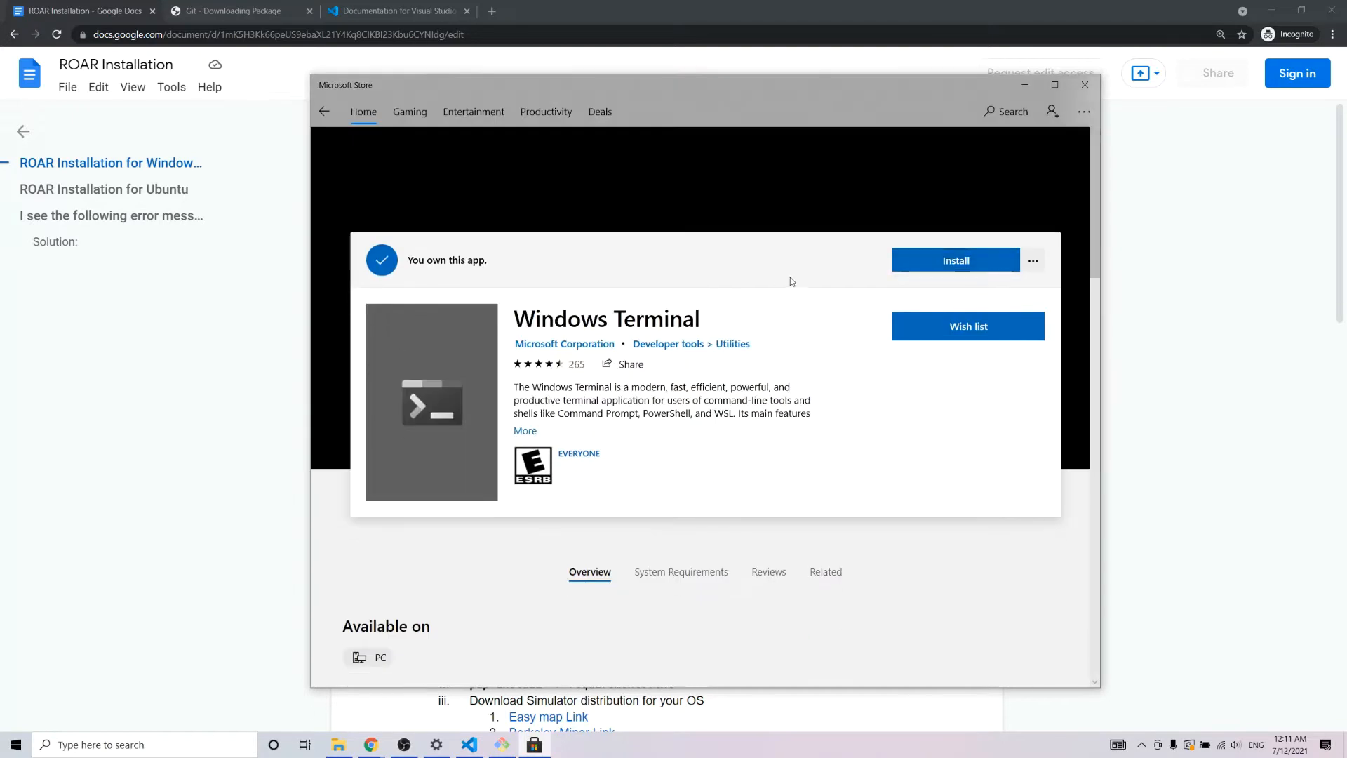
Install Windows Terminal, dismissing the Microsoft sign-in request without entering an account
{"action": "left_click", "coordinate": [955, 261]}
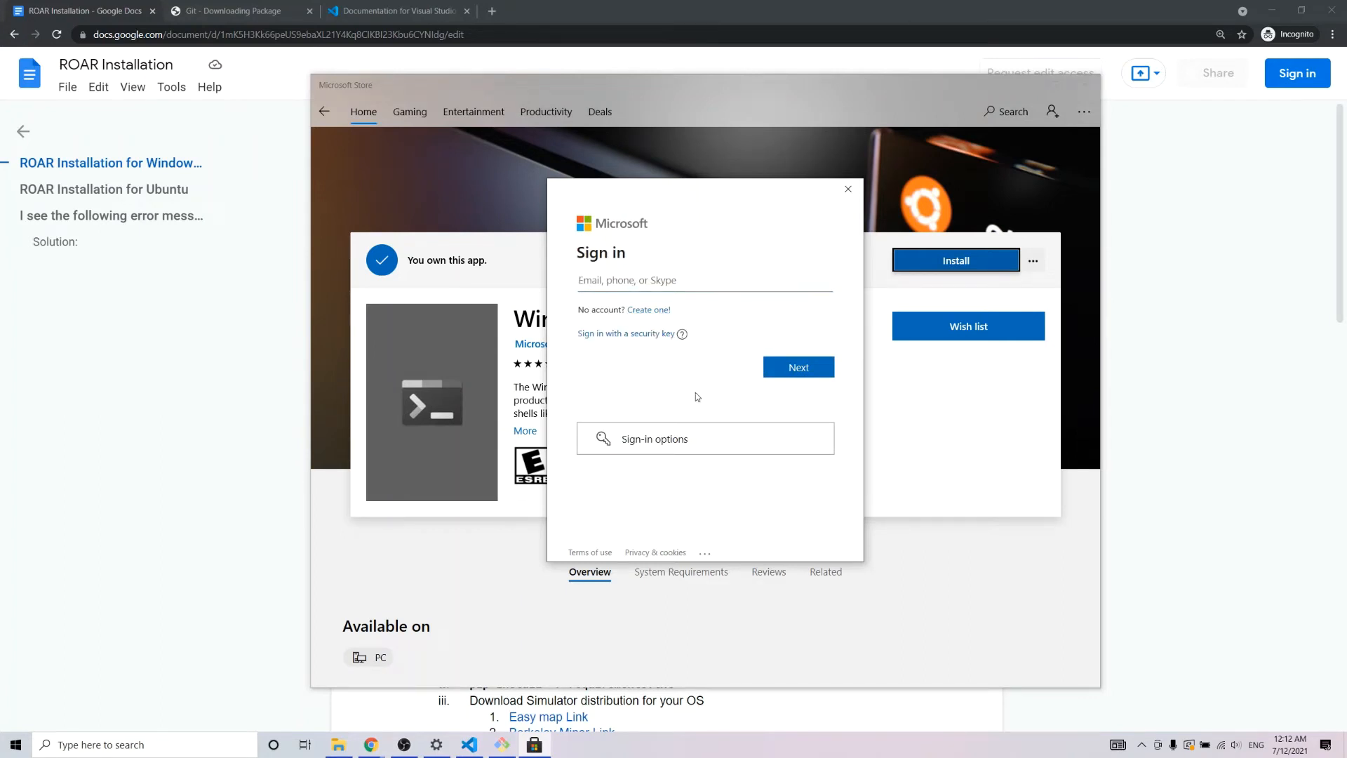
{"action": "left_click", "coordinate": [794, 367]}
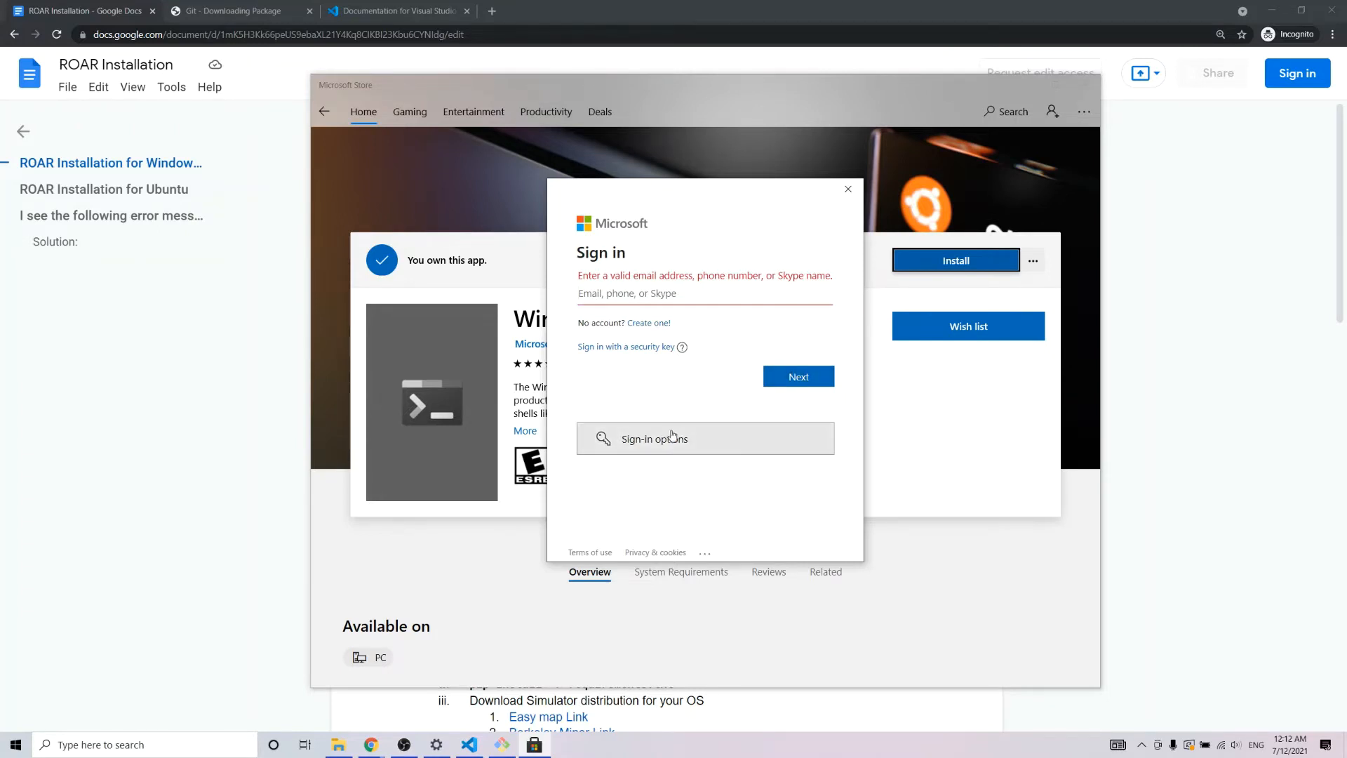
{"action": "left_click", "coordinate": [849, 188]}
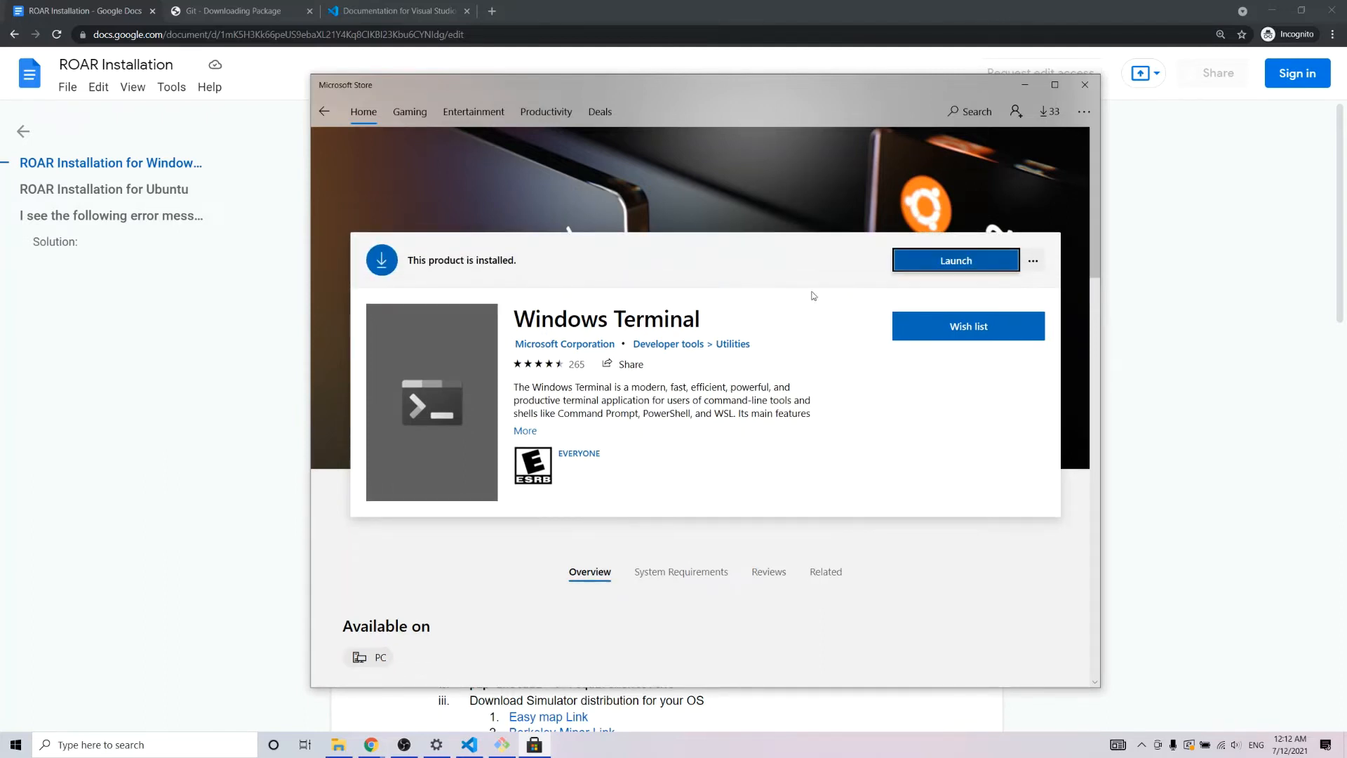
Launch Windows Terminal, reposition its window and minimize Microsoft Store
{"action": "left_click", "coordinate": [947, 265]}
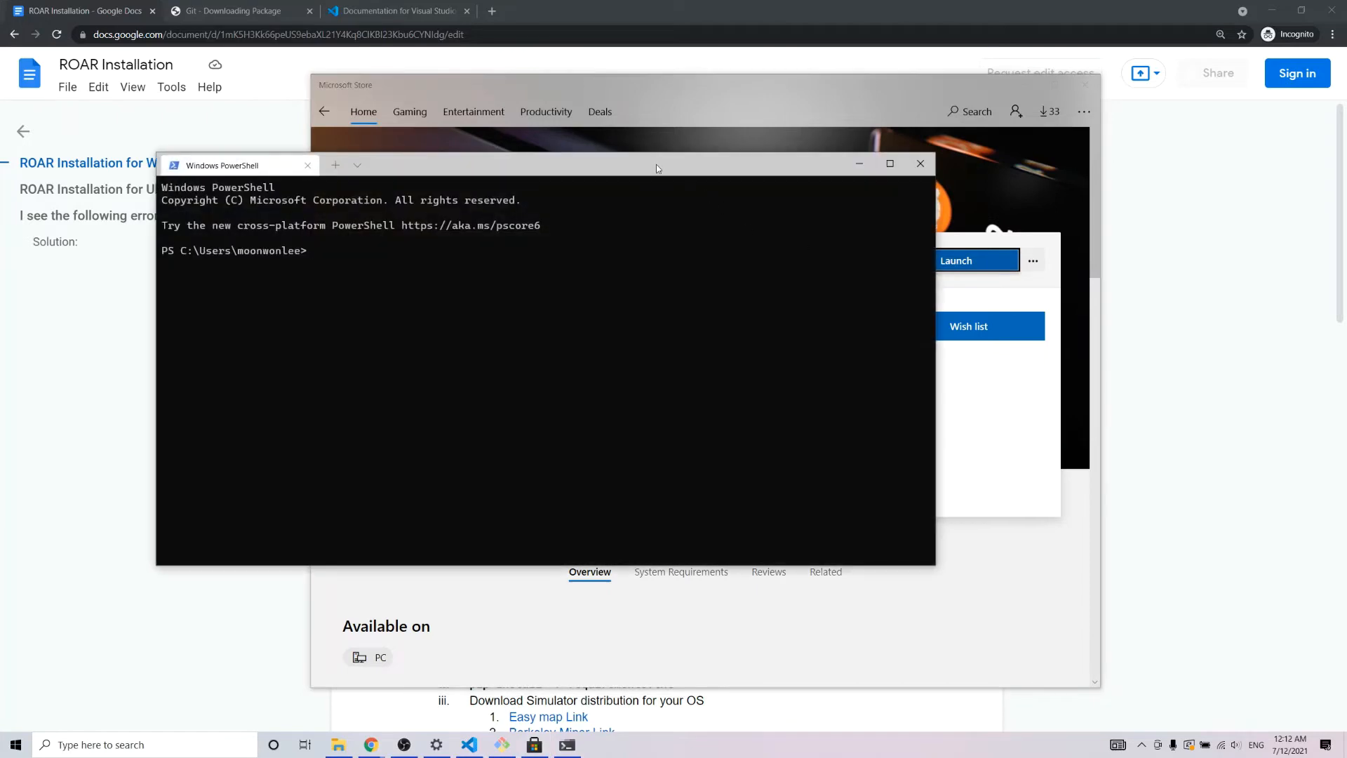
{"action": "left_click_drag", "start_coordinate": [657, 168], "coordinate": [757, 191]}
{"action": "left_click", "coordinate": [759, 113]}
{"action": "left_click", "coordinate": [1023, 85]}
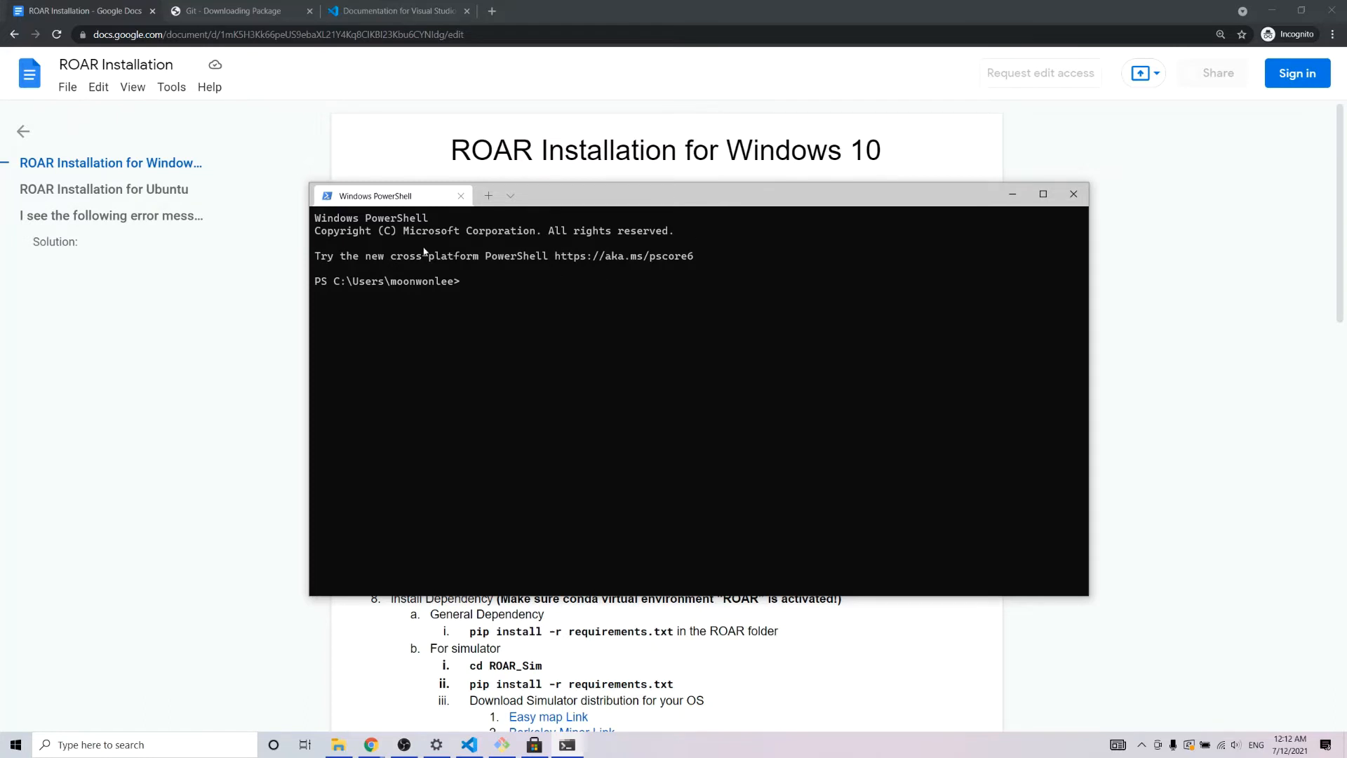
Open a Command Prompt session in a new Windows Terminal tab and shift the terminal window slightly
{"action": "left_click", "coordinate": [512, 196]}
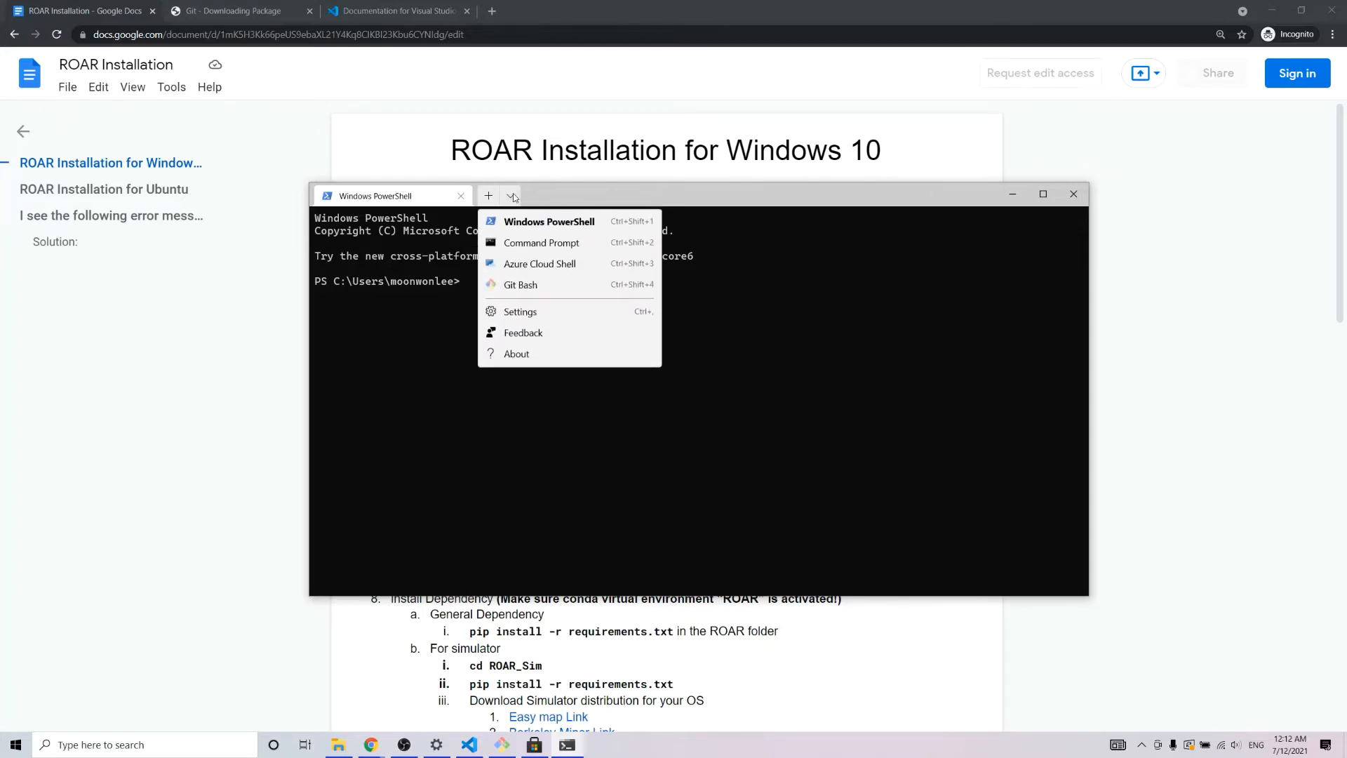
{"action": "left_click", "coordinate": [514, 243]}
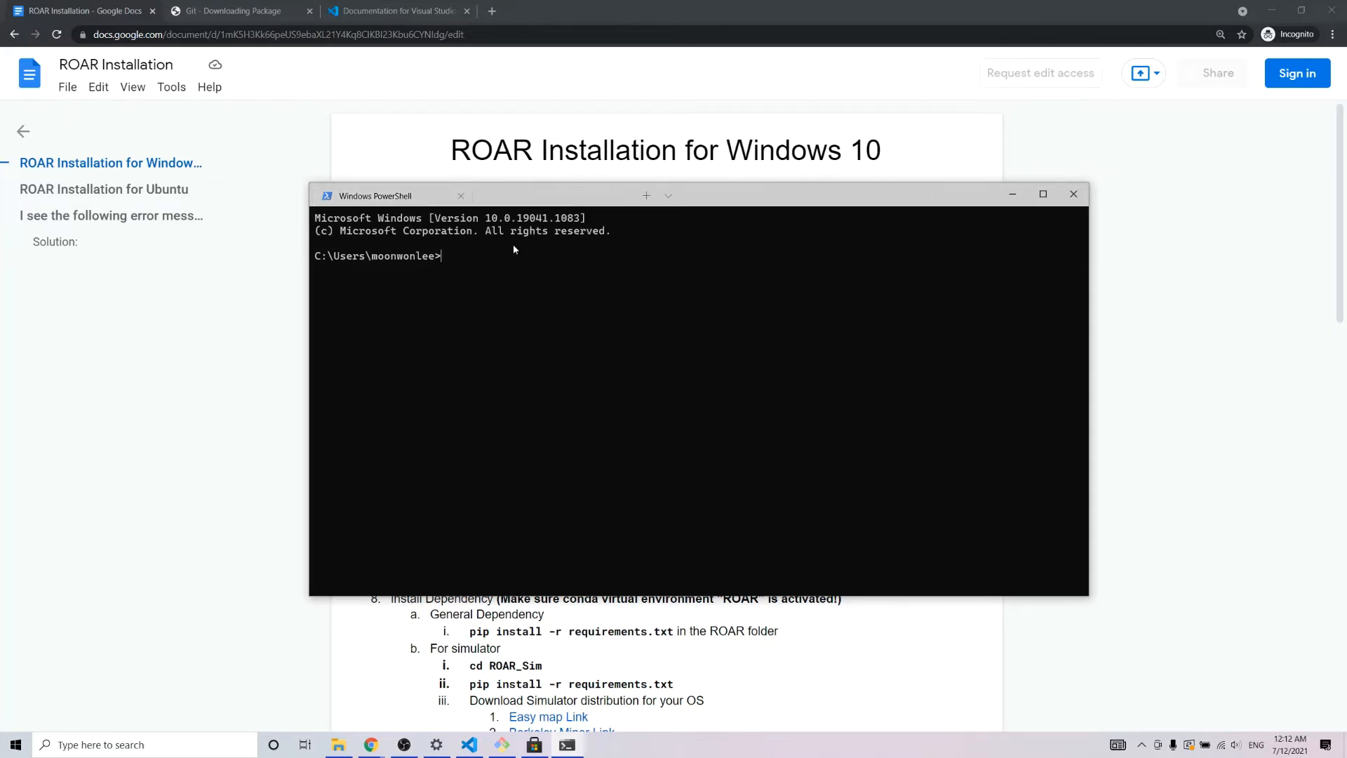
{"action": "left_click_drag", "start_coordinate": [728, 189], "coordinate": [709, 213]}
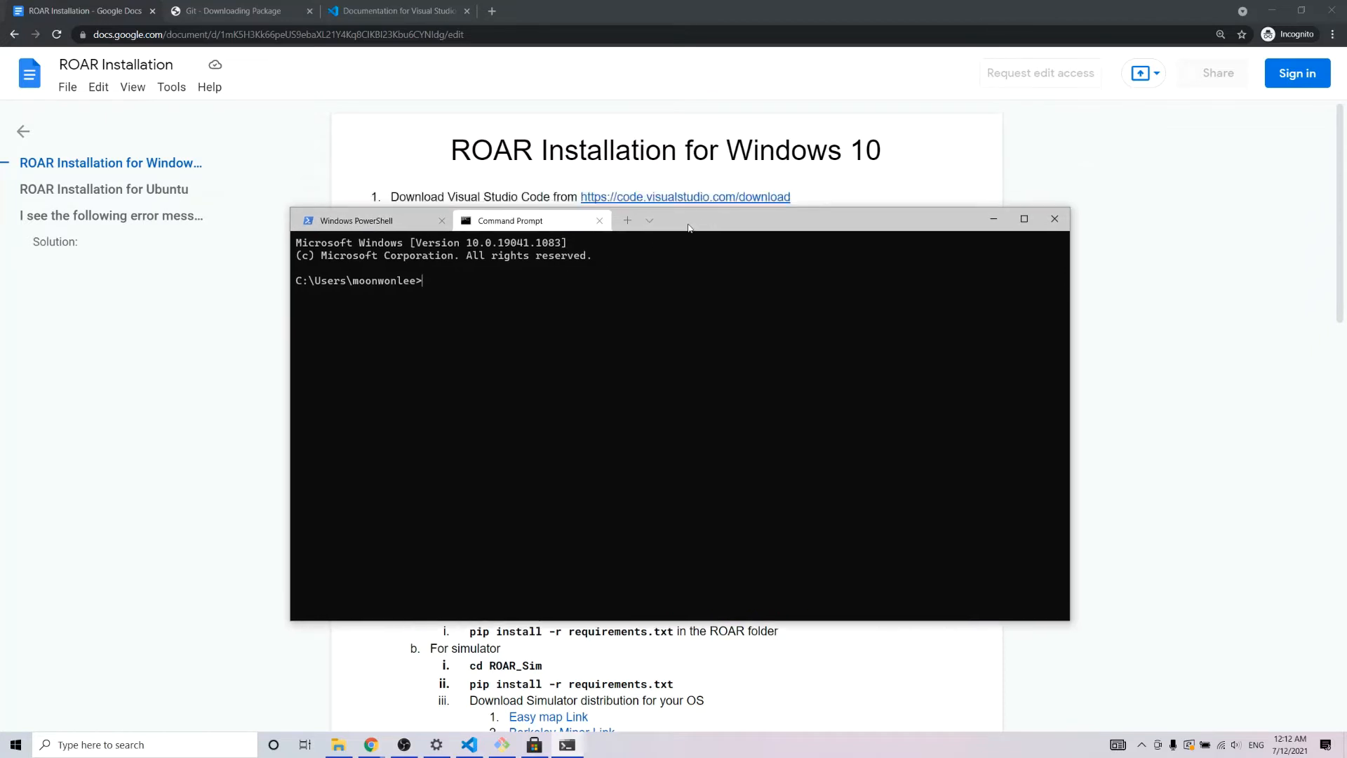
Open an Azure Cloud Shell session and a Git Bash session in new terminal tabs
{"action": "left_click", "coordinate": [651, 221]}
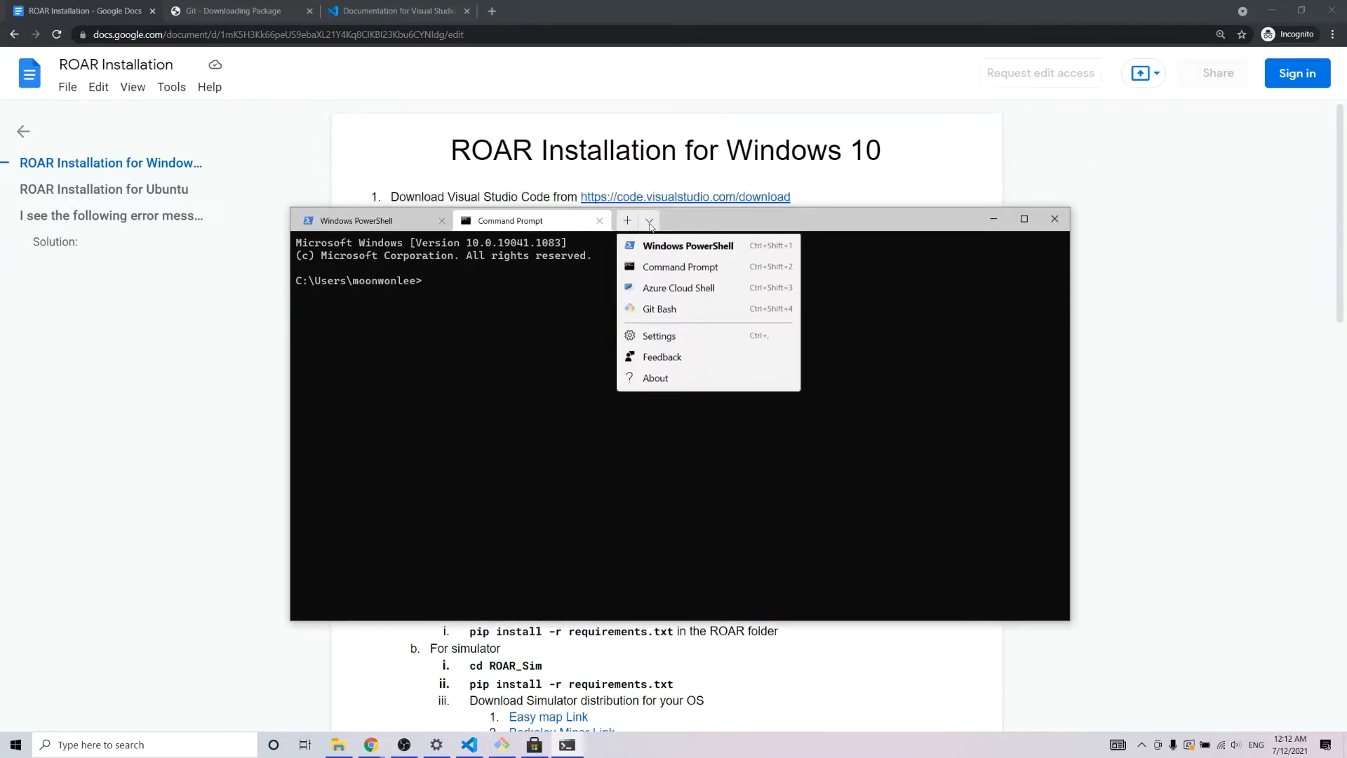
{"action": "left_click", "coordinate": [679, 291]}
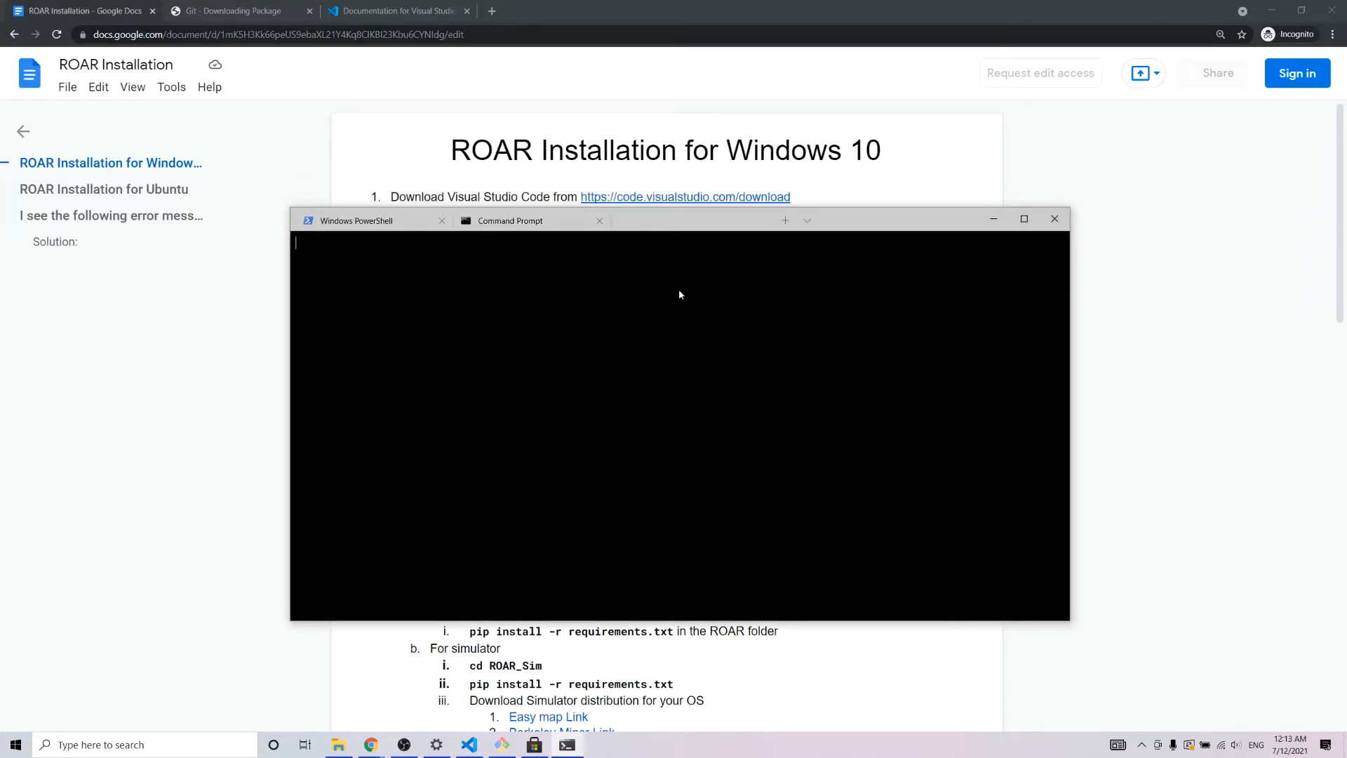
{"action": "left_click", "coordinate": [806, 221]}
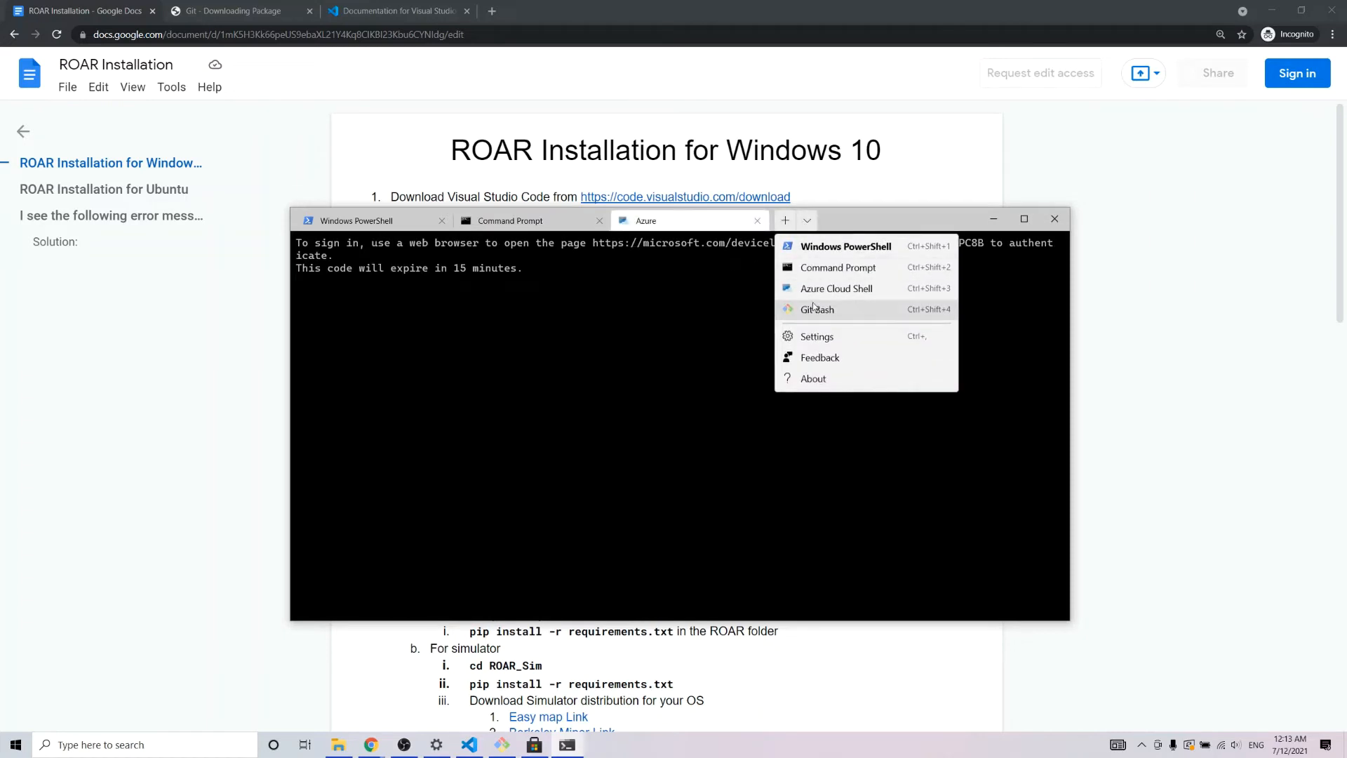
{"action": "left_click", "coordinate": [849, 313]}
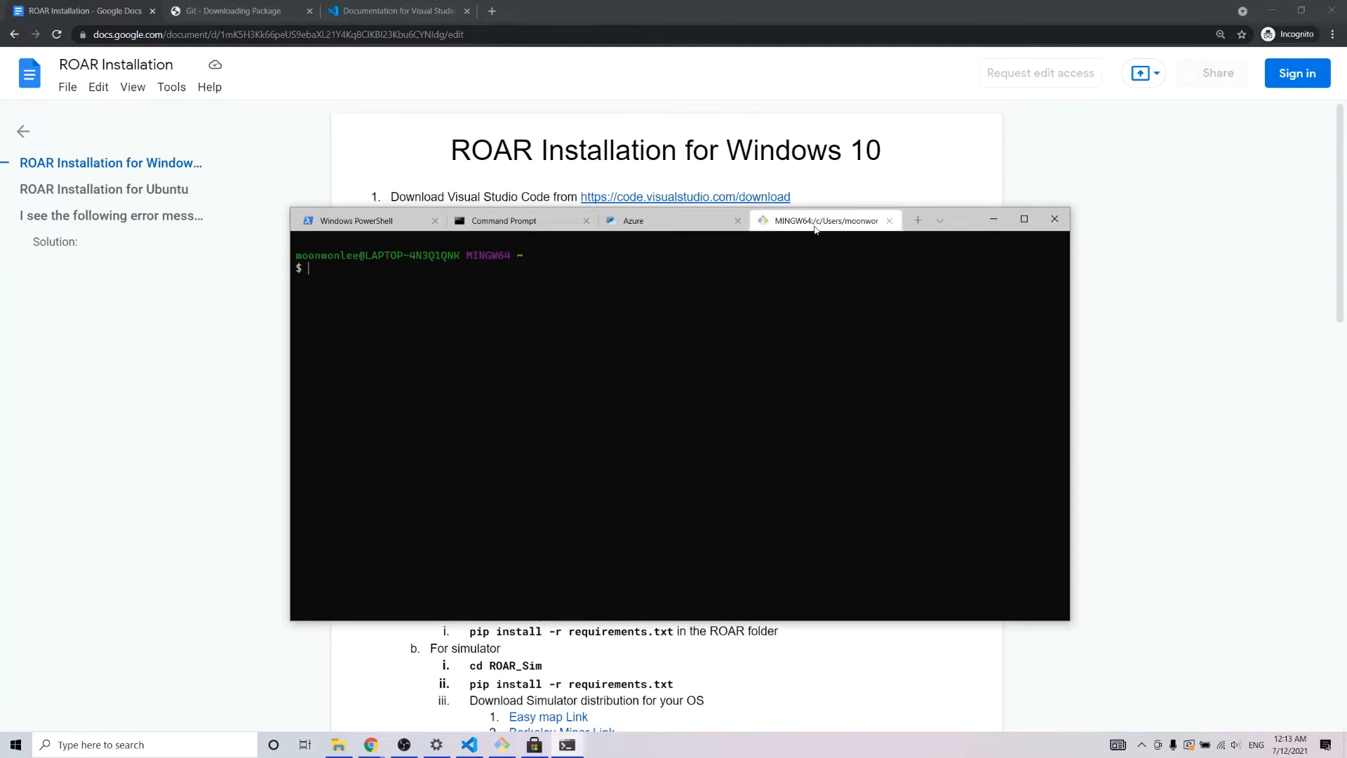
{"action": "left_click_drag", "start_coordinate": [815, 226], "coordinate": [658, 253]}
{"action": "left_click_drag", "start_coordinate": [740, 234], "coordinate": [790, 231]}
Check the Git version with git --version in the Git Bash, Windows PowerShell and Command Prompt sessions
{"action": "type", "text": "git --version"}
{"action": "key", "text": "Return"}
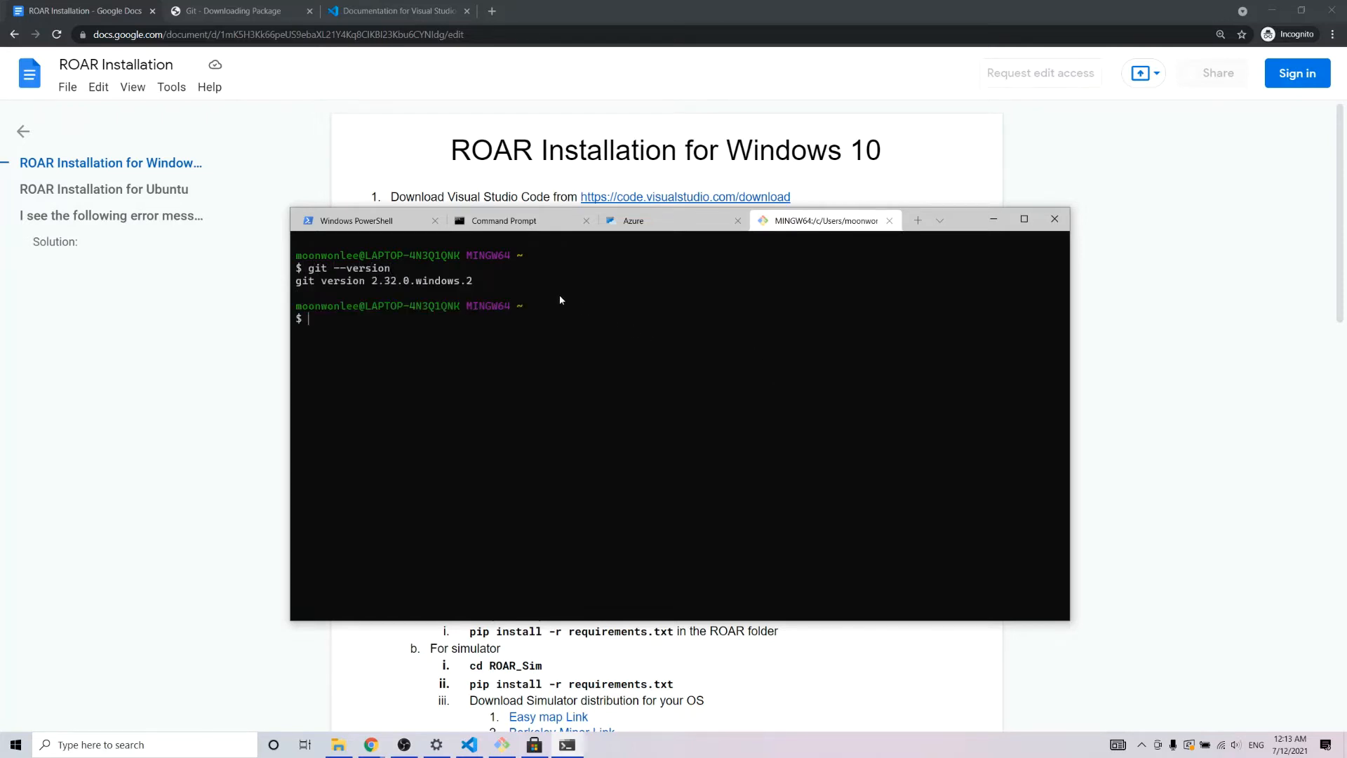
{"action": "left_click", "coordinate": [358, 222]}
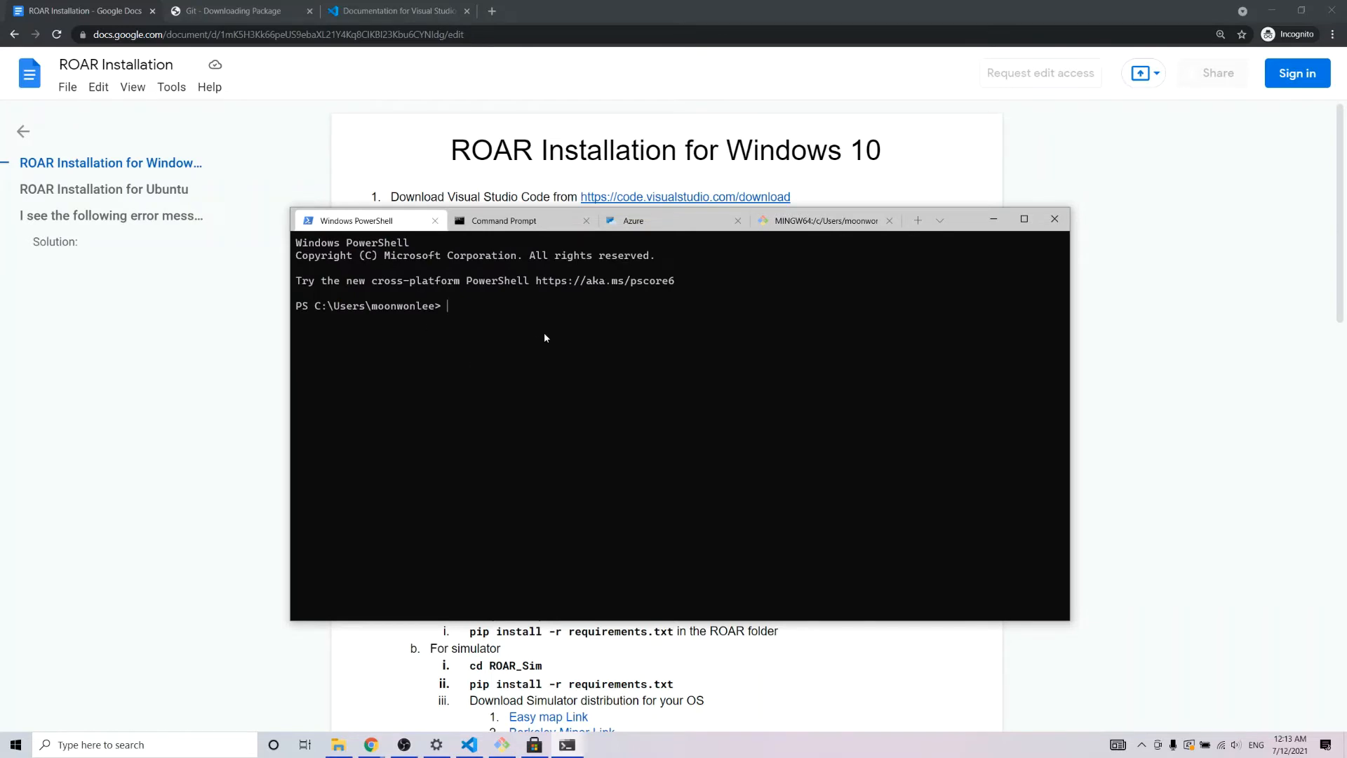
{"action": "type", "text": "git --version"}
{"action": "key", "text": "Return"}
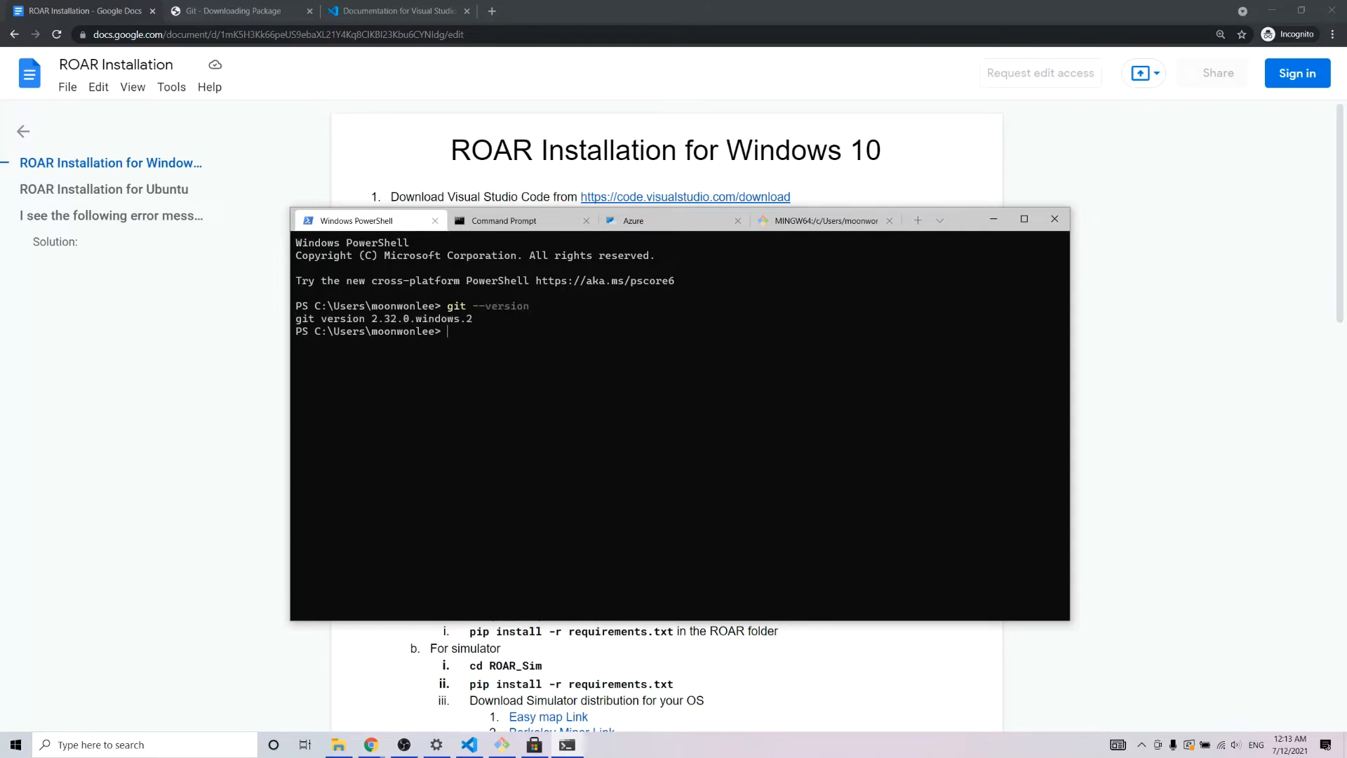
{"action": "left_click", "coordinate": [519, 220]}
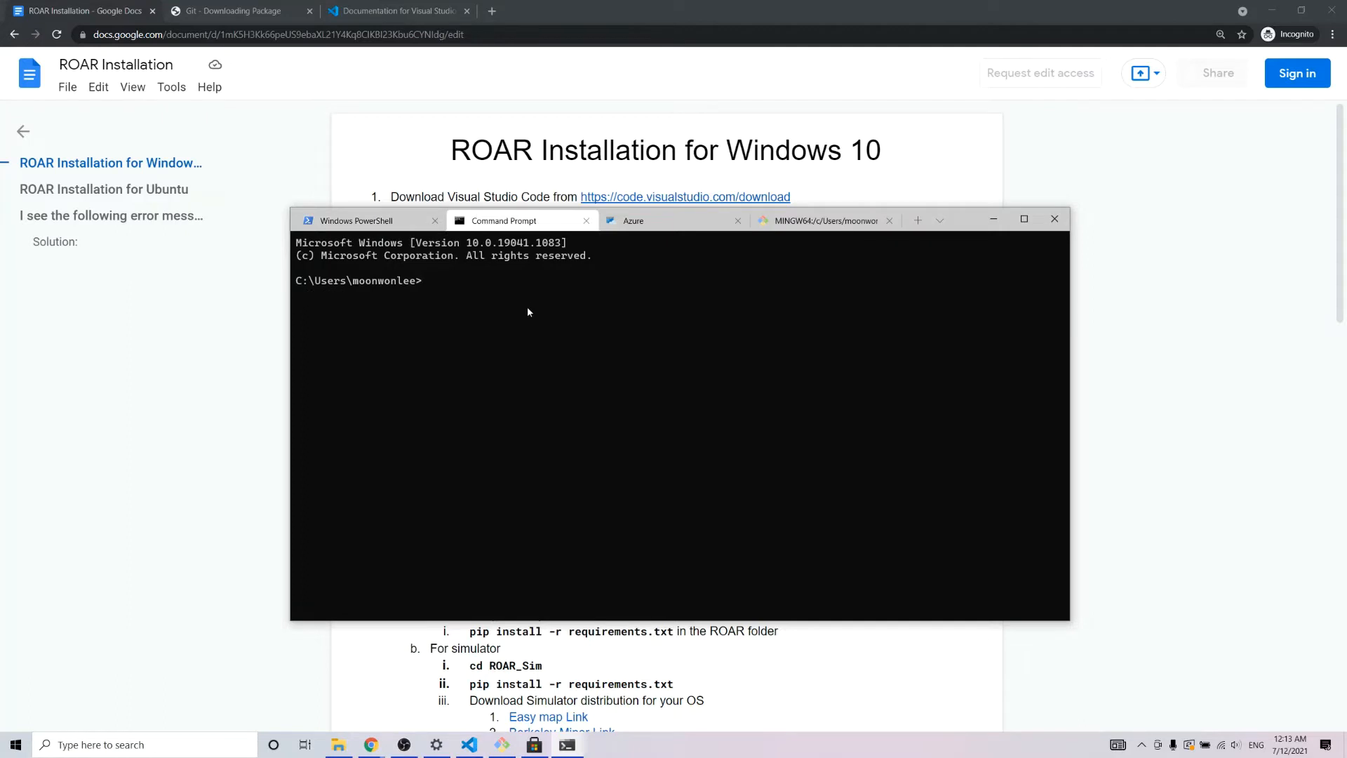
{"action": "type", "text": "git --version"}
{"action": "key", "text": "Return"}
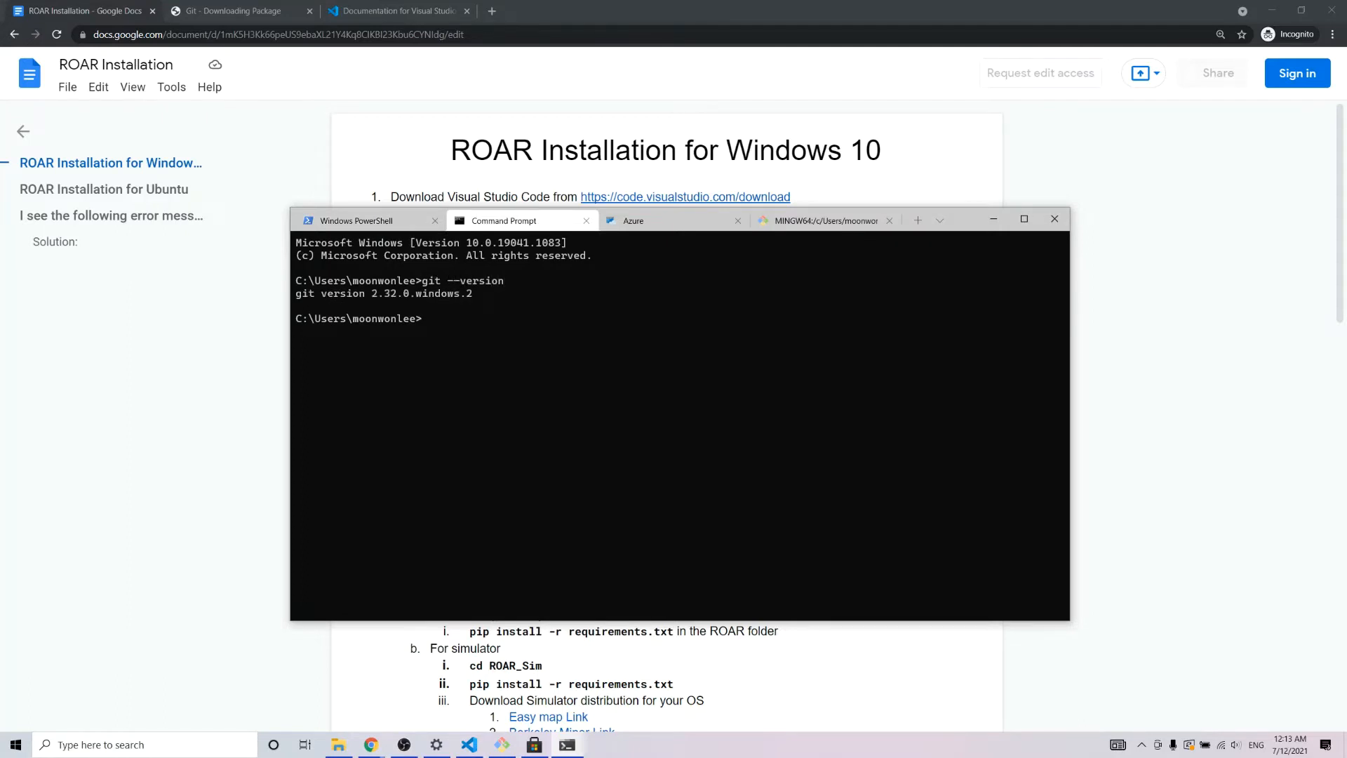
Close the Azure session and switch through the PowerShell and Command Prompt sessions to Git Bash
{"action": "left_click", "coordinate": [737, 221]}
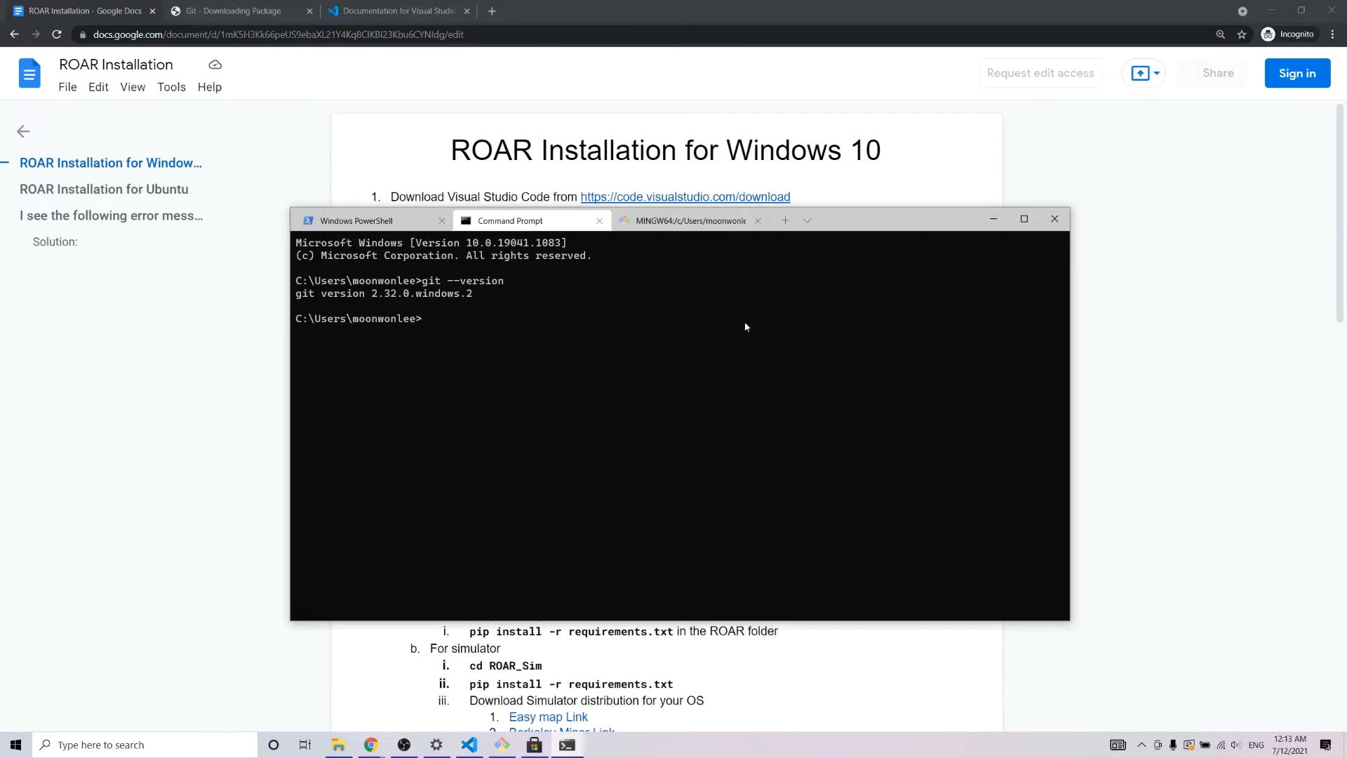
{"action": "left_click", "coordinate": [372, 221]}
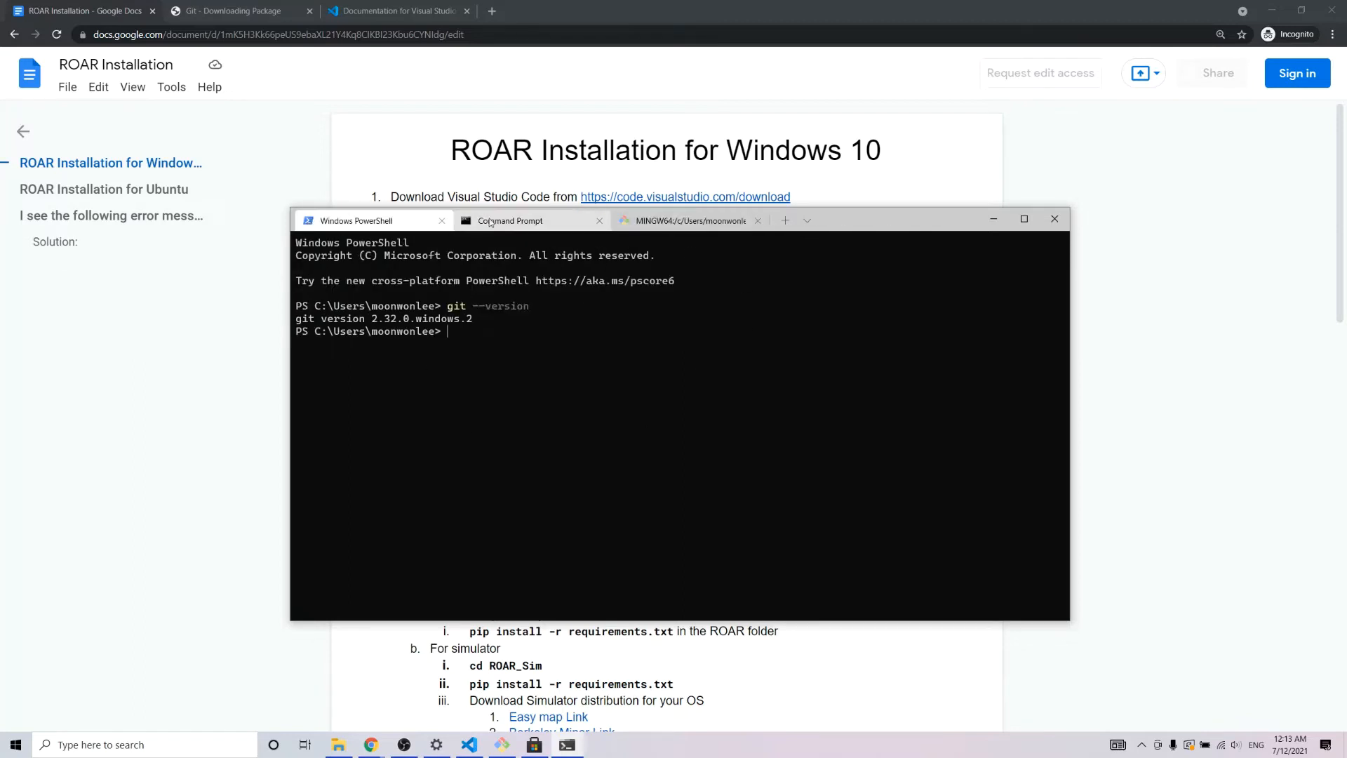
{"action": "left_click", "coordinate": [526, 220]}
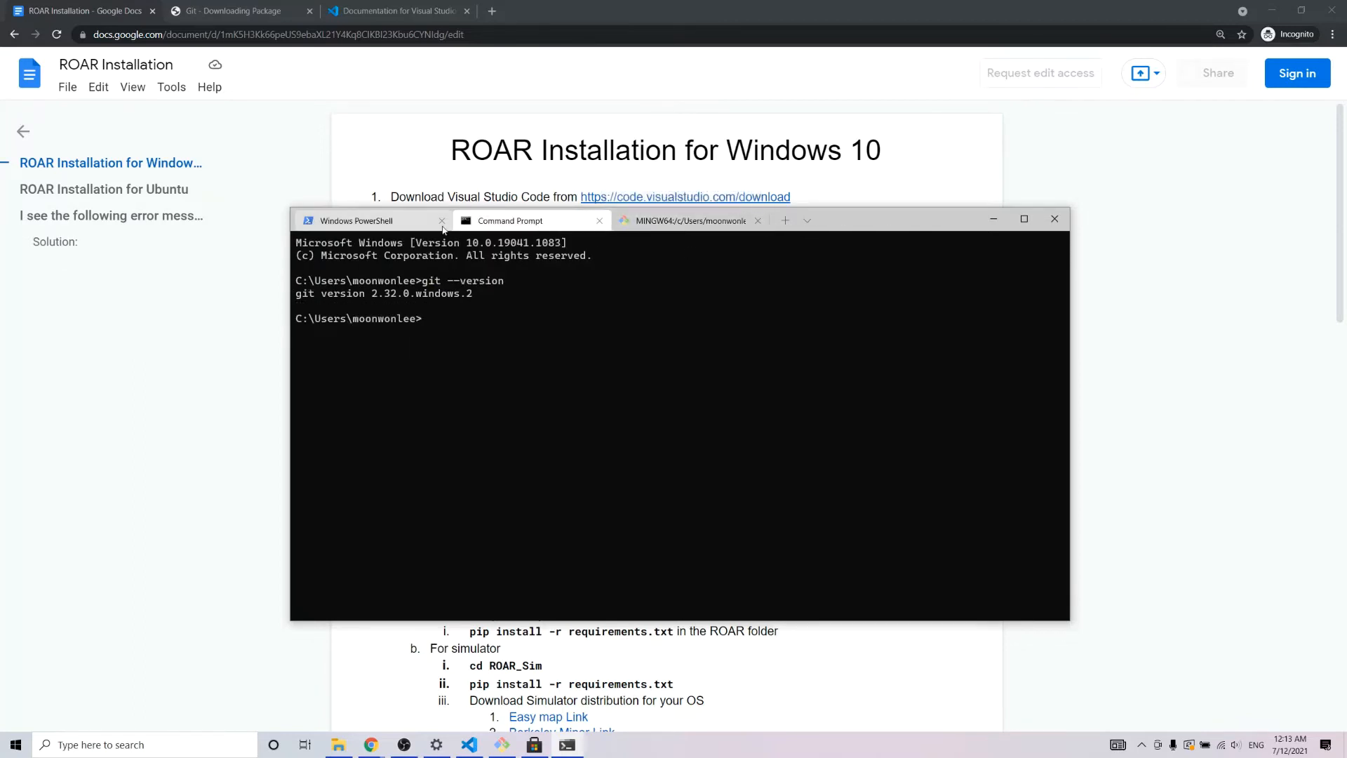
{"action": "left_click", "coordinate": [361, 226]}
{"action": "left_click", "coordinate": [520, 229]}
{"action": "left_click", "coordinate": [688, 220]}
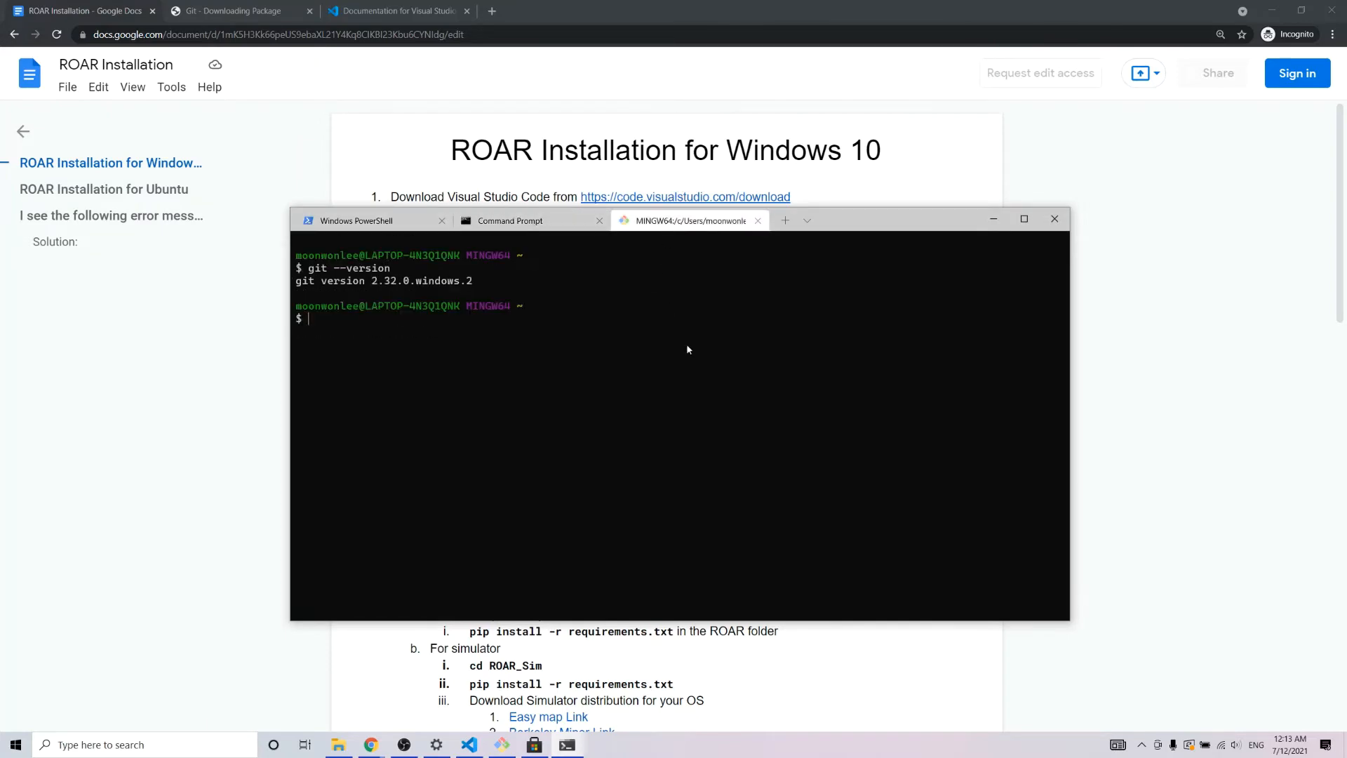
Return to the installation guide in the browser, open its Quick Start - ROAR Documentation link and read through the setup instructions
{"action": "left_click", "coordinate": [250, 325]}
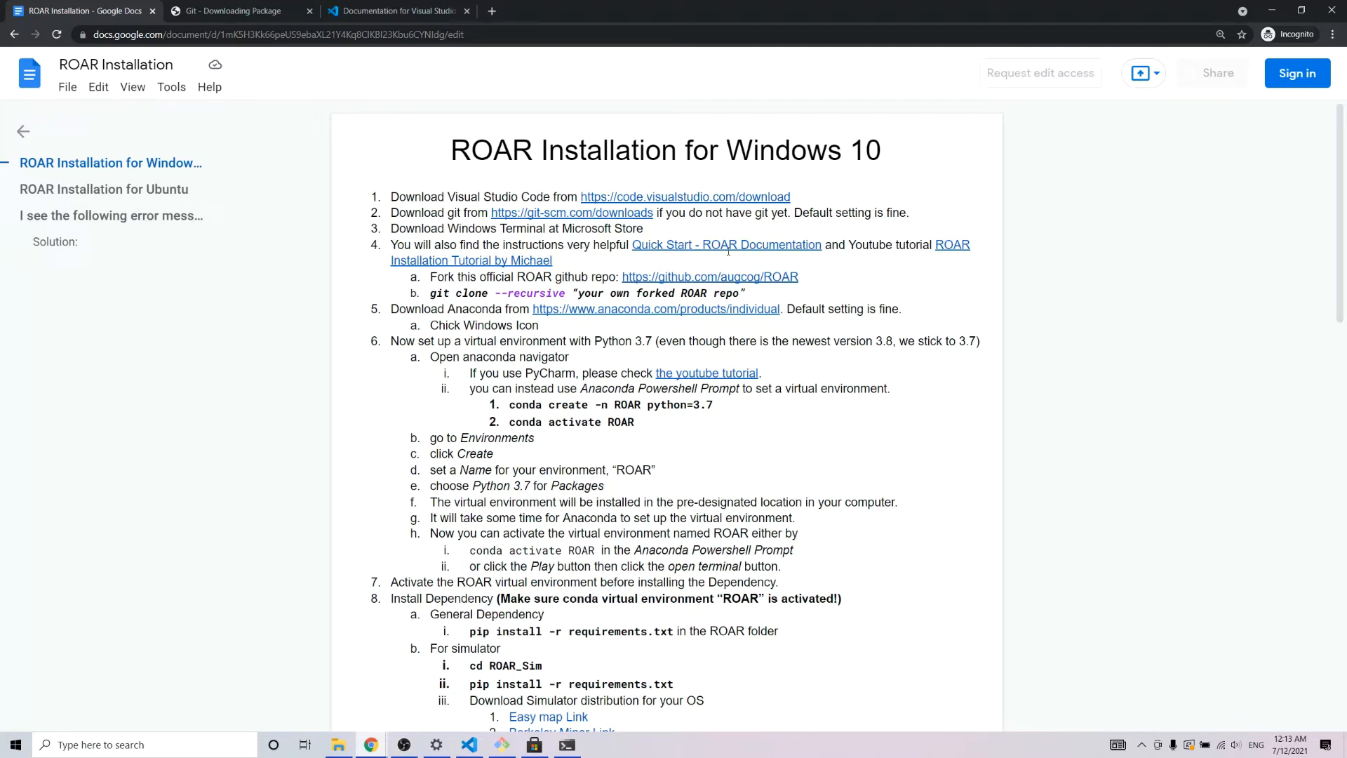
{"action": "mouse_move", "coordinate": [795, 247]}
{"action": "mouse_move", "coordinate": [715, 251]}
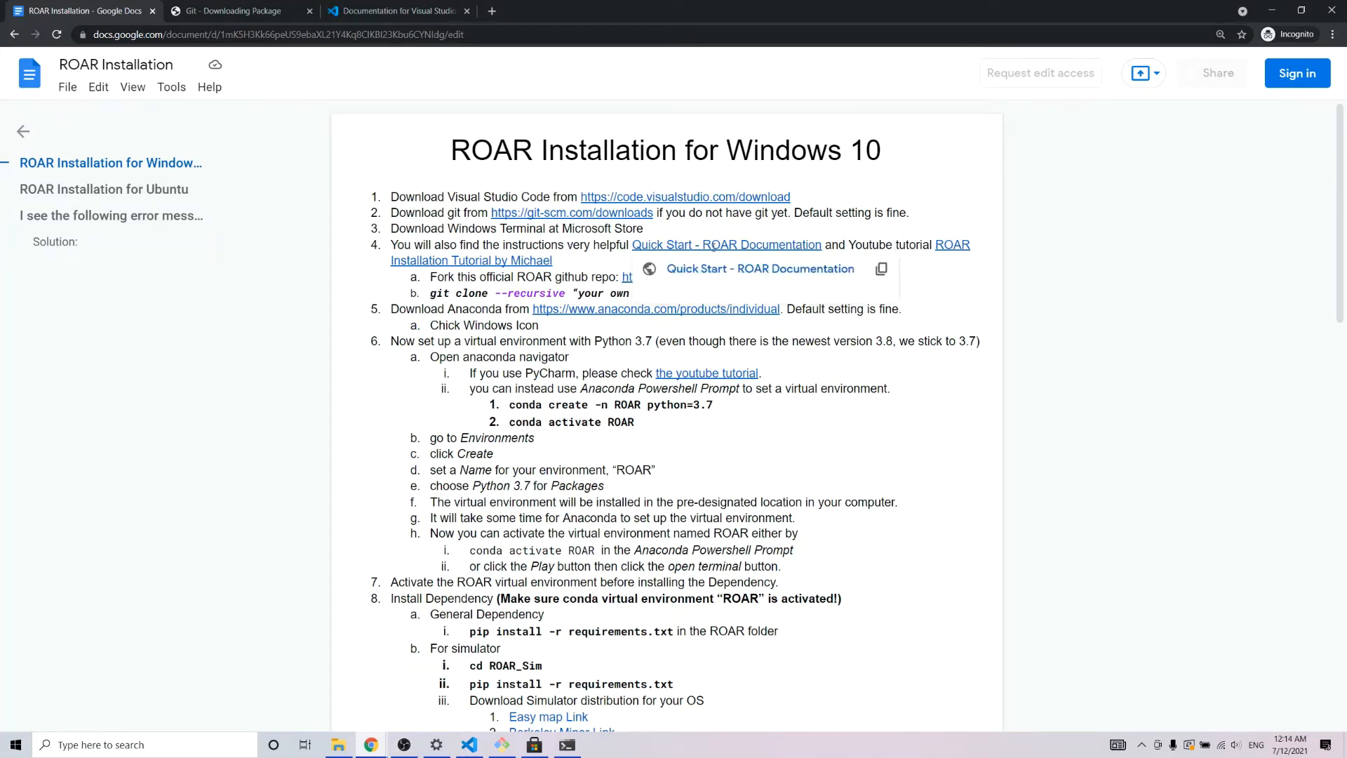
{"action": "left_click", "coordinate": [748, 275]}
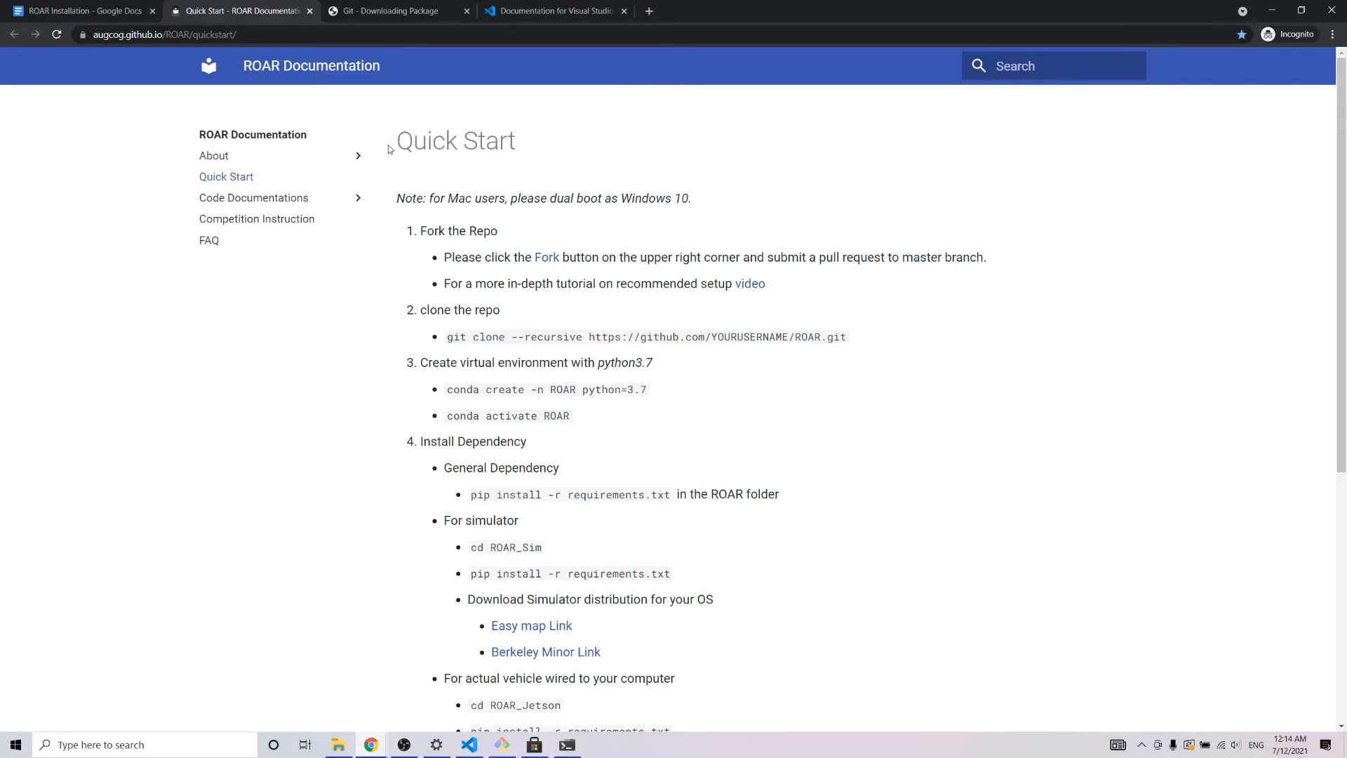
{"action": "left_click_drag", "start_coordinate": [390, 149], "coordinate": [914, 456]}
{"action": "left_click", "coordinate": [914, 456]}
{"action": "scroll", "coordinate": [625, 242], "scroll_direction": "down", "scroll_amount": 5}
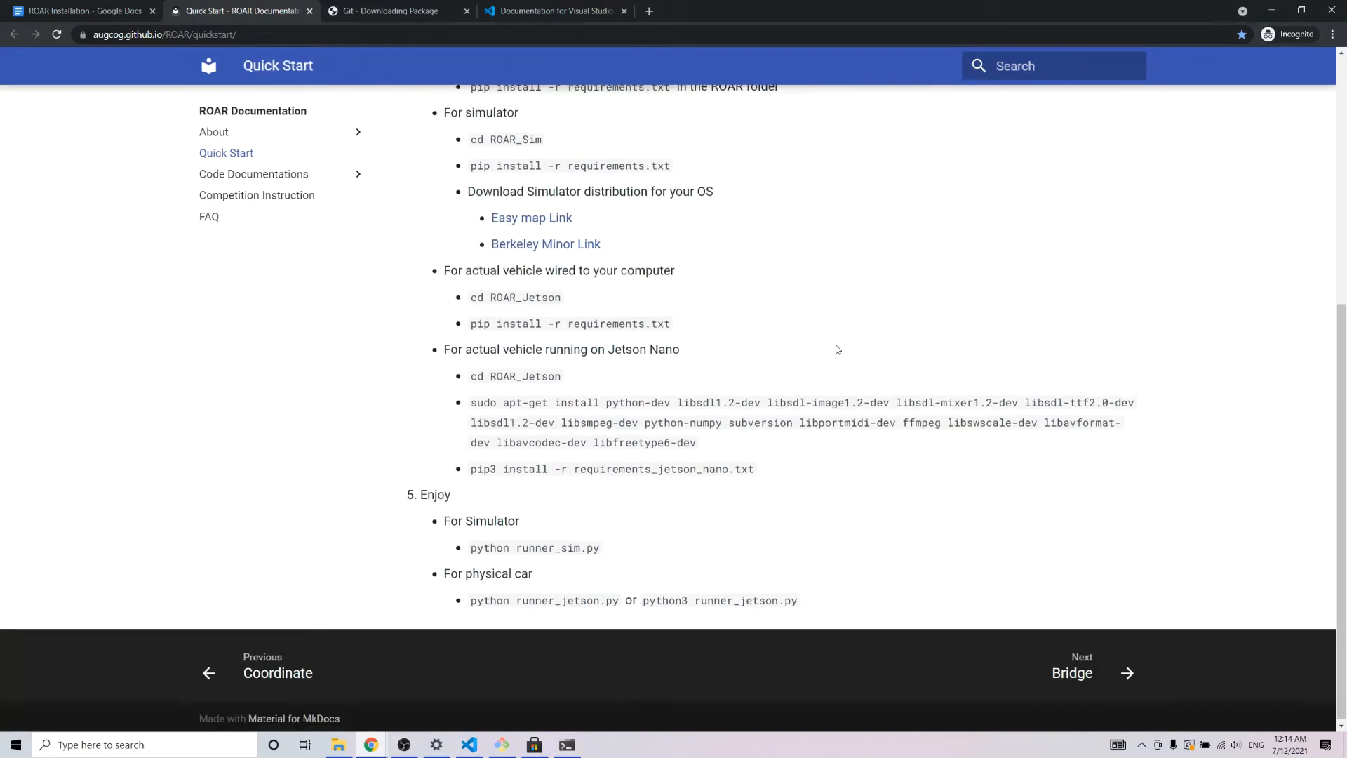
{"action": "scroll", "coordinate": [803, 340], "scroll_direction": "up", "scroll_amount": 4}
{"action": "scroll", "coordinate": [794, 379], "scroll_direction": "down", "scroll_amount": 4}
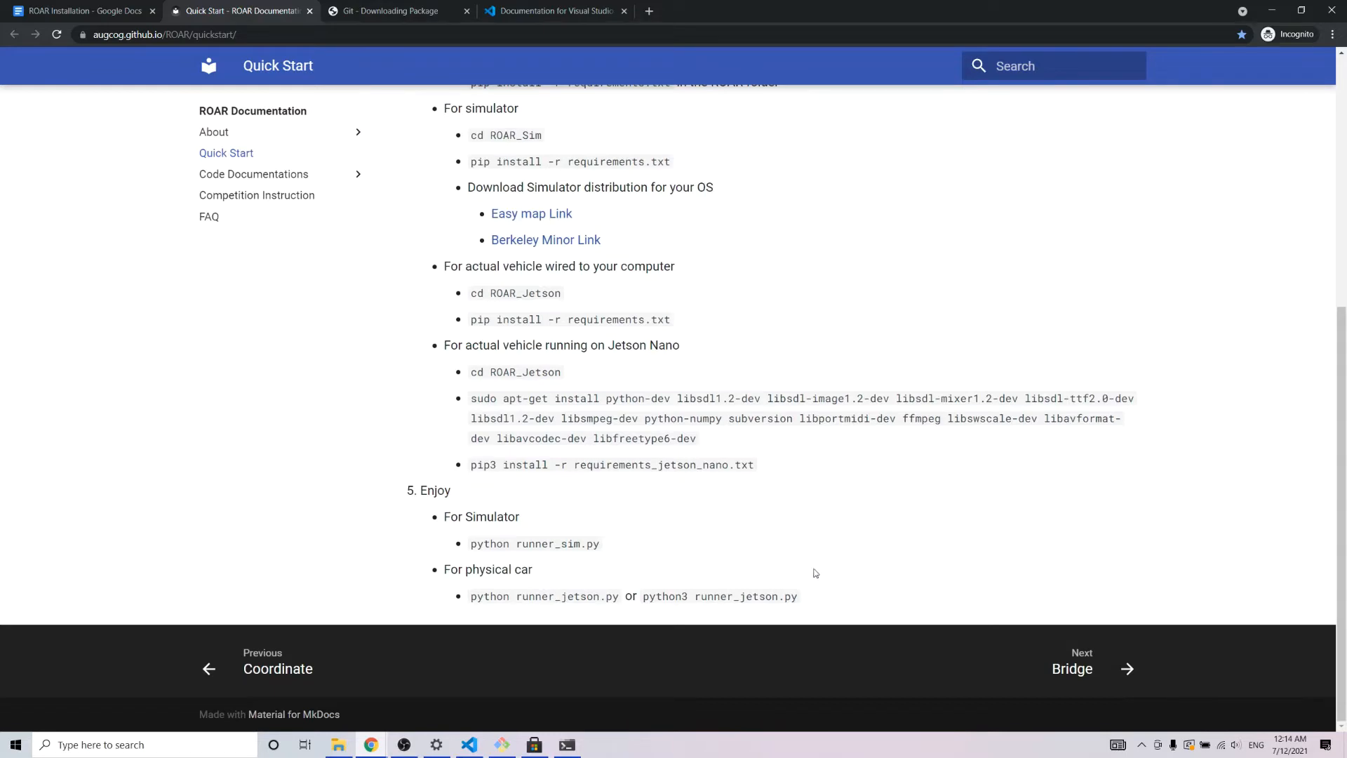
{"action": "scroll", "coordinate": [806, 518], "scroll_direction": "up", "scroll_amount": 5}
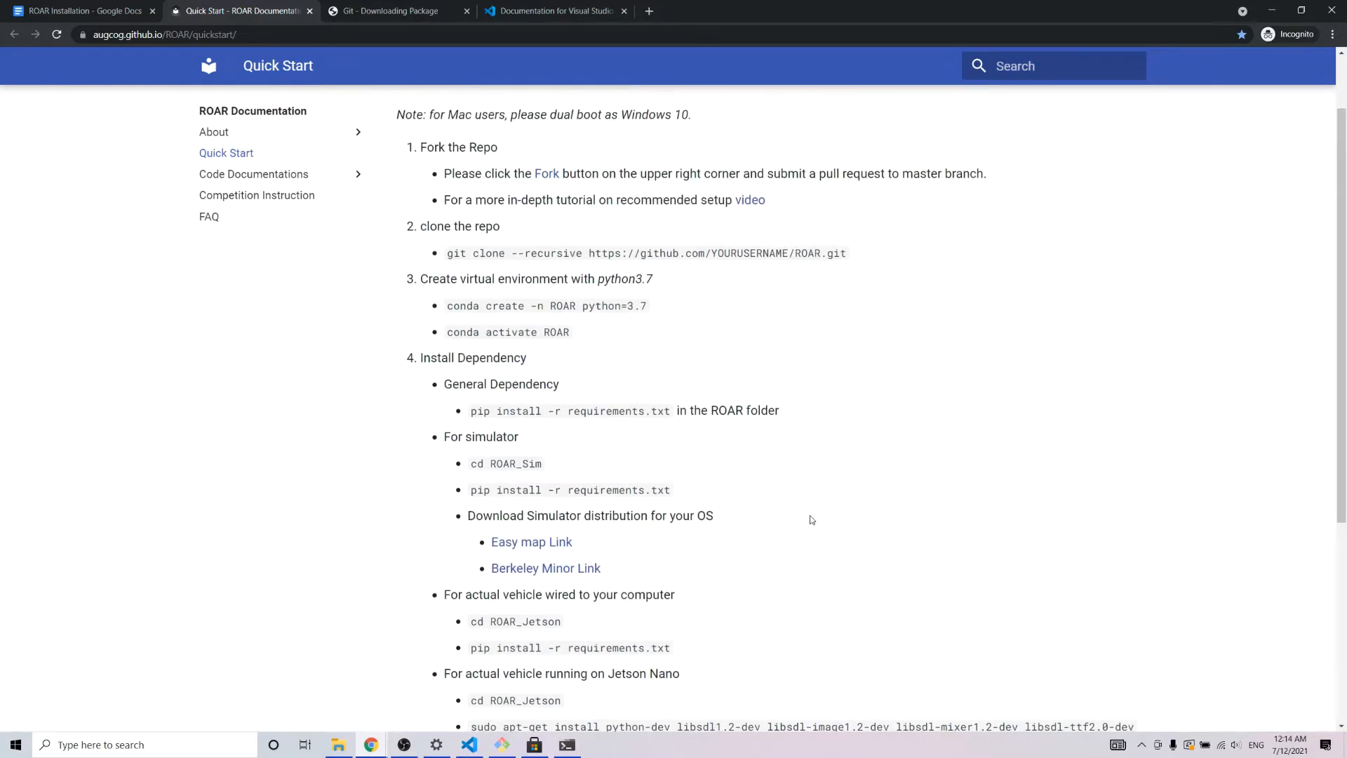
Open the YouTube installation tutorial linked in the ROAR guide, pause playback and look over the video page
{"action": "left_click", "coordinate": [77, 15]}
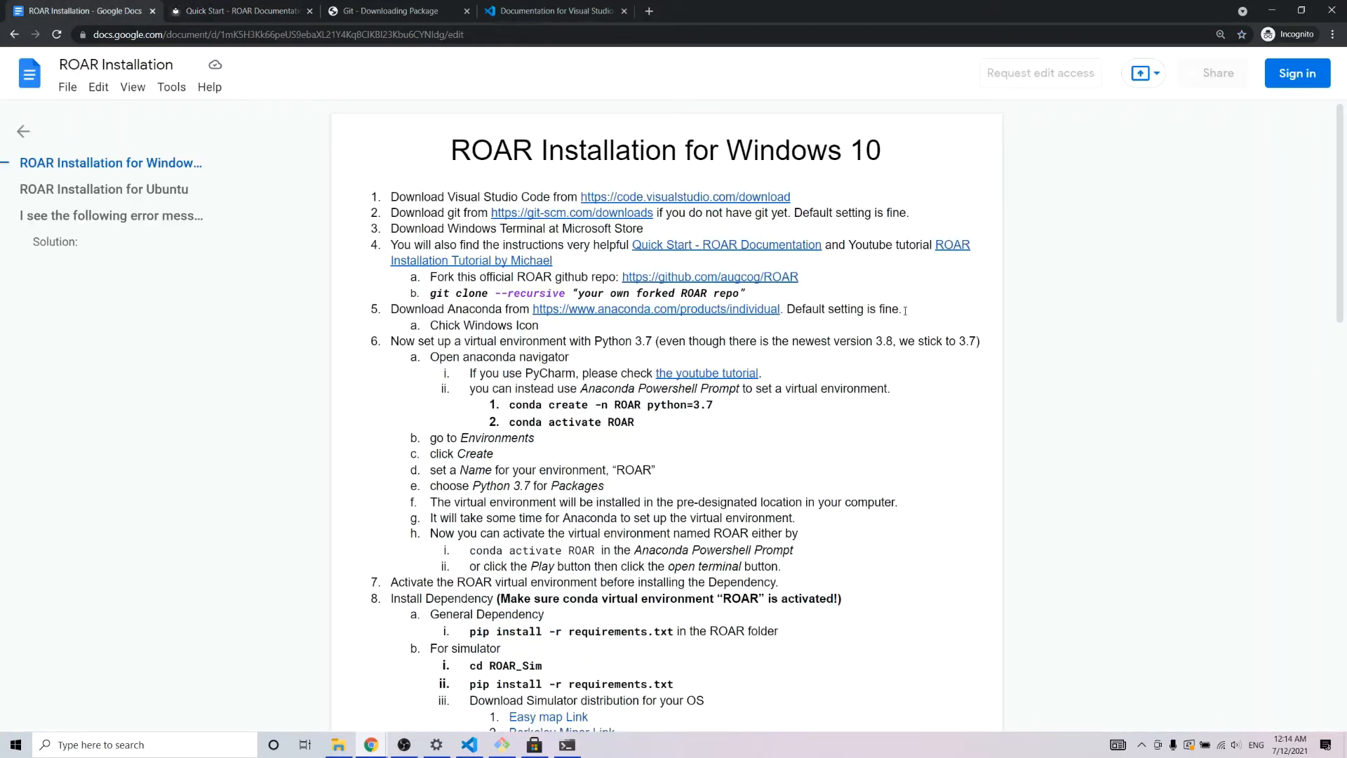
{"action": "left_click", "coordinate": [951, 245]}
{"action": "left_click", "coordinate": [877, 288]}
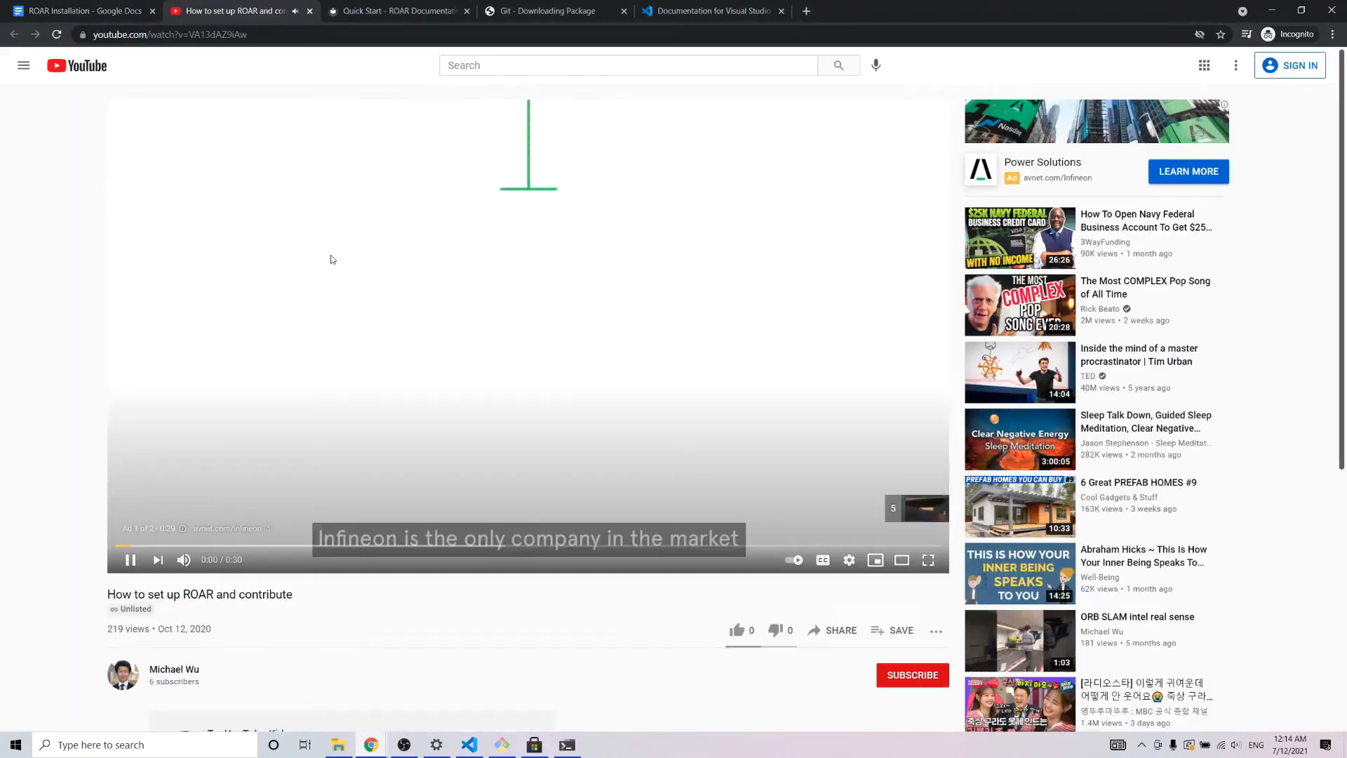
{"action": "left_click", "coordinate": [130, 559]}
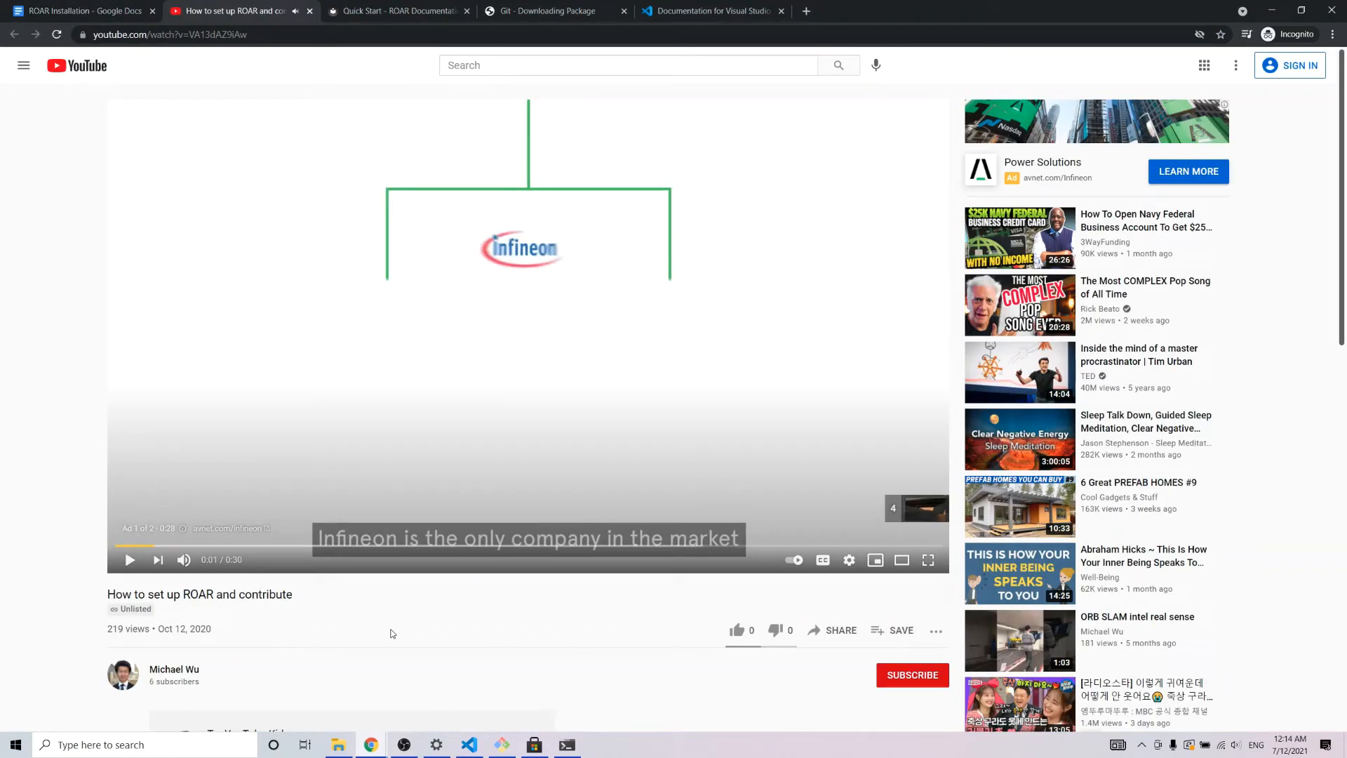
{"action": "scroll", "coordinate": [397, 625], "scroll_direction": "down", "scroll_amount": 4}
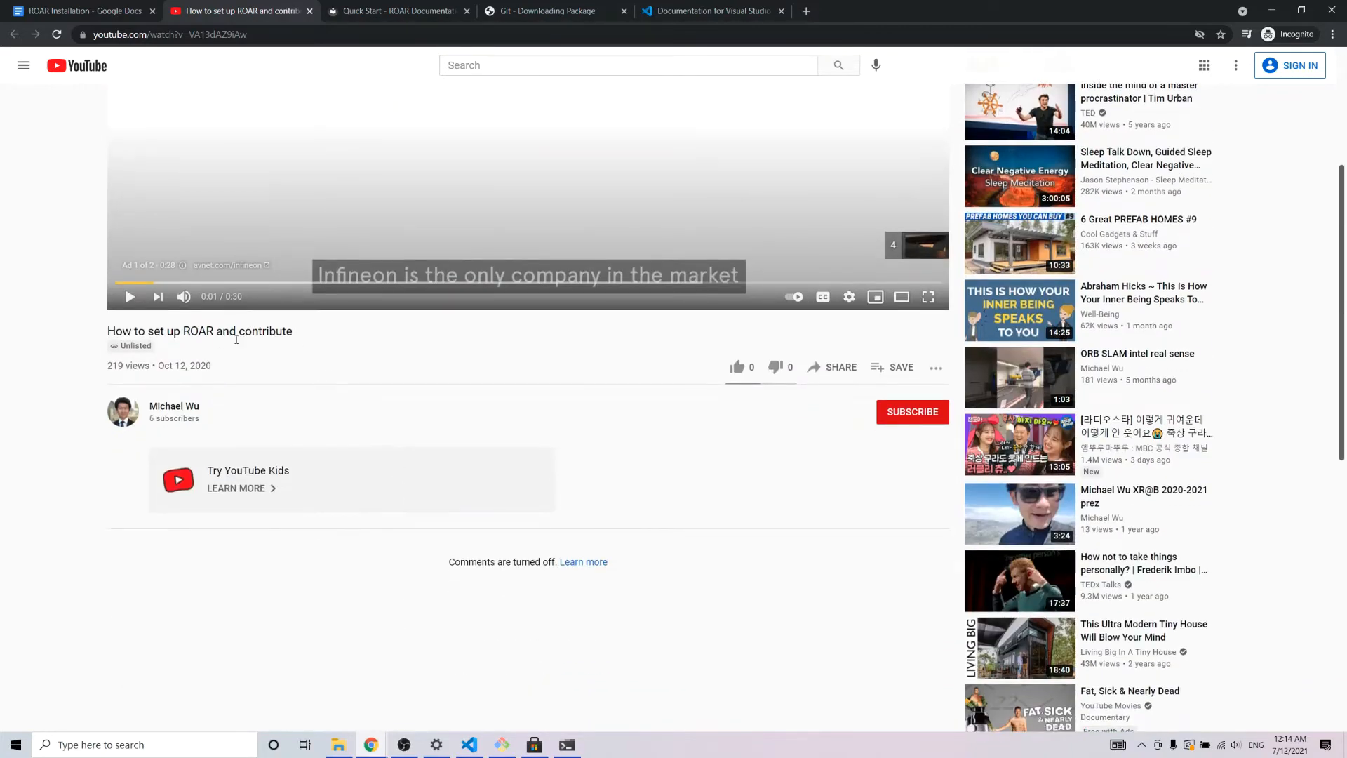
{"action": "scroll", "coordinate": [421, 463], "scroll_direction": "up", "scroll_amount": 3}
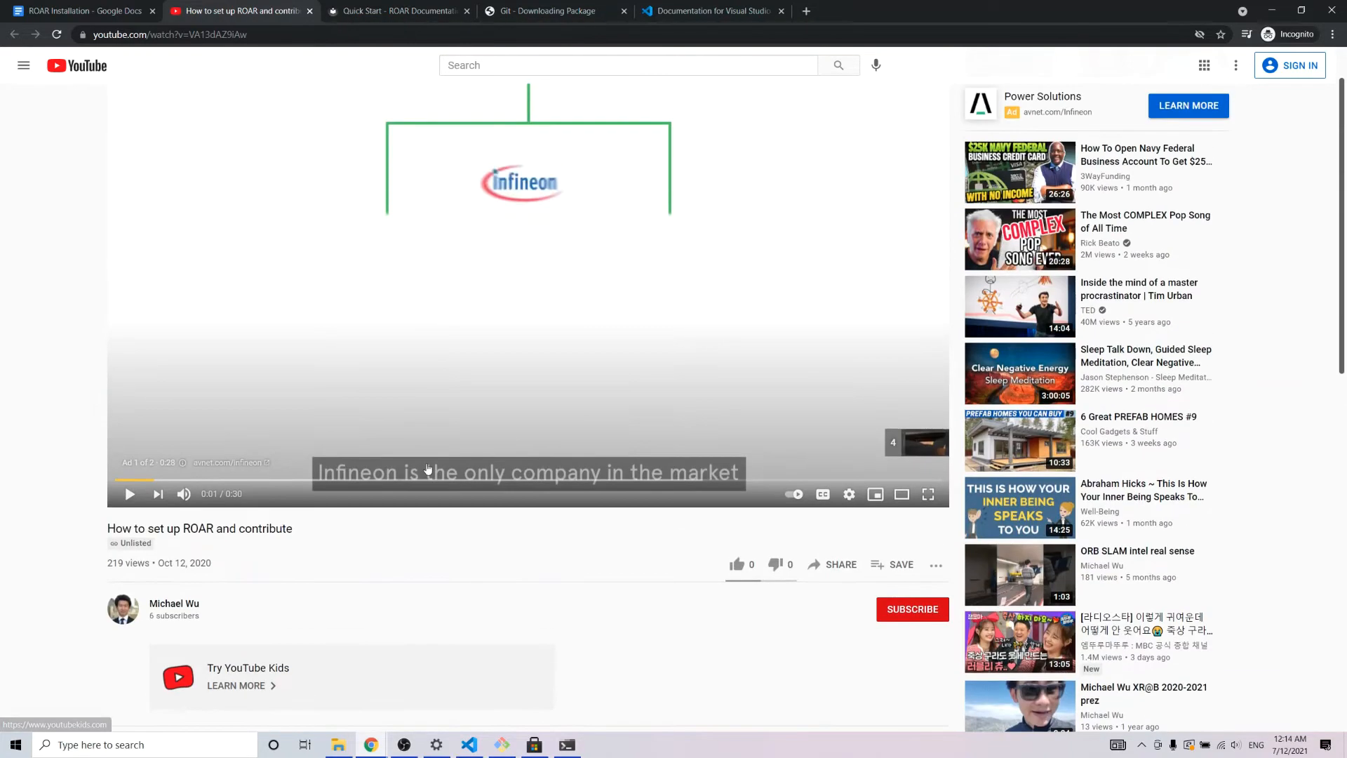
{"action": "scroll", "coordinate": [432, 481], "scroll_direction": "up", "scroll_amount": 1}
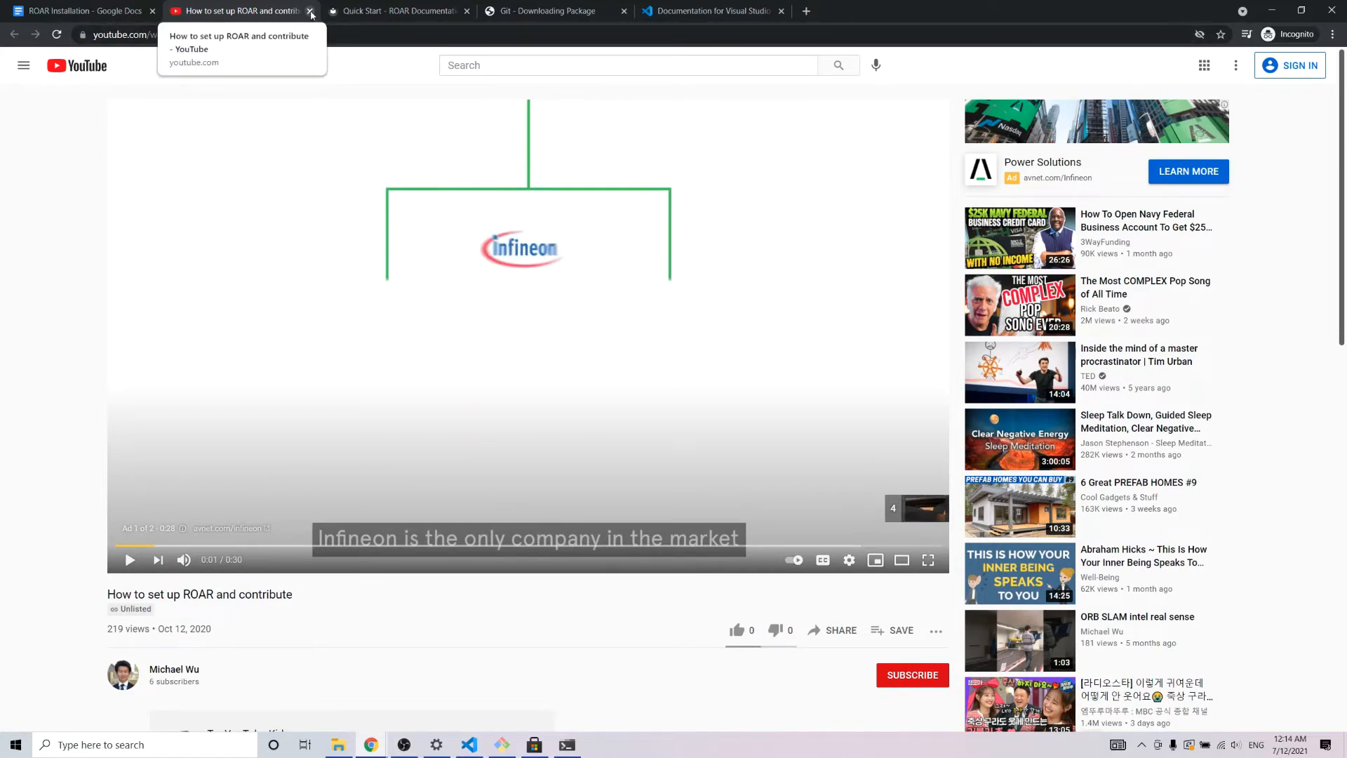
Close the video and Quick Start pages and open the official augcog/ROAR GitHub repository from the guide
{"action": "left_click", "coordinate": [309, 12]}
{"action": "left_click", "coordinate": [309, 11]}
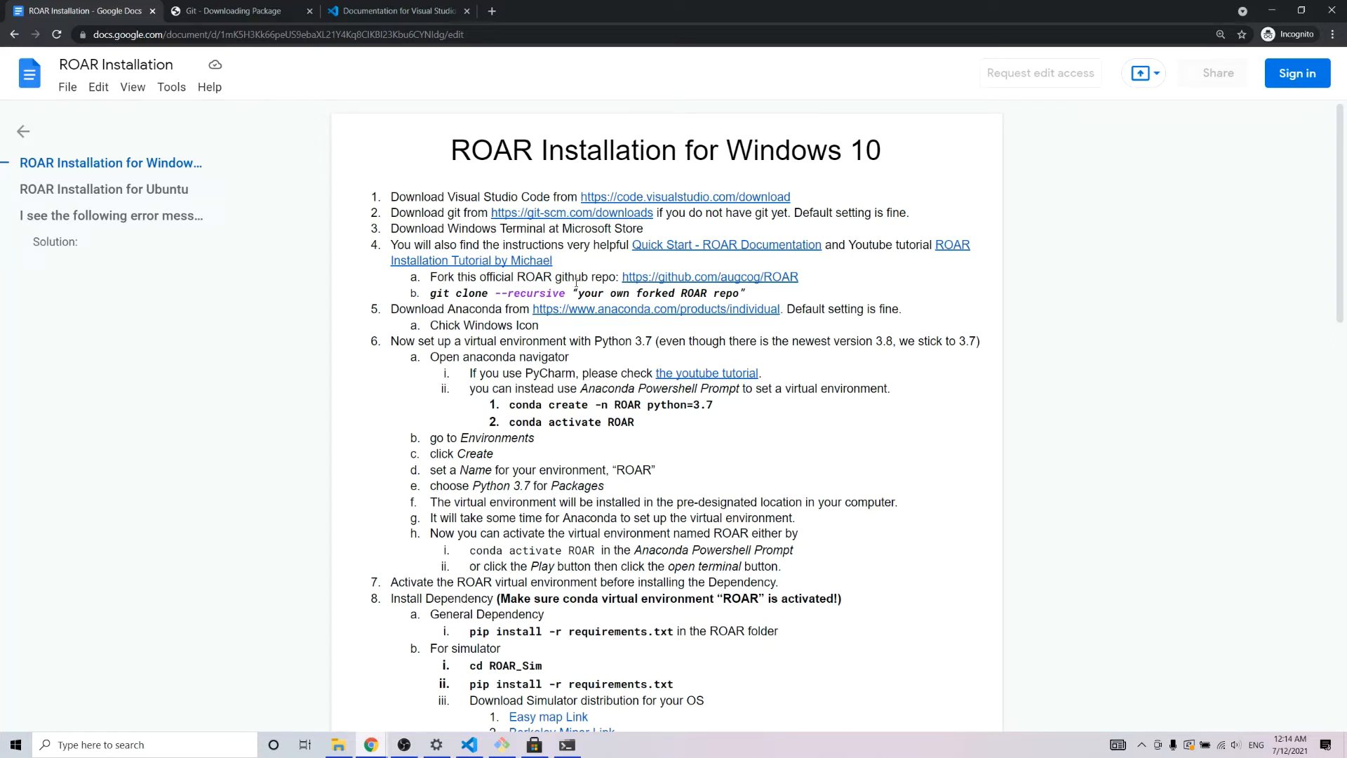
{"action": "mouse_move", "coordinate": [679, 281]}
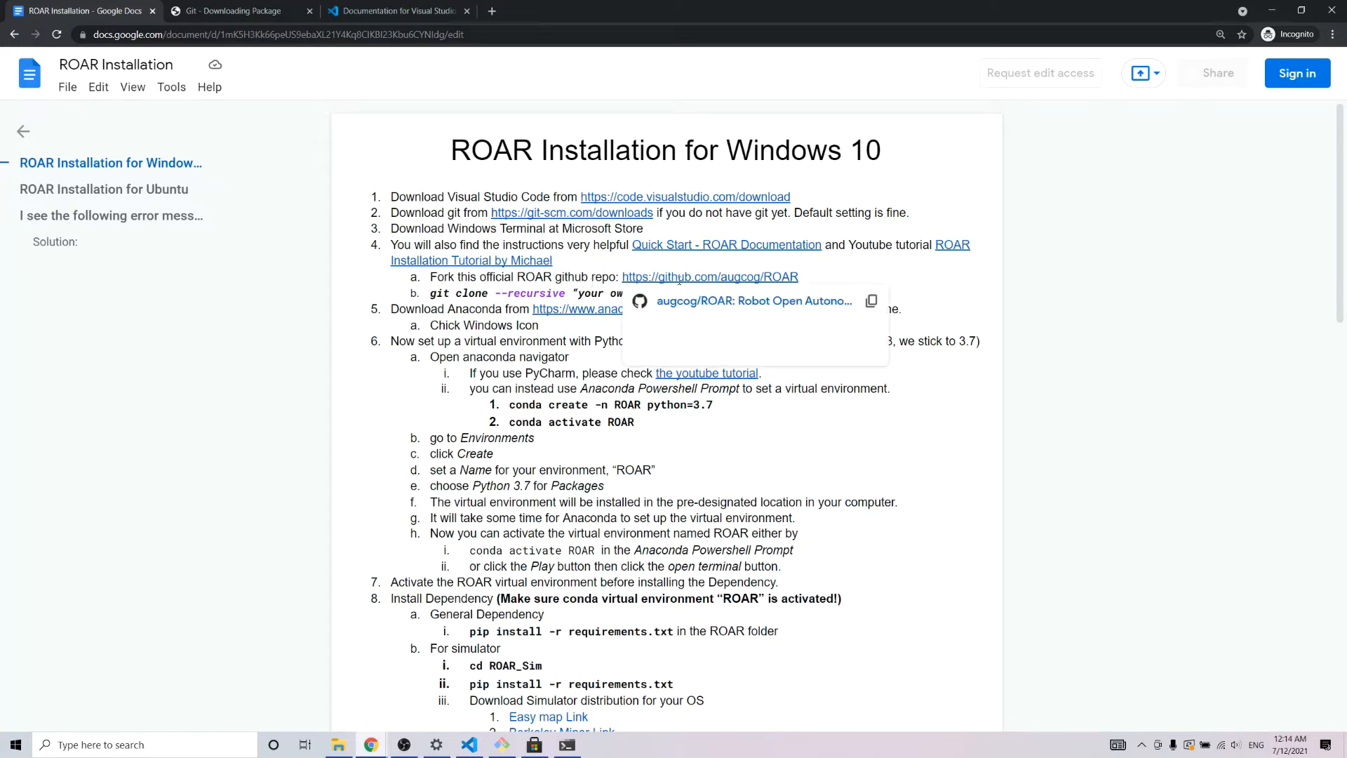
{"action": "left_click", "coordinate": [705, 303]}
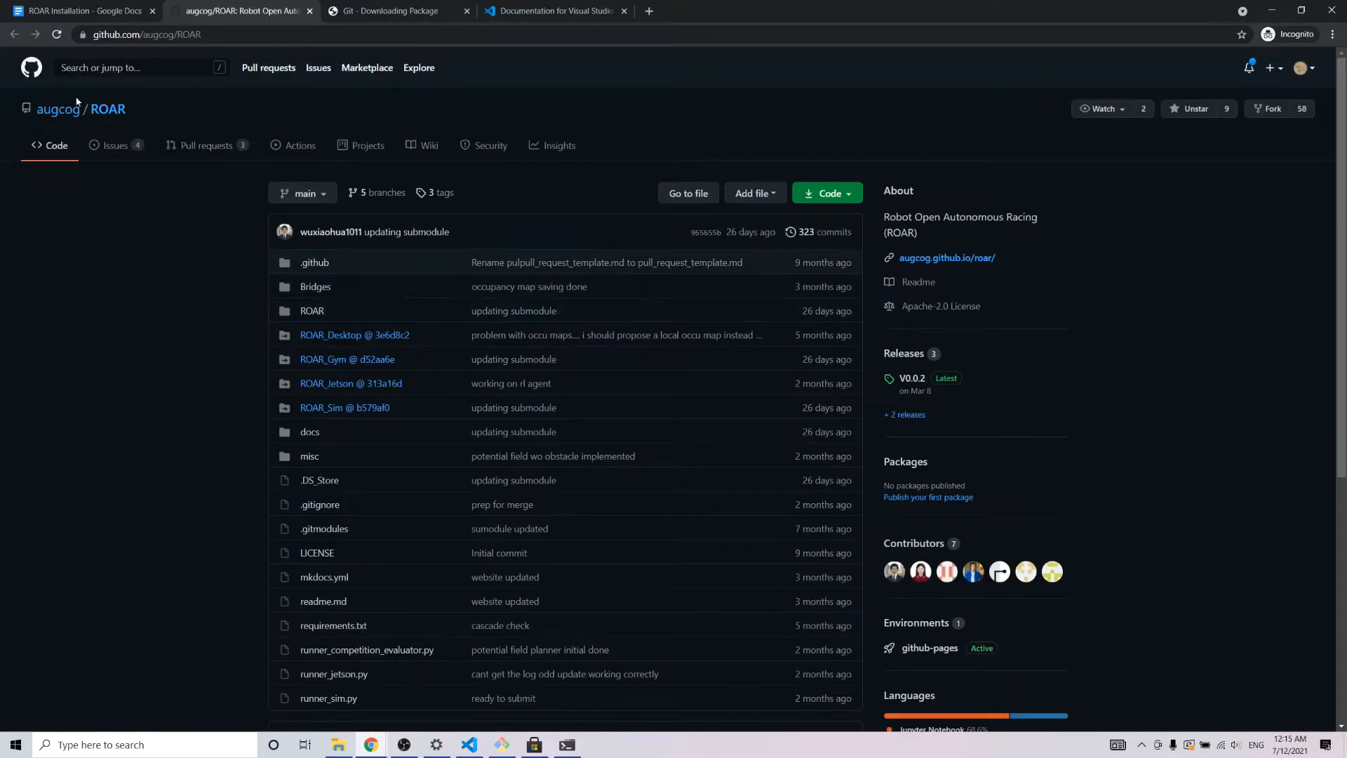
Request a fork of augcog/ROAR and open the existing fork under the personal GitHub account
{"action": "left_click", "coordinate": [1271, 112]}
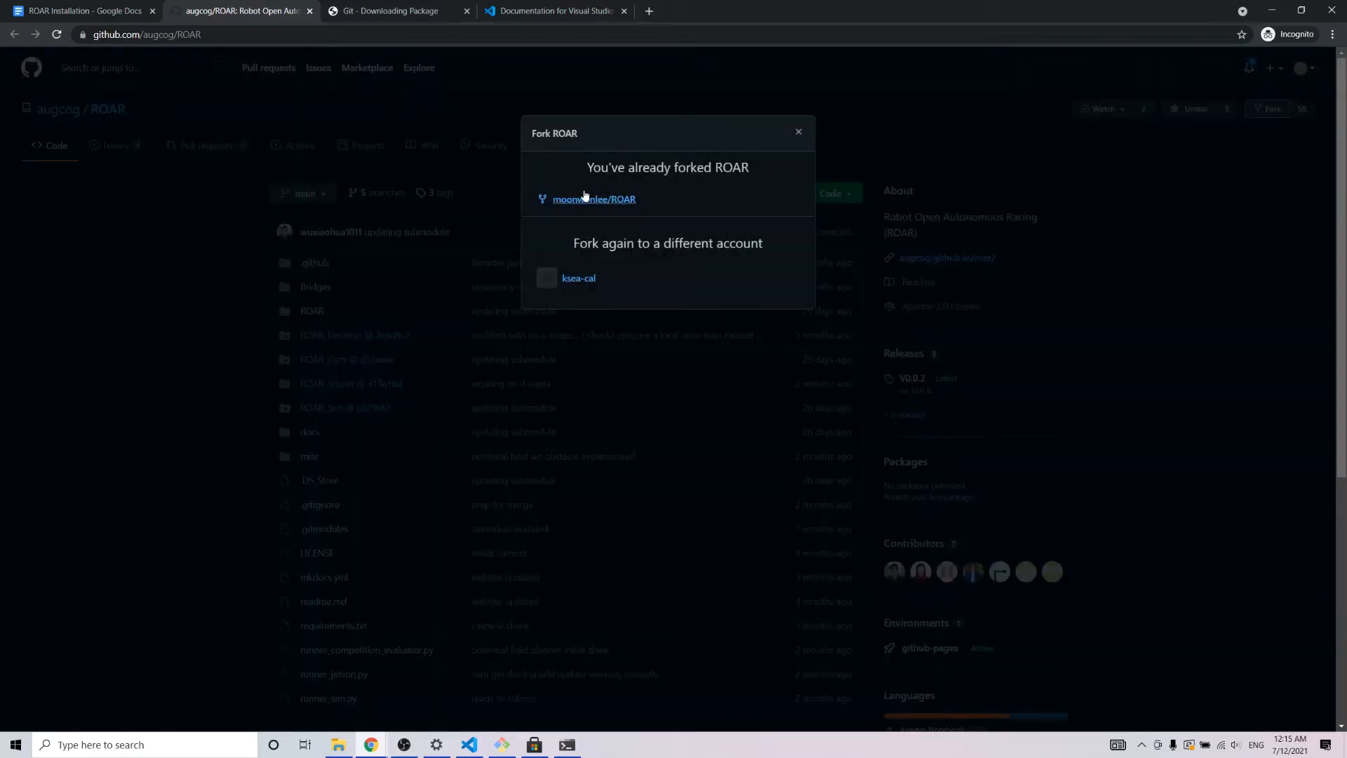
{"action": "left_click_drag", "start_coordinate": [586, 167], "coordinate": [760, 168]}
{"action": "left_click", "coordinate": [762, 166]}
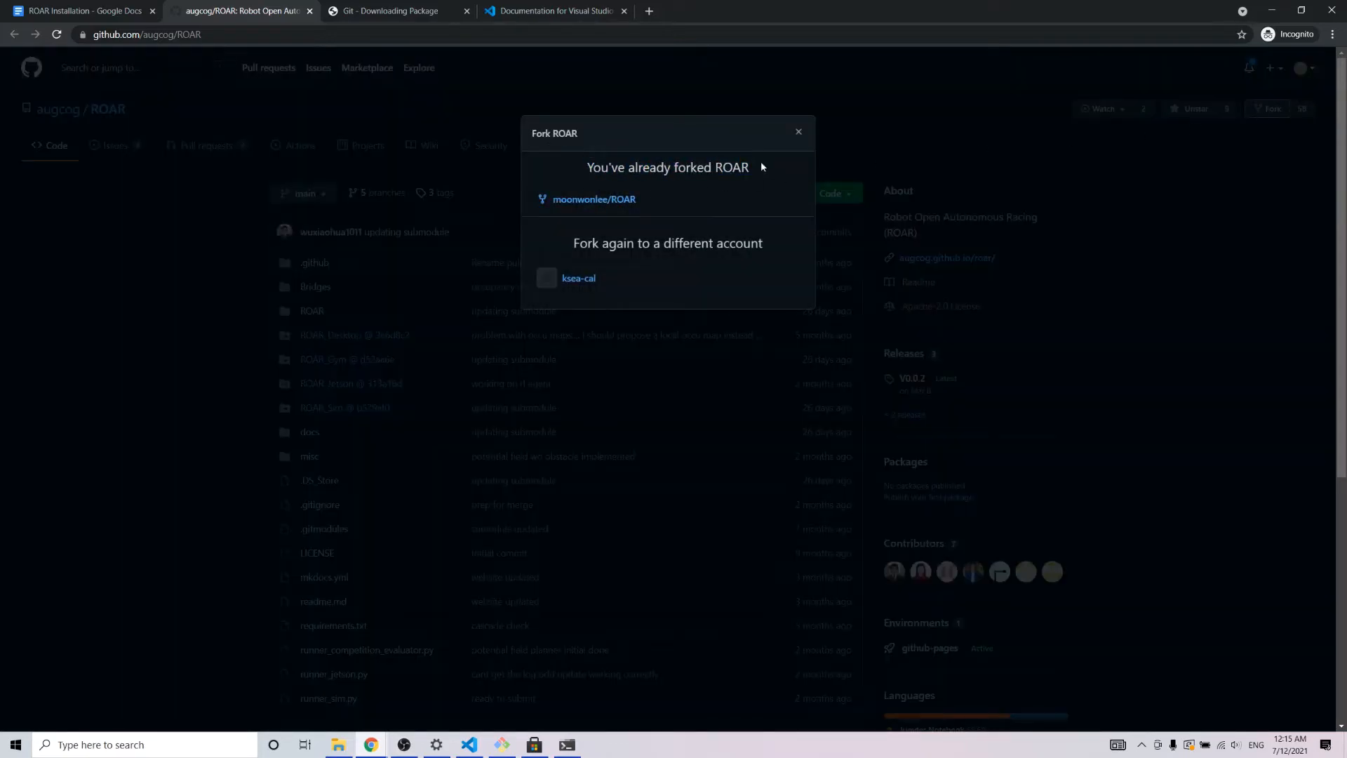
{"action": "left_click", "coordinate": [600, 201]}
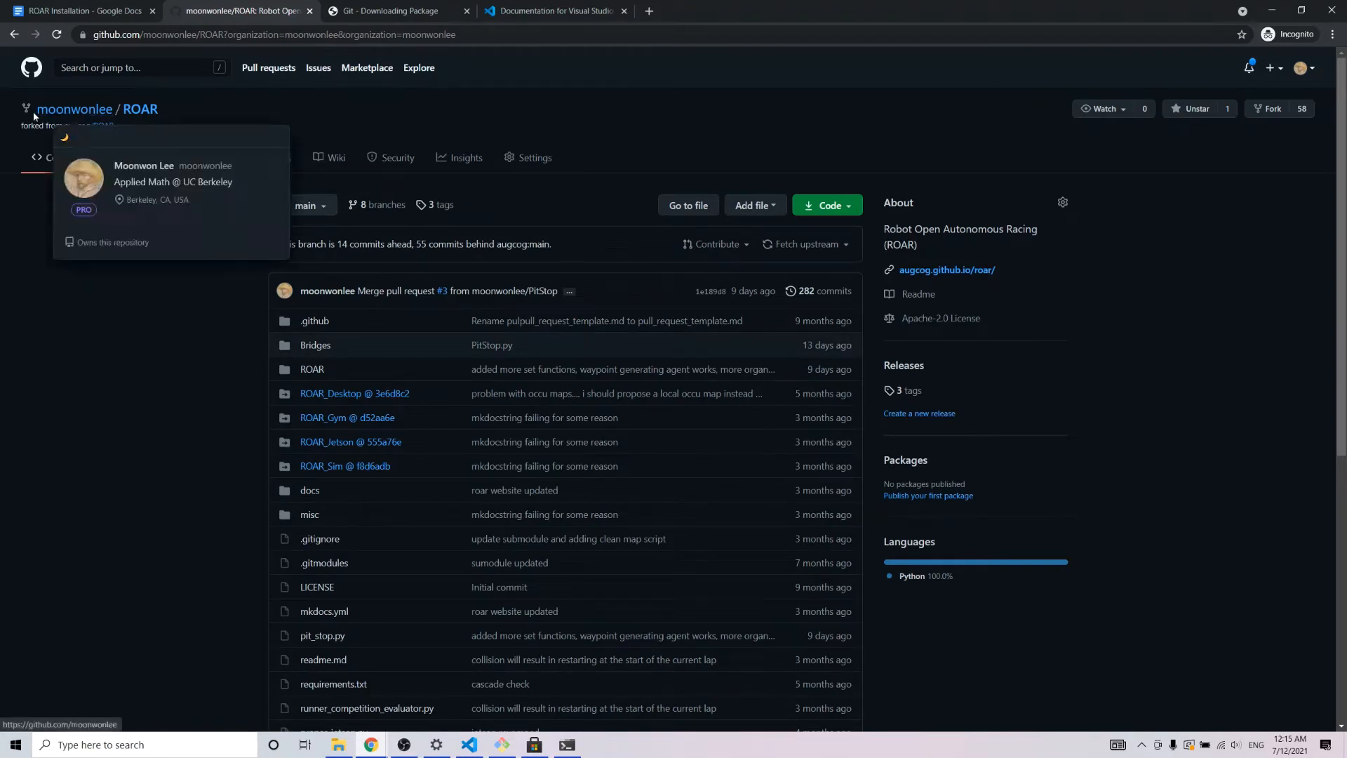
{"action": "mouse_move", "coordinate": [56, 105]}
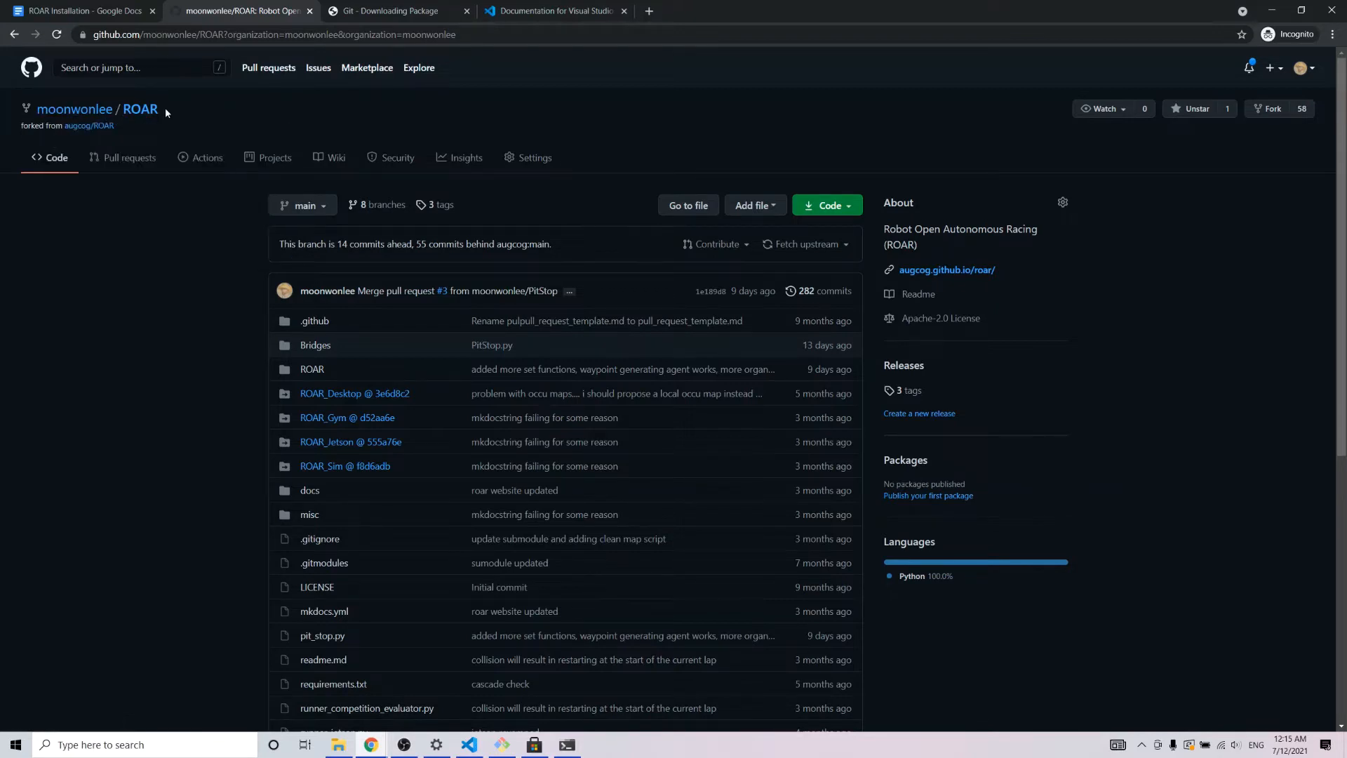
{"action": "left_click_drag", "start_coordinate": [121, 110], "coordinate": [82, 110]}
{"action": "left_click", "coordinate": [36, 110]}
{"action": "left_click", "coordinate": [257, 122]}
Copy the HTTPS clone URL of the forked ROAR repository
{"action": "left_click", "coordinate": [829, 209]}
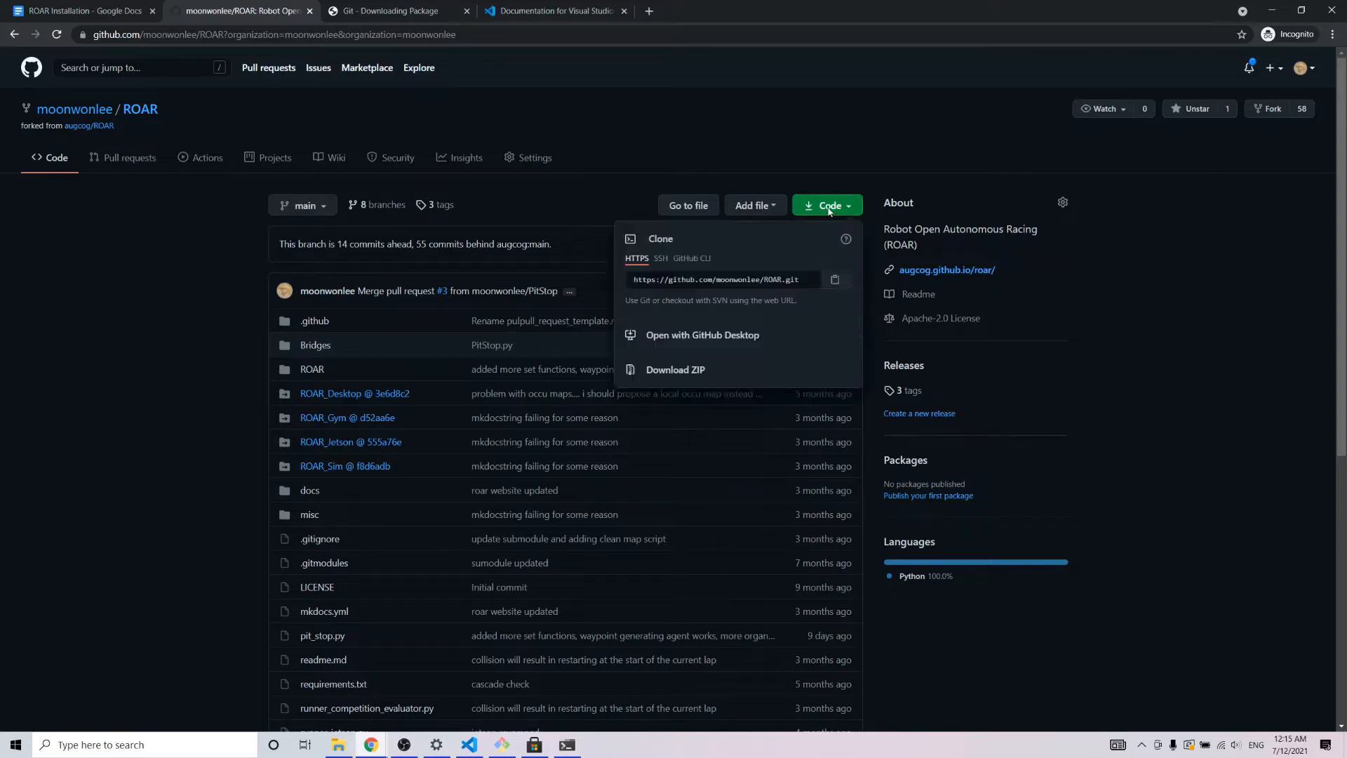
{"action": "left_click", "coordinate": [837, 280]}
{"action": "left_click", "coordinate": [782, 285]}
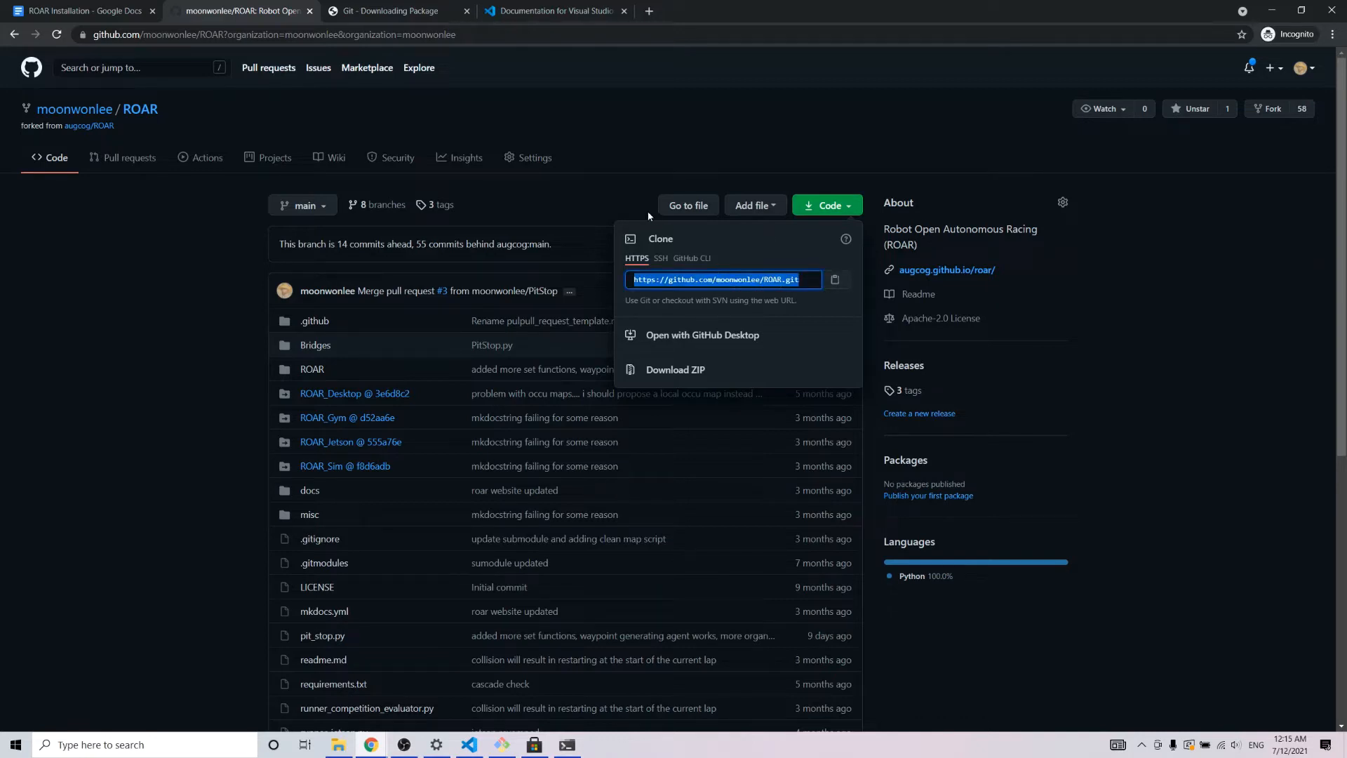
Switch to Windows Terminal and list the home folder's contents with ls in the Git Bash session
{"action": "key", "text": "alt+Tab"}
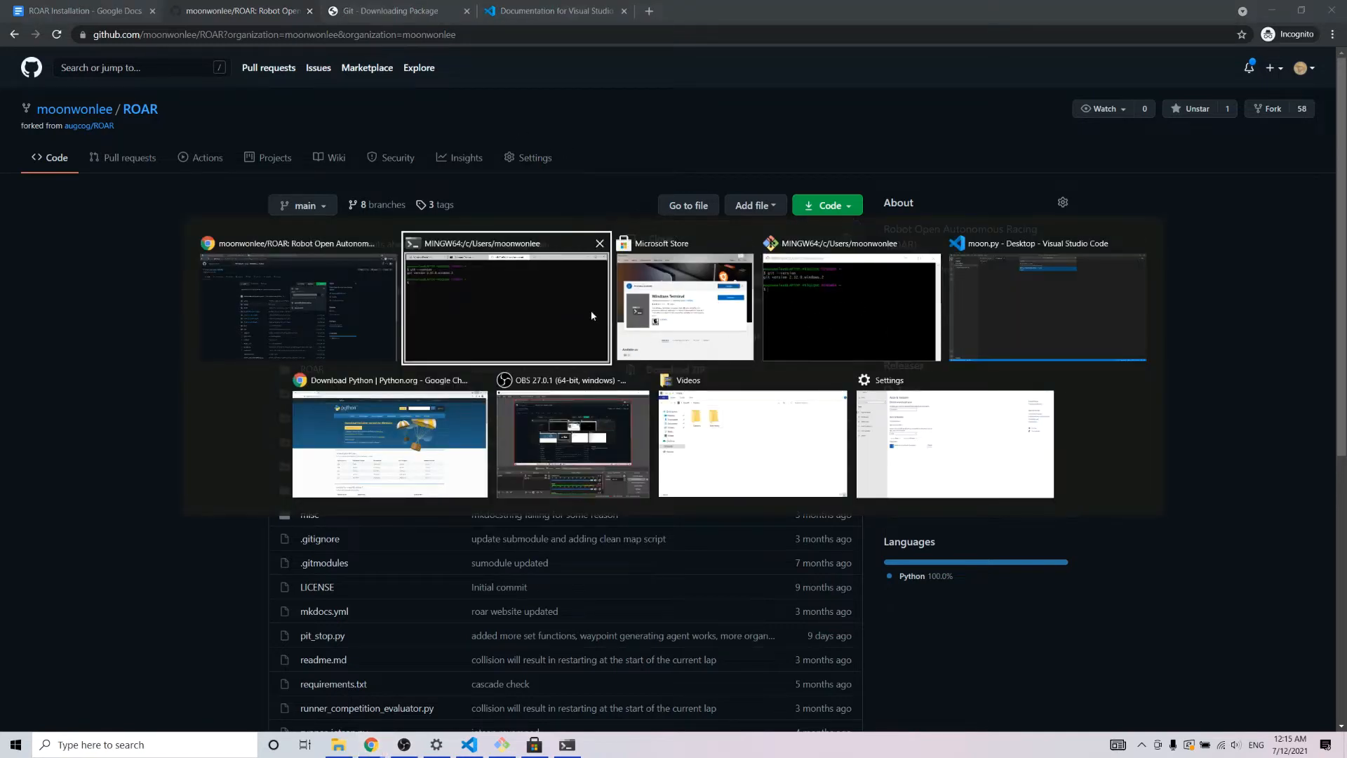
{"action": "left_click", "coordinate": [496, 310]}
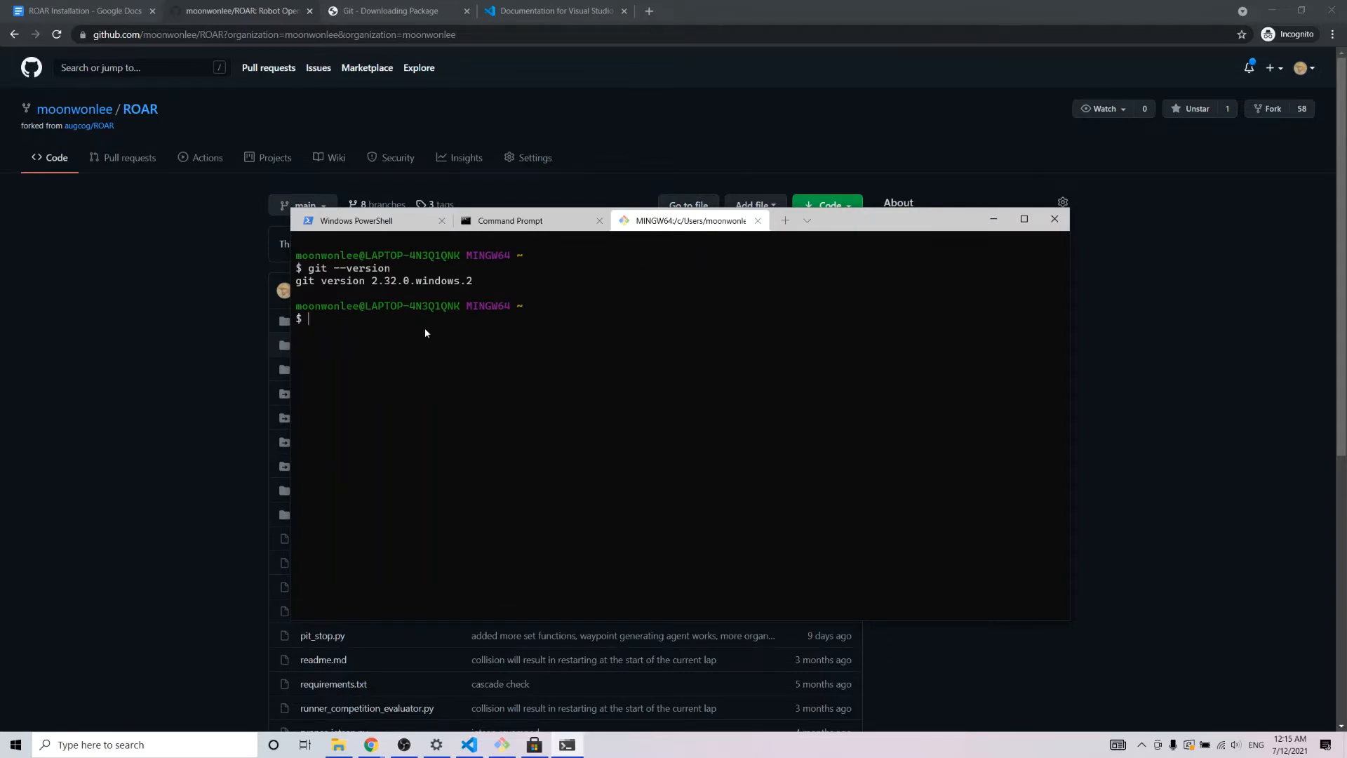
{"action": "type", "text": "ls"}
{"action": "key", "text": "Return"}
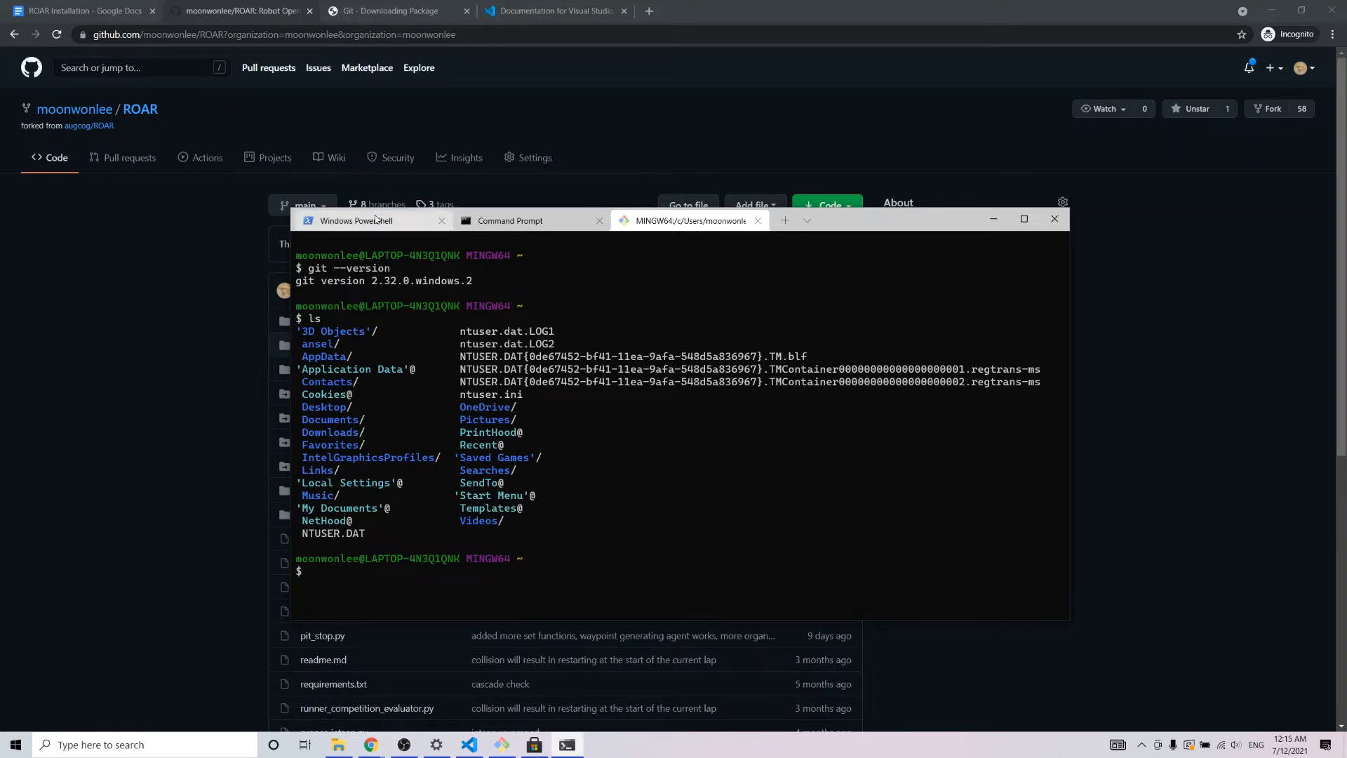
In the PowerShell session, list the home folder's contents and change into the Desktop folder
{"action": "left_click", "coordinate": [358, 220]}
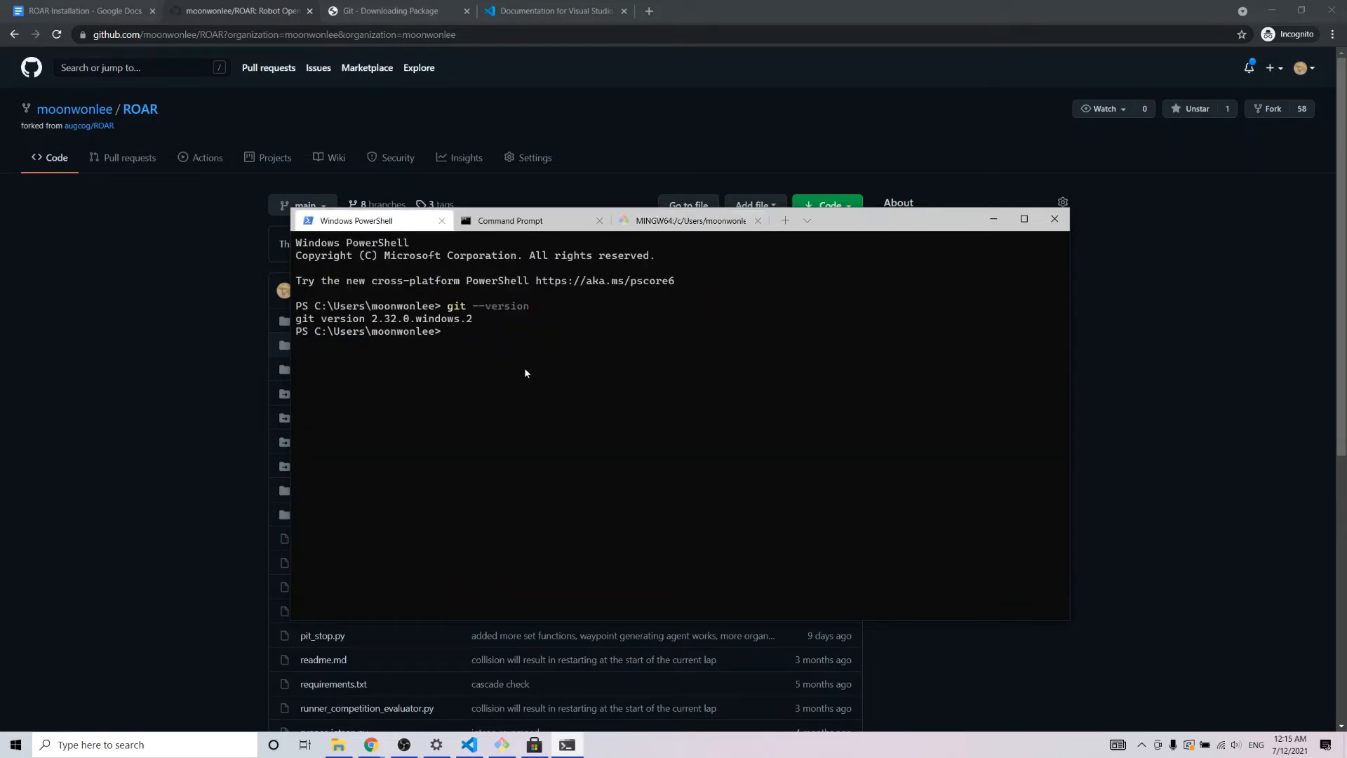
{"action": "type", "text": "ls"}
{"action": "key", "text": "Return"}
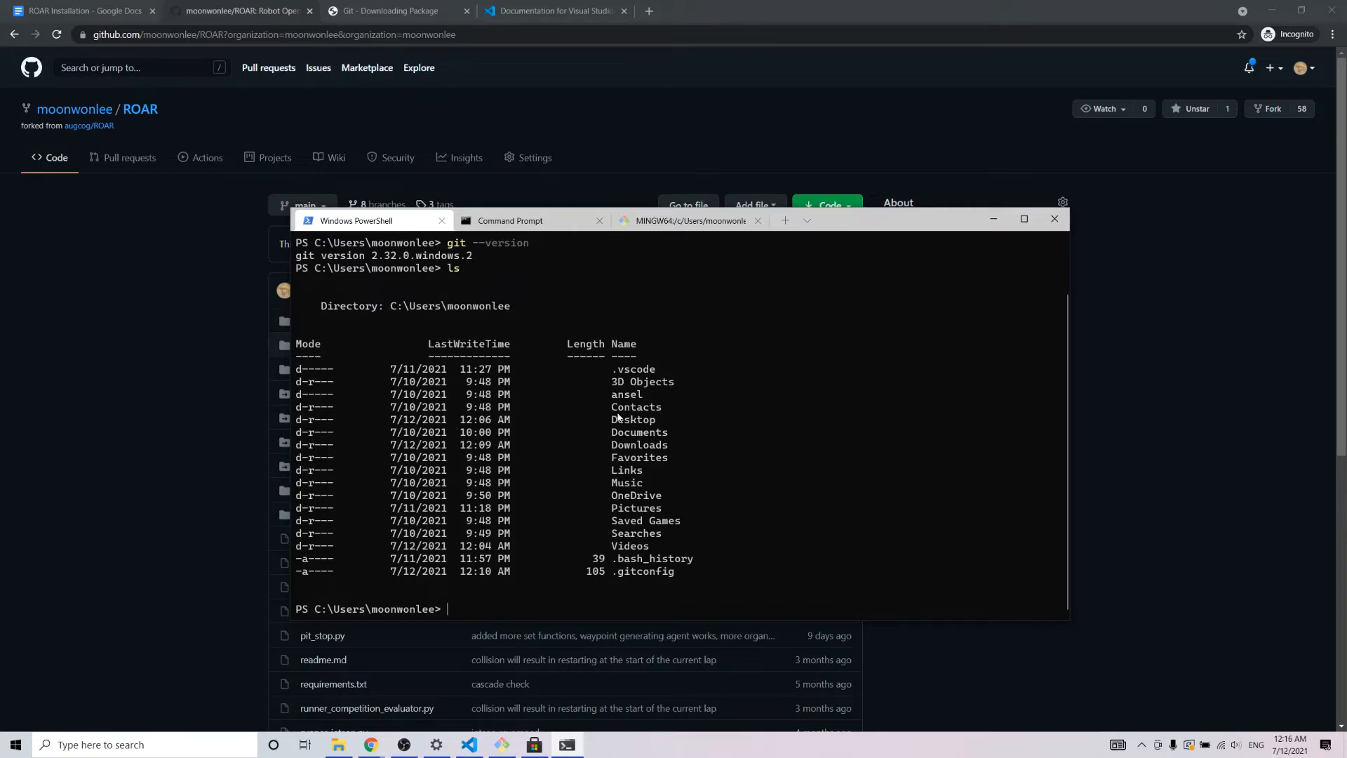
{"action": "left_click_drag", "start_coordinate": [615, 410], "coordinate": [667, 421]}
{"action": "left_click", "coordinate": [666, 442]}
{"action": "type", "text": "cd Desktop"}
{"action": "key", "text": "Return"}
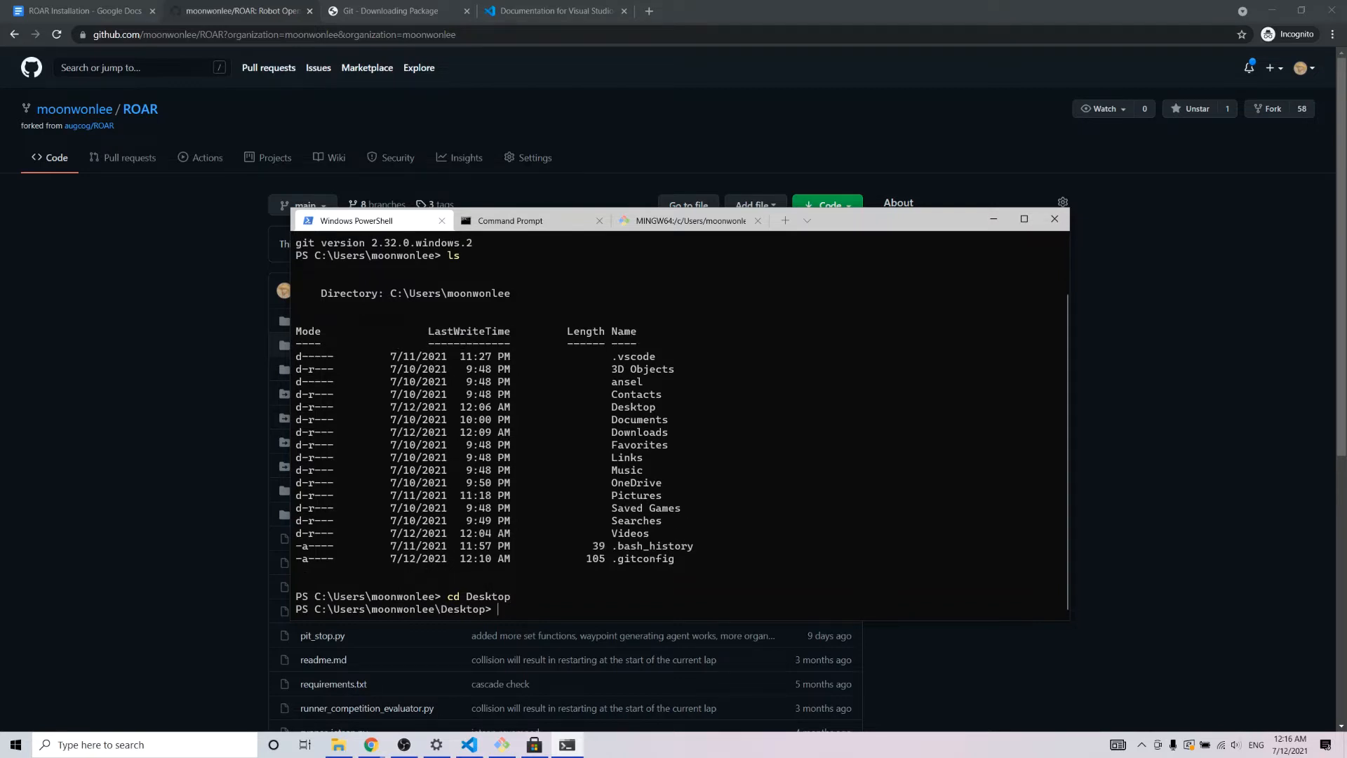
List the Desktop folder and clone the forked ROAR repository into it using git clone --recursive with the copied URL
{"action": "type", "text": "ls"}
{"action": "key", "text": "Return"}
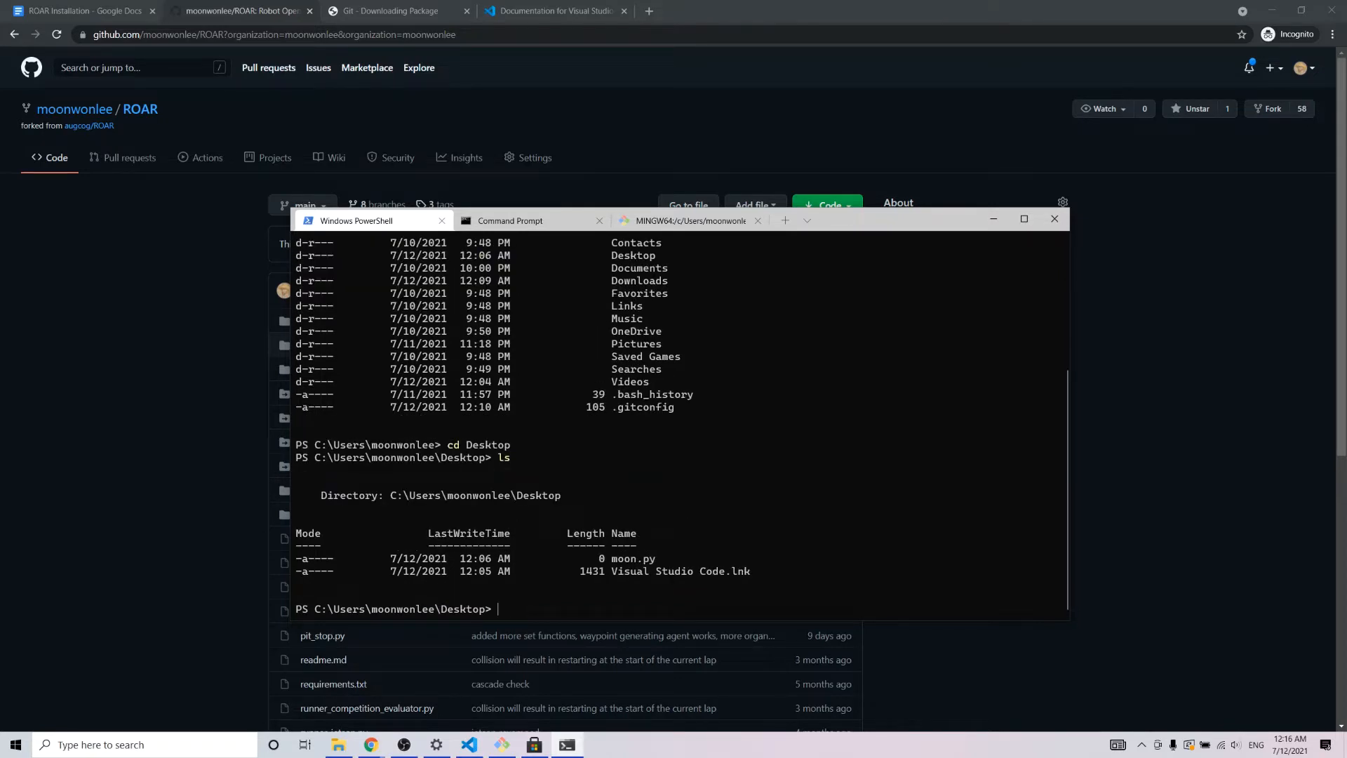
{"action": "left_click_drag", "start_coordinate": [611, 559], "coordinate": [657, 565]}
{"action": "left_click", "coordinate": [613, 606]}
{"action": "type", "text": "git clone --recursive"}
{"action": "key", "text": "ctrl+v"}
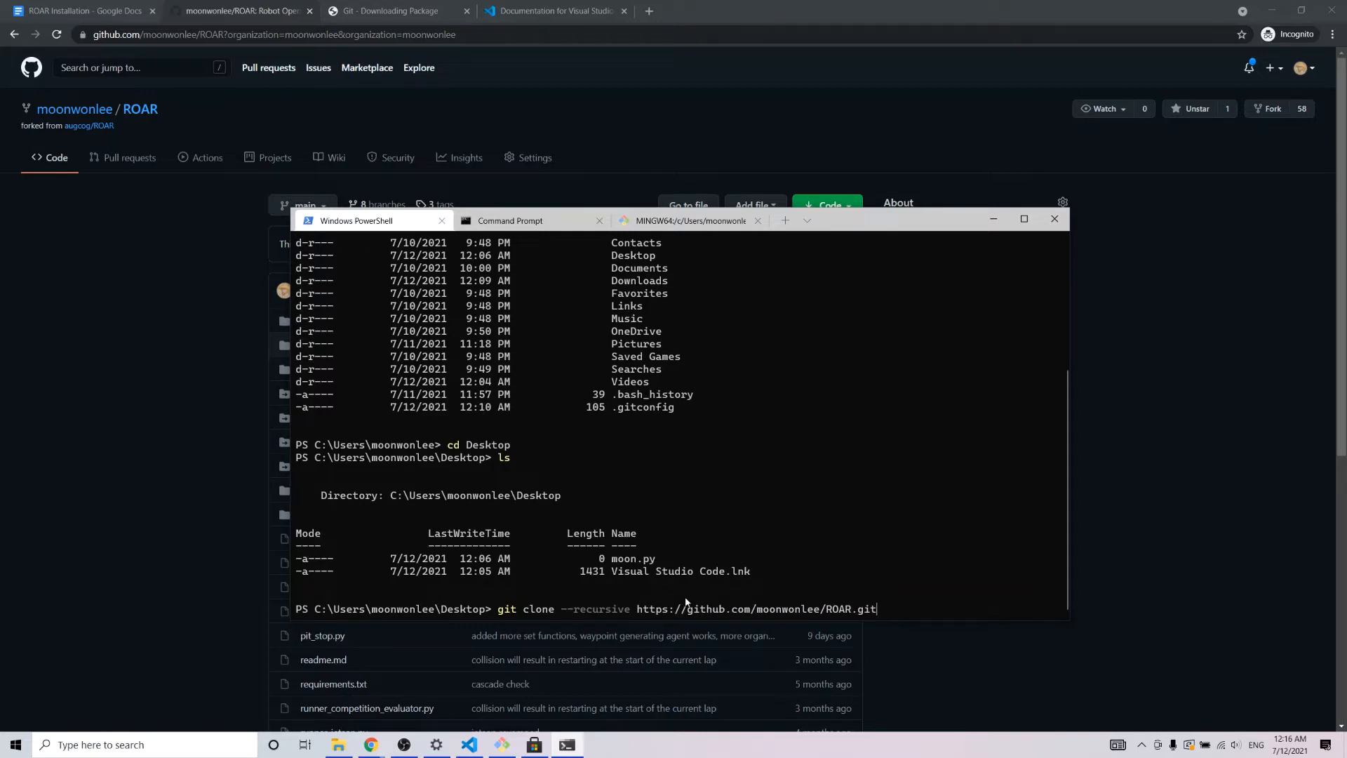
{"action": "key", "text": "Return"}
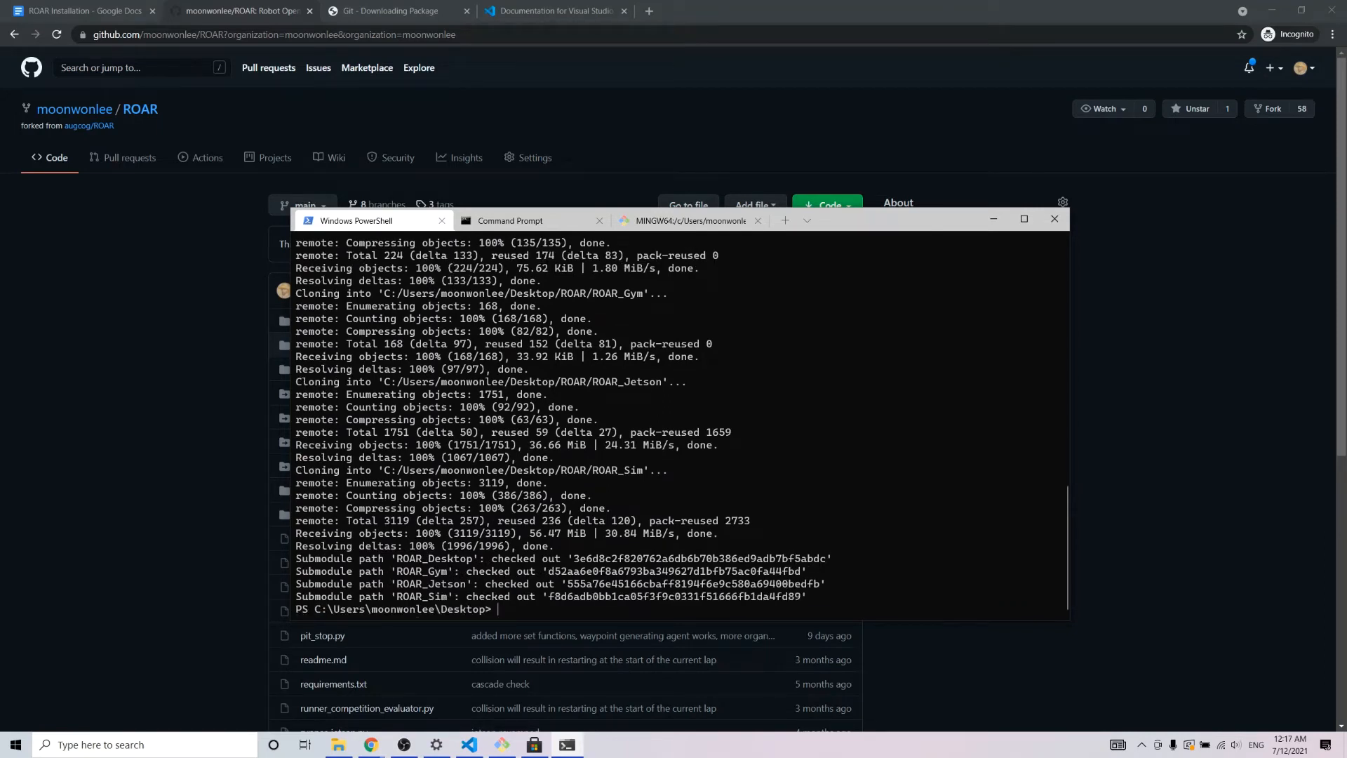
List the Desktop folder, change into the cloned ROAR folder and list its files and subfolders
{"action": "type", "text": "ls"}
{"action": "key", "text": "Return"}
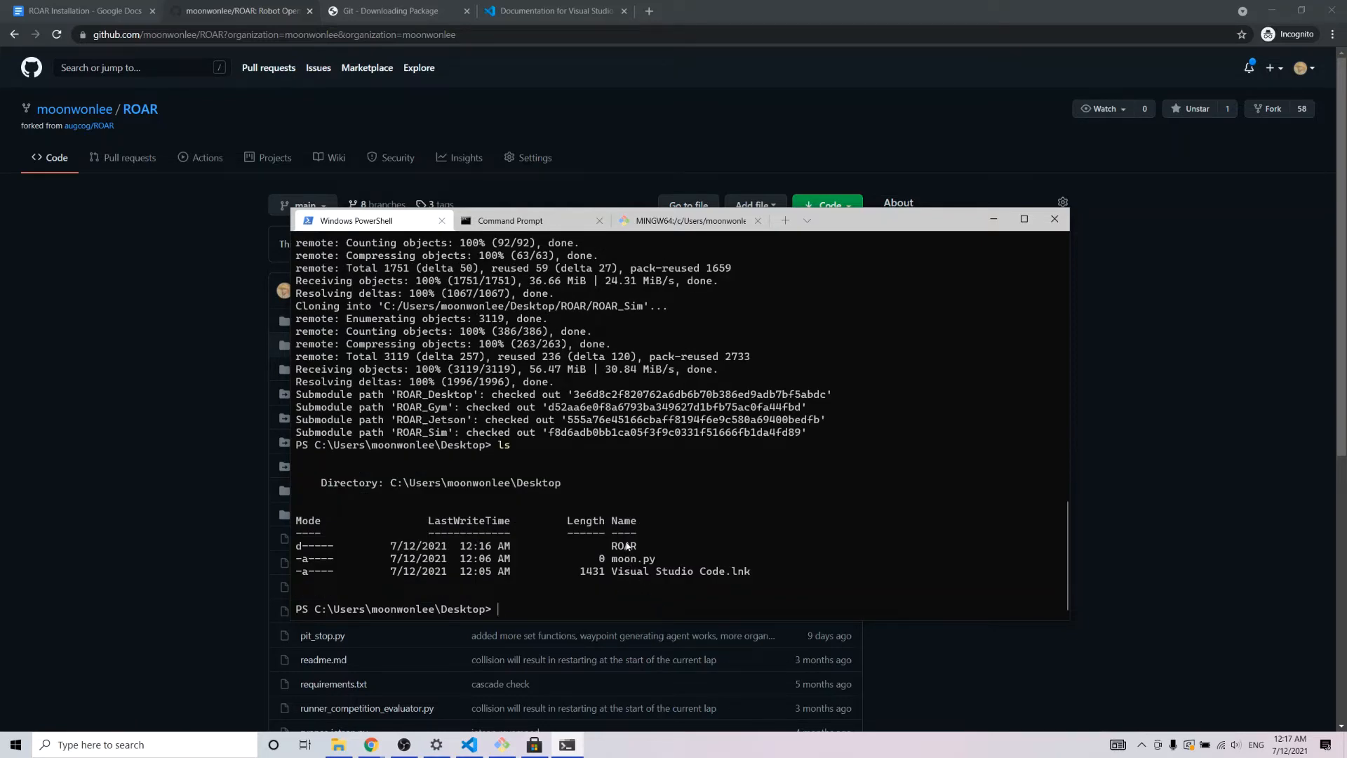
{"action": "type", "text": "cd ROAR"}
{"action": "key", "text": "Return"}
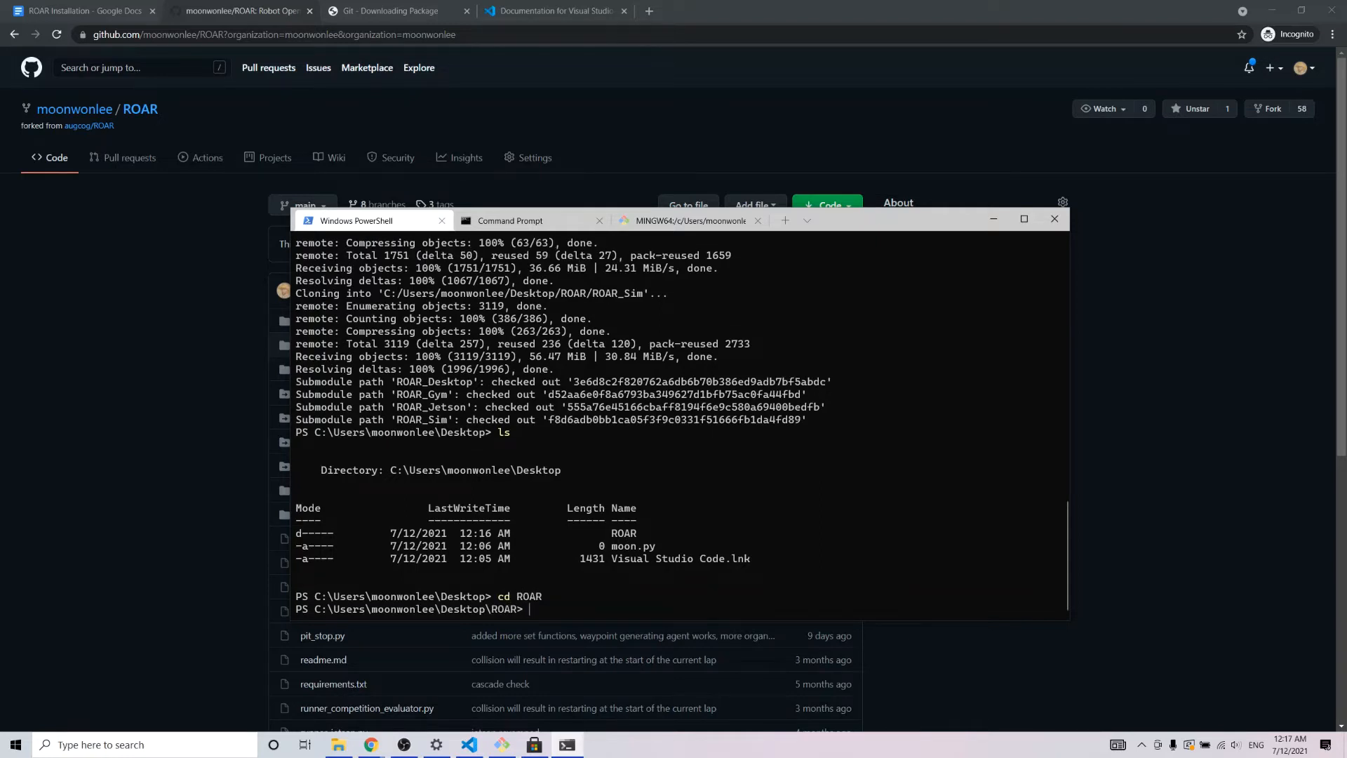
{"action": "type", "text": "ls"}
{"action": "key", "text": "Return"}
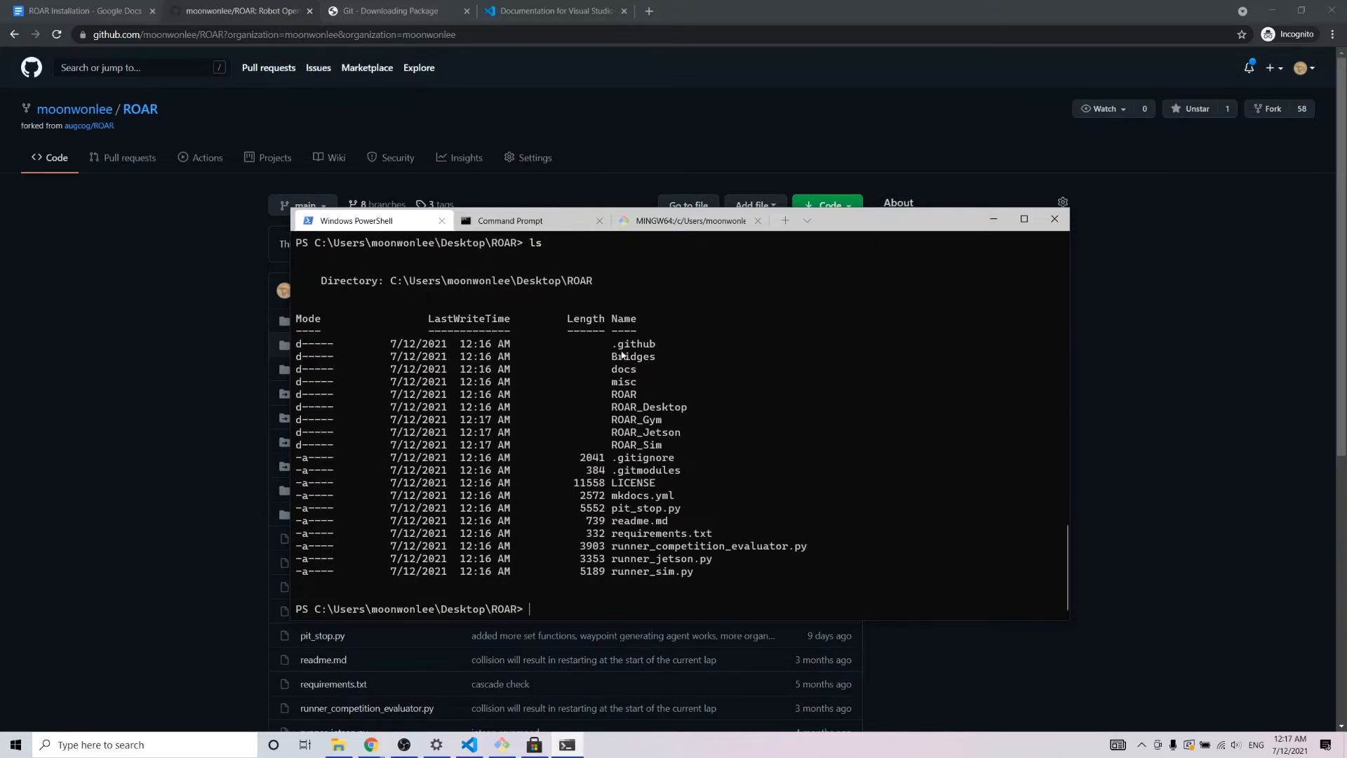
{"action": "left_click_drag", "start_coordinate": [608, 344], "coordinate": [579, 344]}
{"action": "left_click", "coordinate": [726, 578]}
{"action": "left_click", "coordinate": [579, 345]}
Return to the ROAR installation guide in the browser and open its linked Anaconda Individual Edition page
{"action": "left_click", "coordinate": [77, 10]}
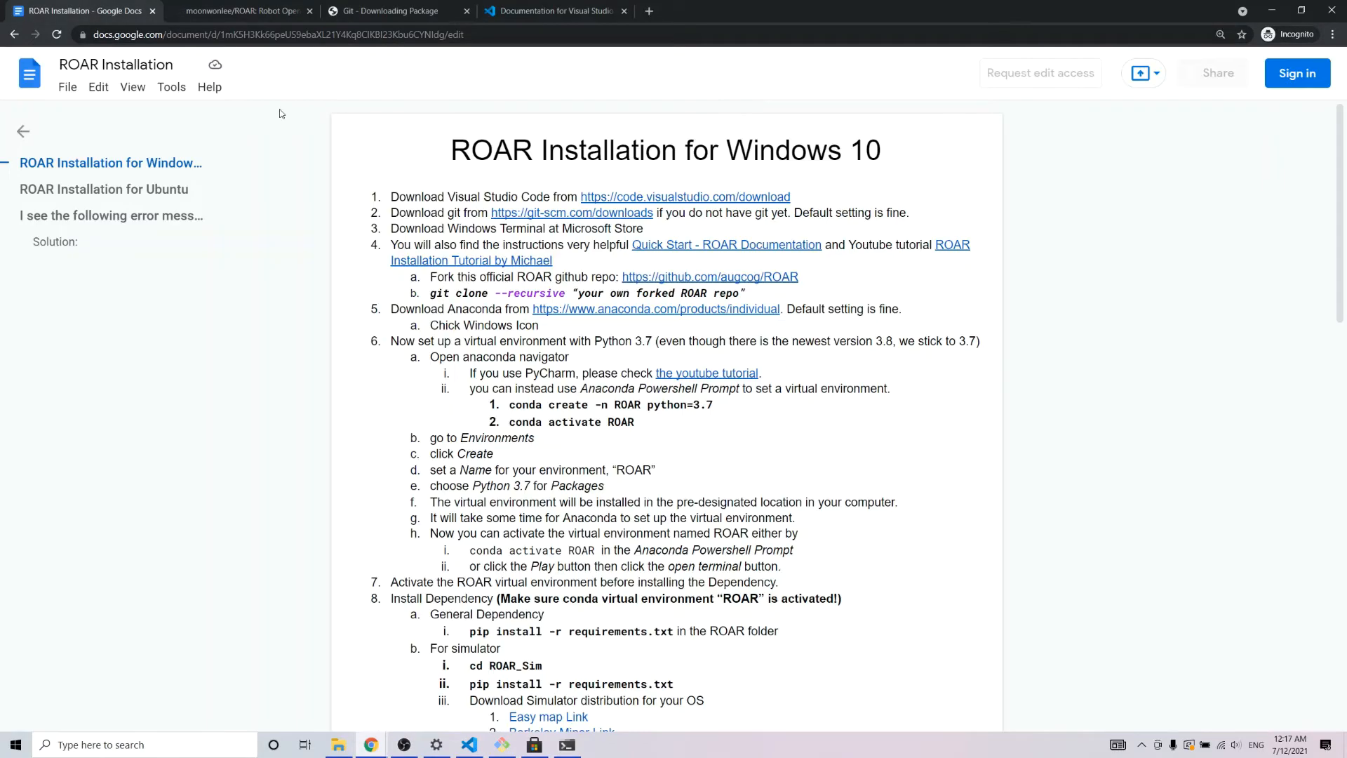
{"action": "double_click", "coordinate": [393, 309]}
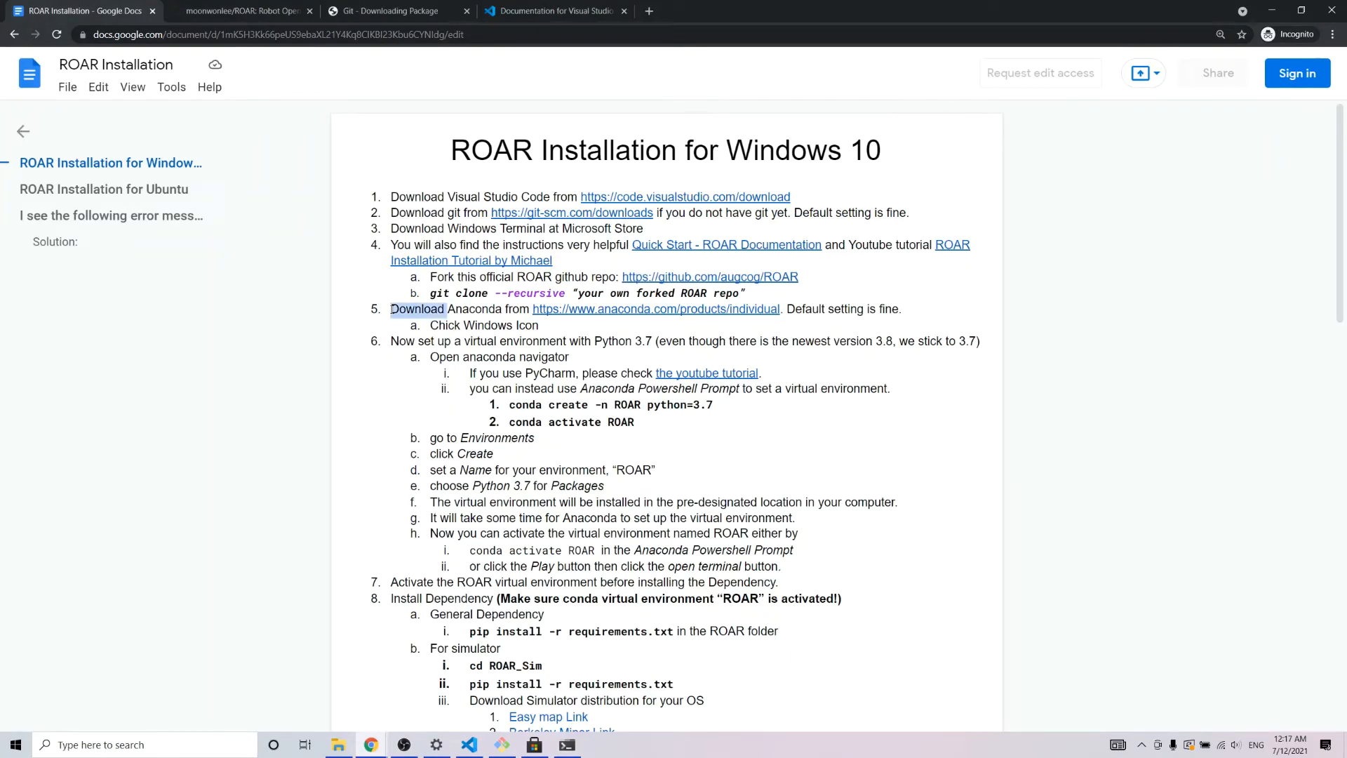
{"action": "left_click", "coordinate": [545, 312]}
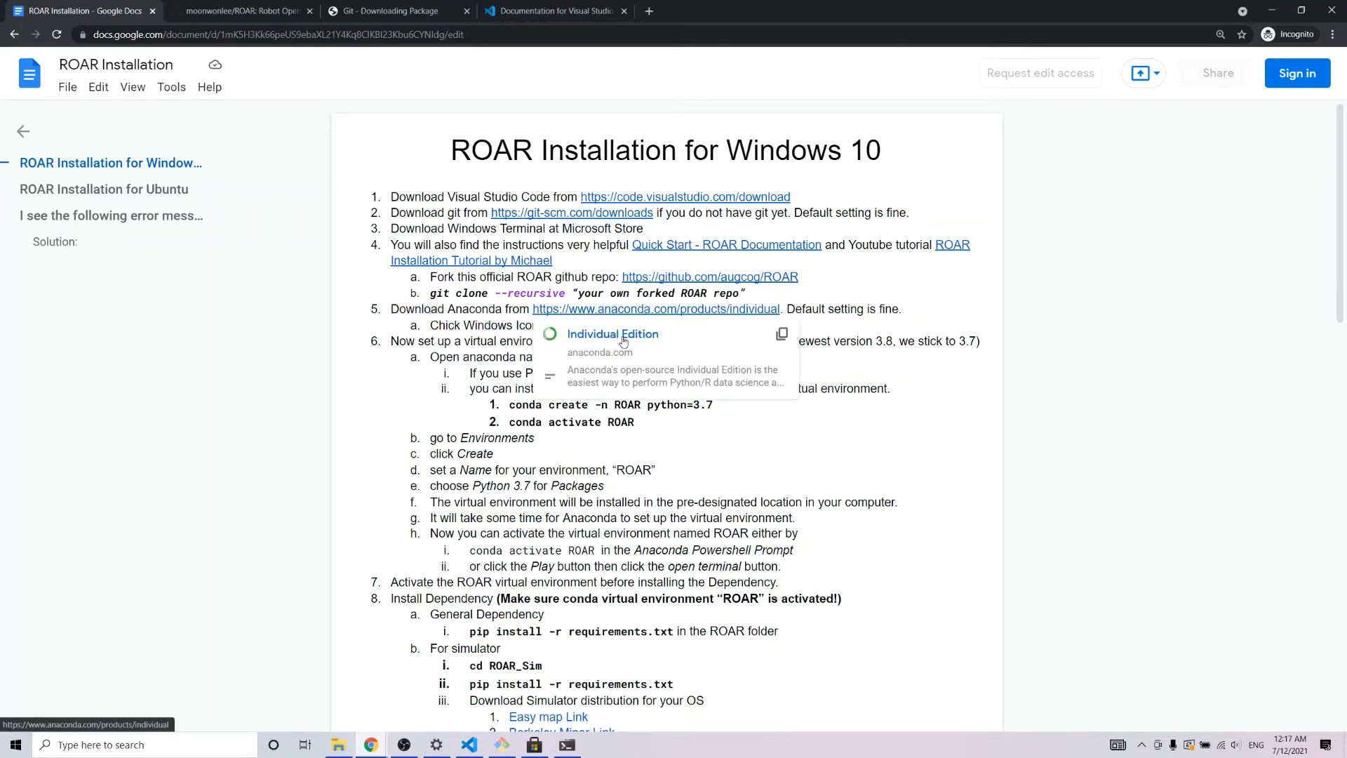
{"action": "left_click", "coordinate": [624, 341]}
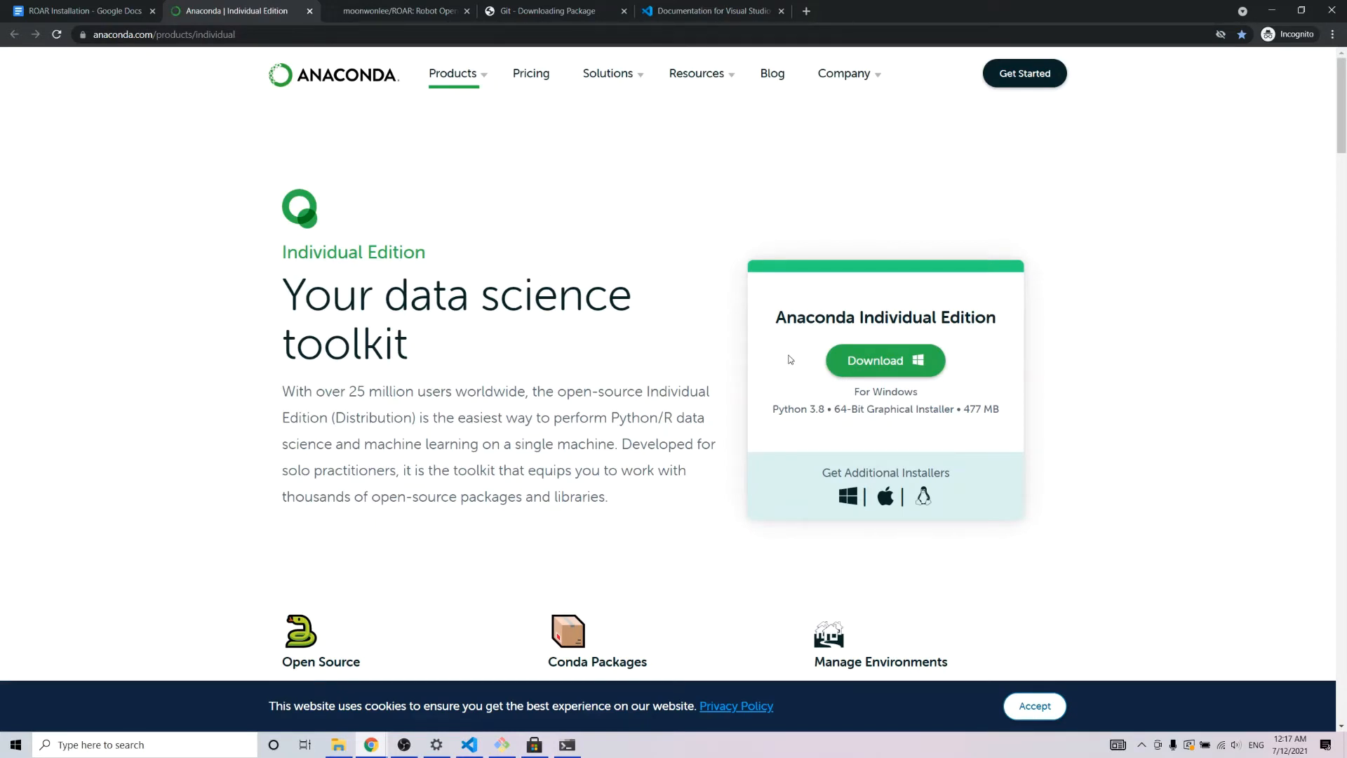
Download the Windows installer of Anaconda Individual Edition and save it as Anaconda3-2021.05-Windows-x86_64 in Downloads
{"action": "left_click_drag", "start_coordinate": [776, 318], "coordinate": [1008, 324]}
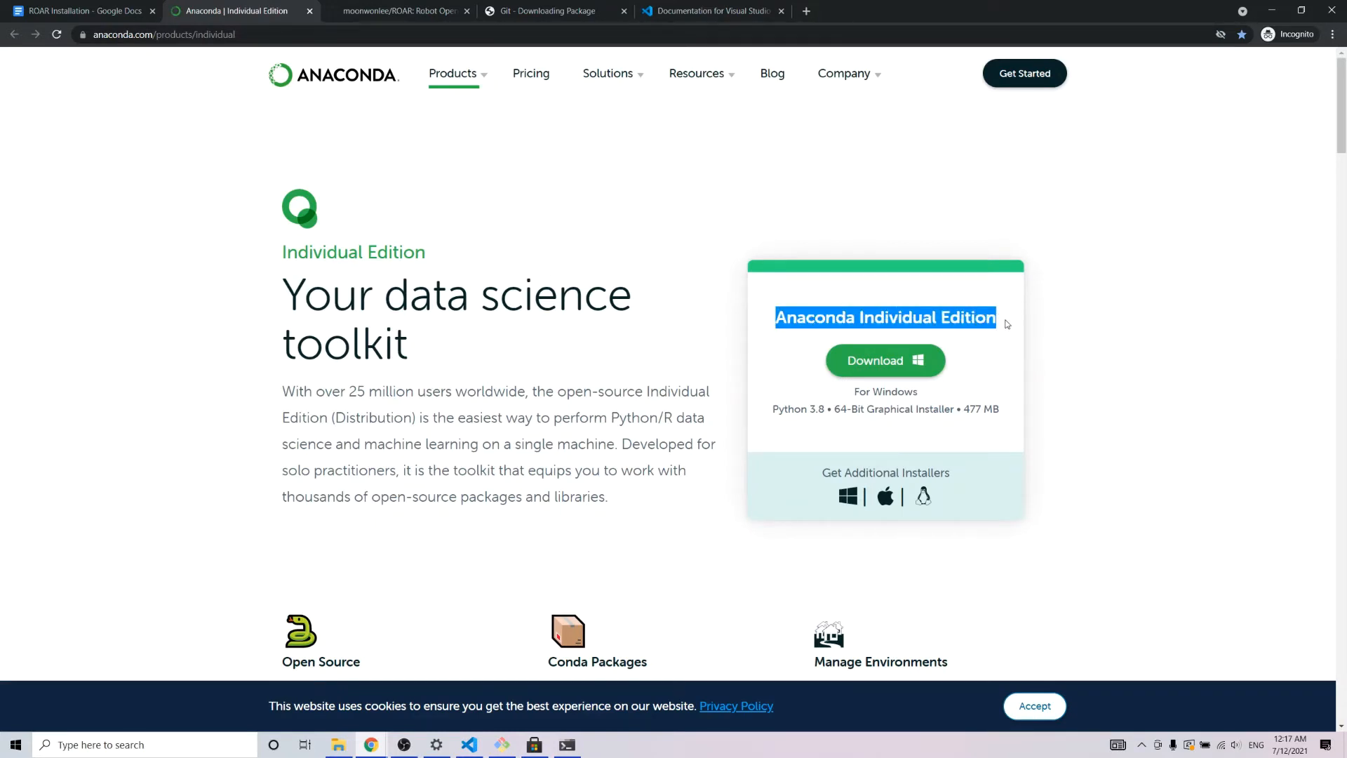
{"action": "left_click", "coordinate": [882, 395]}
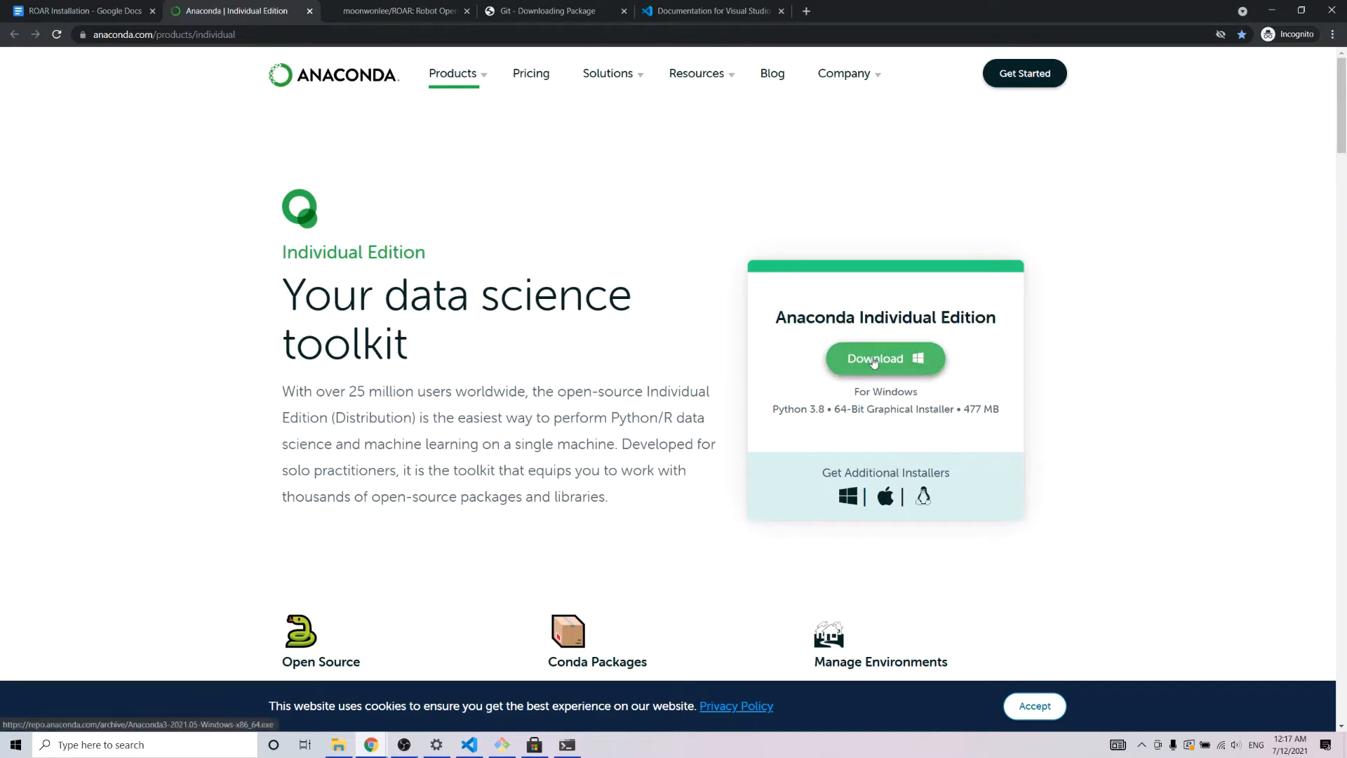
{"action": "left_click", "coordinate": [873, 360]}
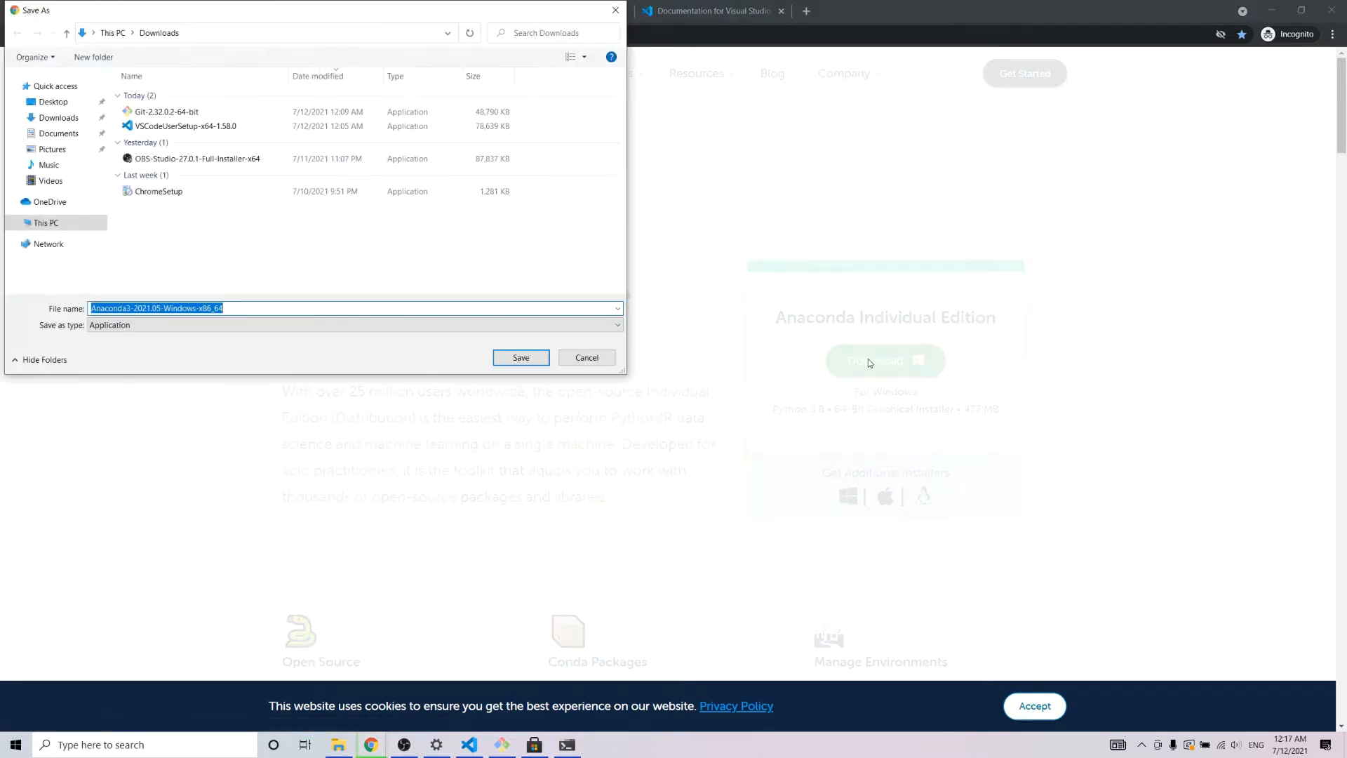
{"action": "left_click", "coordinate": [520, 357]}
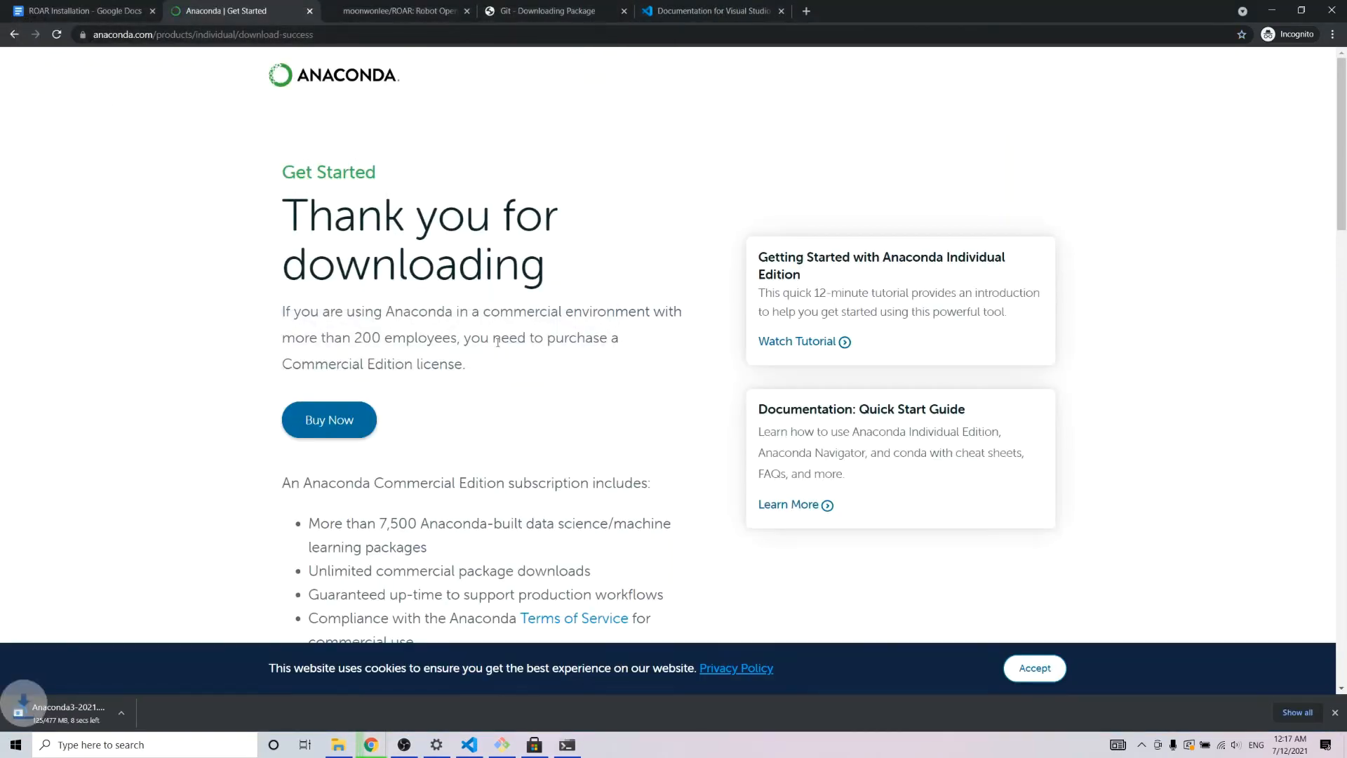
Run the downloaded Anaconda3 installer and start the installation for Just Me, keeping Anaconda3 registered as the default Python 3.8
{"action": "left_click", "coordinate": [86, 717]}
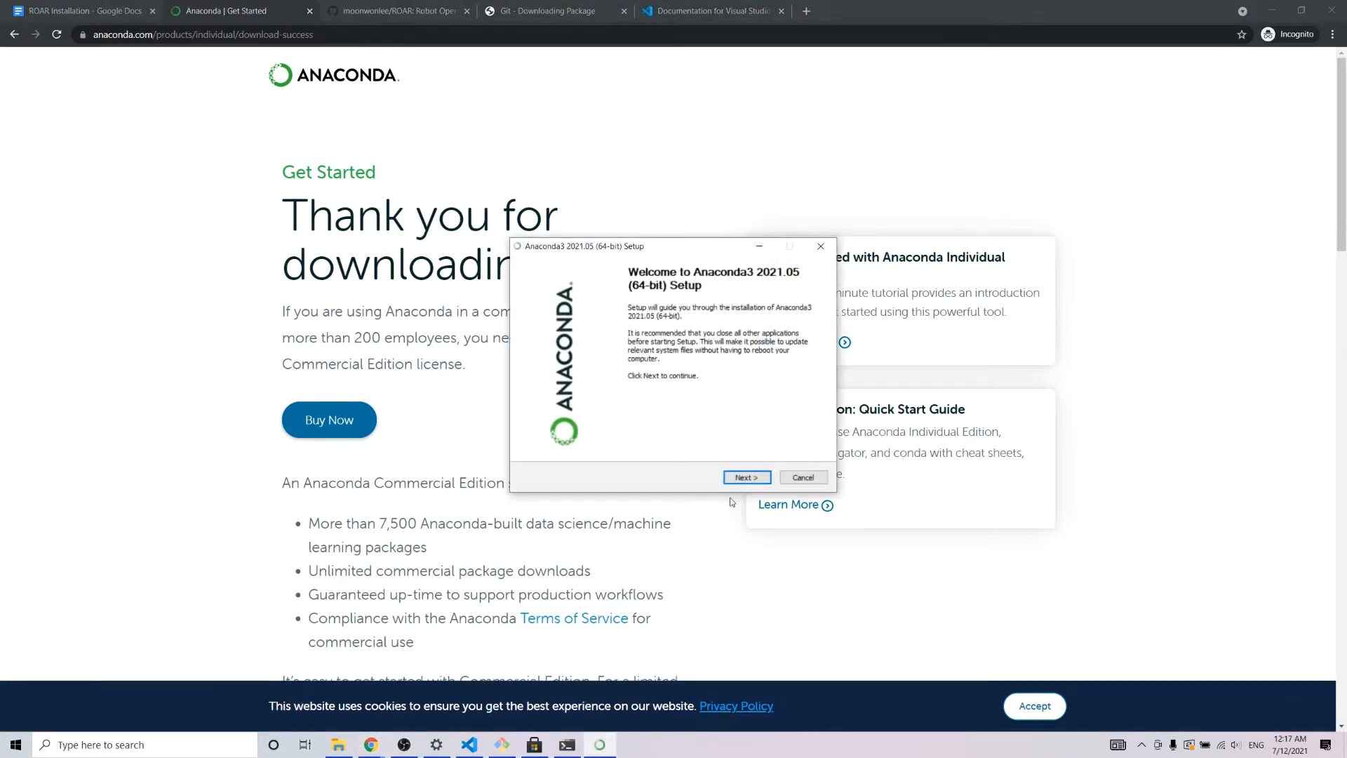
{"action": "left_click", "coordinate": [750, 478]}
{"action": "left_click", "coordinate": [749, 478]}
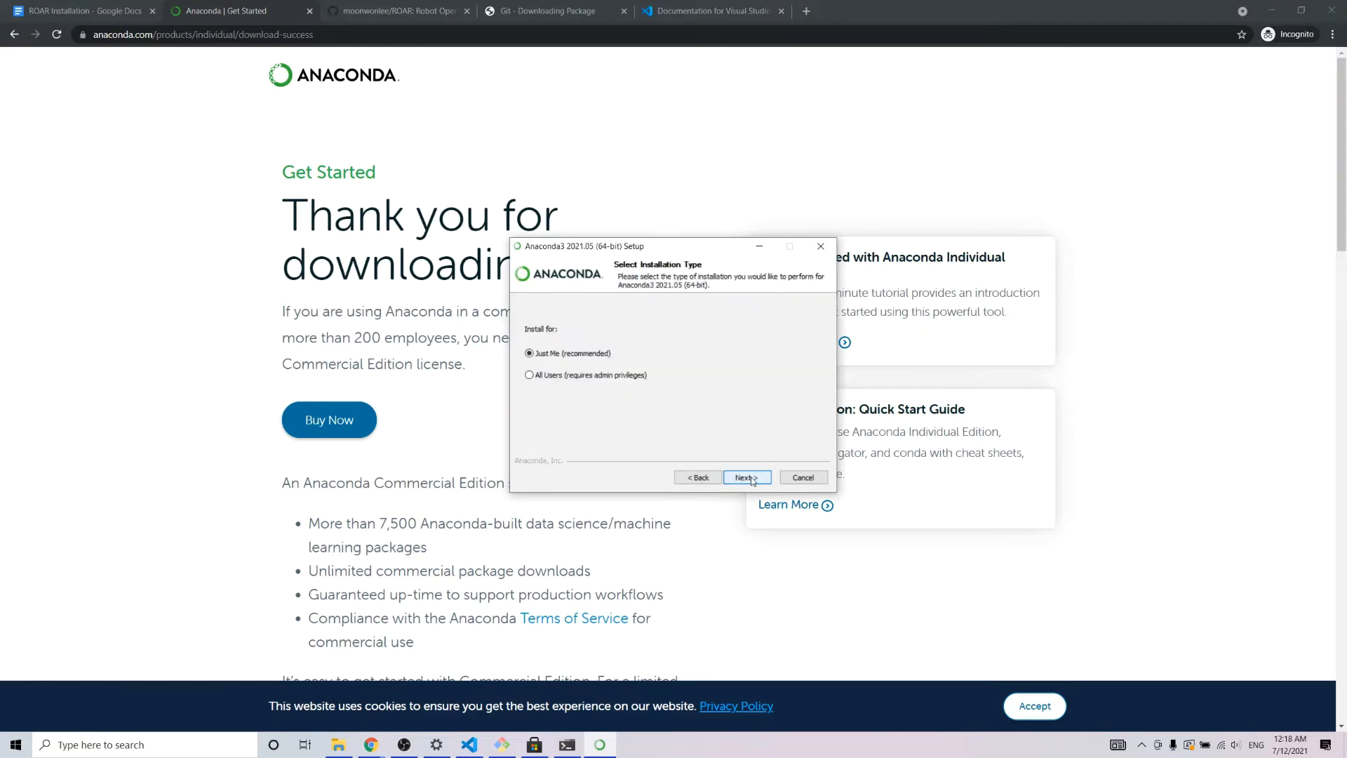
{"action": "left_click", "coordinate": [750, 477]}
{"action": "left_click", "coordinate": [749, 478]}
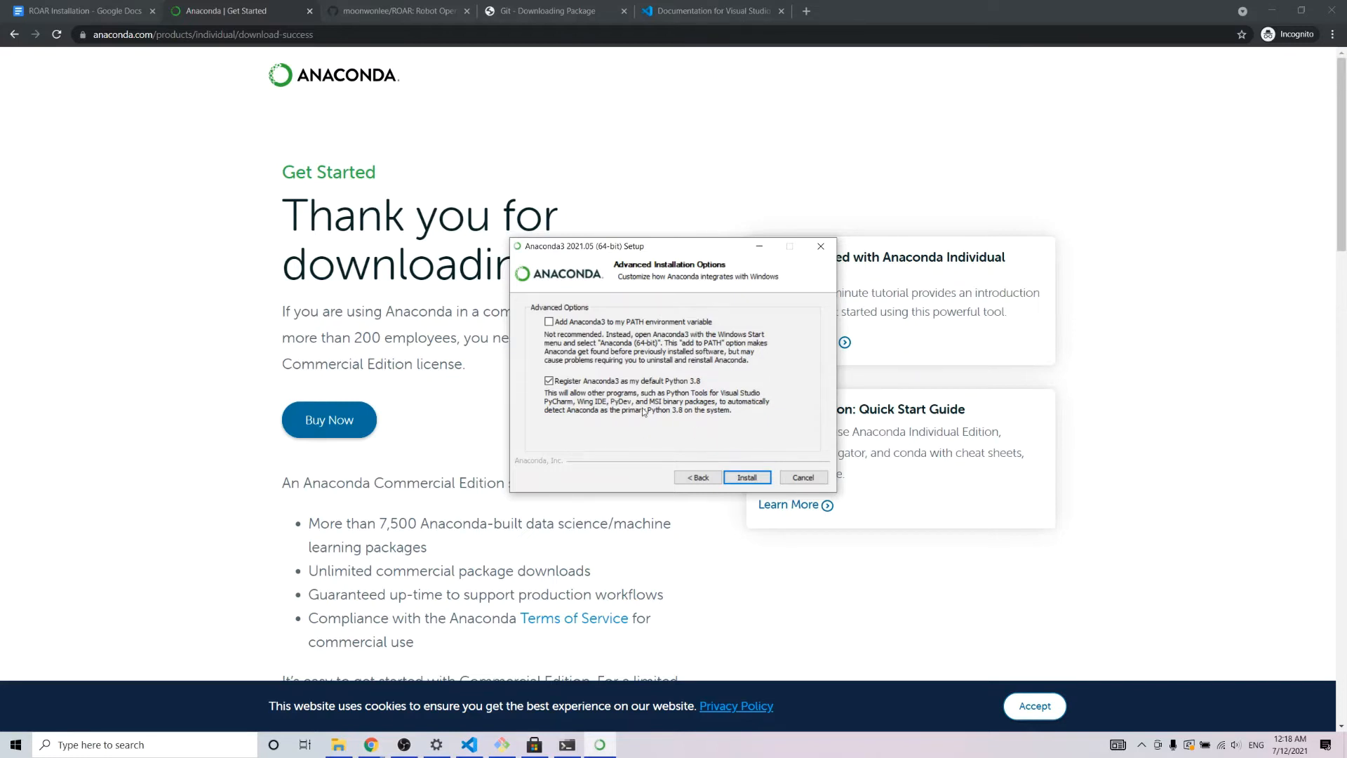
{"action": "left_click", "coordinate": [748, 478]}
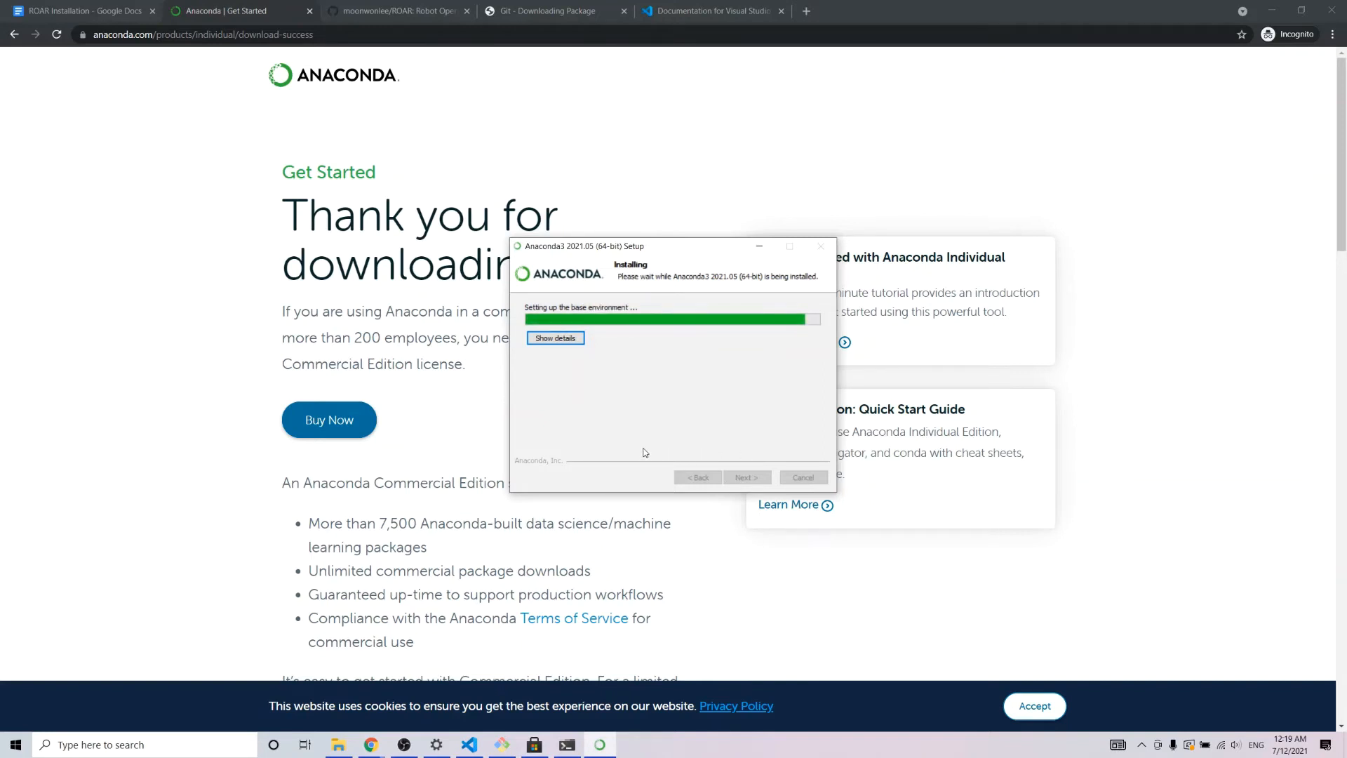
Bring up the ROAR installation guide with the Anaconda3 setup window moved aside over it
{"action": "left_click_drag", "start_coordinate": [675, 250], "coordinate": [976, 197]}
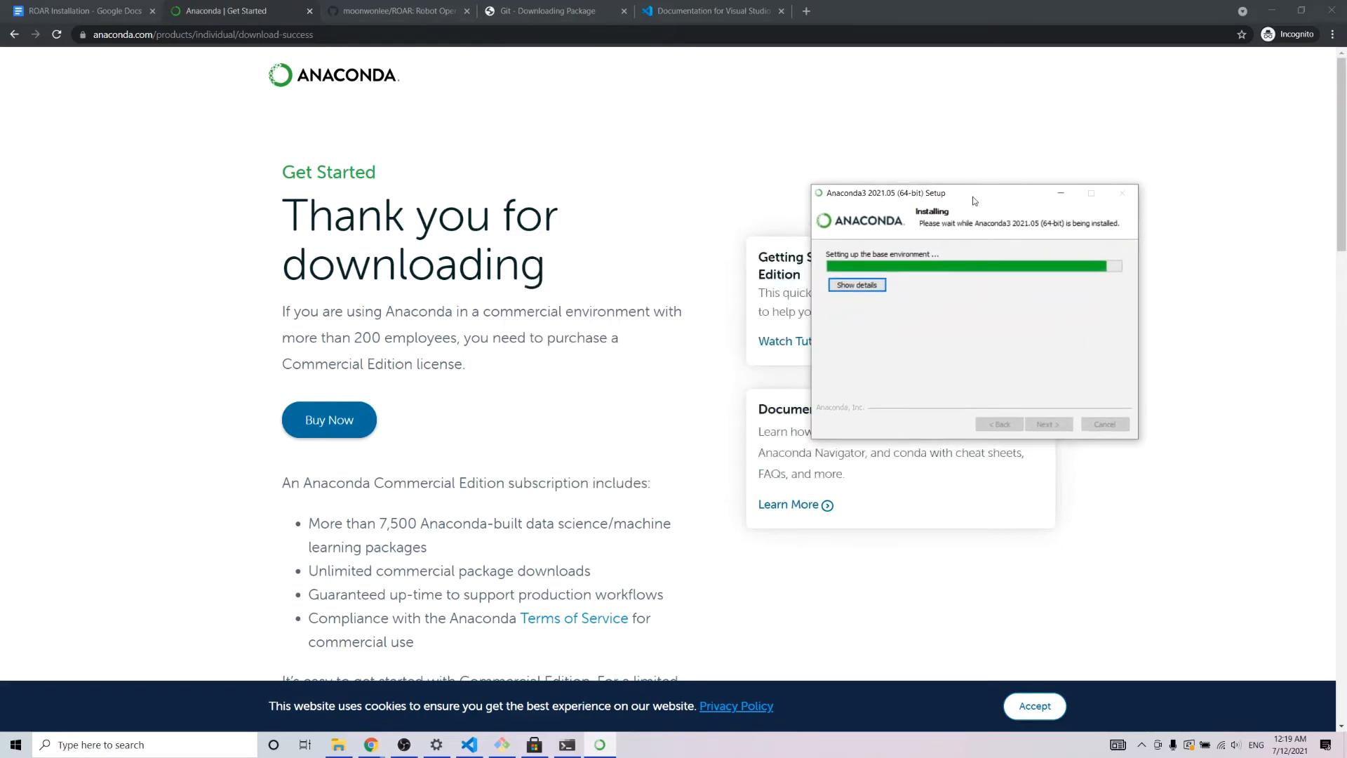
{"action": "left_click", "coordinate": [83, 12]}
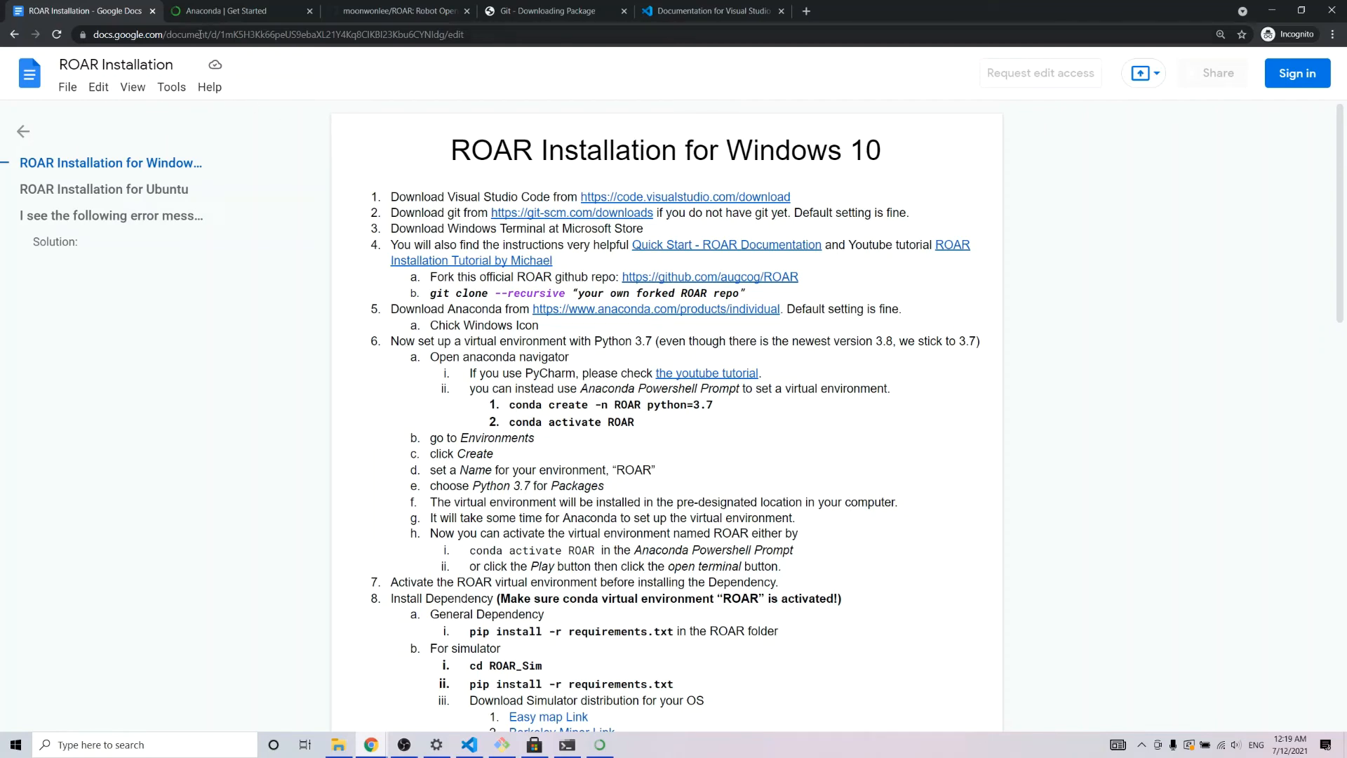
{"action": "left_click", "coordinate": [604, 748]}
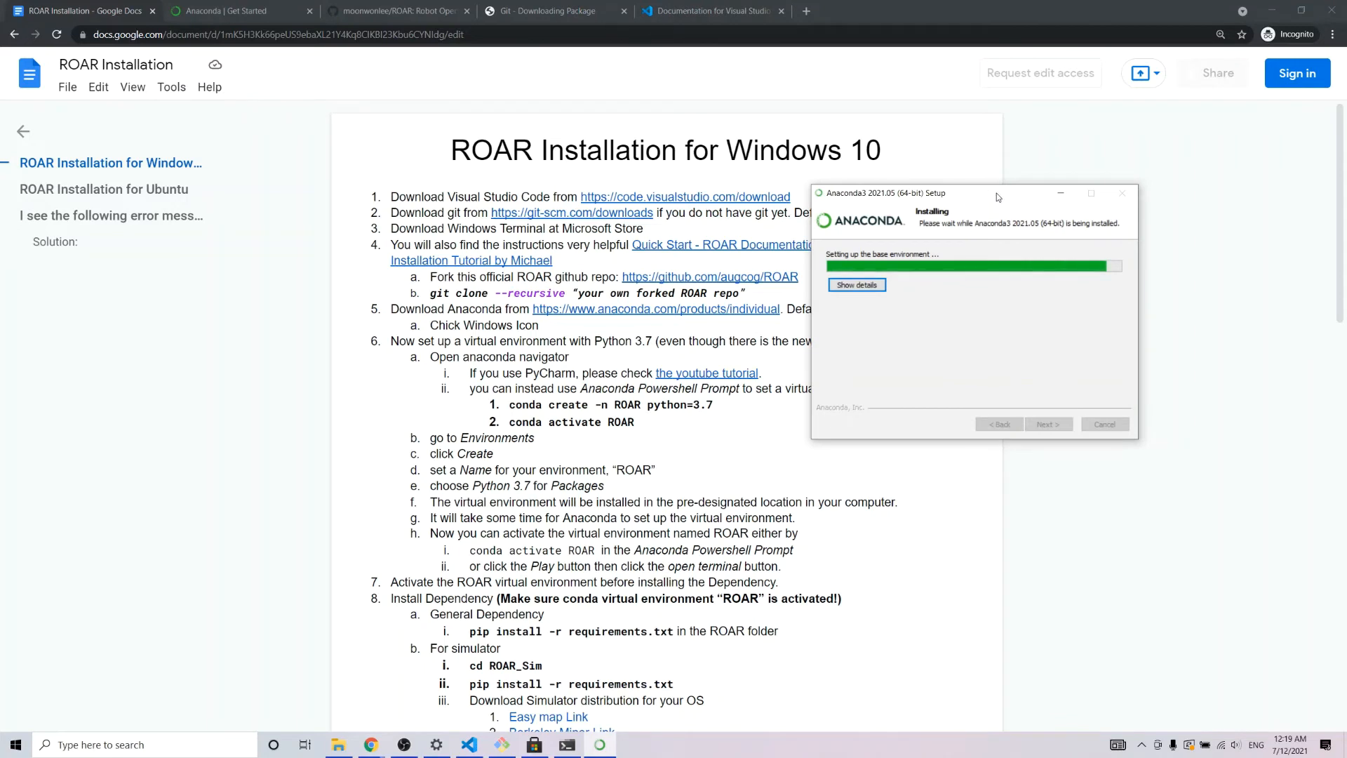
{"action": "left_click_drag", "start_coordinate": [996, 197], "coordinate": [1190, 127]}
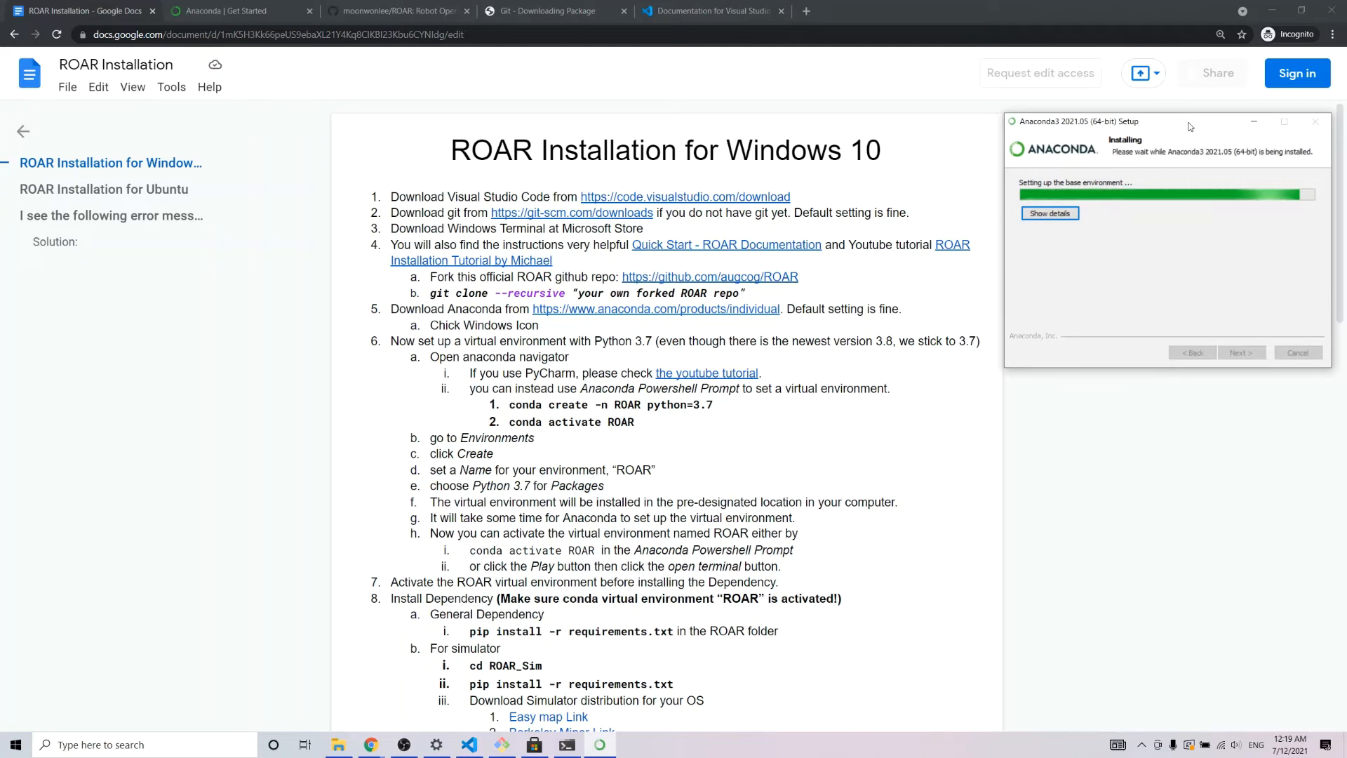
{"action": "left_click_drag", "start_coordinate": [1191, 127], "coordinate": [213, 267]}
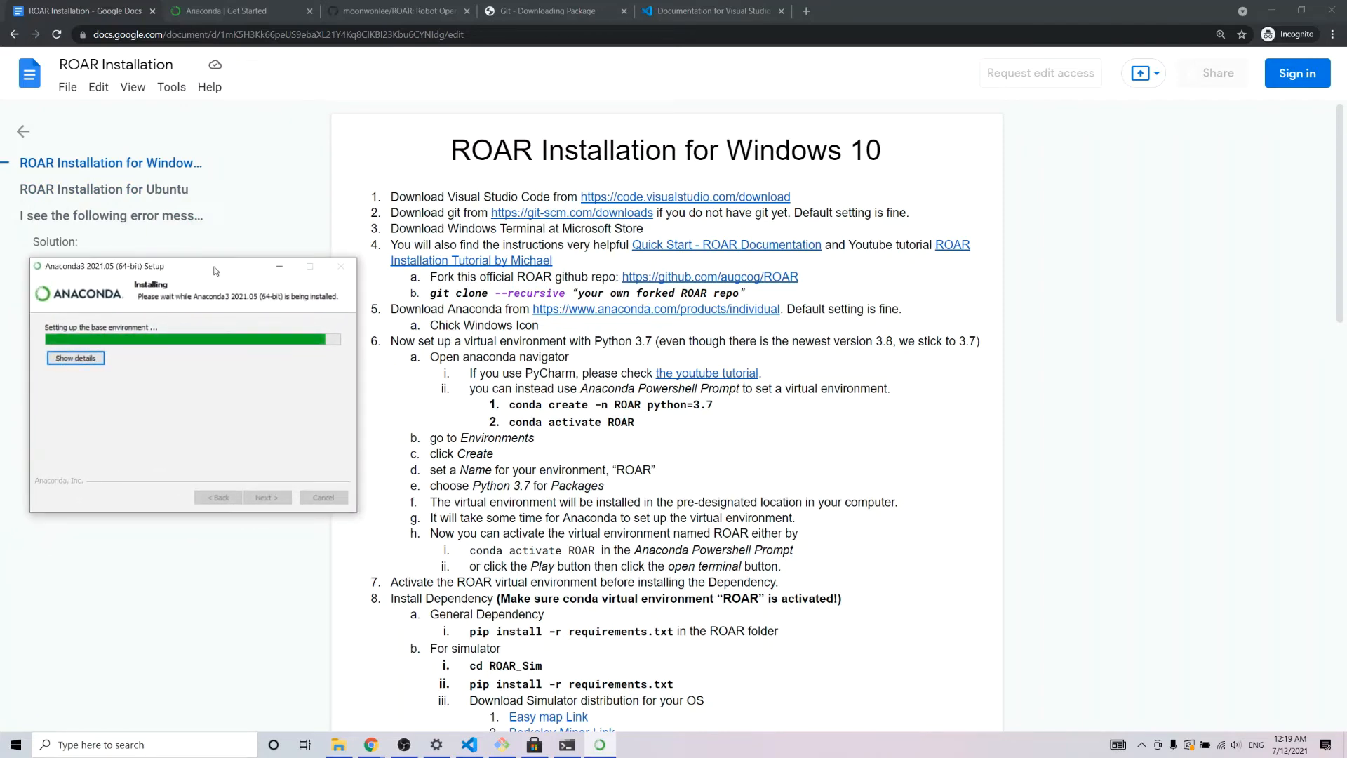
{"action": "left_click_drag", "start_coordinate": [214, 271], "coordinate": [205, 165]}
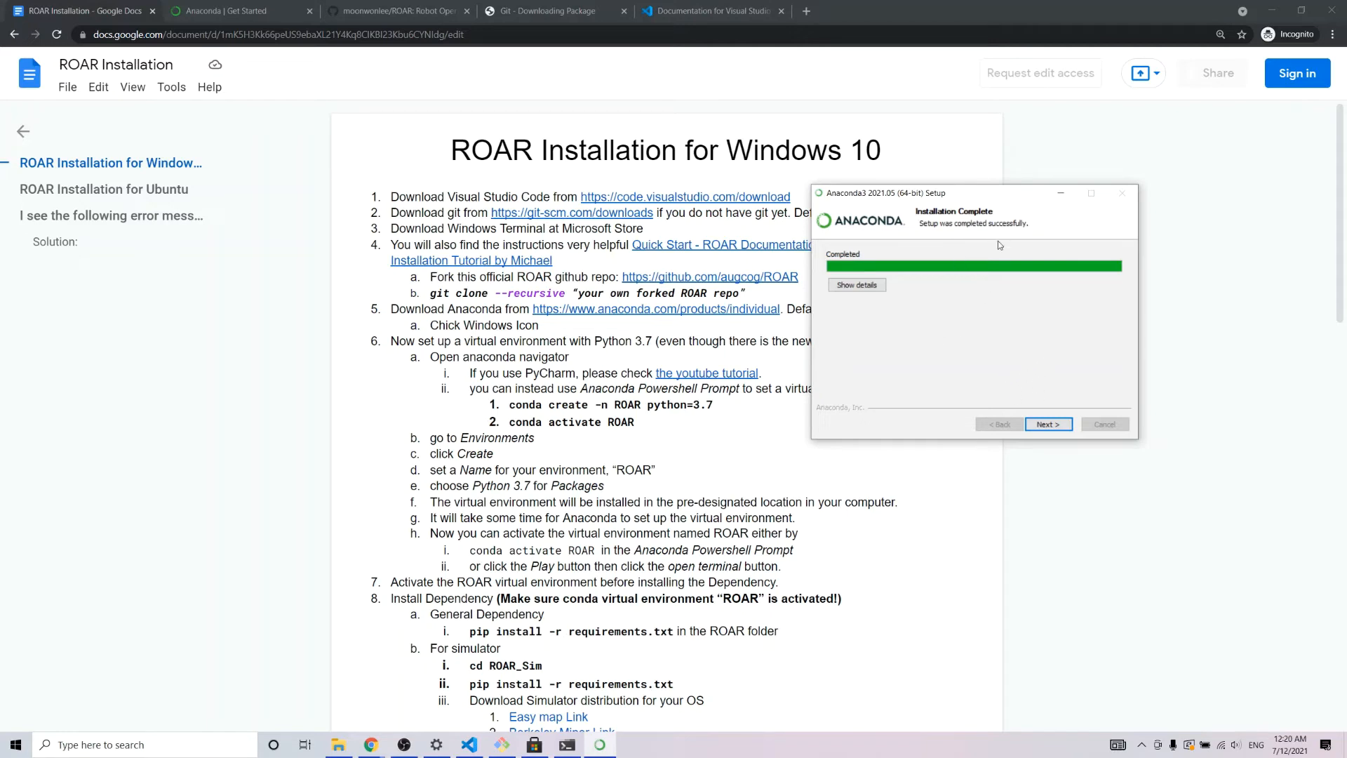
Complete the Anaconda3 2021.05 setup wizard through its remaining pages and finish the installation
{"action": "left_click", "coordinate": [1052, 424]}
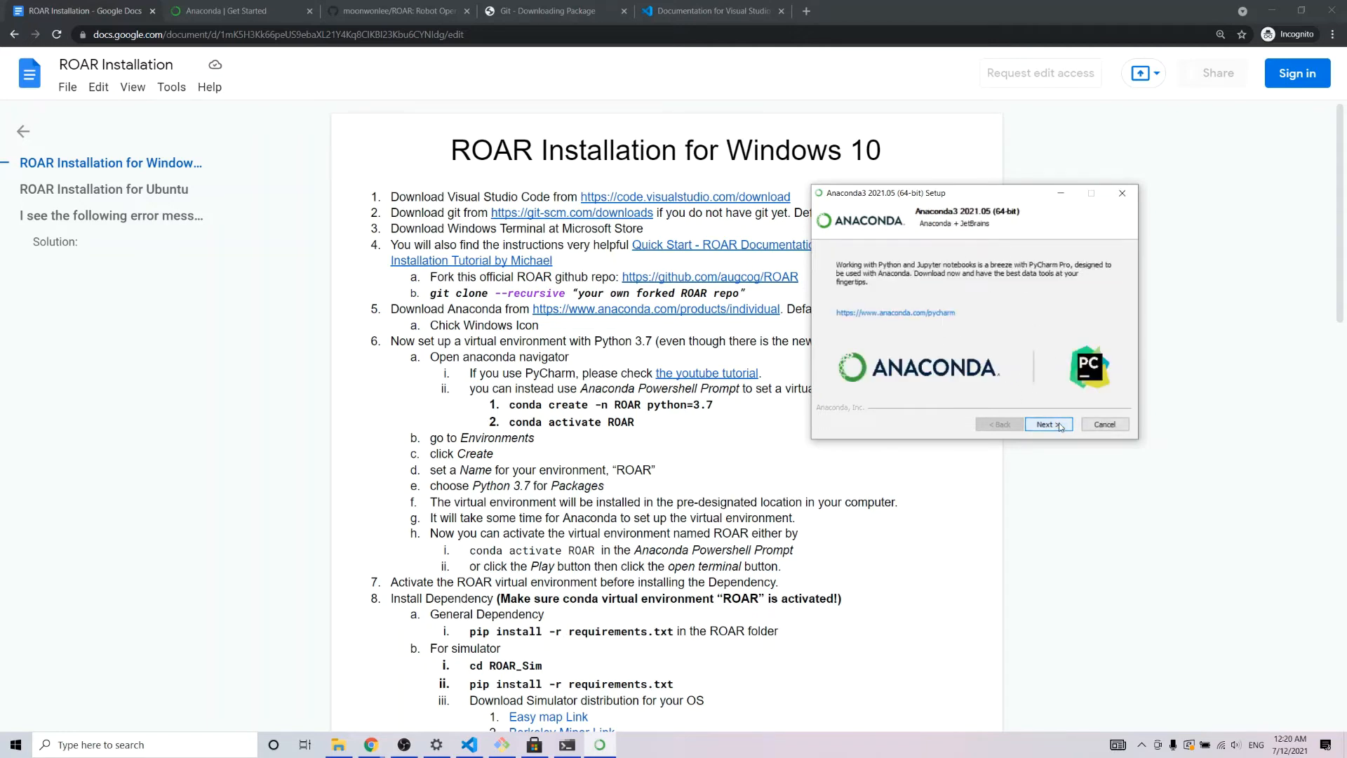
{"action": "left_click", "coordinate": [1060, 425]}
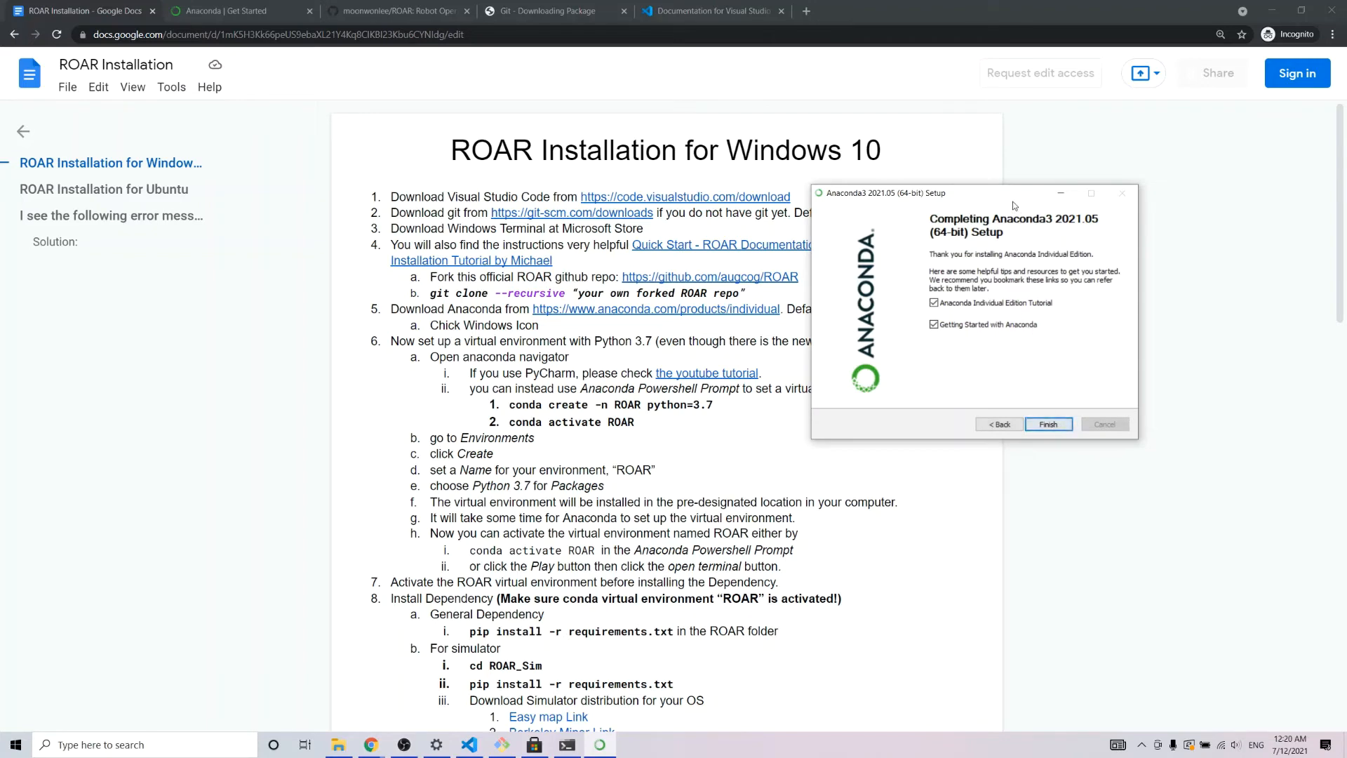
{"action": "left_click_drag", "start_coordinate": [1014, 200], "coordinate": [723, 281]}
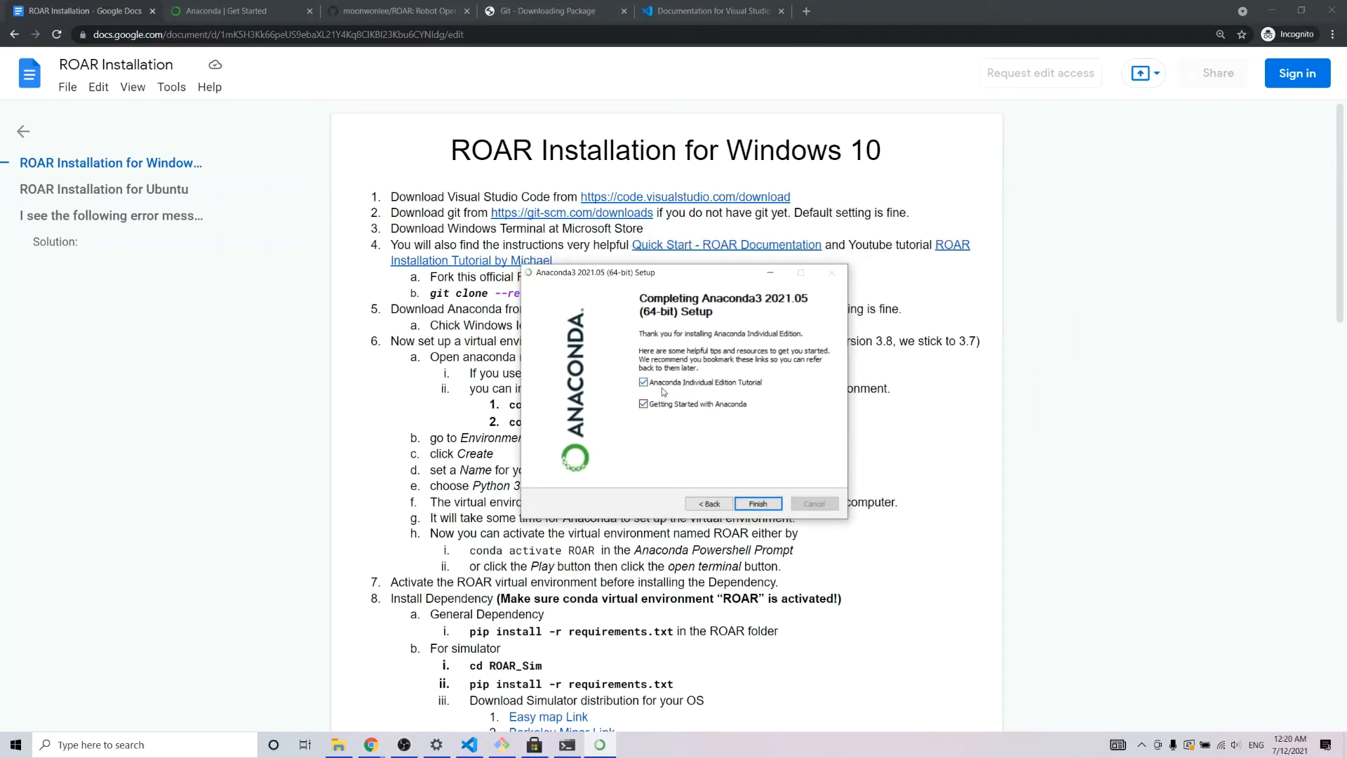
{"action": "left_click", "coordinate": [725, 385]}
{"action": "left_click", "coordinate": [766, 505]}
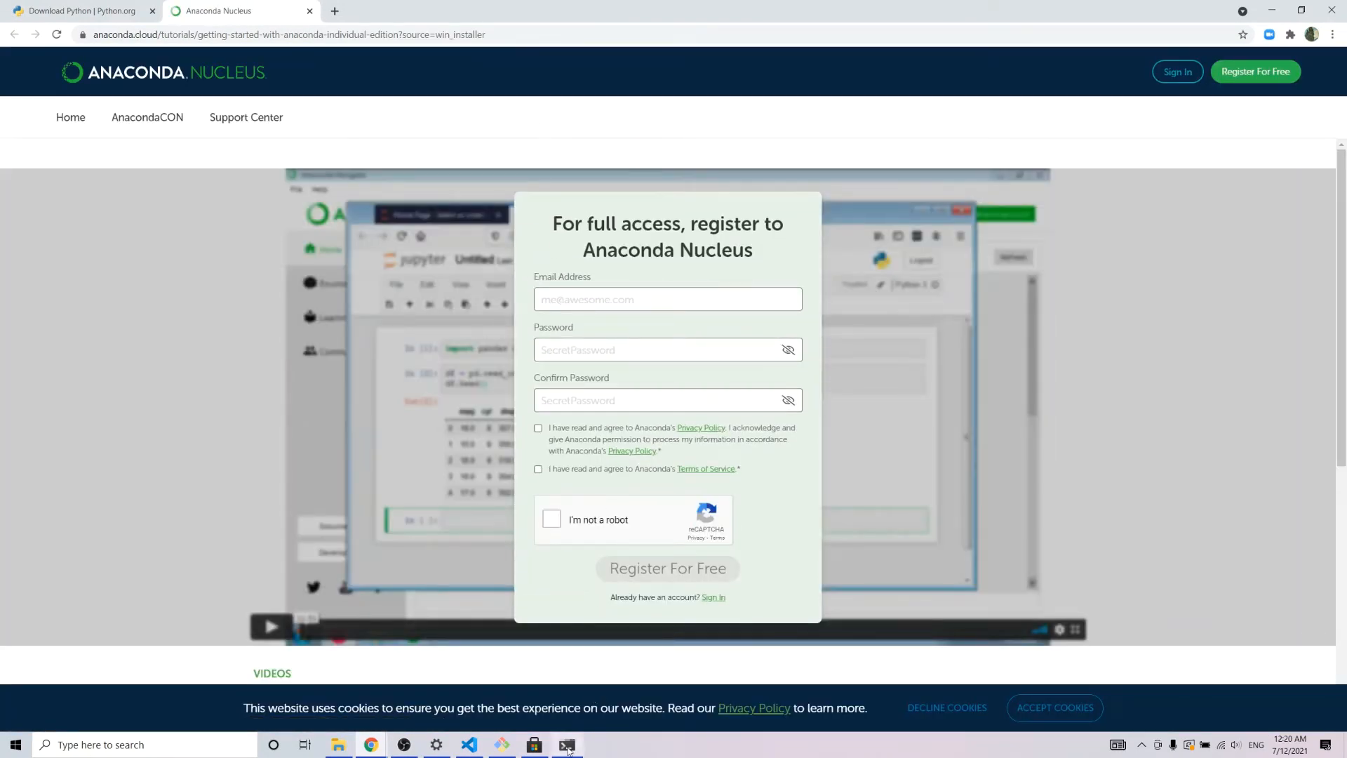
Find Anaconda Navigator (anaconda3) through the Windows search and launch it
{"action": "left_click", "coordinate": [152, 744]}
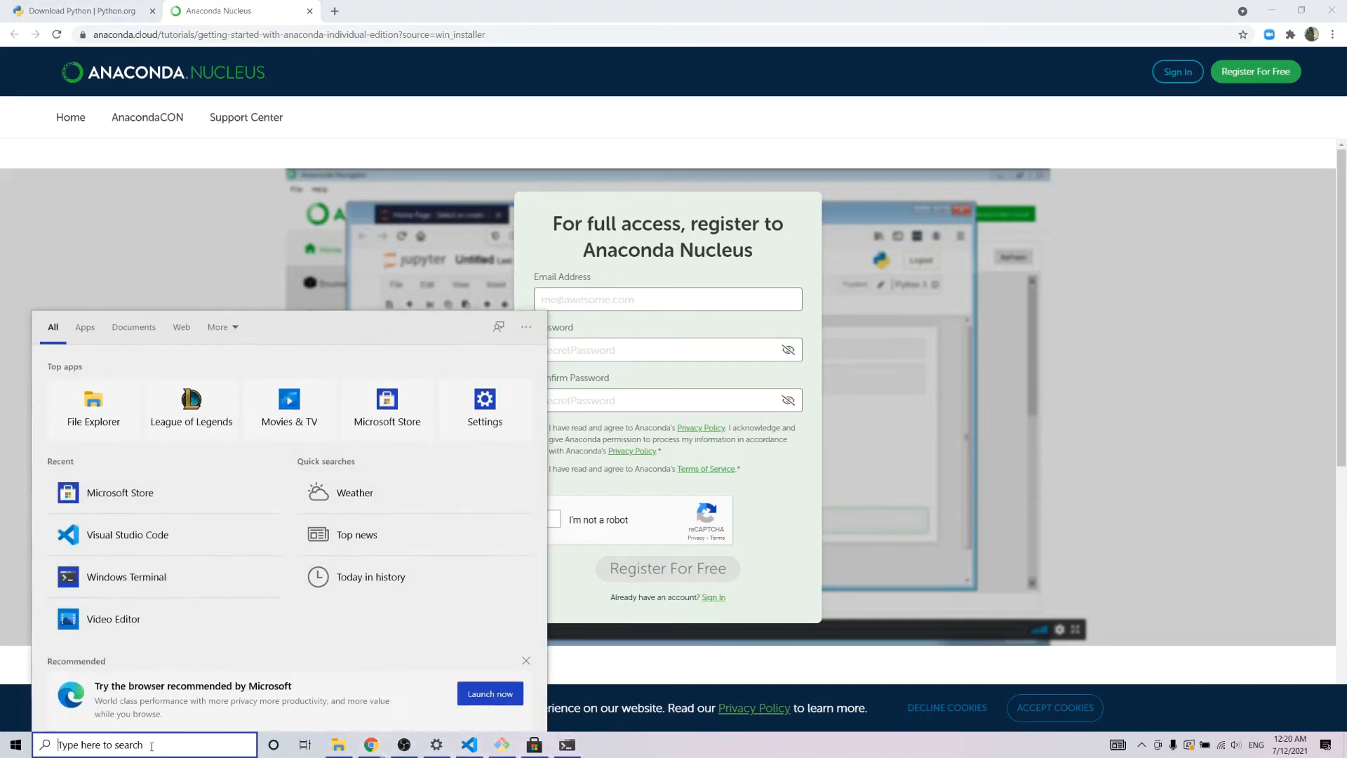
{"action": "type", "text": "an"}
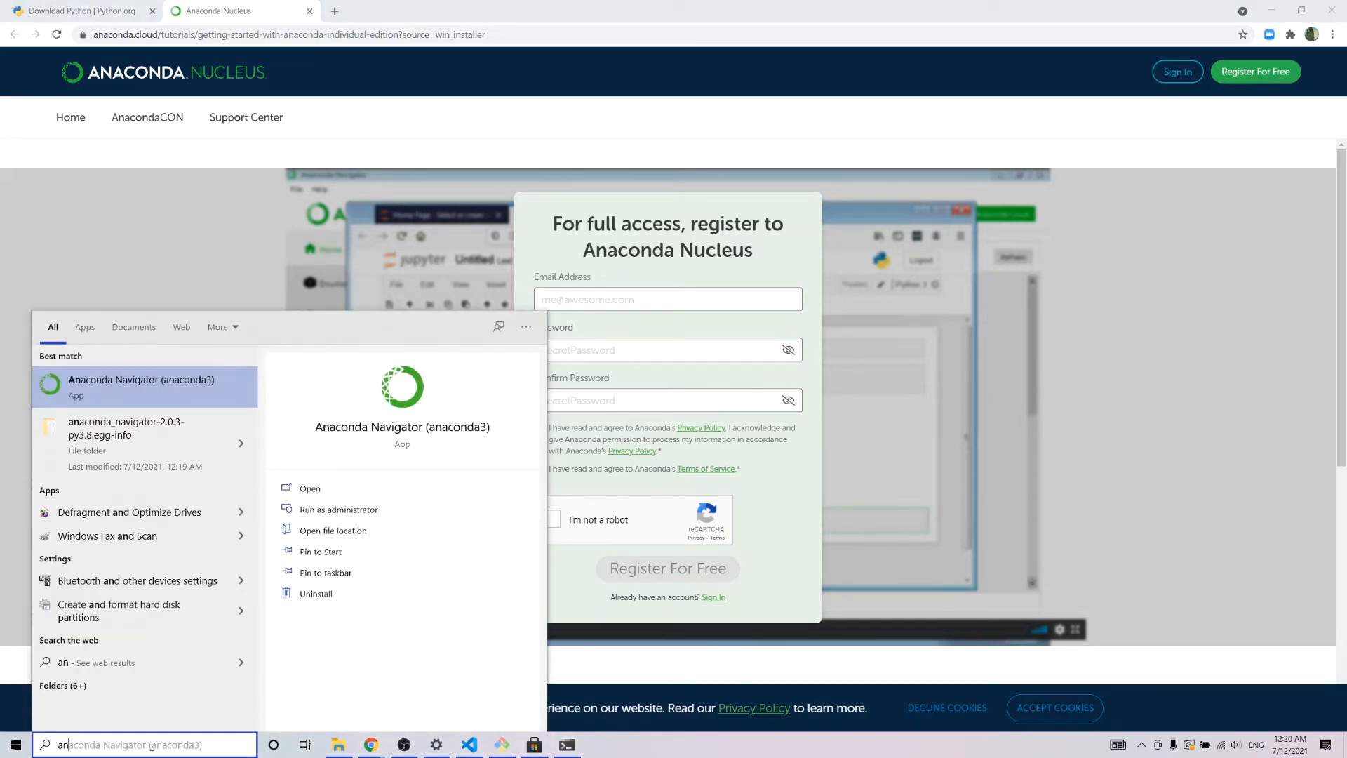
{"action": "key", "text": "Return"}
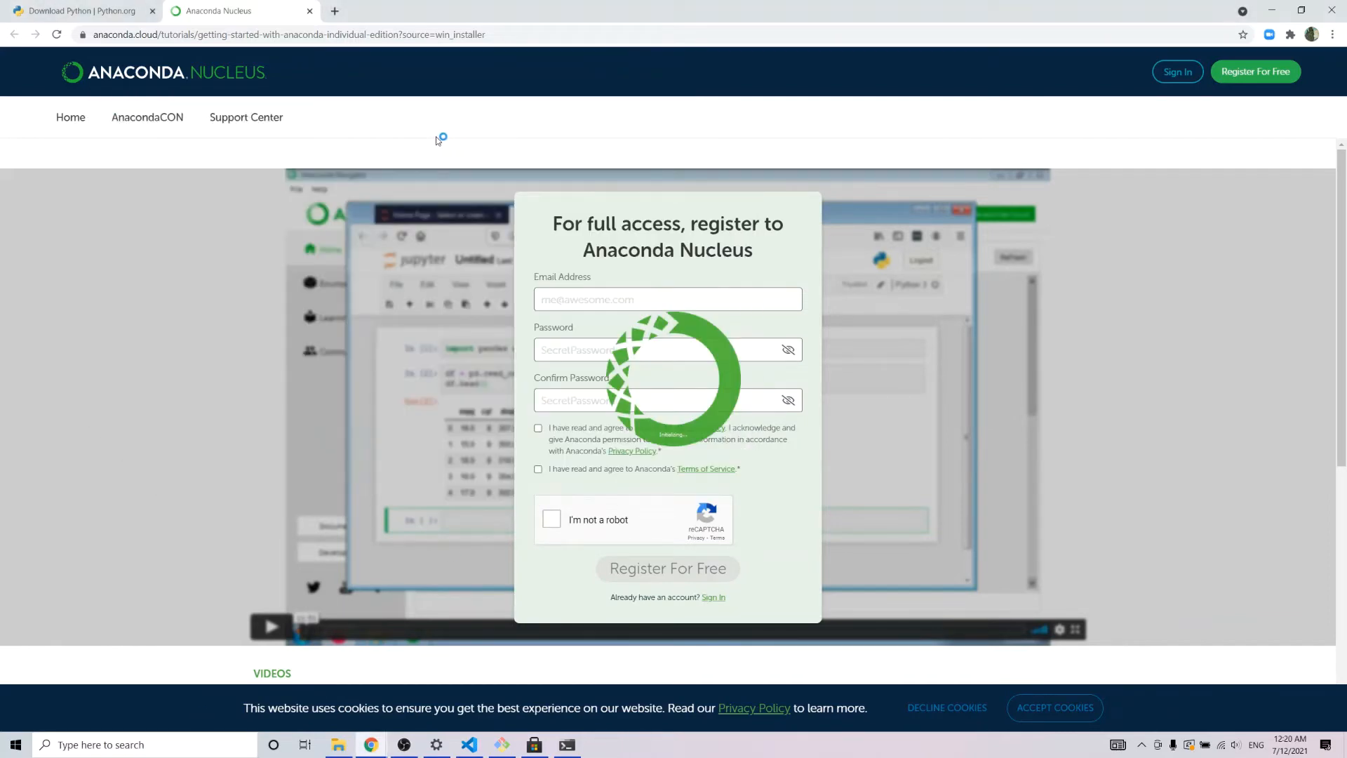
Close the Python download and Anaconda Nucleus pages in the browser and switch to Anaconda Navigator
{"action": "left_click", "coordinate": [83, 13]}
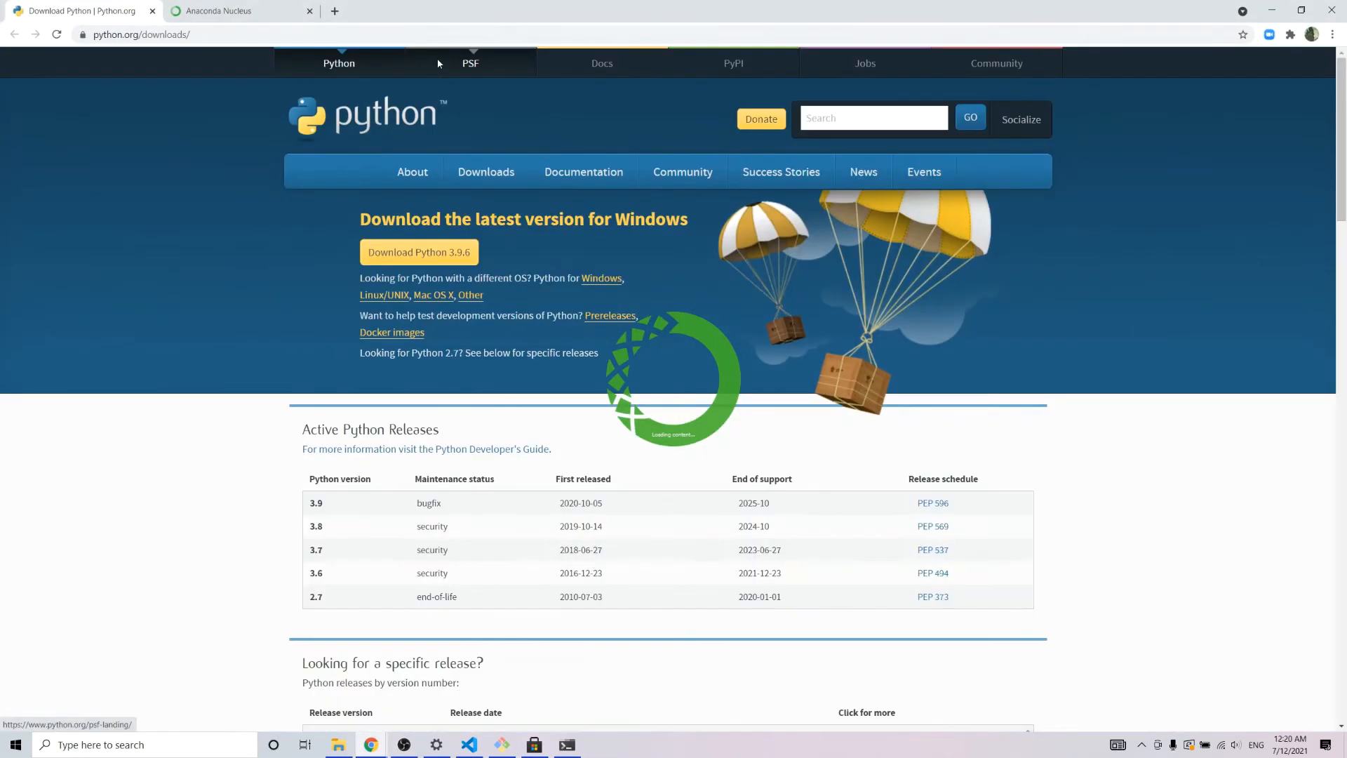
{"action": "left_click", "coordinate": [152, 11]}
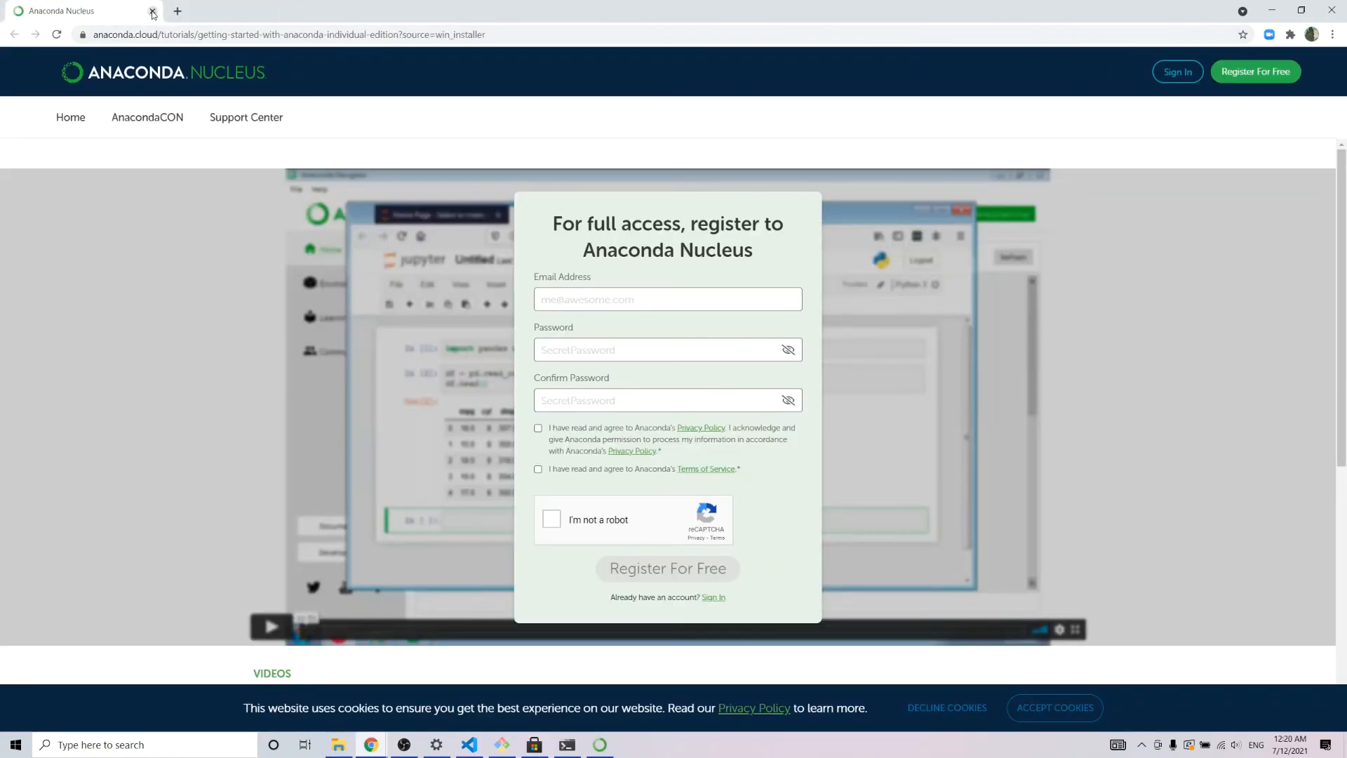
{"action": "left_click", "coordinate": [152, 11]}
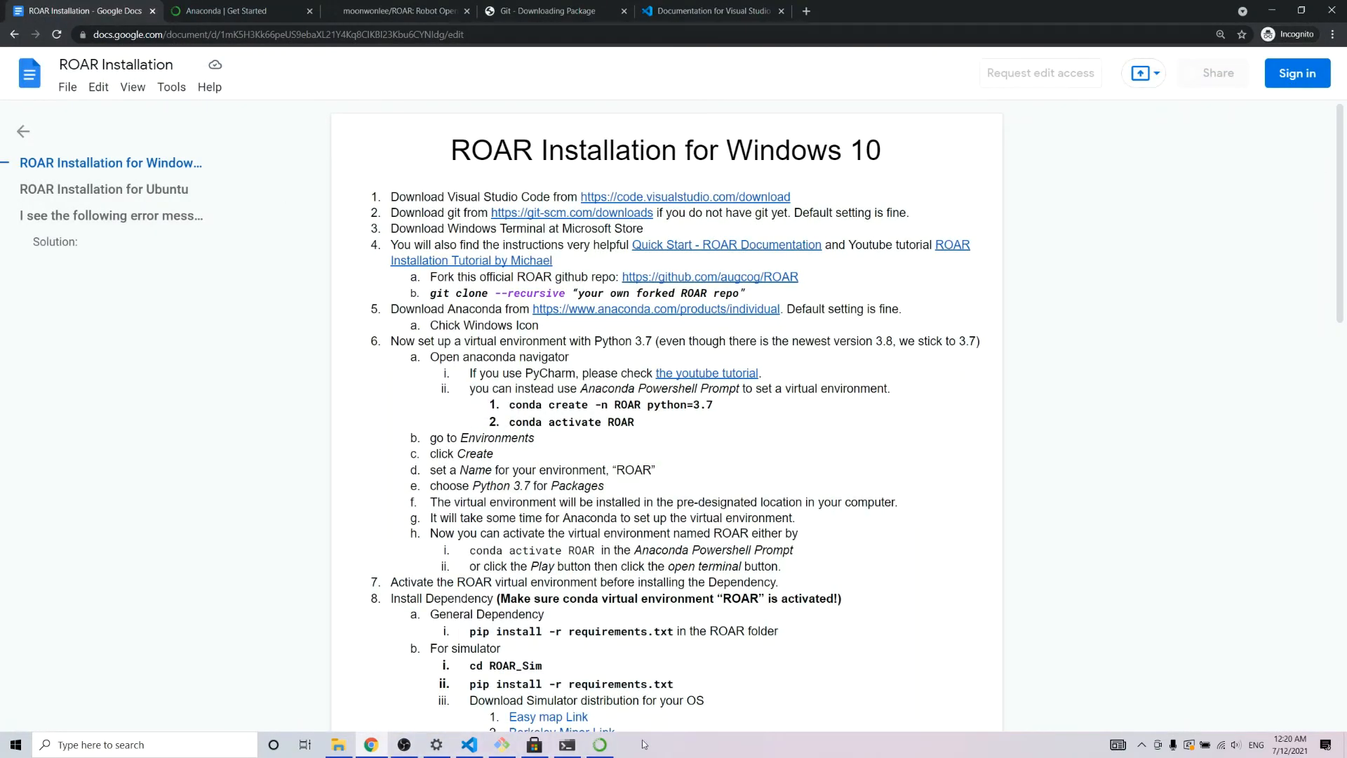
{"action": "left_click", "coordinate": [600, 745]}
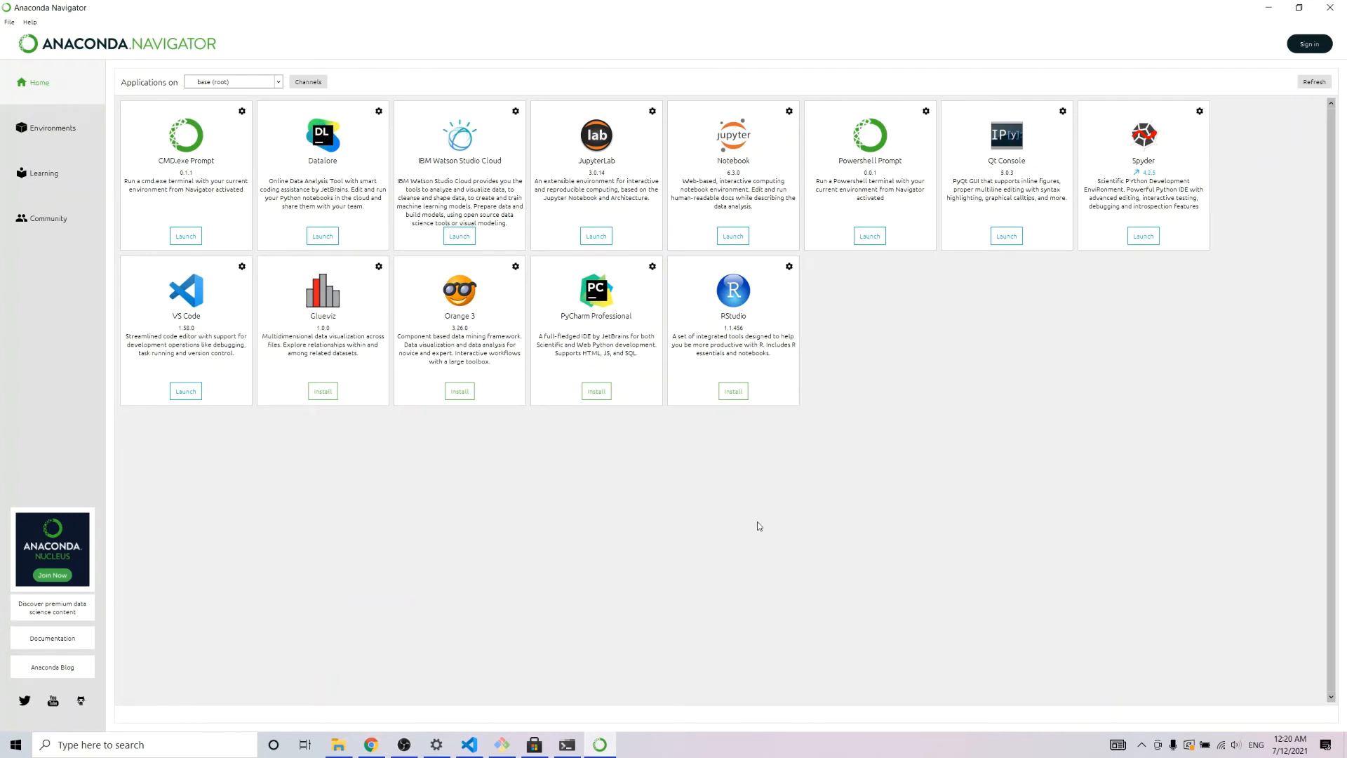
Place the ROAR installation guide side by side with Anaconda Navigator and show Navigator's Environments page
{"action": "key", "text": "alt+Tab"}
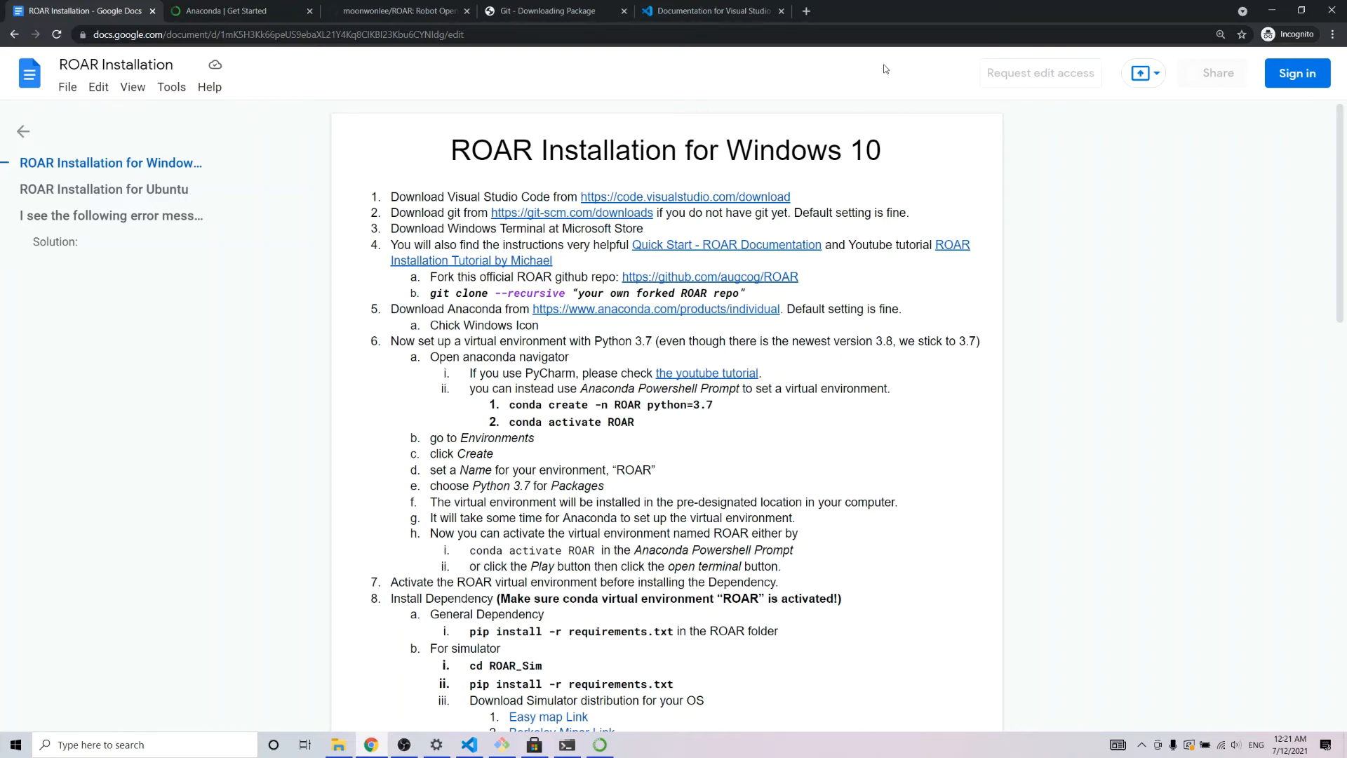
{"action": "key", "text": "super+Left"}
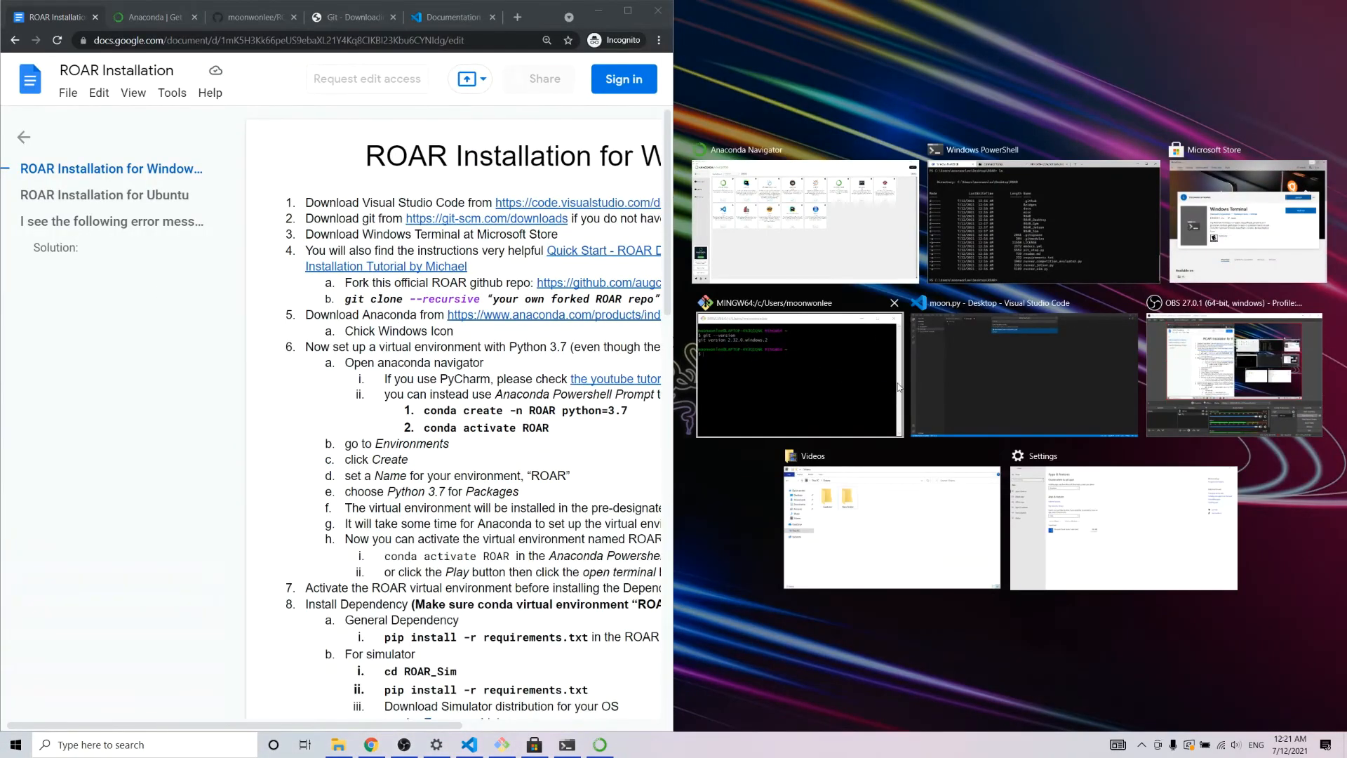
{"action": "left_click", "coordinate": [793, 231]}
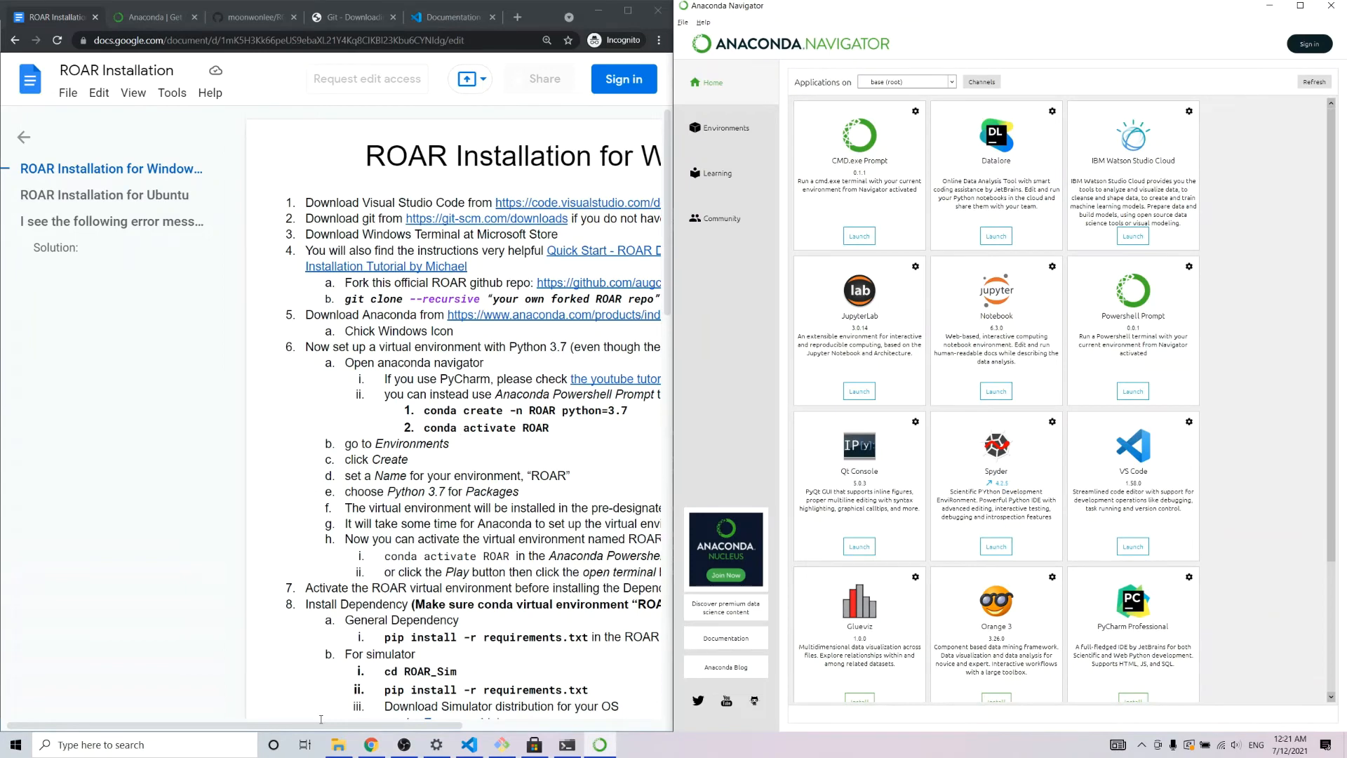
{"action": "left_click_drag", "start_coordinate": [321, 723], "coordinate": [481, 724]}
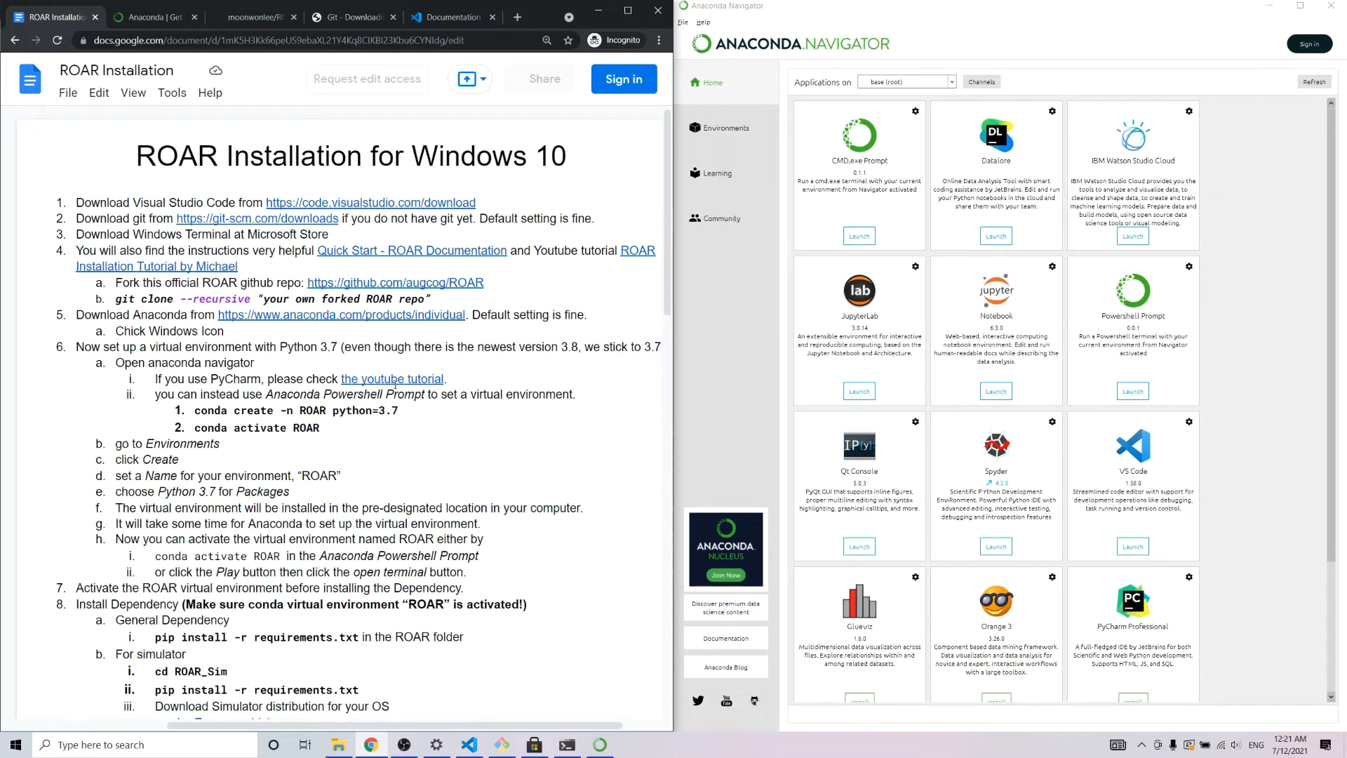
{"action": "scroll", "coordinate": [284, 416], "scroll_direction": "right", "scroll_amount": 1}
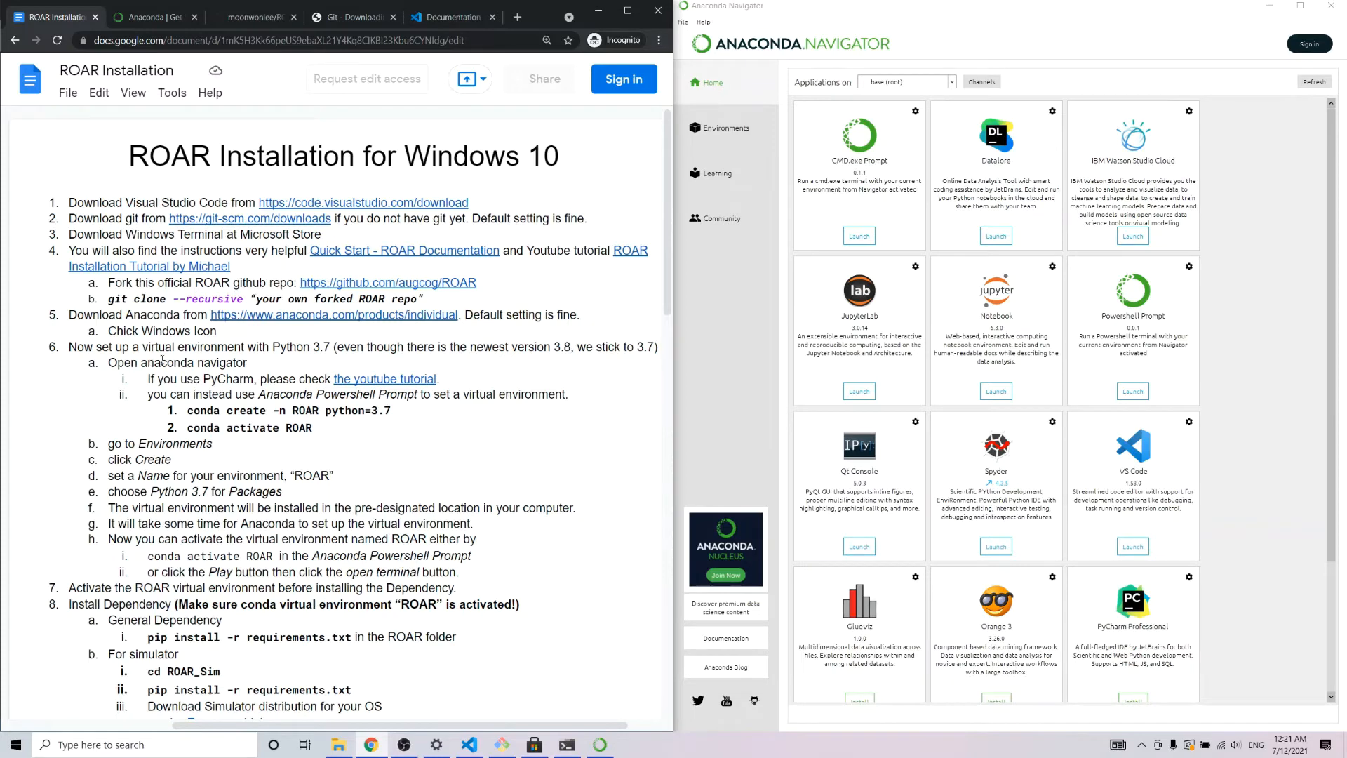
{"action": "left_click", "coordinate": [724, 51]}
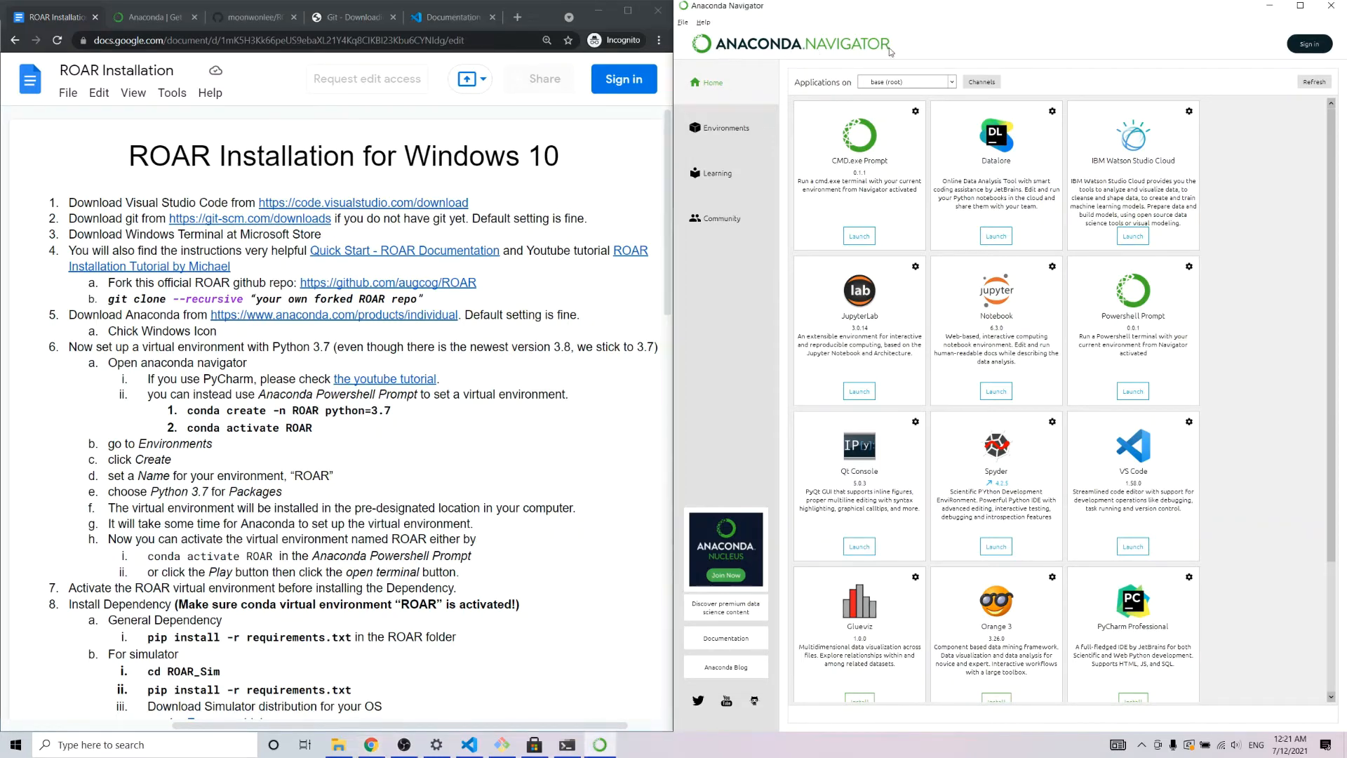
{"action": "left_click", "coordinate": [735, 131]}
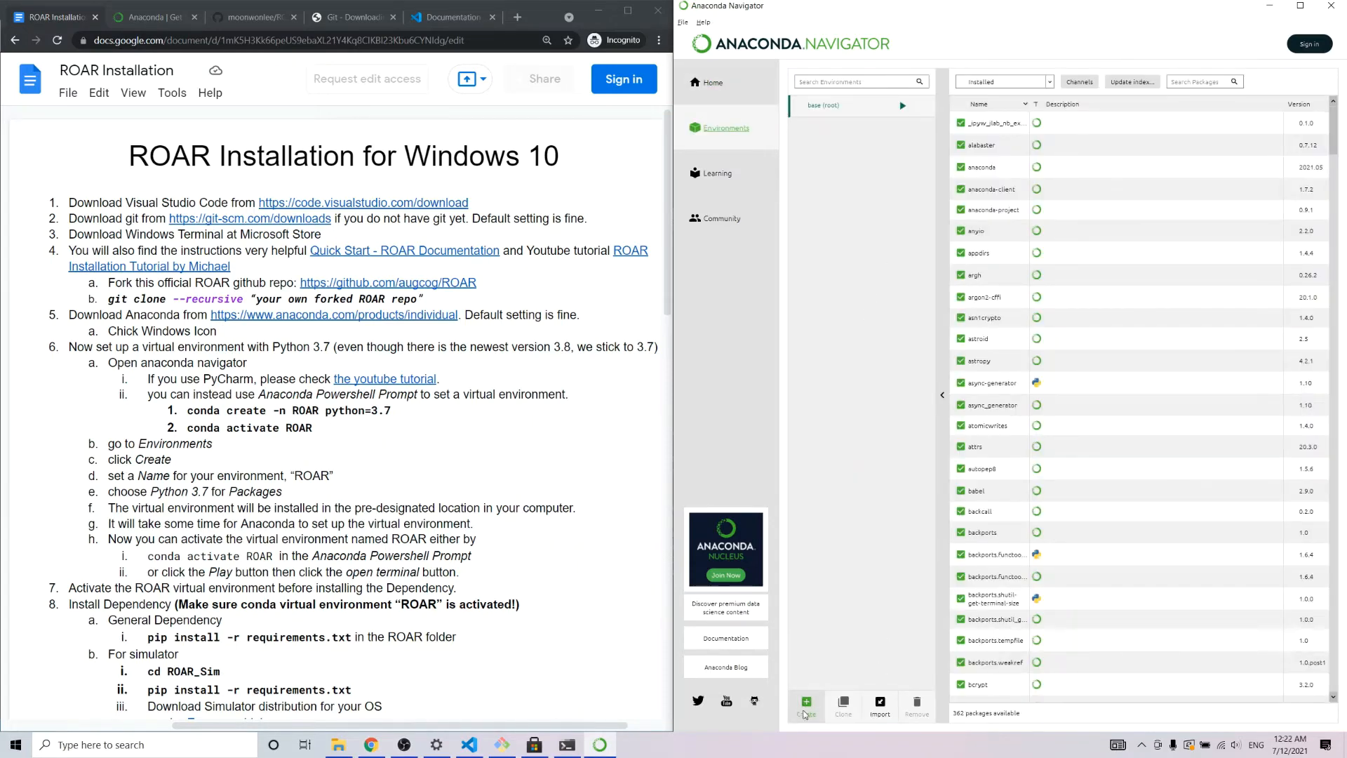
{"action": "left_click", "coordinate": [806, 709]}
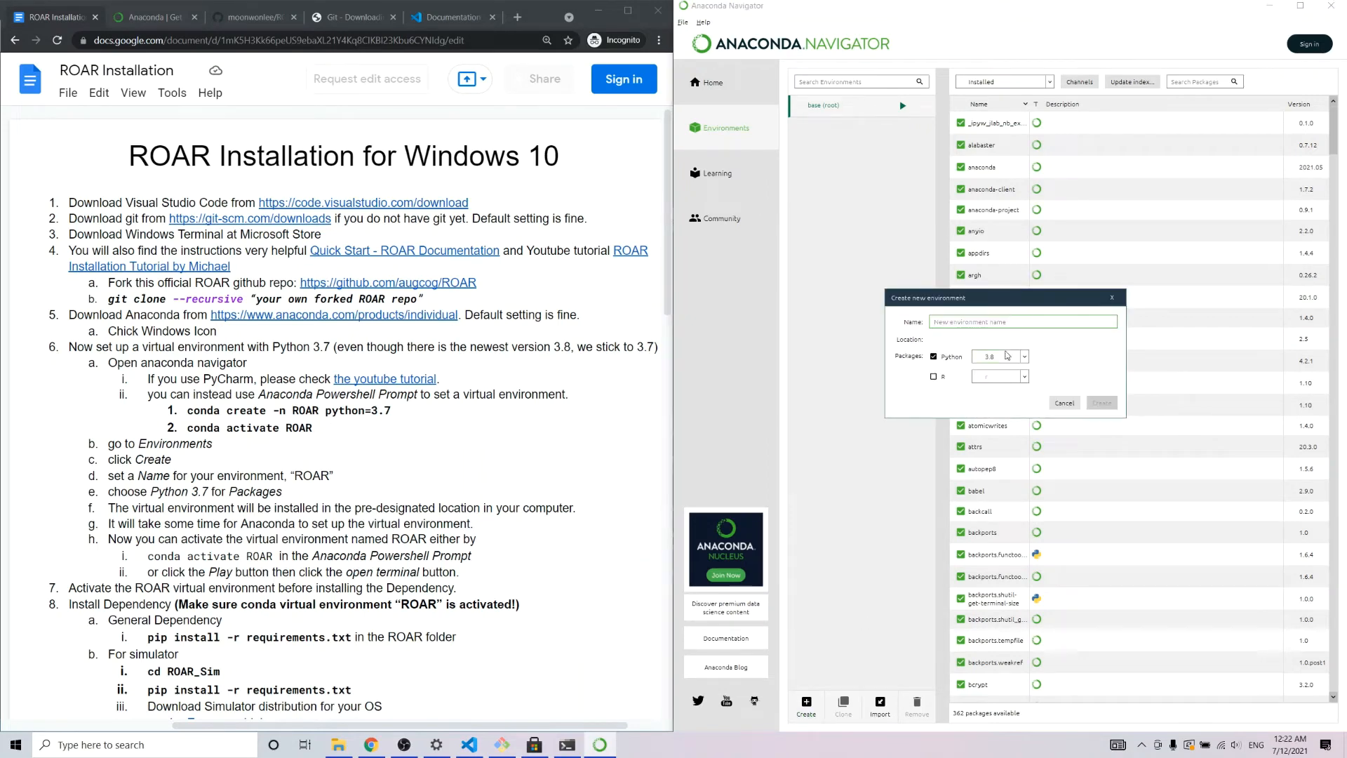
{"action": "type", "text": "ROAR"}
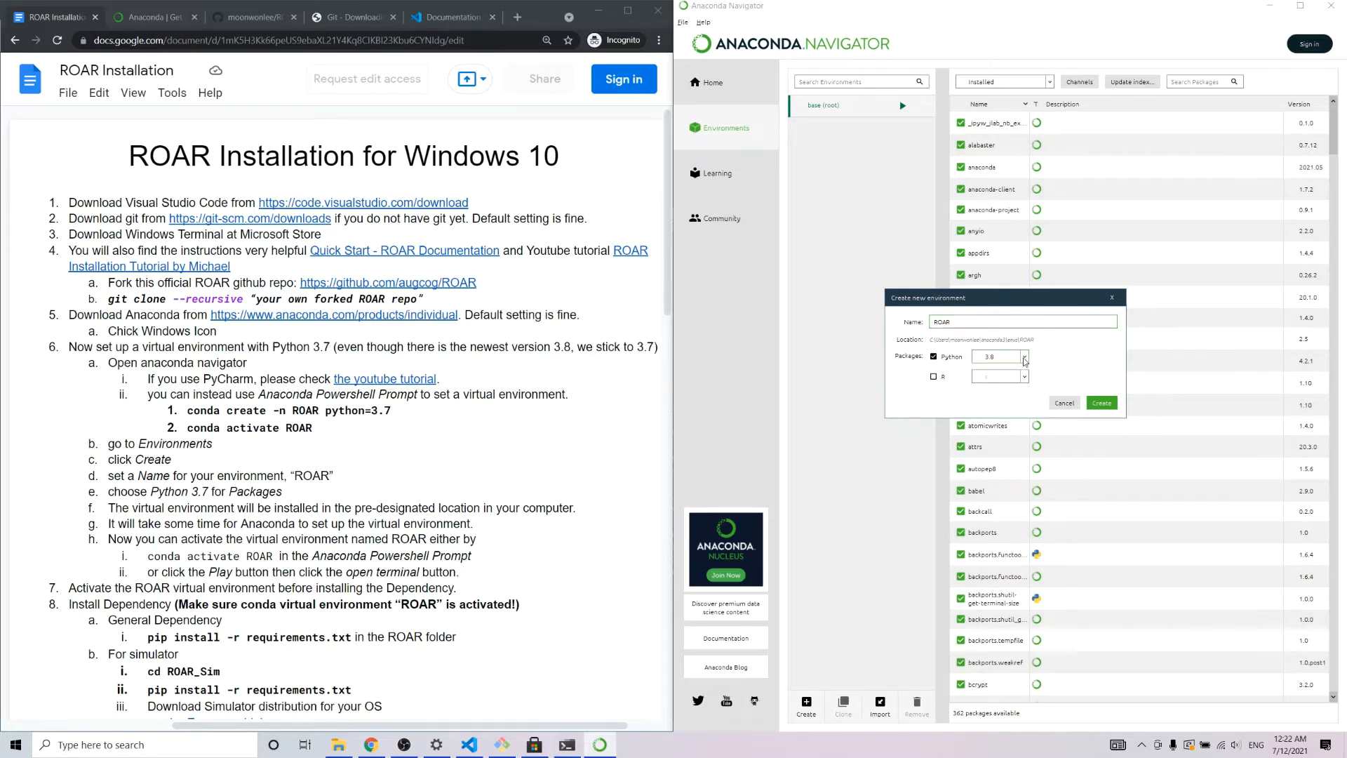
{"action": "left_click", "coordinate": [999, 359]}
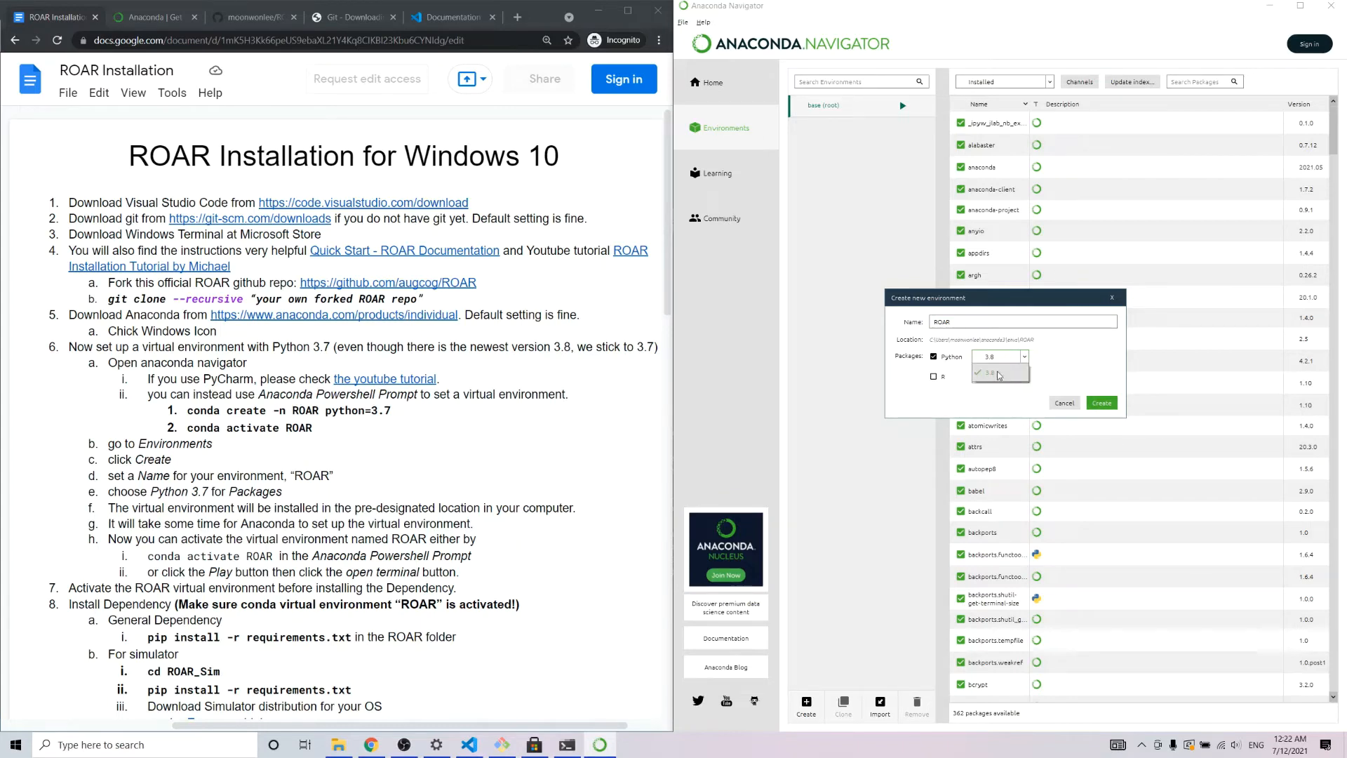
{"action": "left_click", "coordinate": [999, 374]}
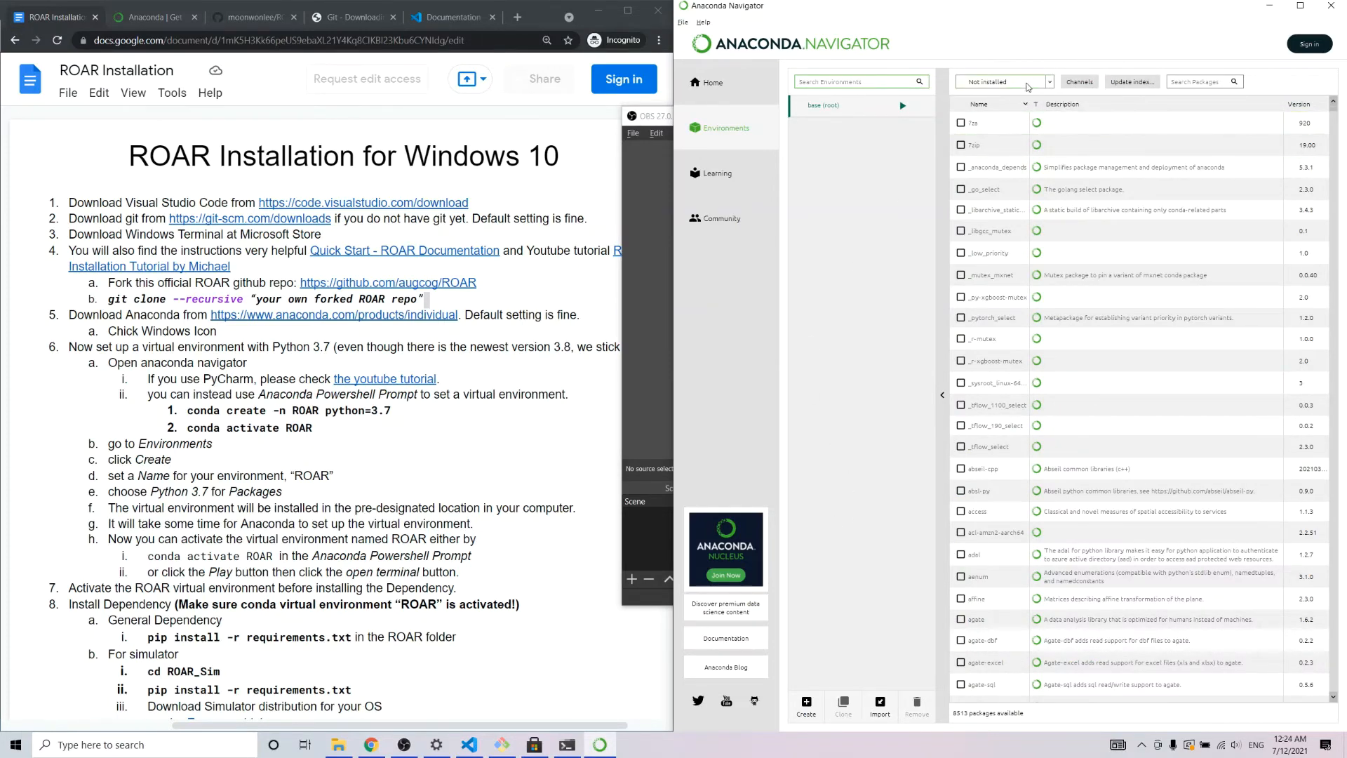
Update the package index and create a new environment named ROAR with Python 3.7
{"action": "left_click", "coordinate": [1128, 83]}
{"action": "left_click", "coordinate": [807, 703]}
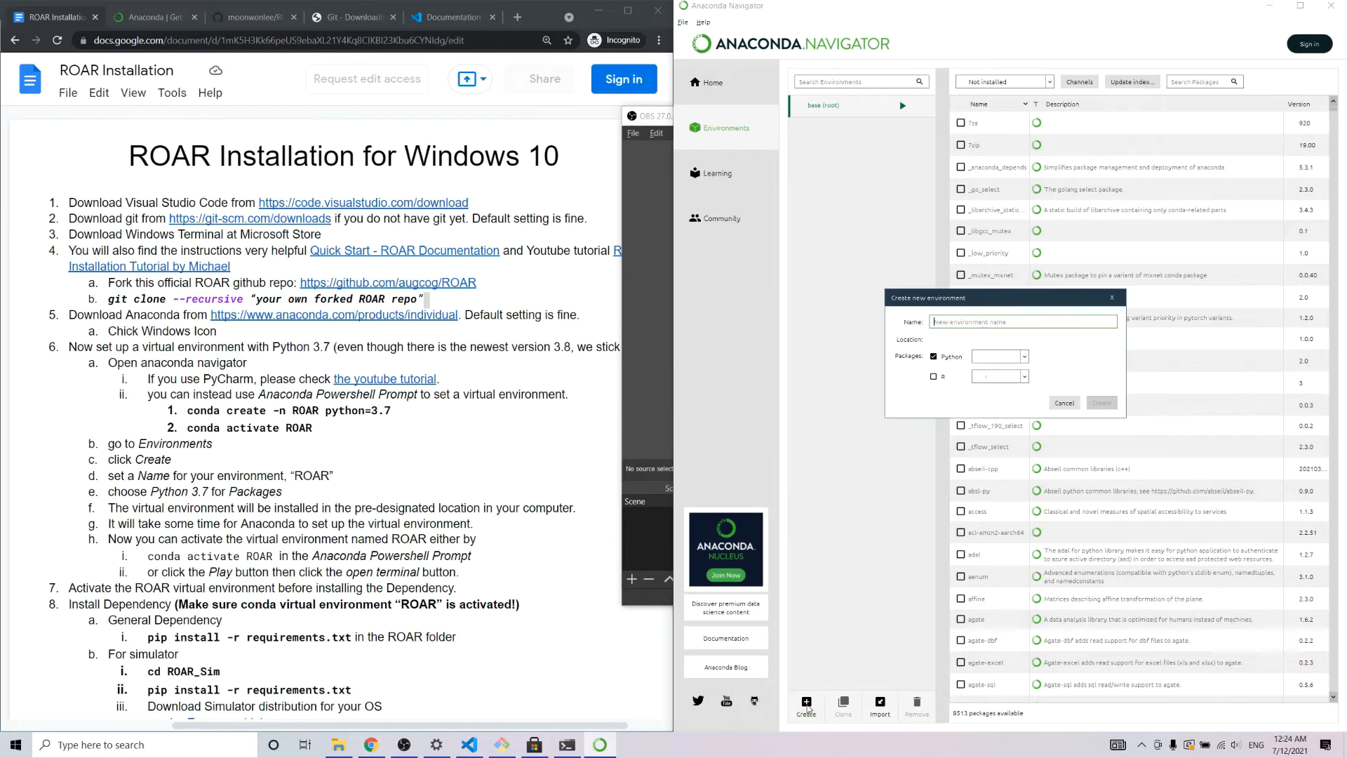
{"action": "left_click", "coordinate": [1025, 356]}
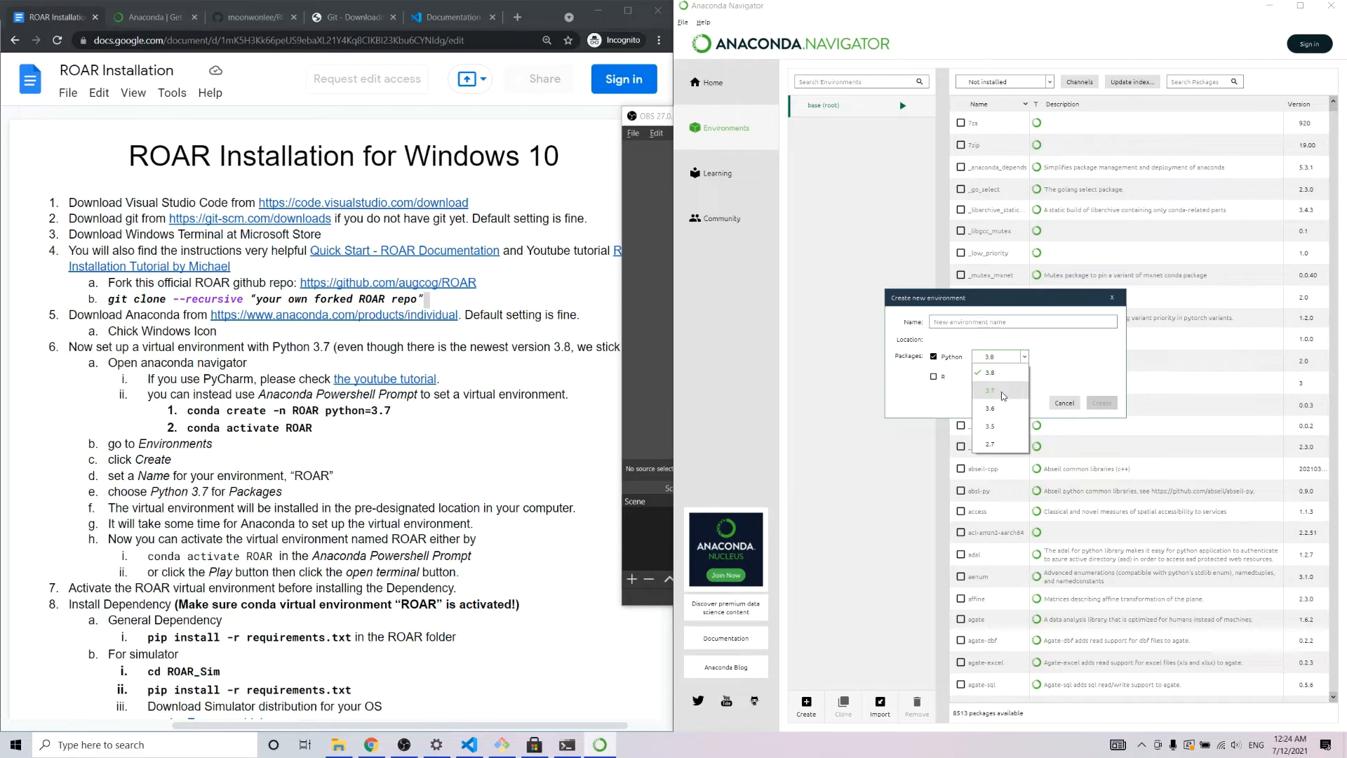
{"action": "left_click", "coordinate": [999, 395]}
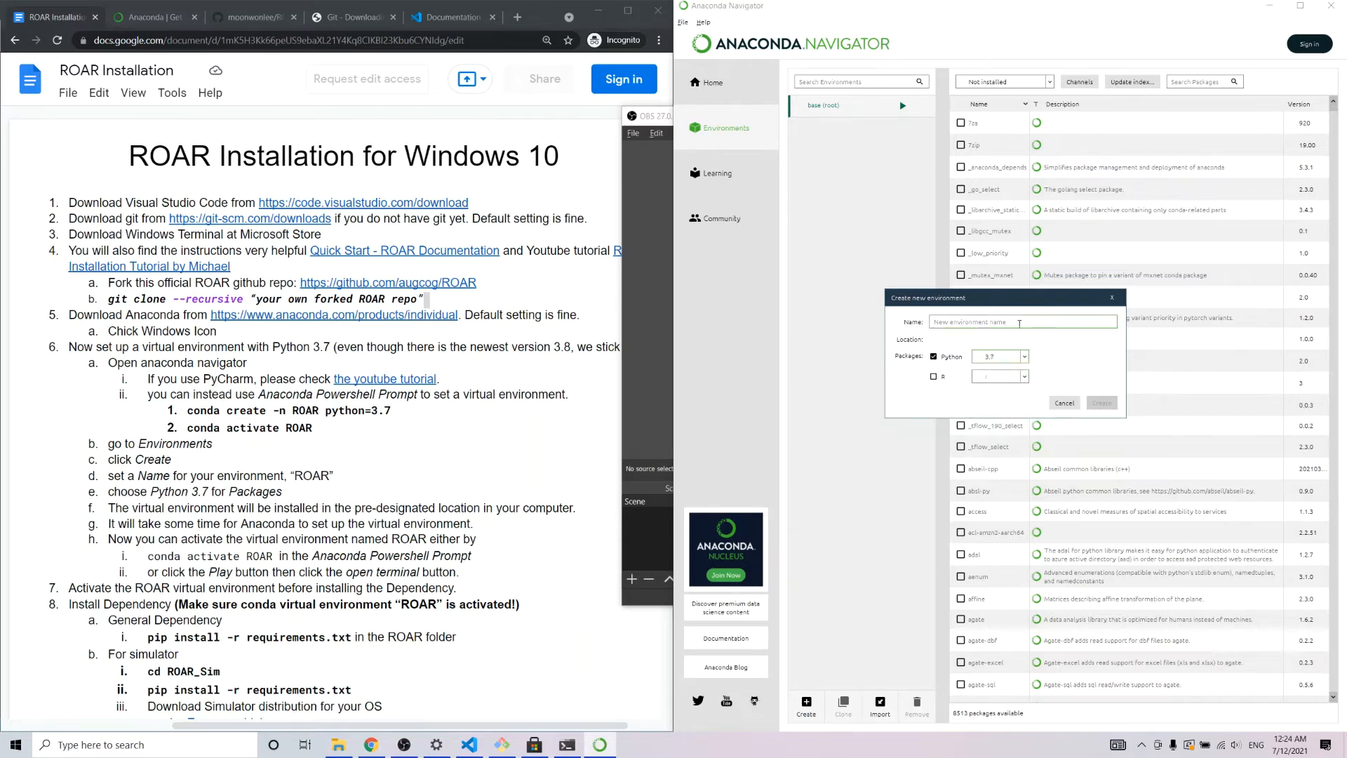
{"action": "left_click", "coordinate": [1000, 322]}
{"action": "type", "text": "ROAR"}
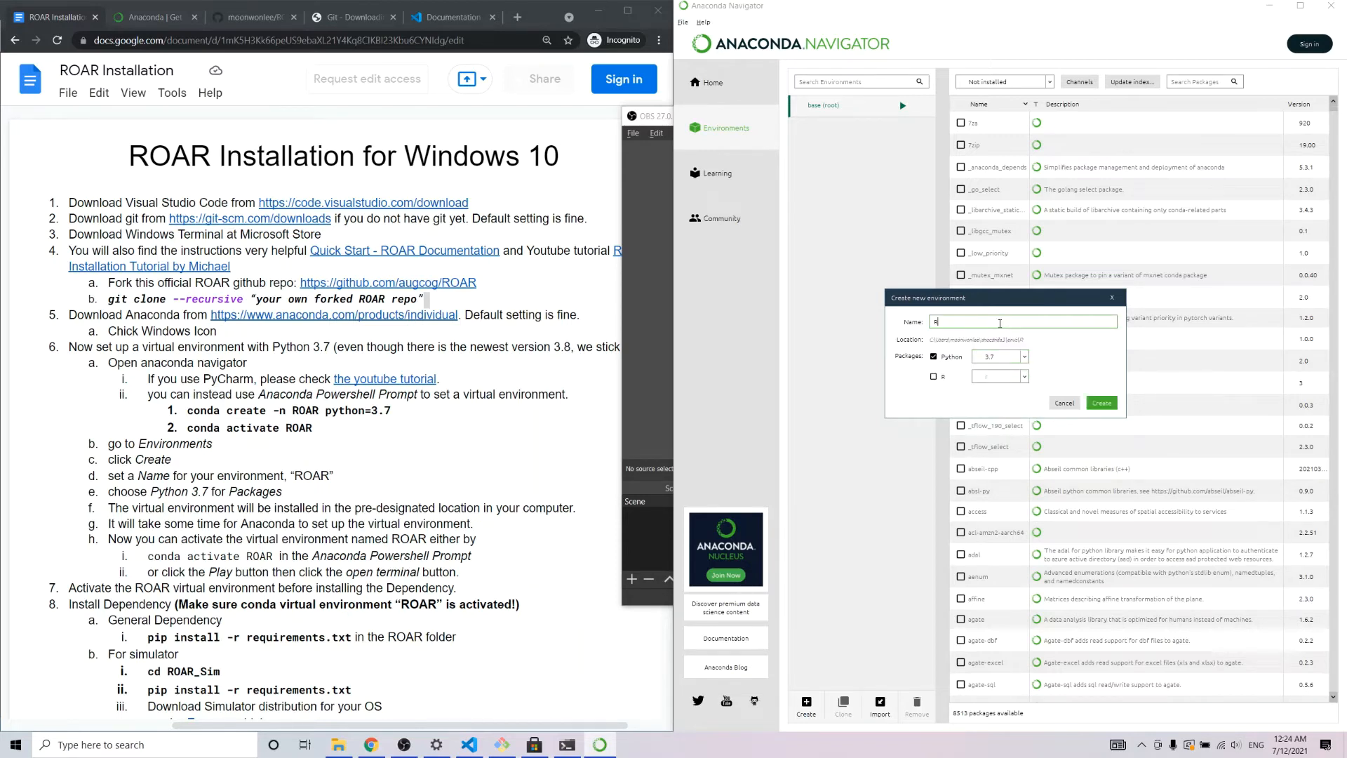
{"action": "left_click", "coordinate": [1106, 403]}
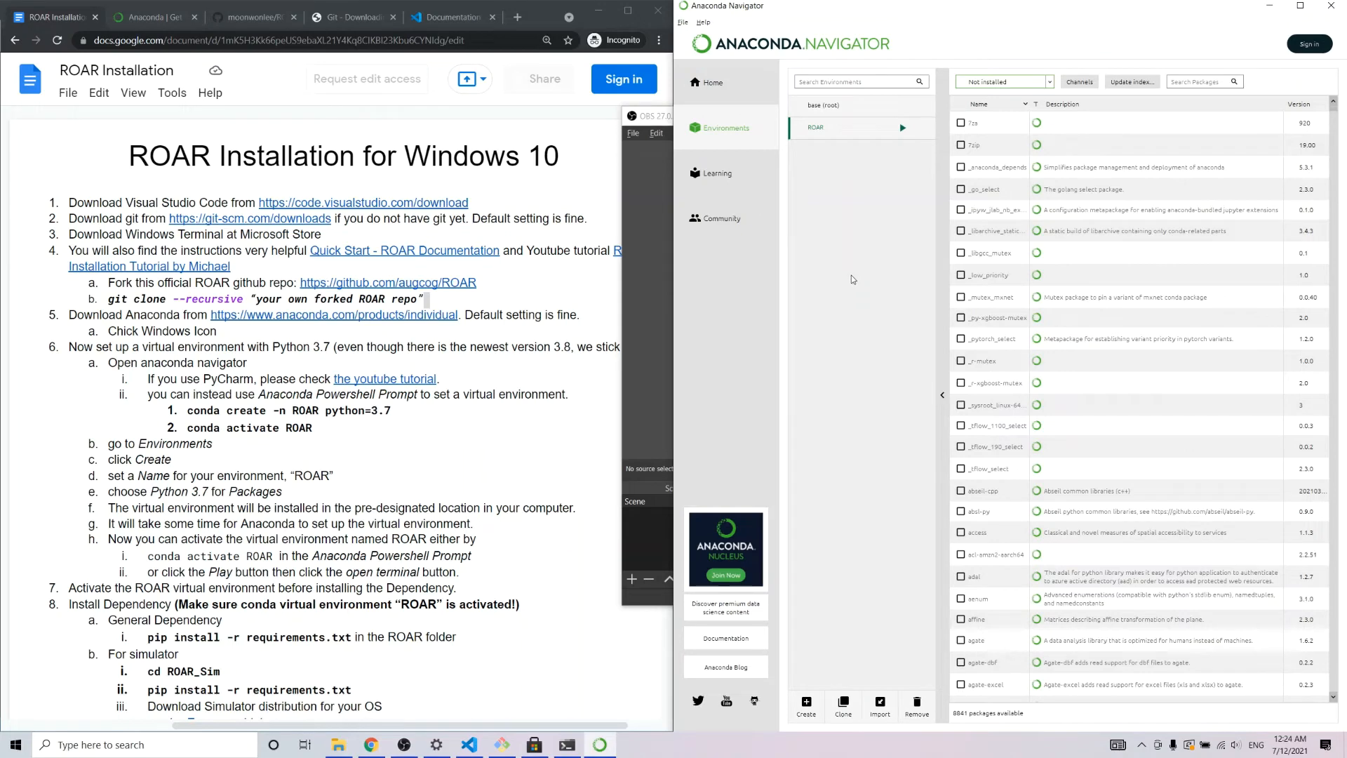
List the ROAR environment's installed packages and highlight "Anaconda Powershell Prompt" in the installation guide
{"action": "left_click", "coordinate": [1021, 87]}
{"action": "left_click", "coordinate": [1012, 104]}
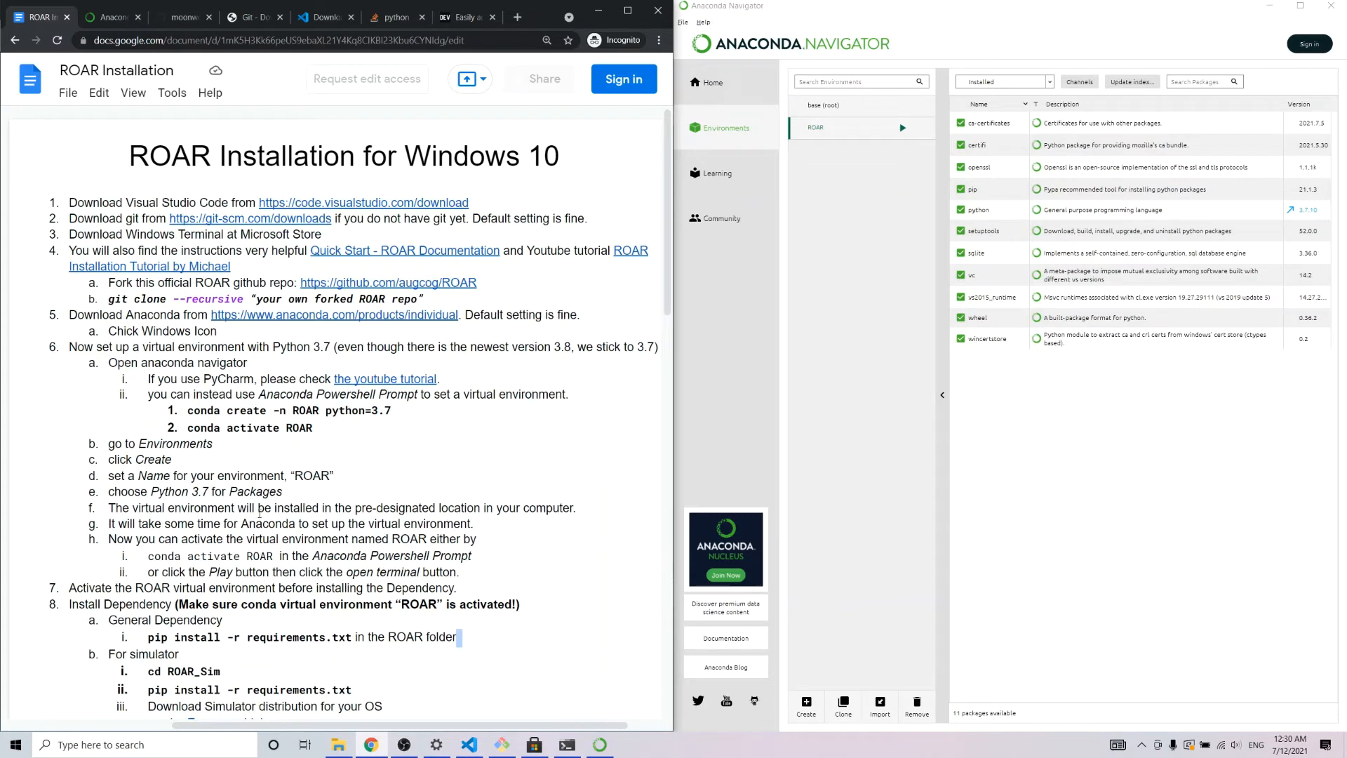
{"action": "left_click", "coordinate": [243, 526]}
{"action": "left_click_drag", "start_coordinate": [397, 397], "coordinate": [418, 398]}
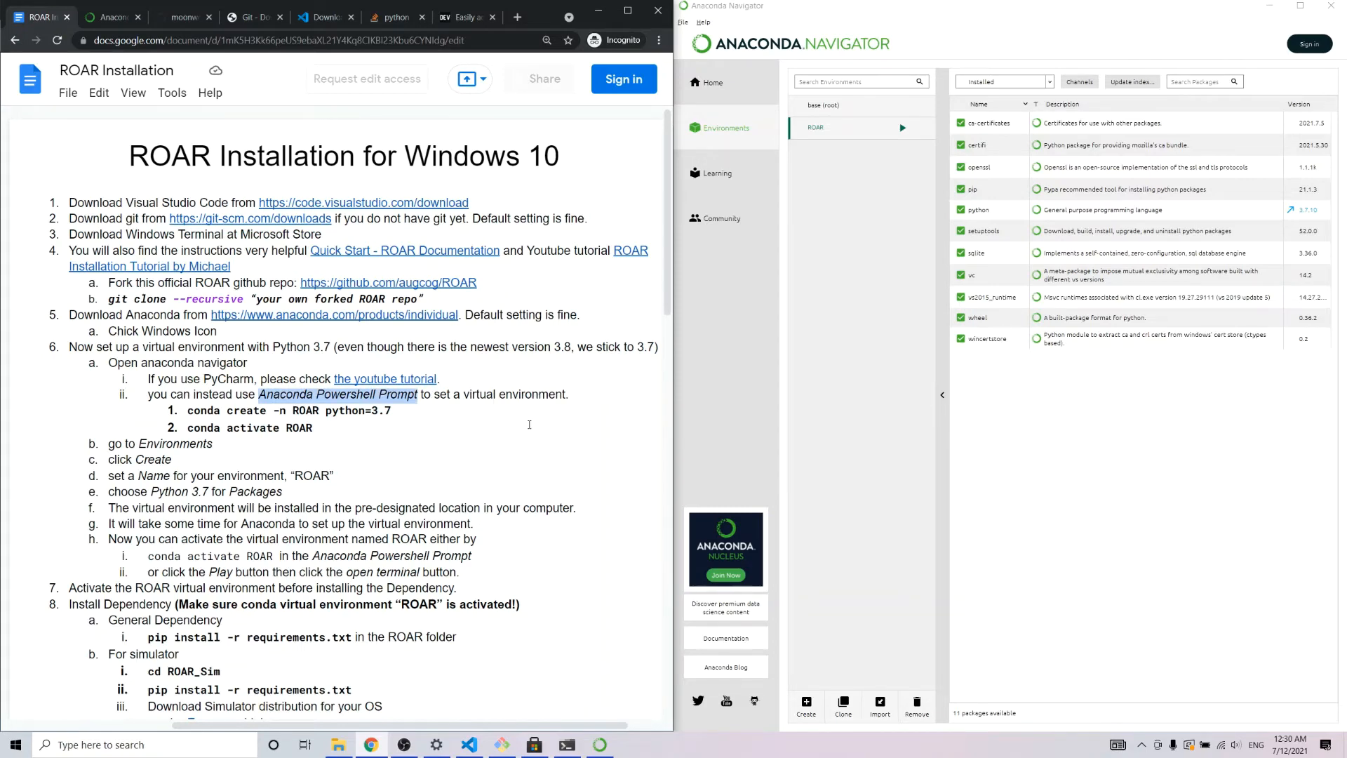
Switch to Windows Terminal and try to activate the environment with conda activate ROAR in the Windows PowerShell session
{"action": "left_click", "coordinate": [567, 744]}
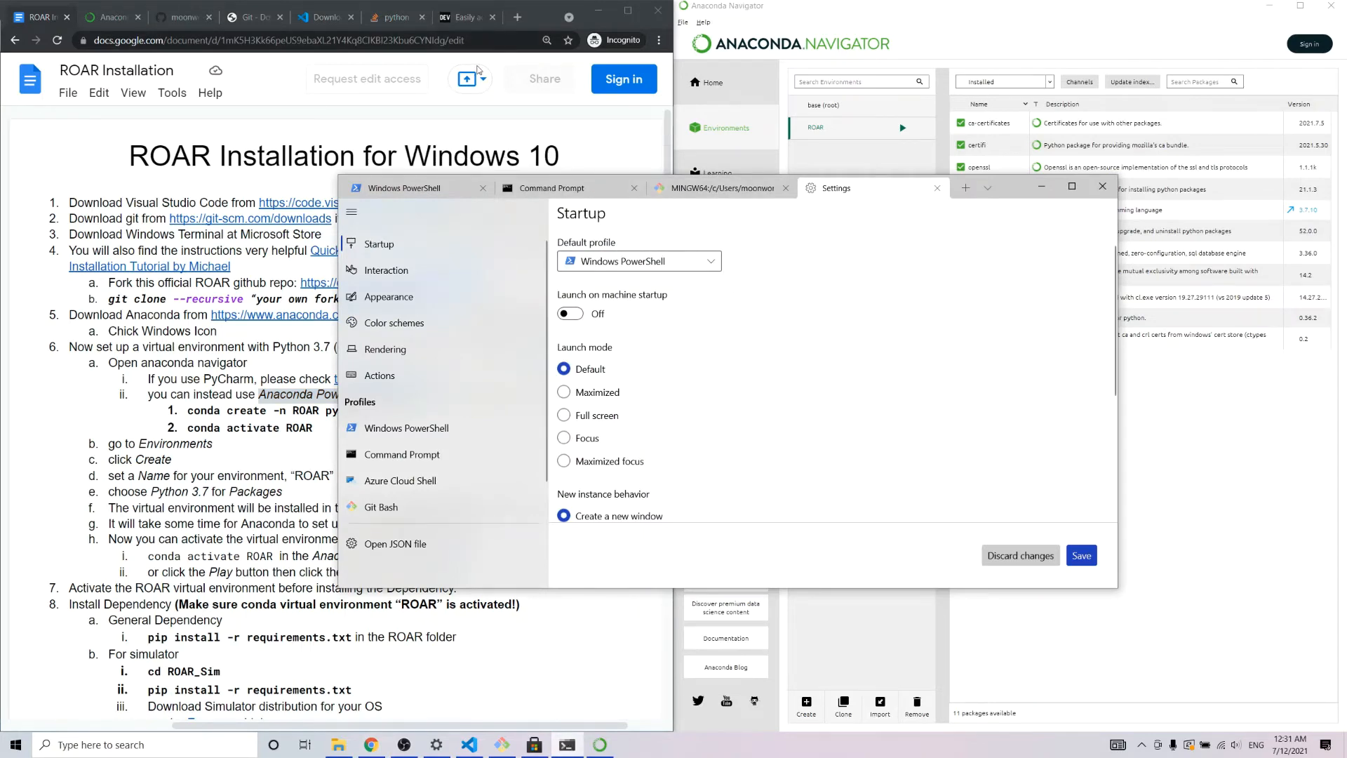
{"action": "left_click", "coordinate": [408, 191]}
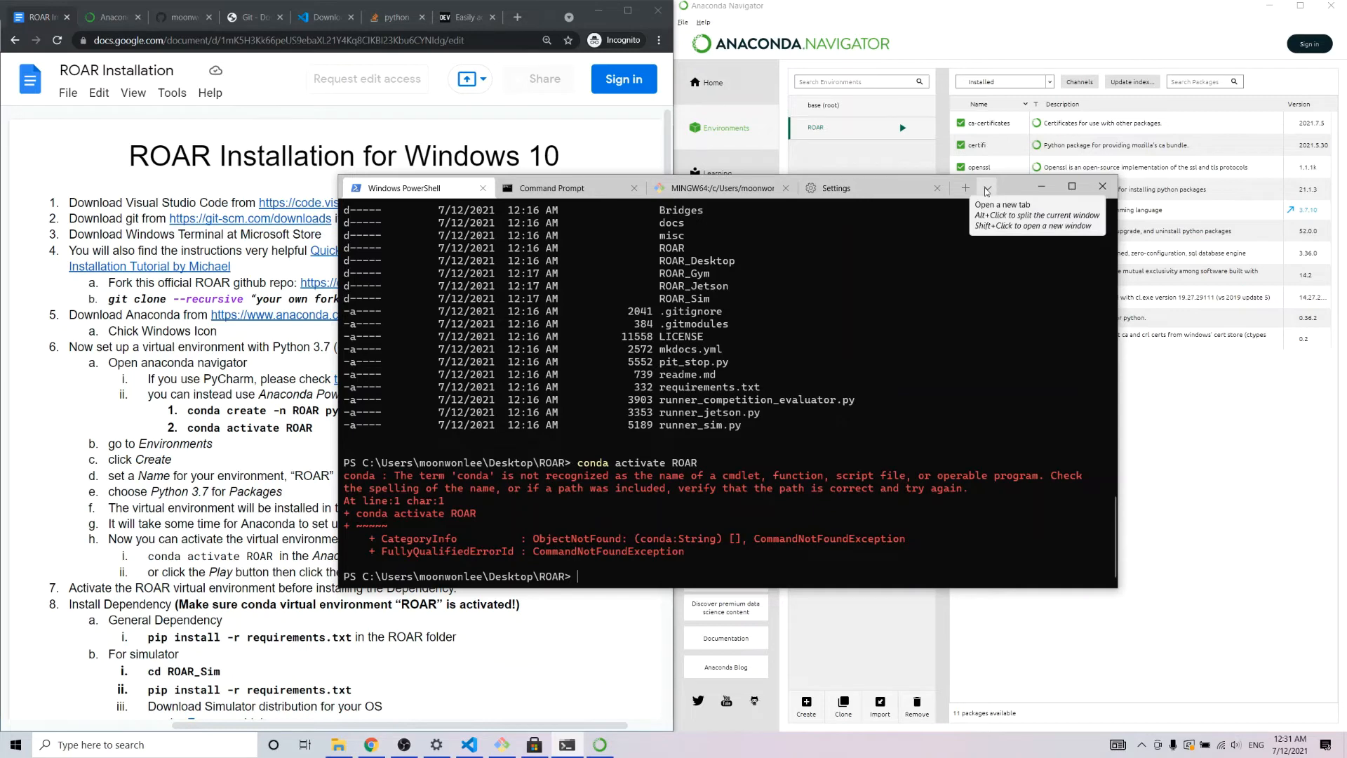
{"action": "left_click_drag", "start_coordinate": [1020, 194], "coordinate": [1004, 207]}
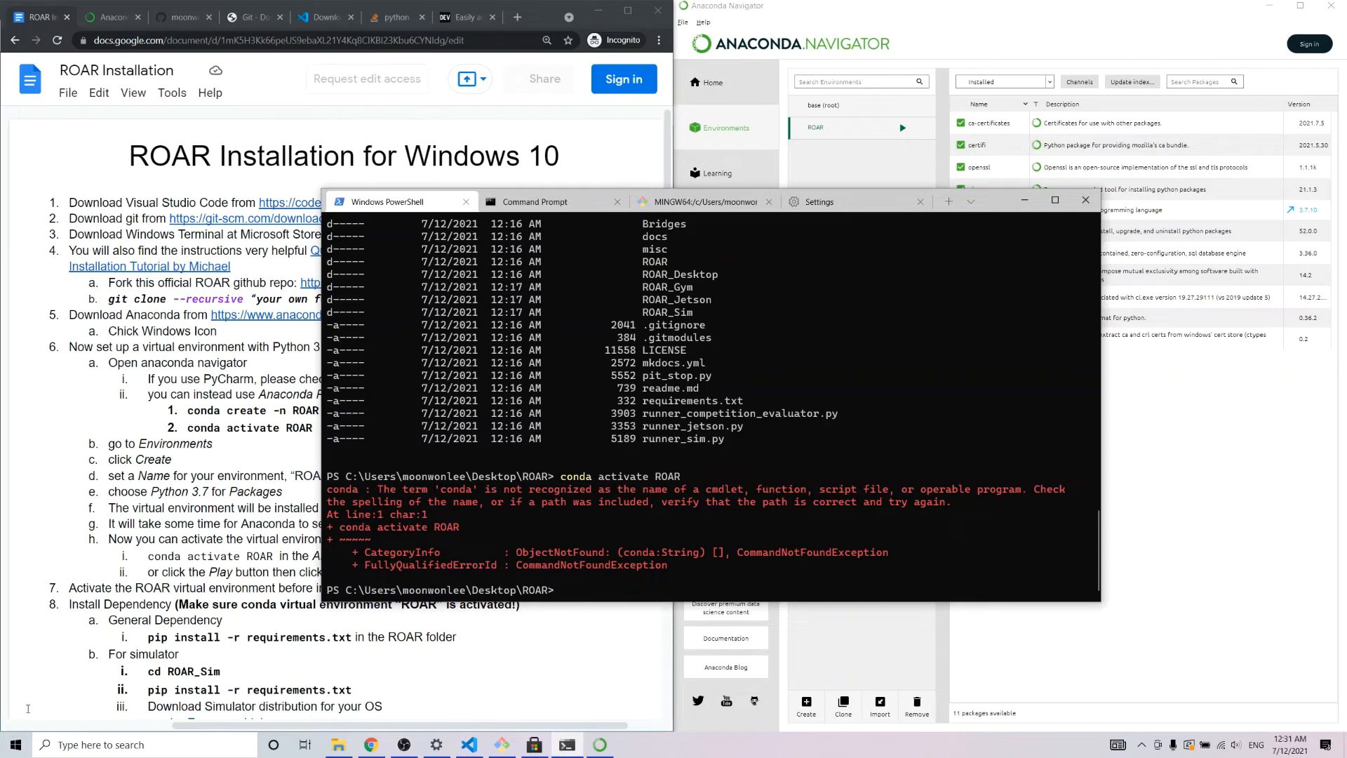
Find and launch Anaconda Powershell Prompt, and place its window over the middle of the screen
{"action": "left_click", "coordinate": [15, 744]}
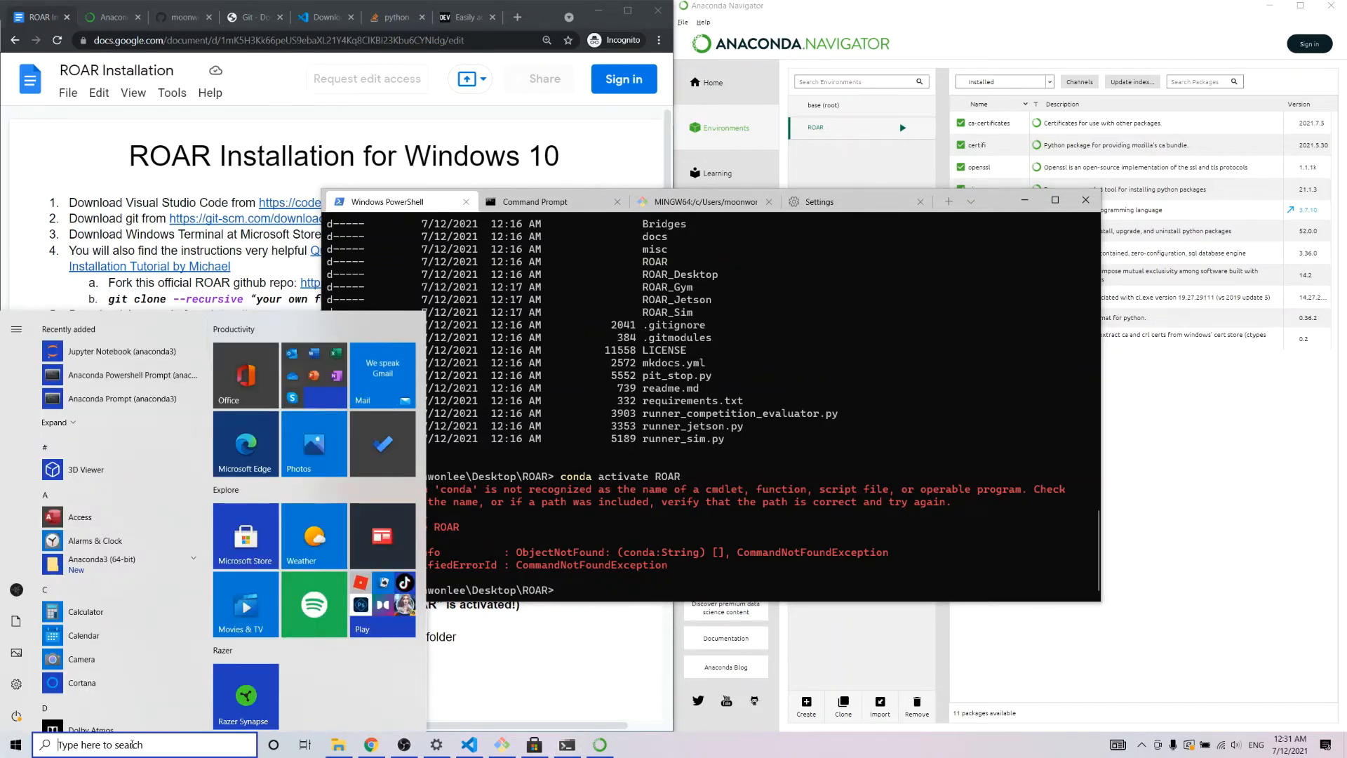
{"action": "left_click", "coordinate": [132, 745]}
{"action": "type", "text": "anconda"}
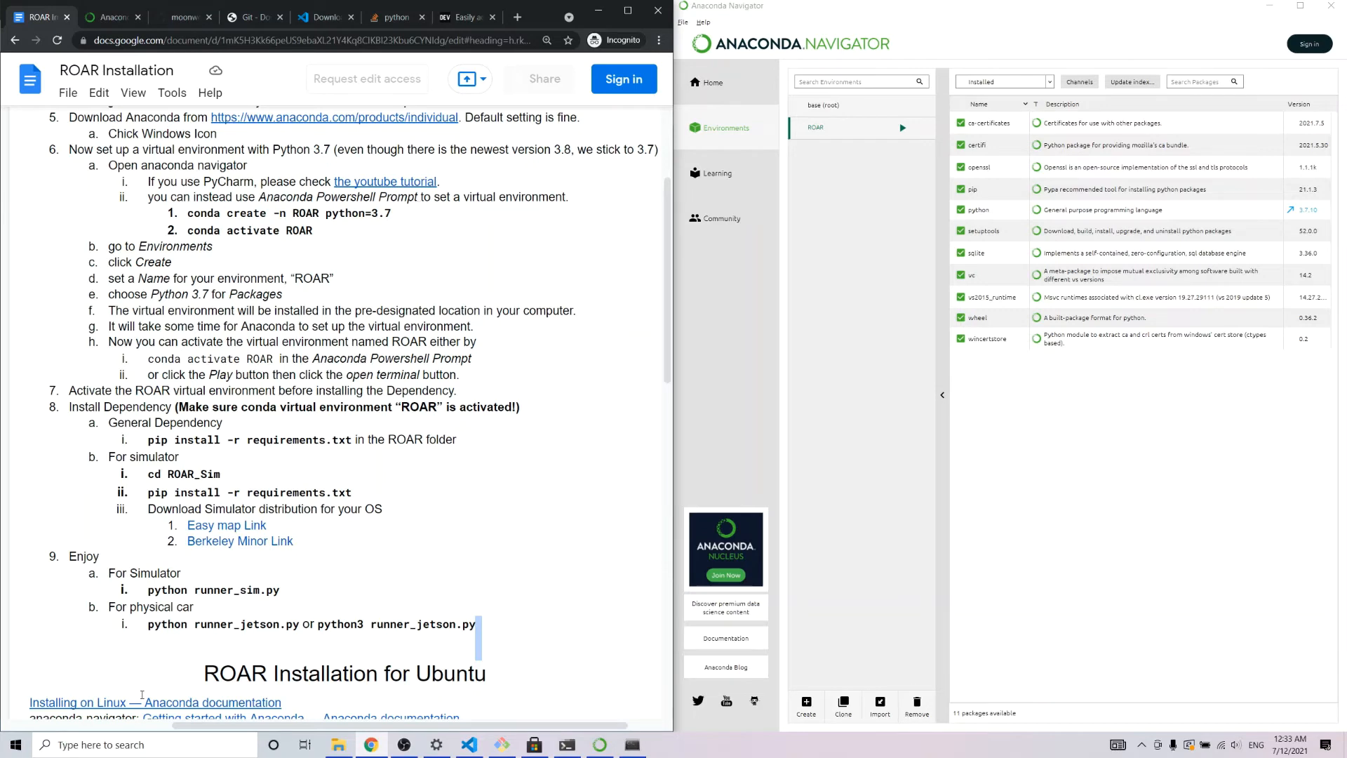
{"action": "left_click", "coordinate": [120, 746]}
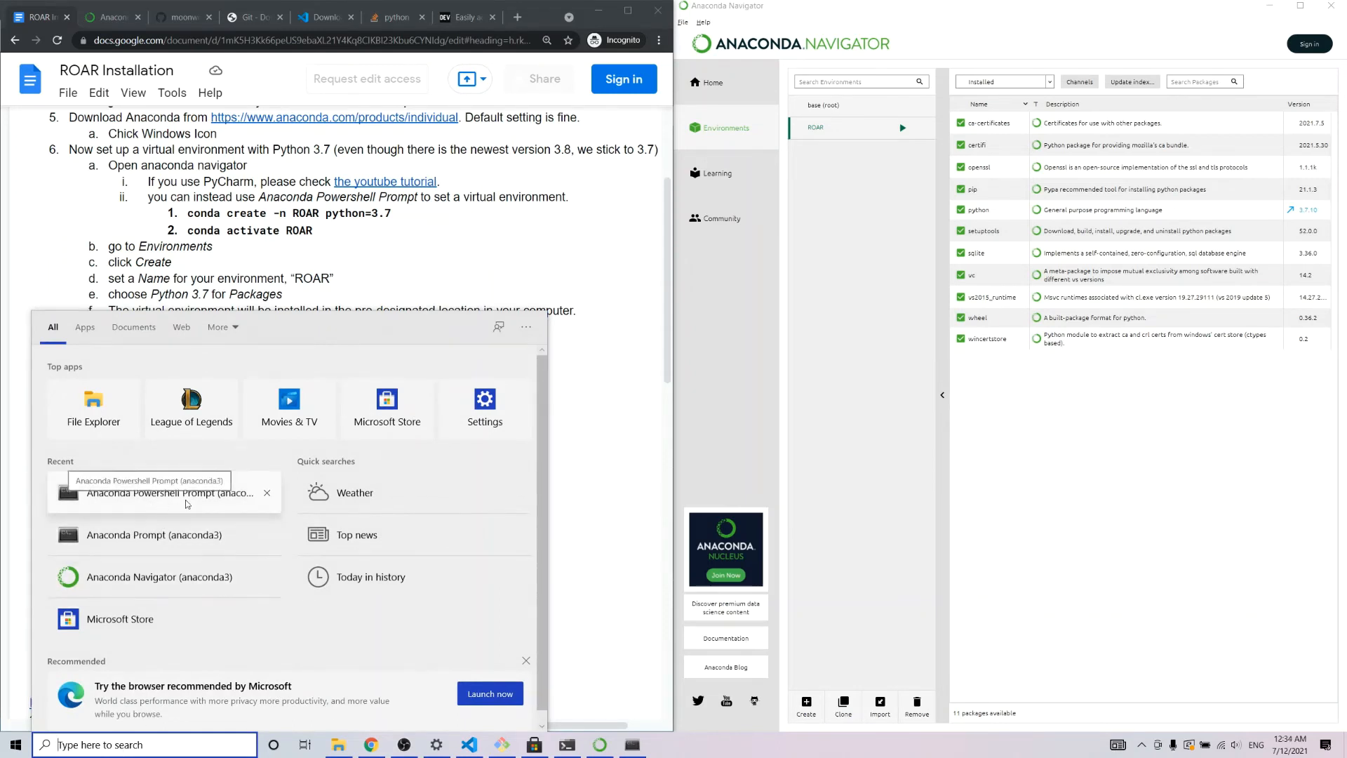
{"action": "left_click", "coordinate": [148, 493]}
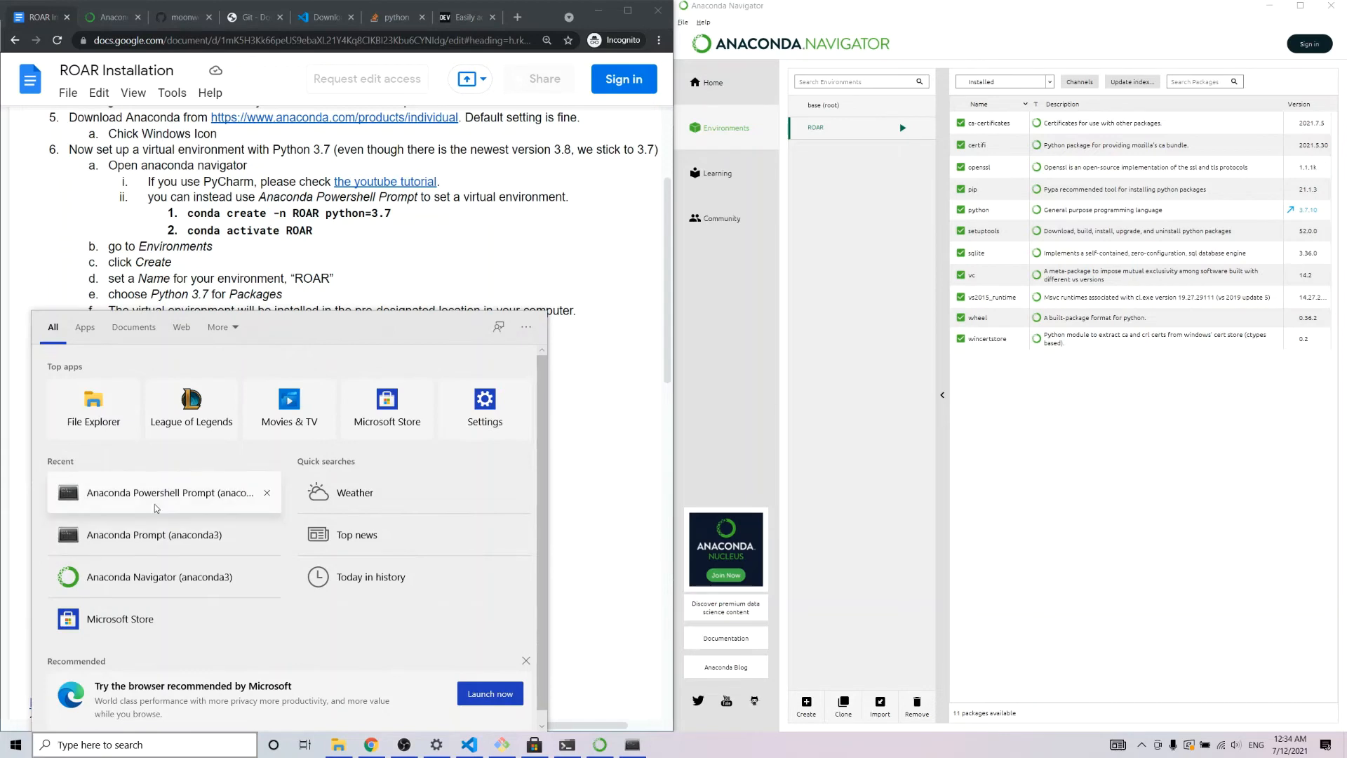
{"action": "left_click_drag", "start_coordinate": [359, 132], "coordinate": [628, 268]}
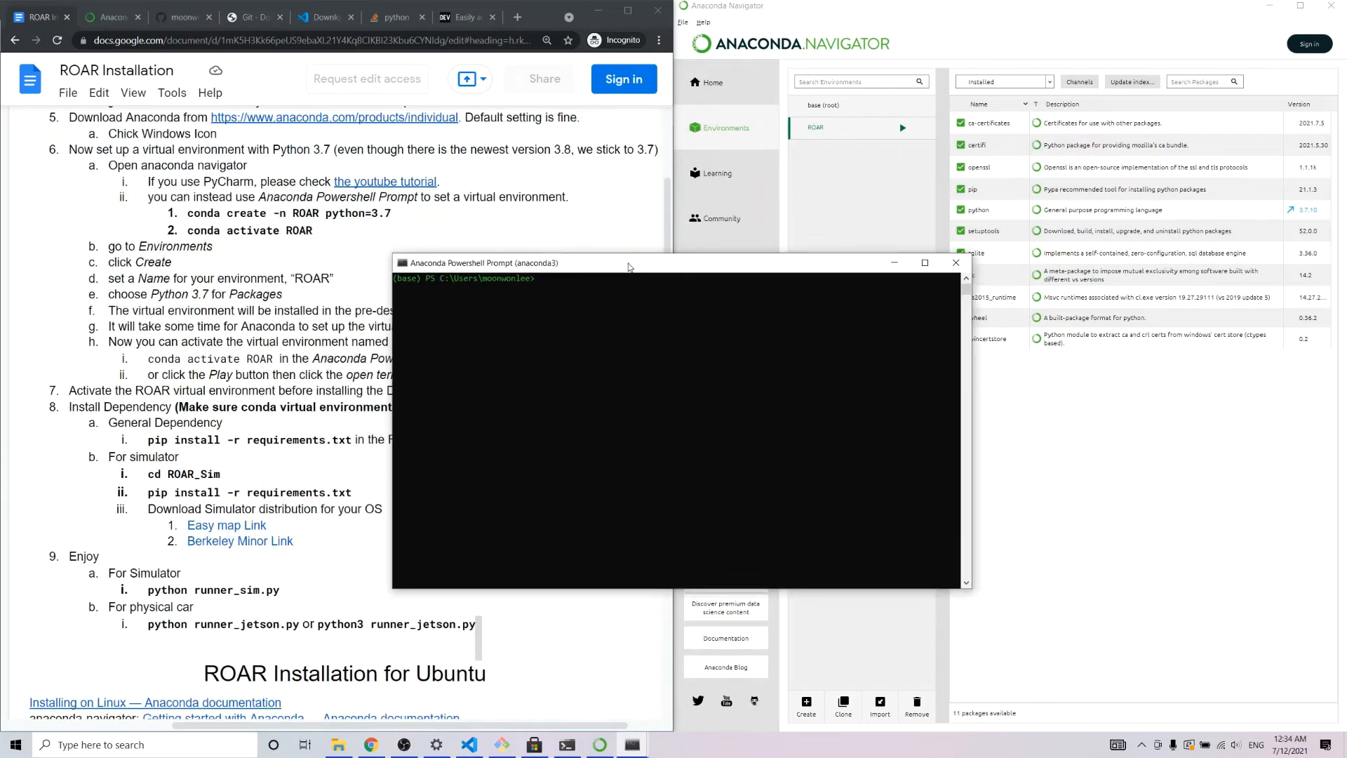
Activate the environment with conda activate ROAR and highlight the (ROAR) prefix at the prompt
{"action": "left_click", "coordinate": [418, 281]}
{"action": "left_click", "coordinate": [565, 281]}
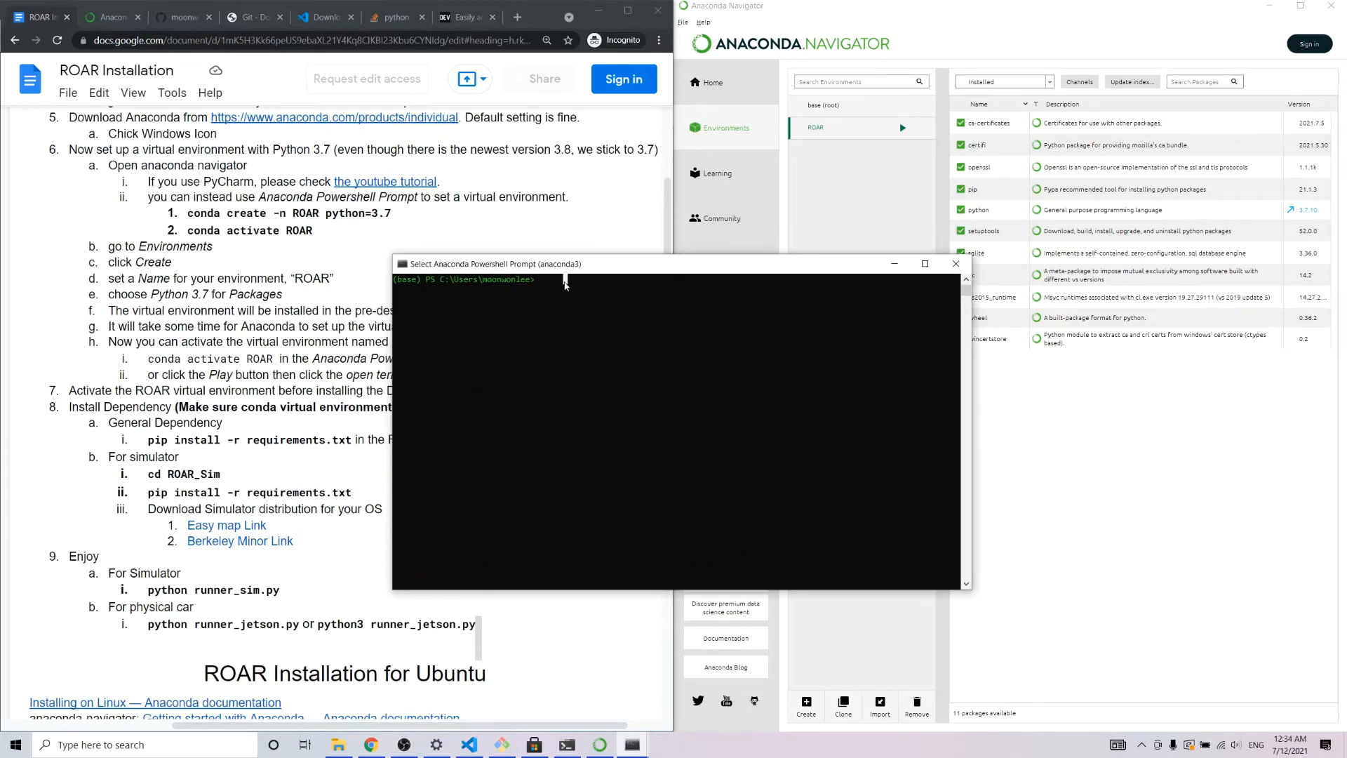
{"action": "type", "text": "conda activate ROAR"}
{"action": "key", "text": "Return"}
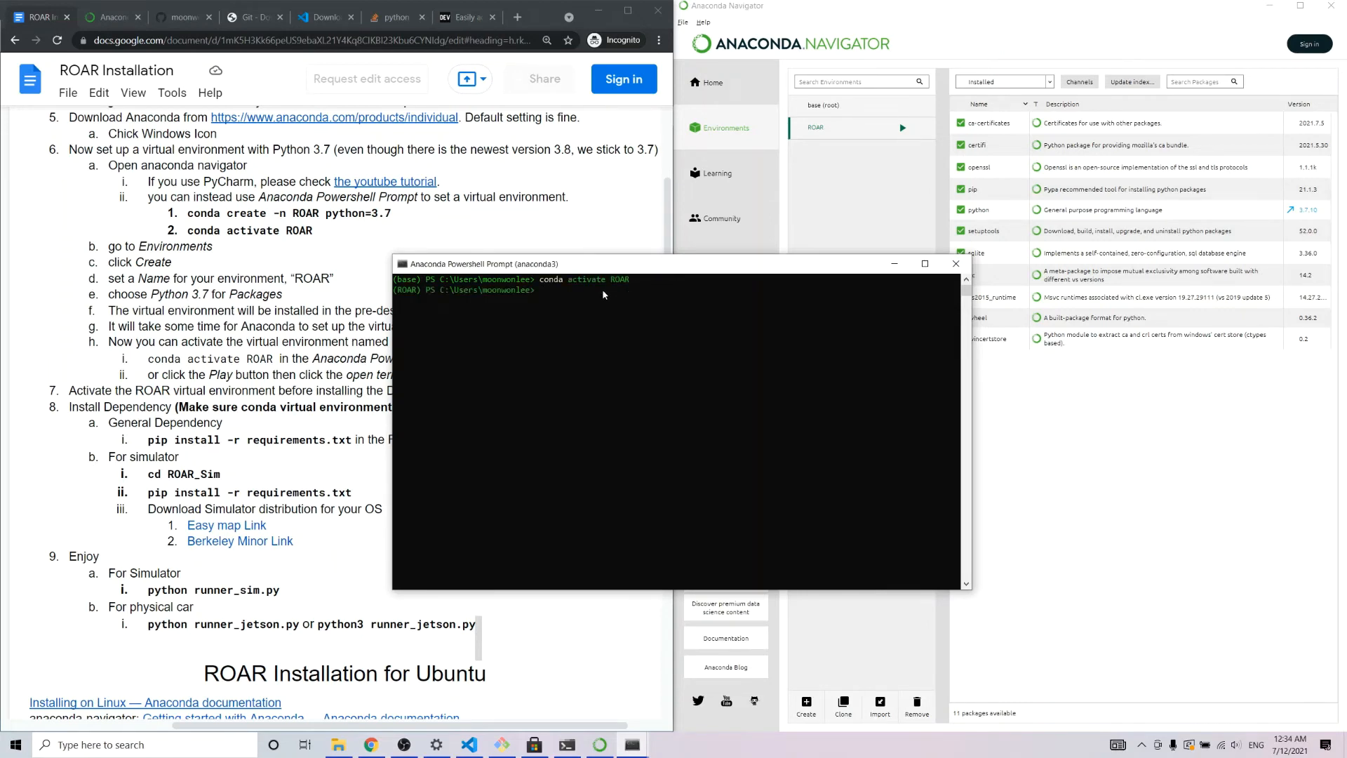
{"action": "left_click_drag", "start_coordinate": [425, 291], "coordinate": [394, 292]}
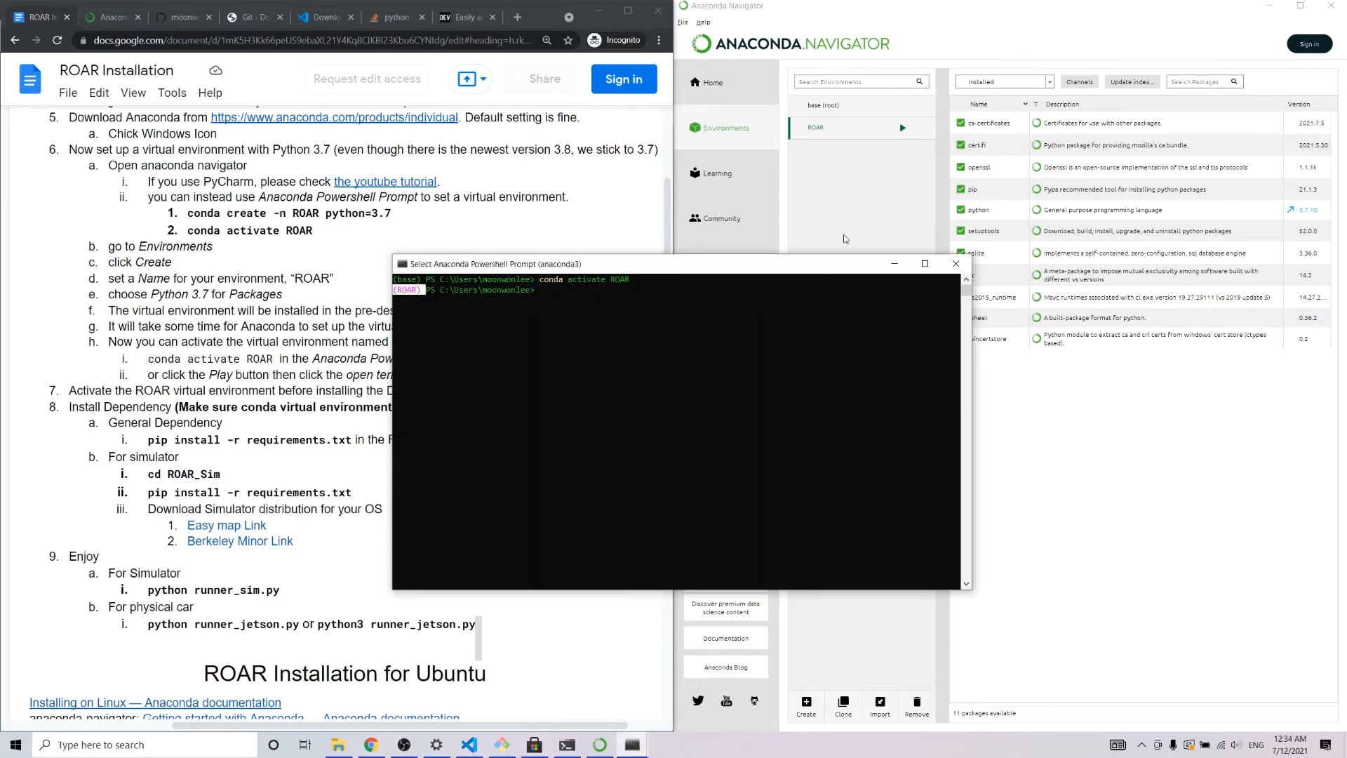
Clear the text selection and list the home directory's contents with ls
{"action": "left_click", "coordinate": [768, 324]}
{"action": "left_click", "coordinate": [613, 280]}
{"action": "key", "text": "Escape"}
{"action": "type", "text": "ls"}
{"action": "key", "text": "Return"}
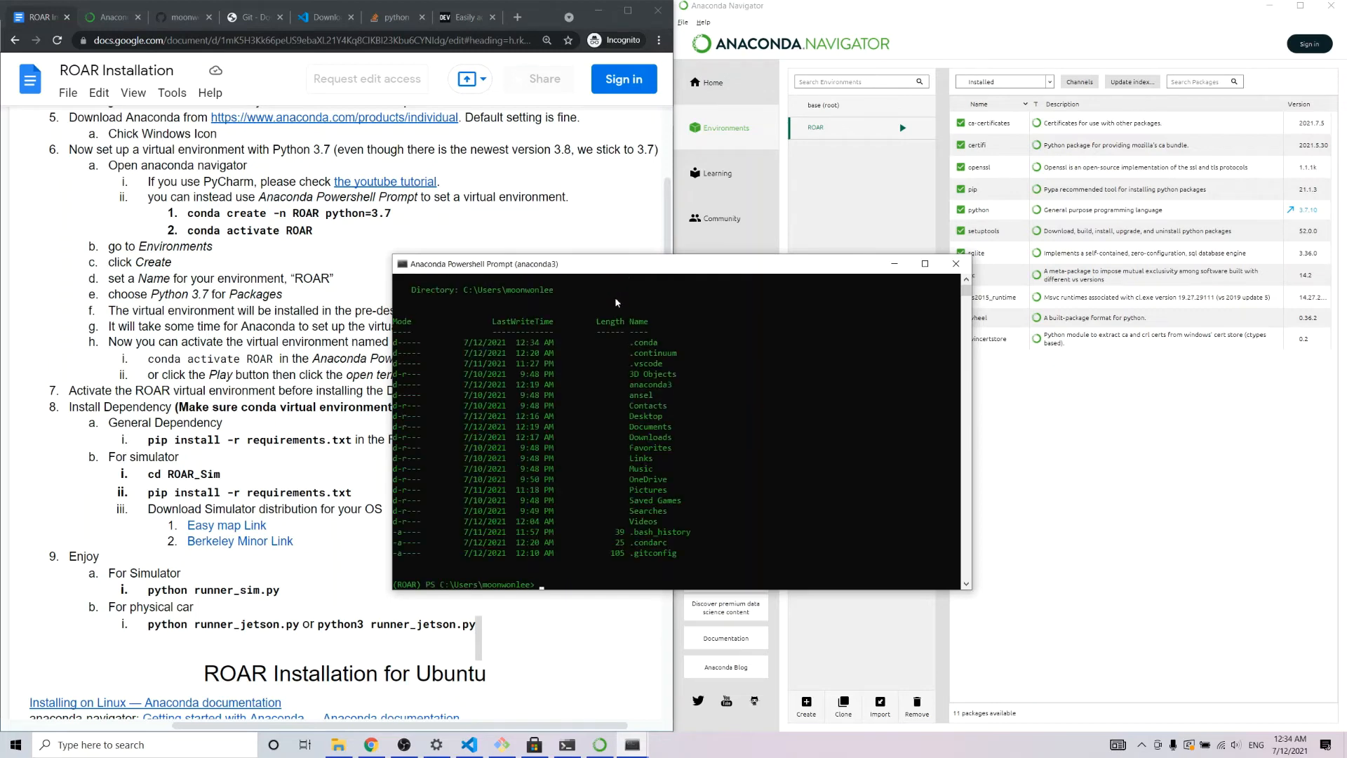
Highlight the guide's note on making sure the conda virtual environment "ROAR" is activated, and return to the Anaconda prompt
{"action": "left_click", "coordinate": [72, 390]}
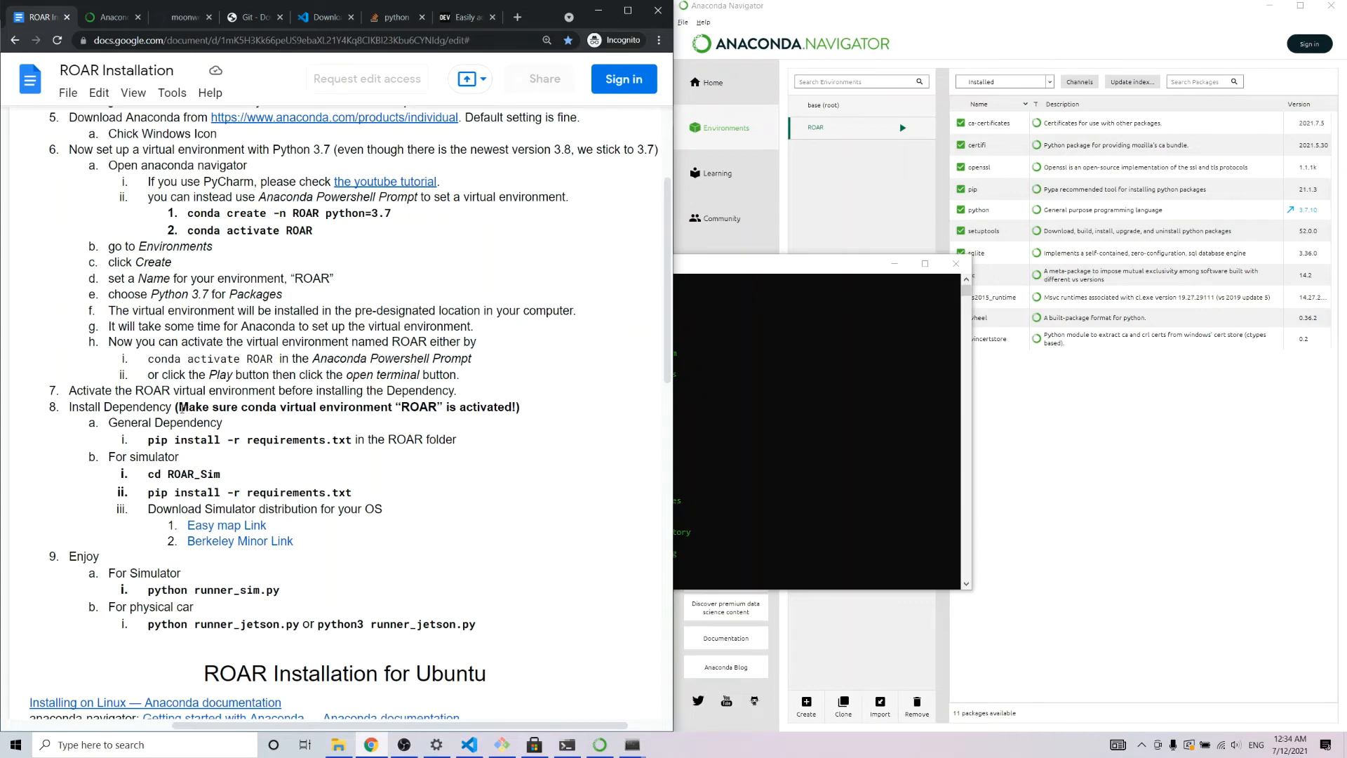
{"action": "left_click_drag", "start_coordinate": [176, 407], "coordinate": [554, 405]}
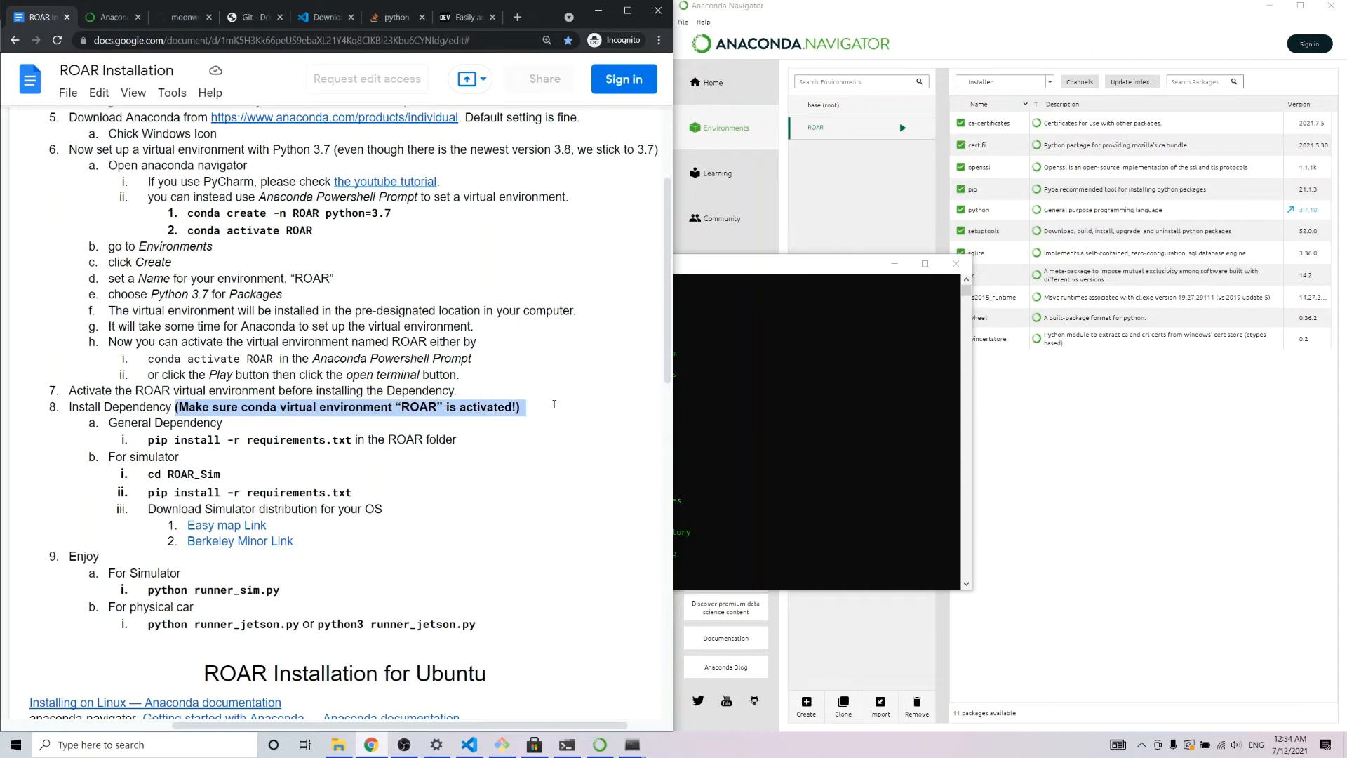
{"action": "key", "text": "alt+Tab"}
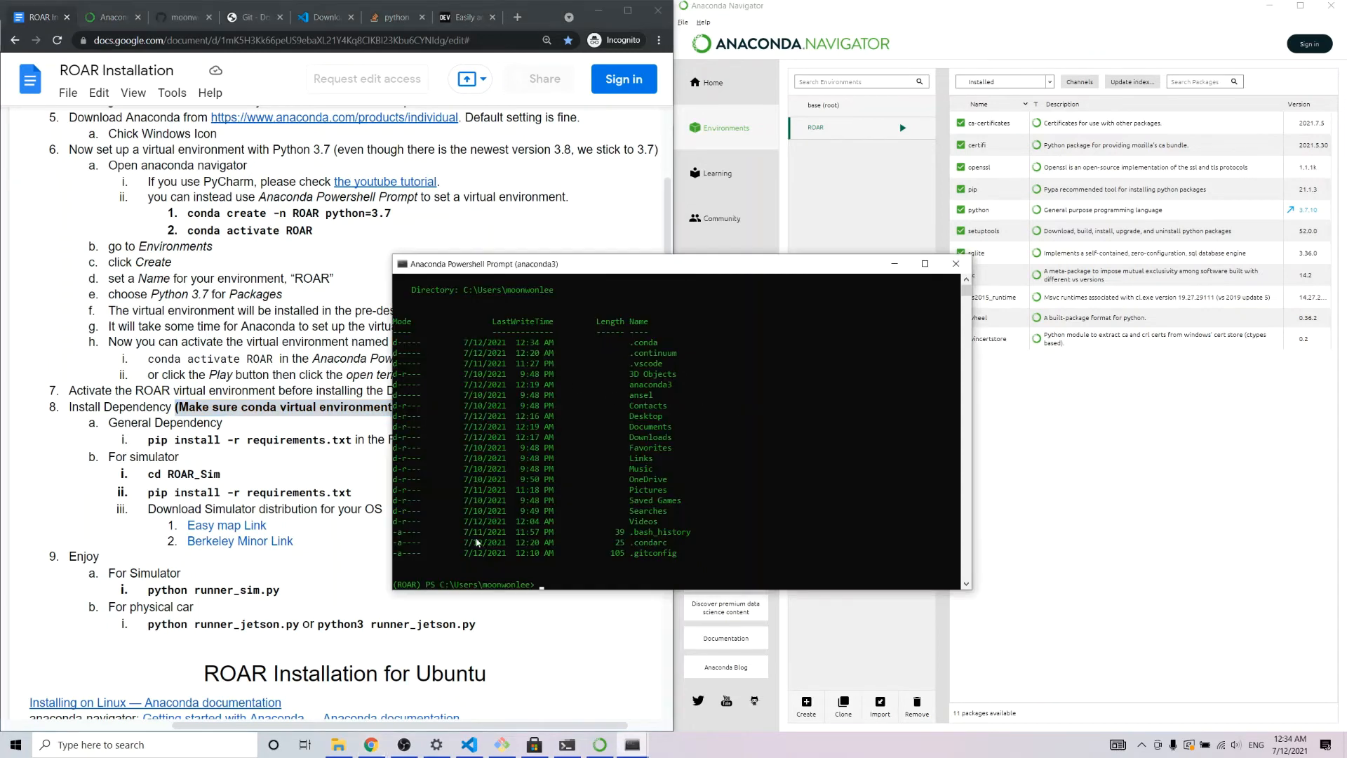
{"action": "left_click", "coordinate": [192, 455]}
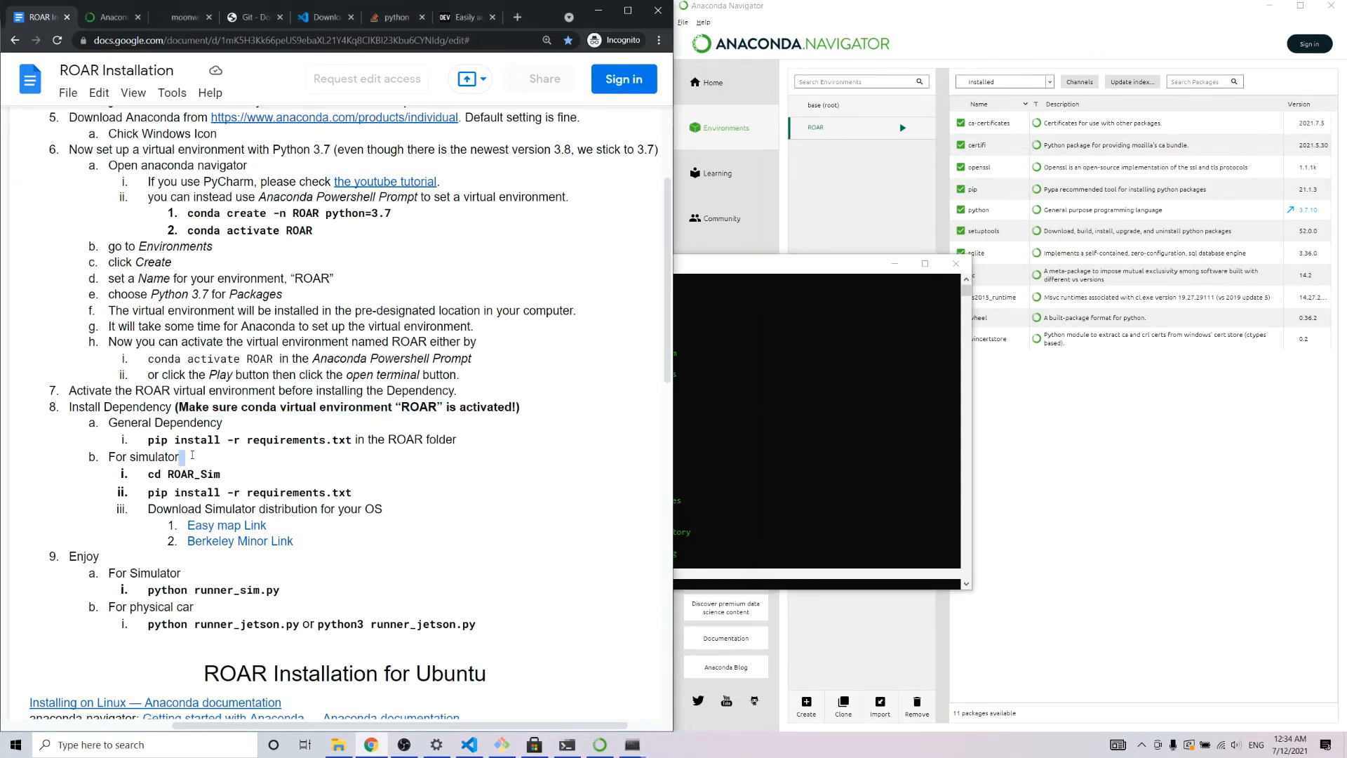
{"action": "left_click", "coordinate": [717, 585]}
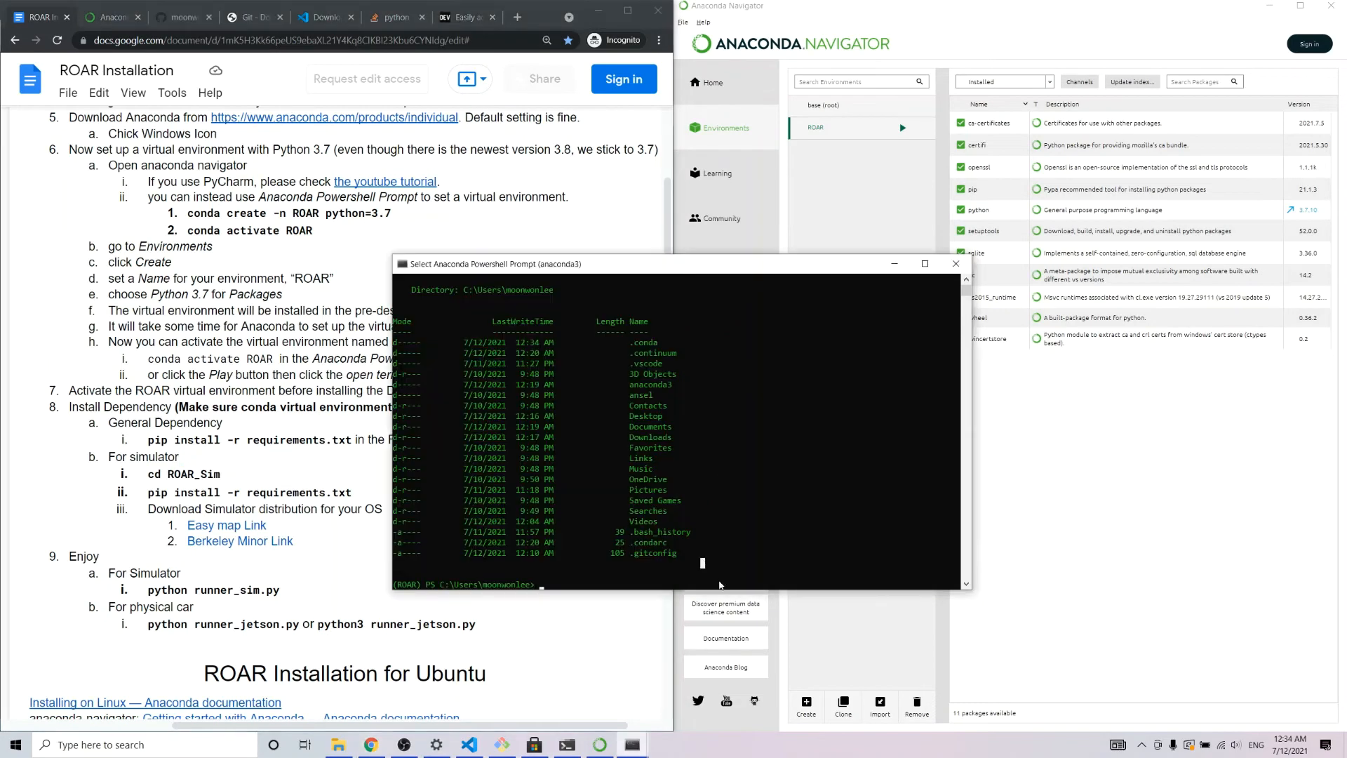
List the directory contents again and change the working directory to Desktop
{"action": "type", "text": "ls De"}
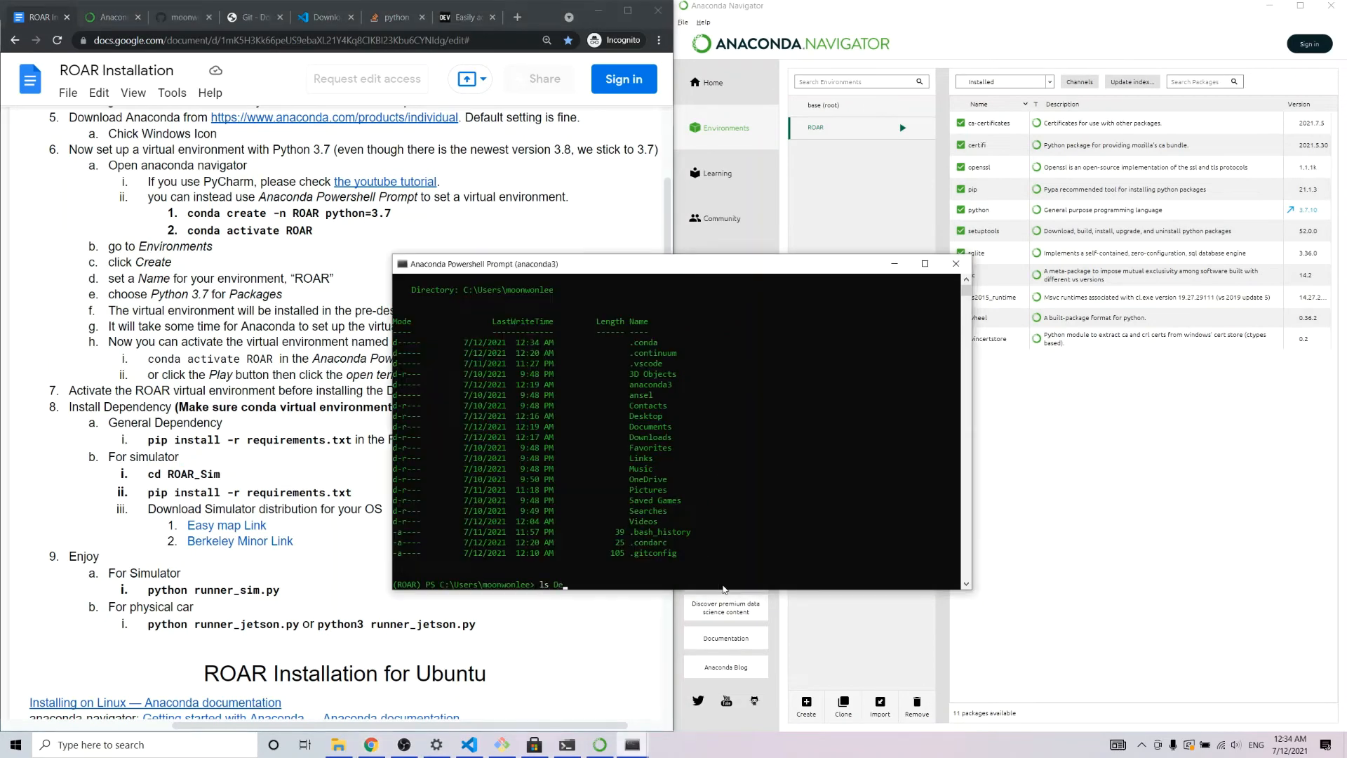
{"action": "type", "text": "sktop"}
{"action": "key", "text": "Return"}
{"action": "type", "text": "ls"}
{"action": "key", "text": "Return"}
{"action": "type", "text": "cd Desktop"}
{"action": "key", "text": "Return"}
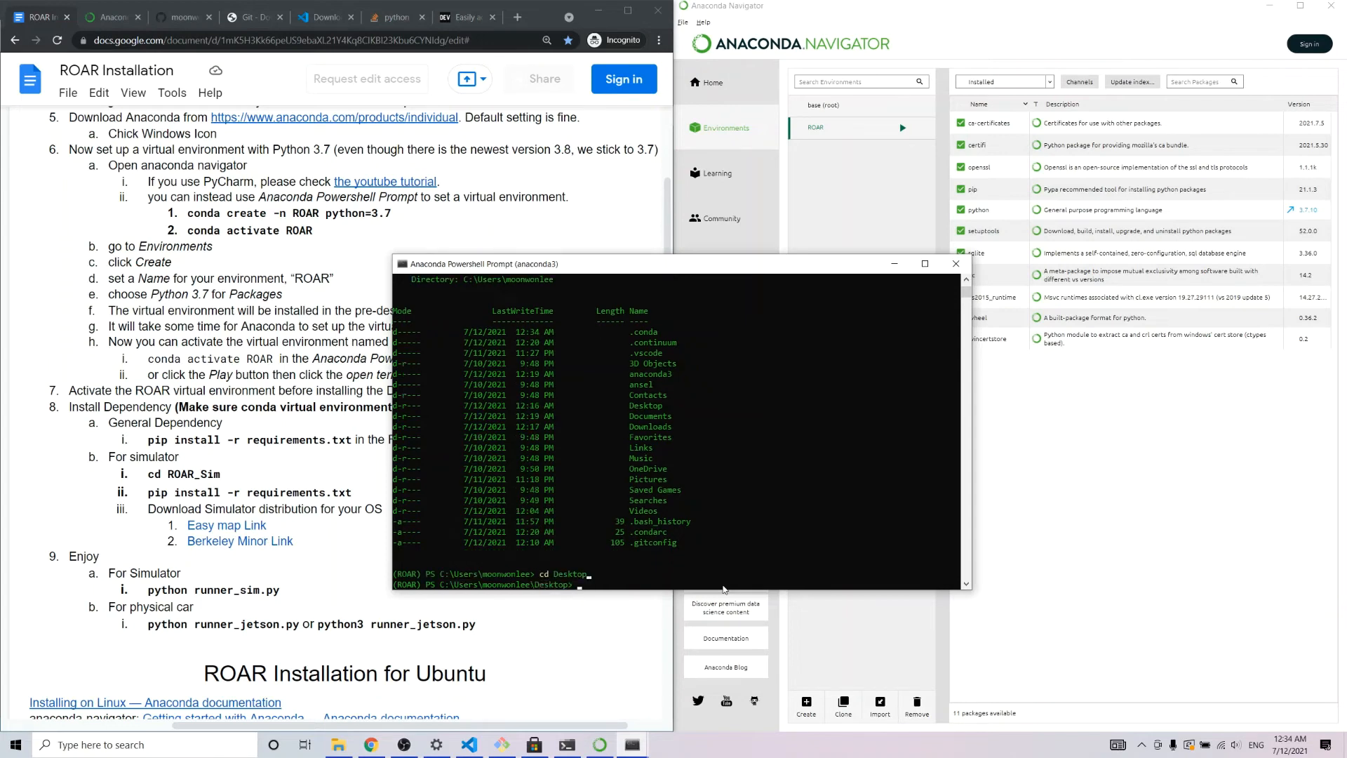
List the Desktop contents, change into the ROAR folder and list its files
{"action": "type", "text": "ls"}
{"action": "key", "text": "Return"}
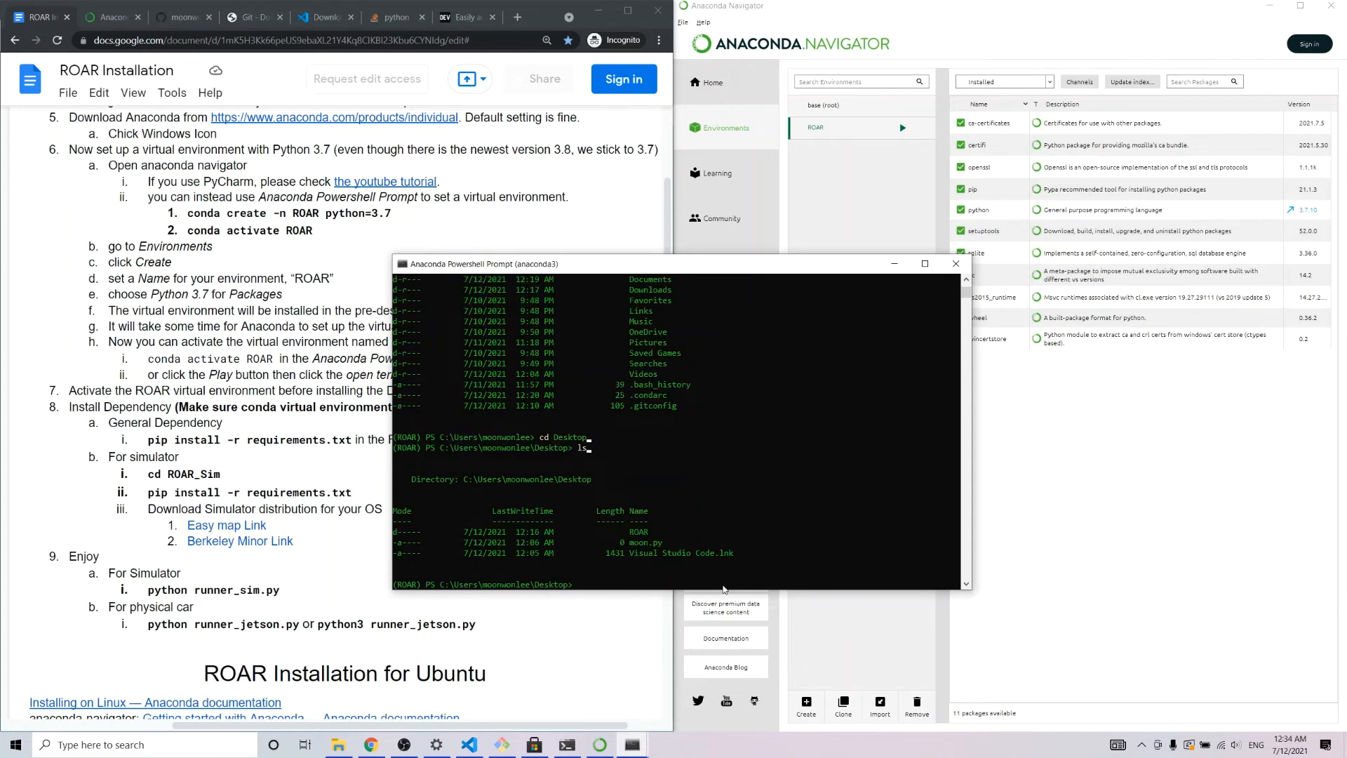
{"action": "type", "text": "cd ROAR"}
{"action": "key", "text": "Return"}
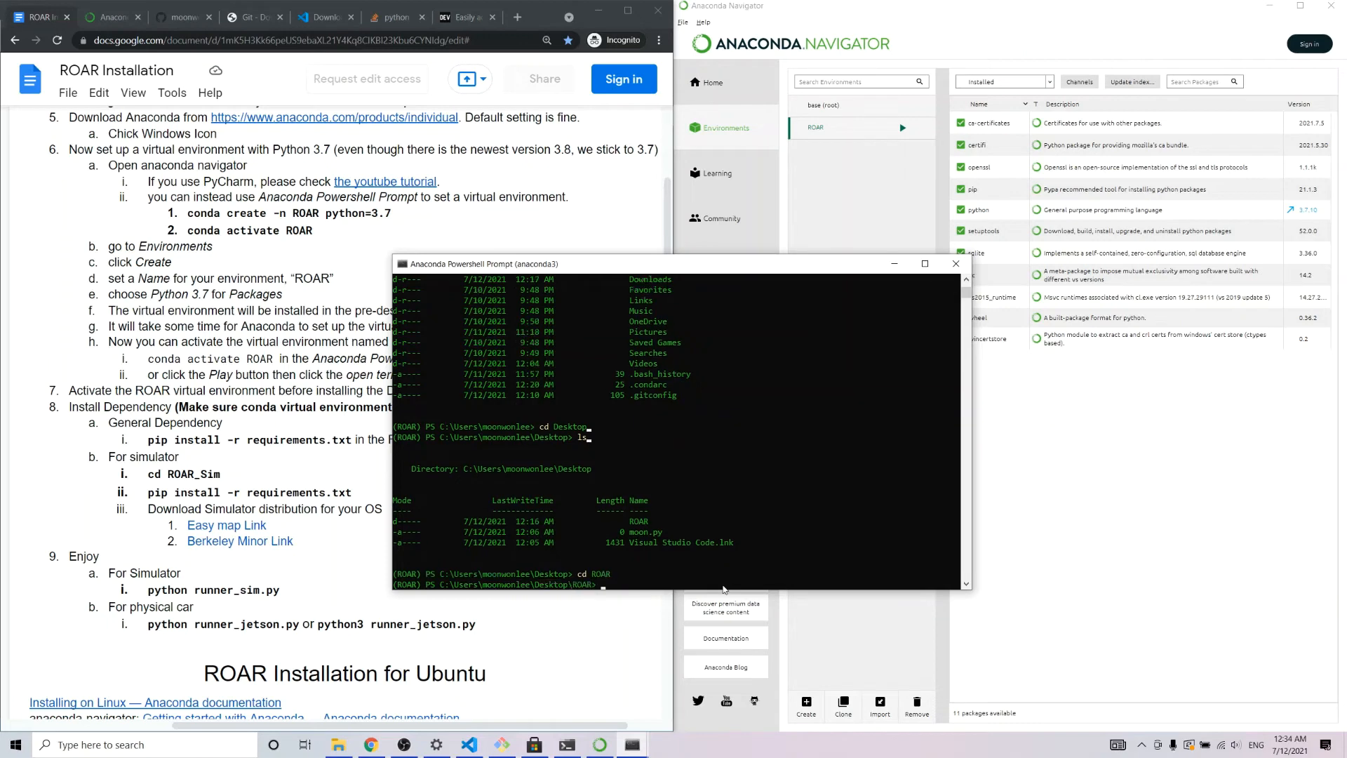
{"action": "type", "text": "ls"}
{"action": "key", "text": "Return"}
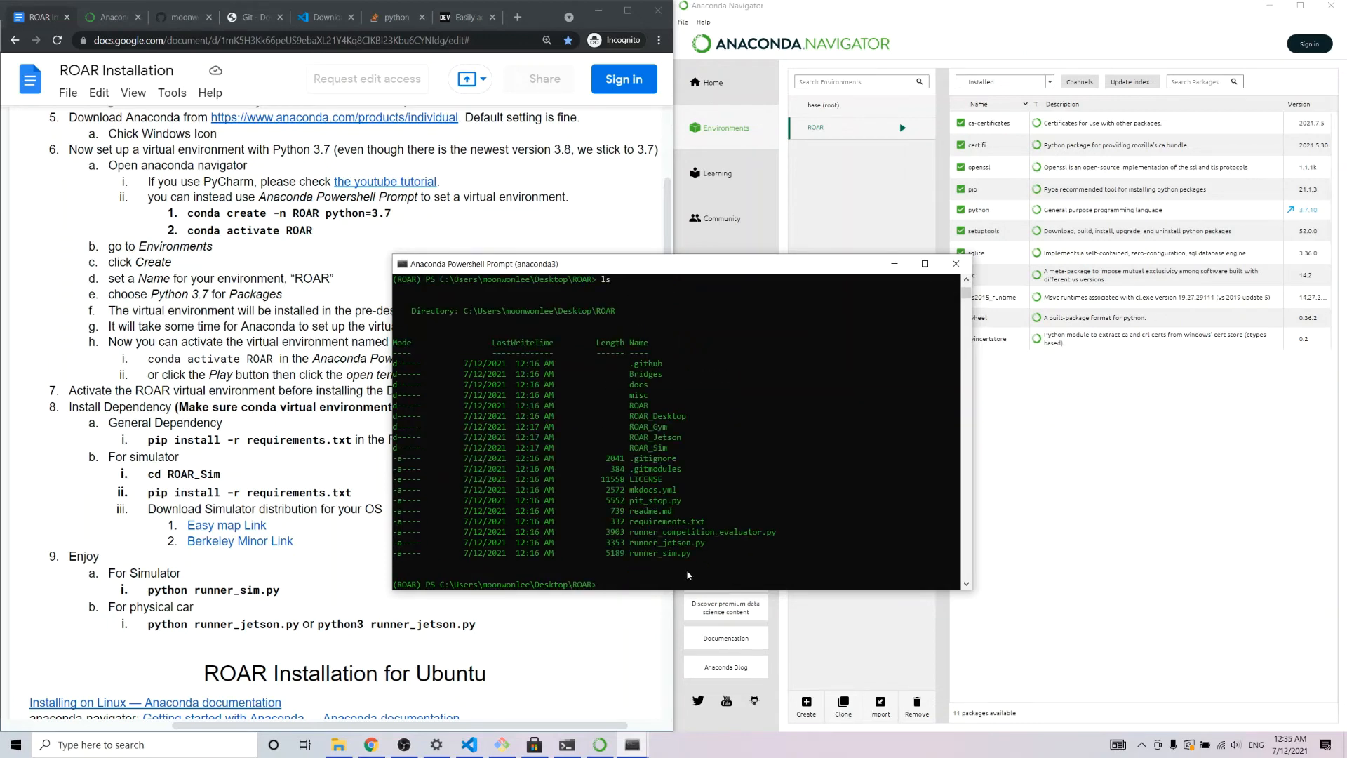
Install the general dependencies in the ROAR folder with pip install -r requirements.txt, and move the prompt window clear of the guide
{"action": "left_click", "coordinate": [335, 471]}
{"action": "left_click_drag", "start_coordinate": [147, 440], "coordinate": [351, 440]}
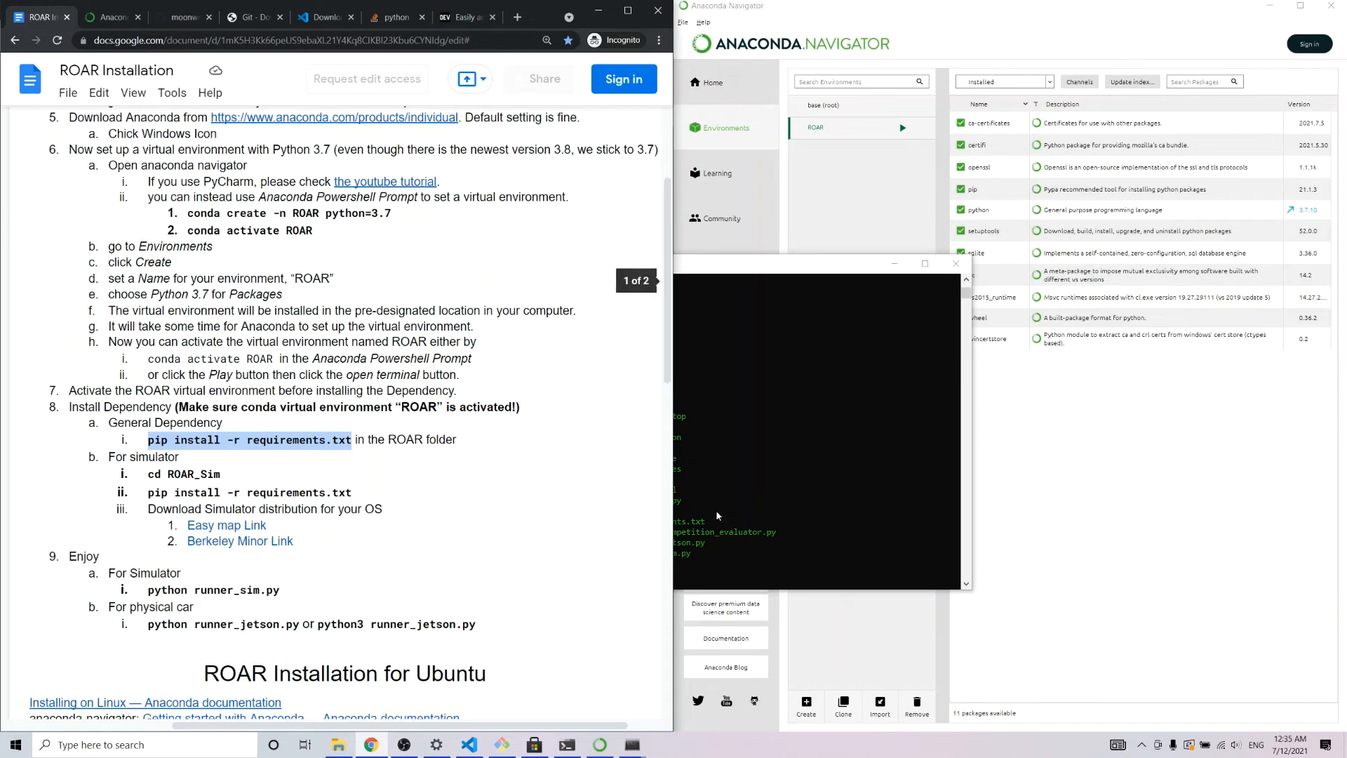
{"action": "left_click", "coordinate": [688, 588]}
{"action": "type", "text": "pip install -r requirements.txt"}
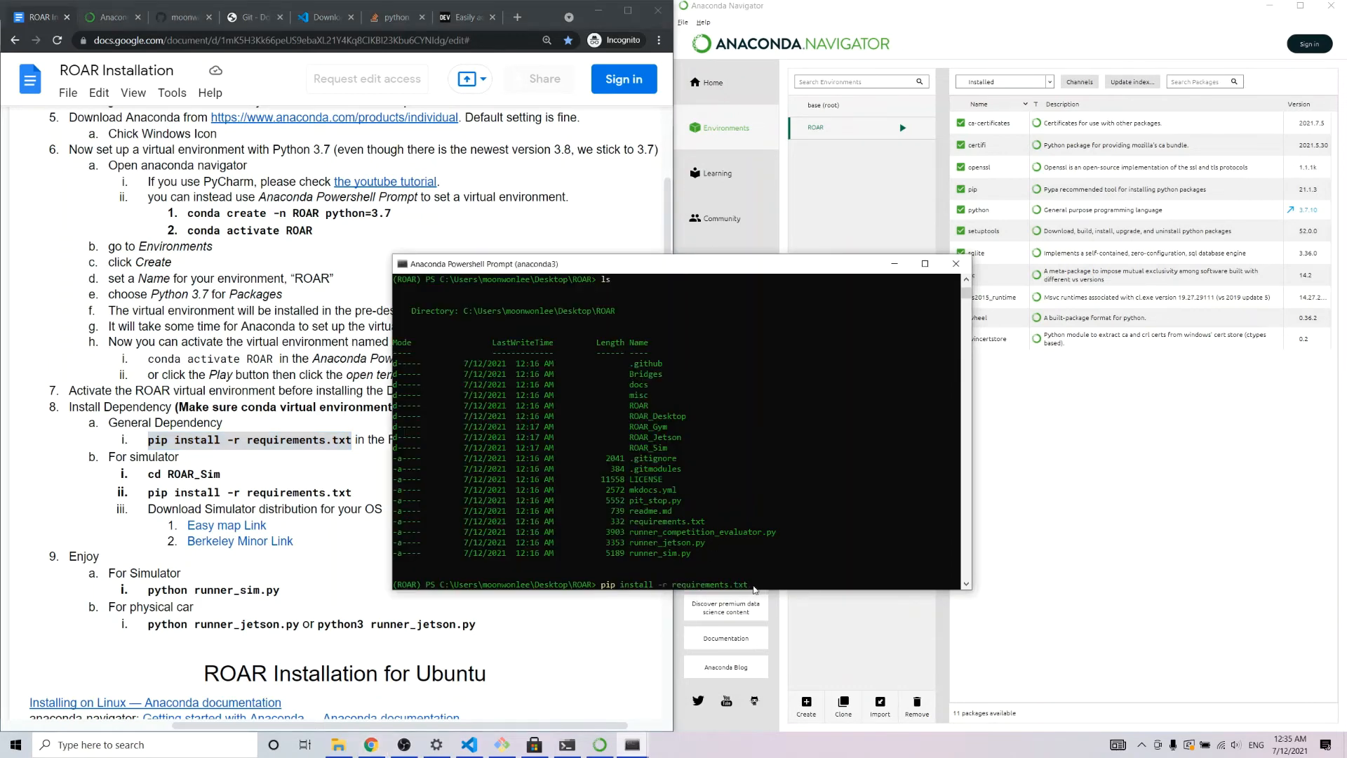
{"action": "key", "text": "Return"}
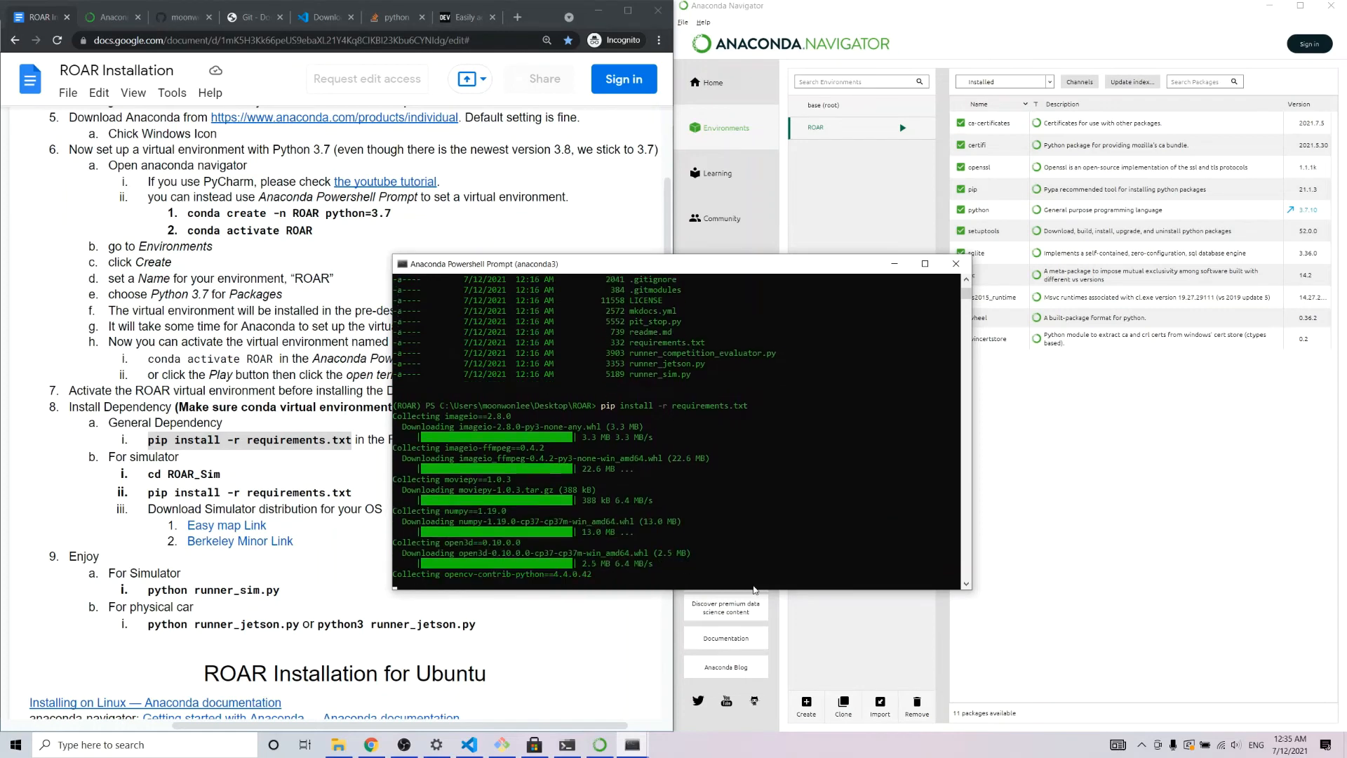
{"action": "left_click_drag", "start_coordinate": [689, 262], "coordinate": [977, 235]}
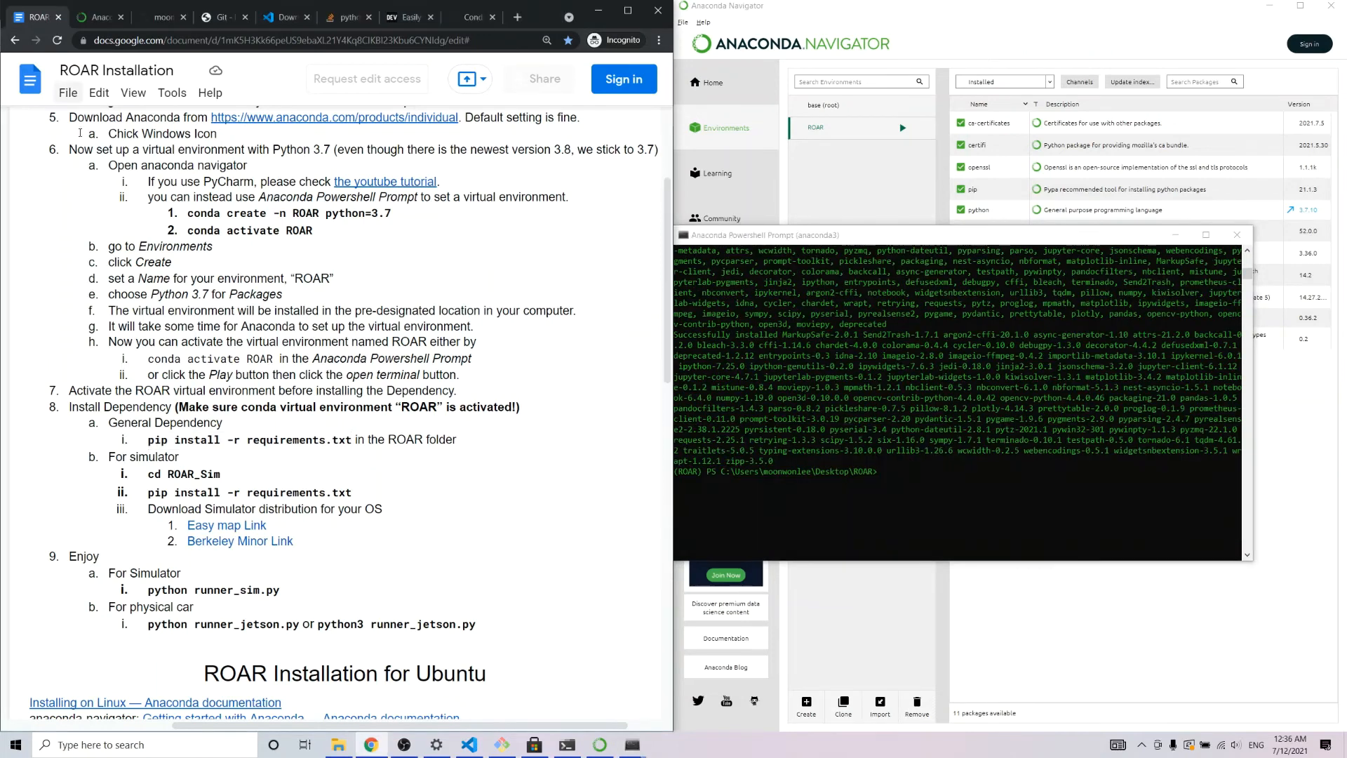
Change the working directory to the ROAR_Sim subfolder with cd ROAR_Sim
{"action": "left_click", "coordinate": [913, 473]}
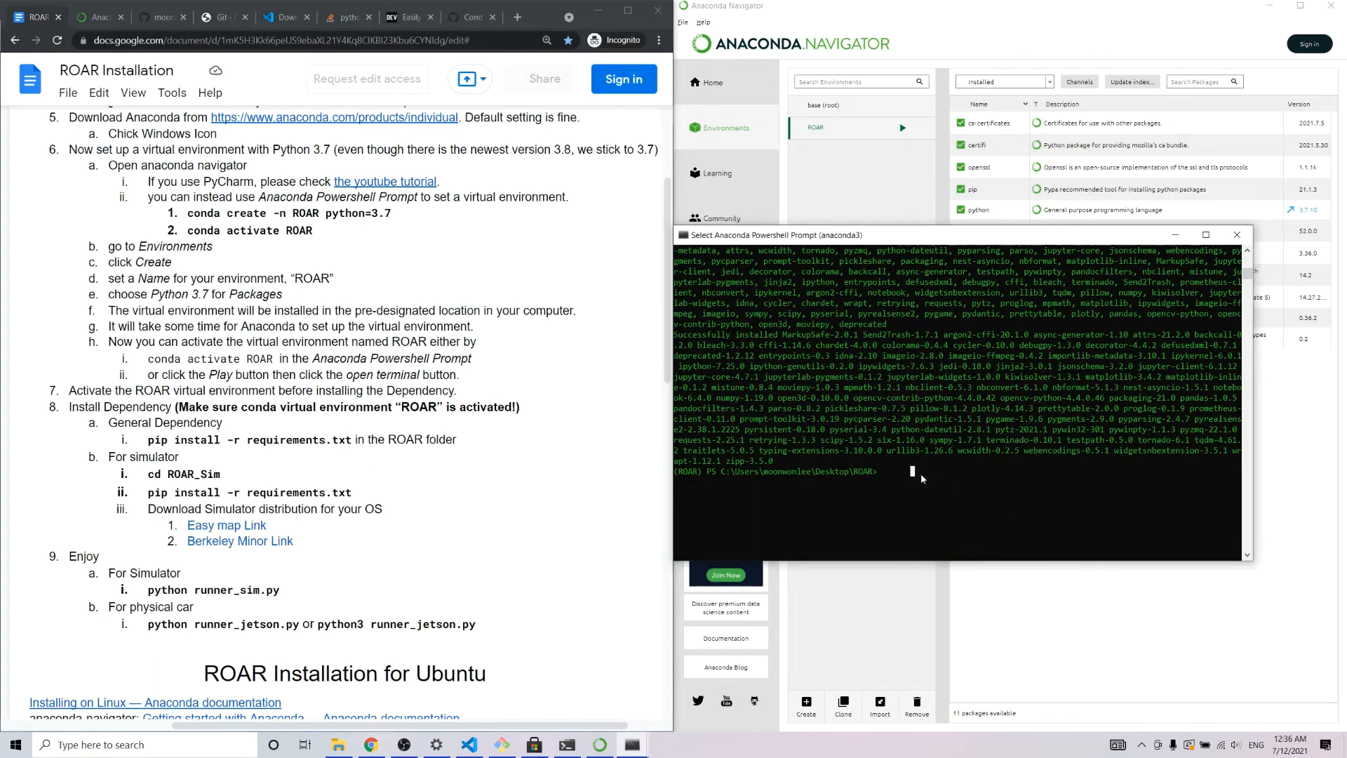
{"action": "left_click", "coordinate": [150, 475]}
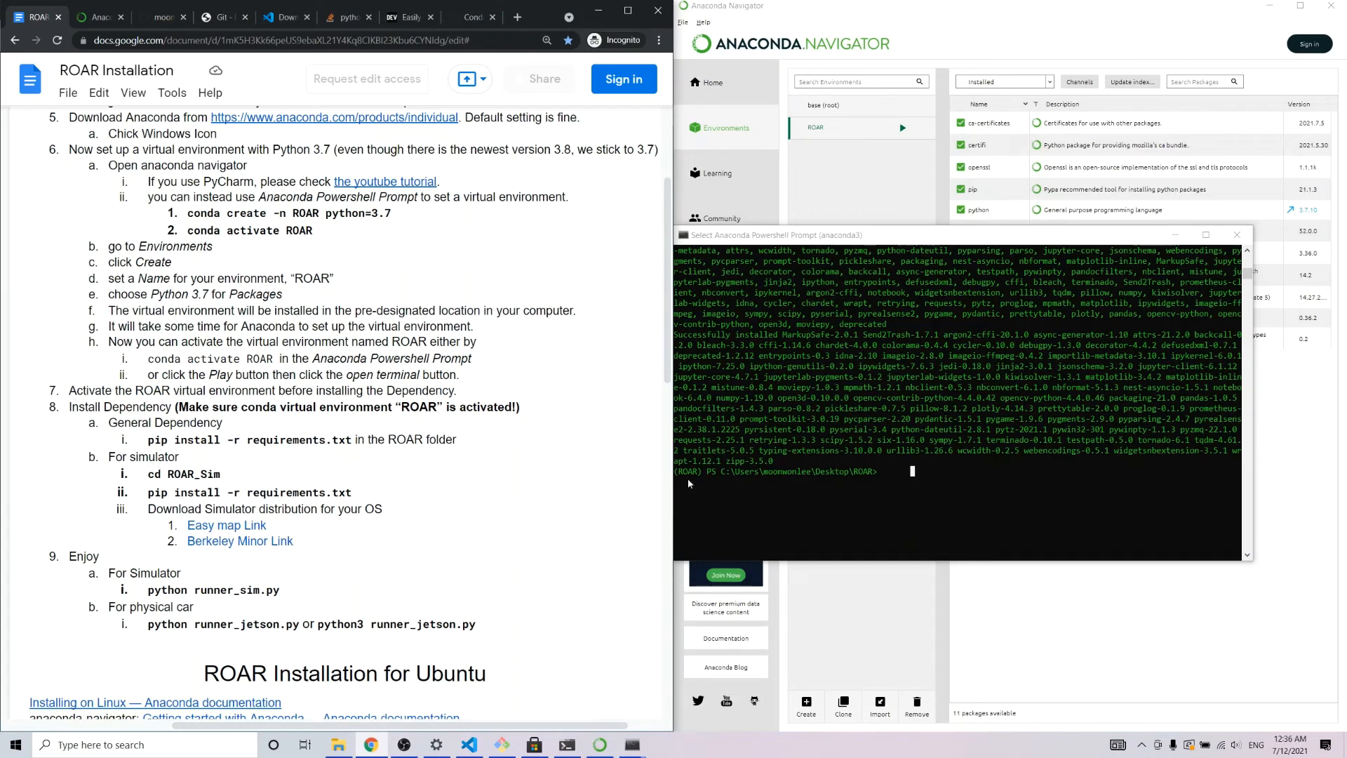
{"action": "left_click", "coordinate": [983, 495]}
{"action": "type", "text": "ROAR"}
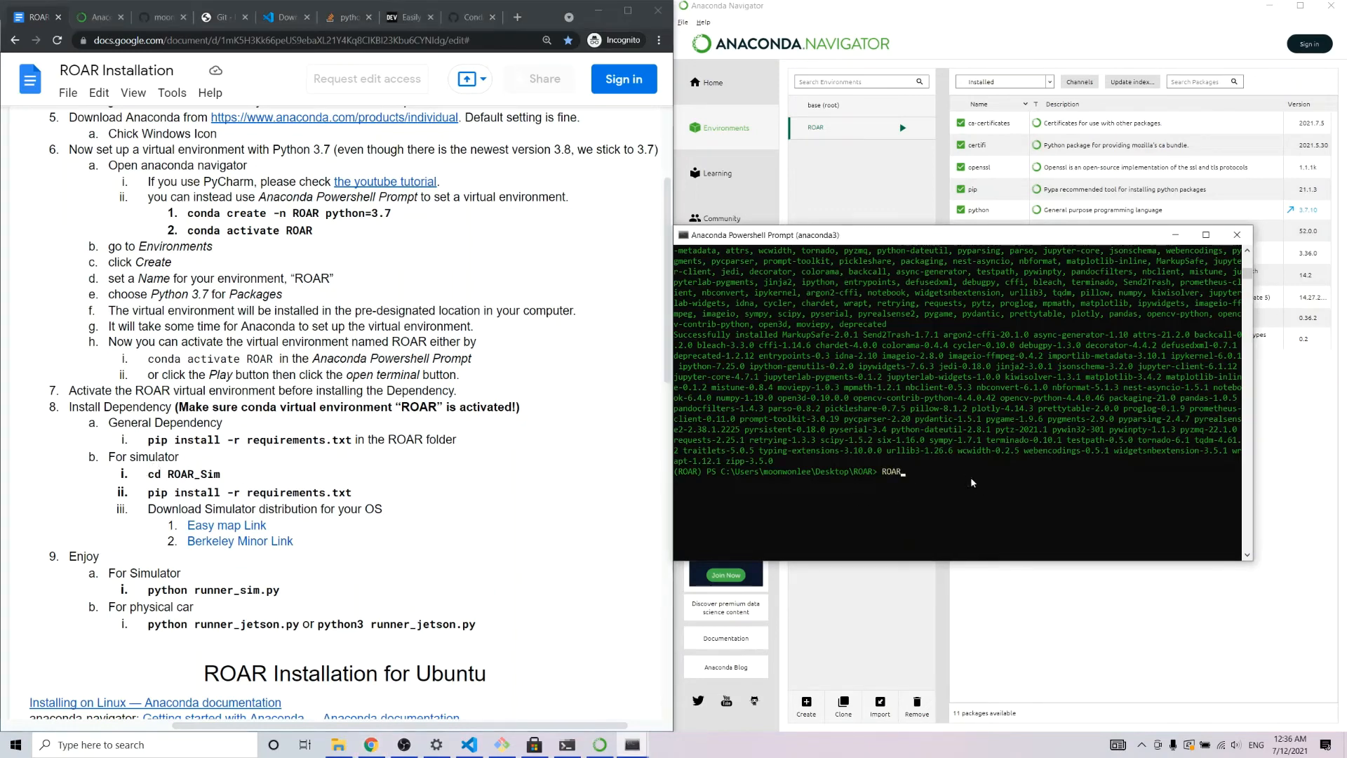
{"action": "key", "text": "BackSpace"}
{"action": "key", "text": "BackSpace"}
{"action": "key", "text": "BackSpace"}
{"action": "key", "text": "BackSpace"}
{"action": "type", "text": "cd ROAR_Sim"}
{"action": "key", "text": "Return"}
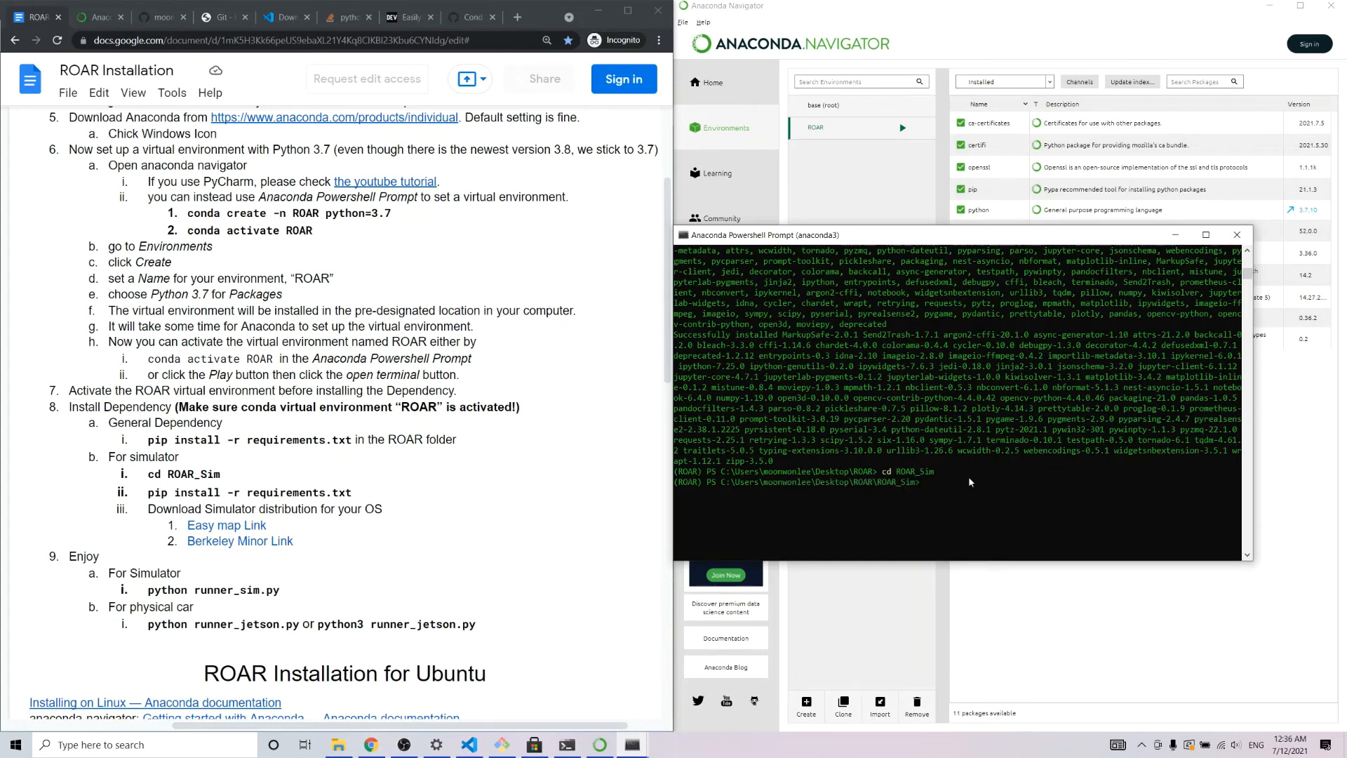
Copy pip install -r requirements.txt from the guide's simulator section and run it in the ROAR_Sim folder
{"action": "left_click_drag", "start_coordinate": [148, 494], "coordinate": [352, 494]}
{"action": "key", "text": "super+c"}
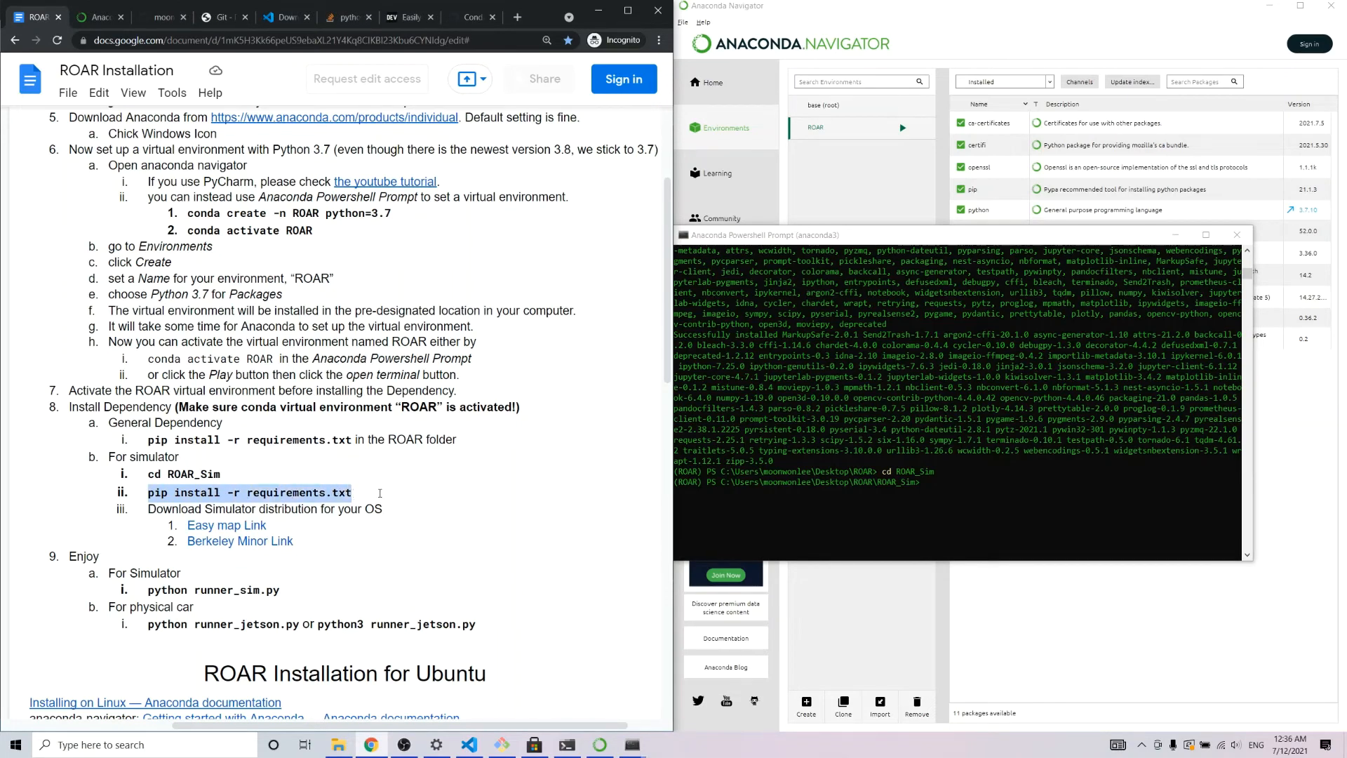
{"action": "left_click", "coordinate": [916, 522]}
{"action": "right_click", "coordinate": [991, 486]}
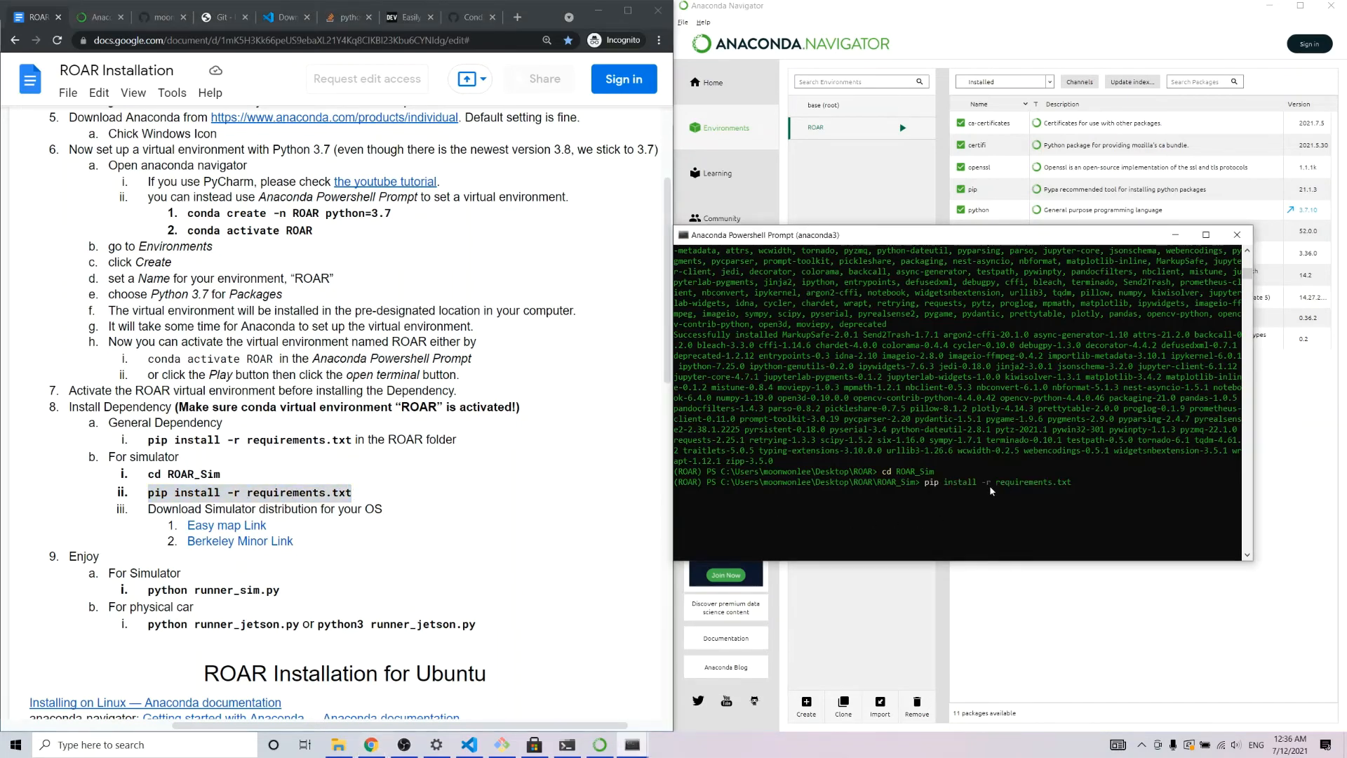
{"action": "key", "text": "Return"}
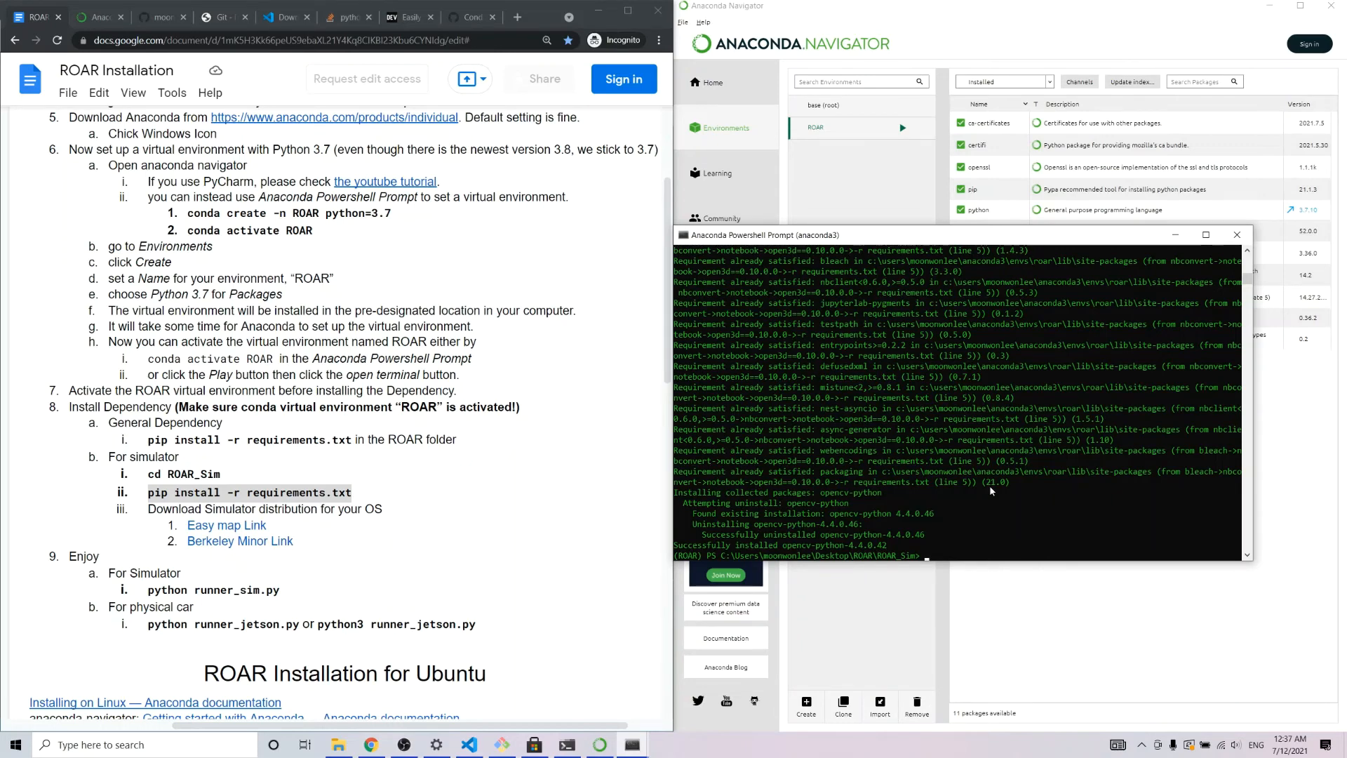
{"action": "left_click", "coordinate": [959, 556]}
Open the berkeley_minor Drive folder from the guide's Berkeley Minor link and download WindowsNoEditor.zip to the Desktop despite the virus-scan warning
{"action": "left_click", "coordinate": [204, 510]}
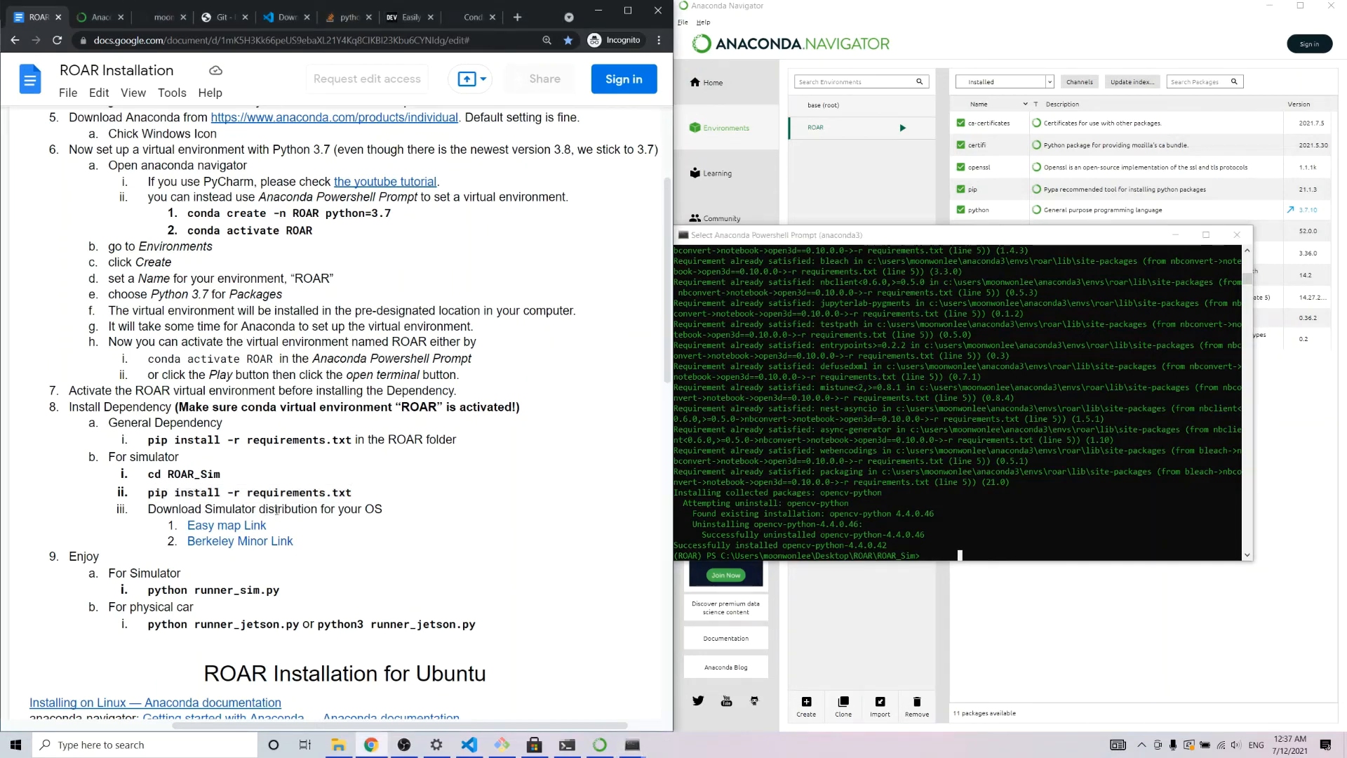
{"action": "left_click", "coordinate": [231, 544]}
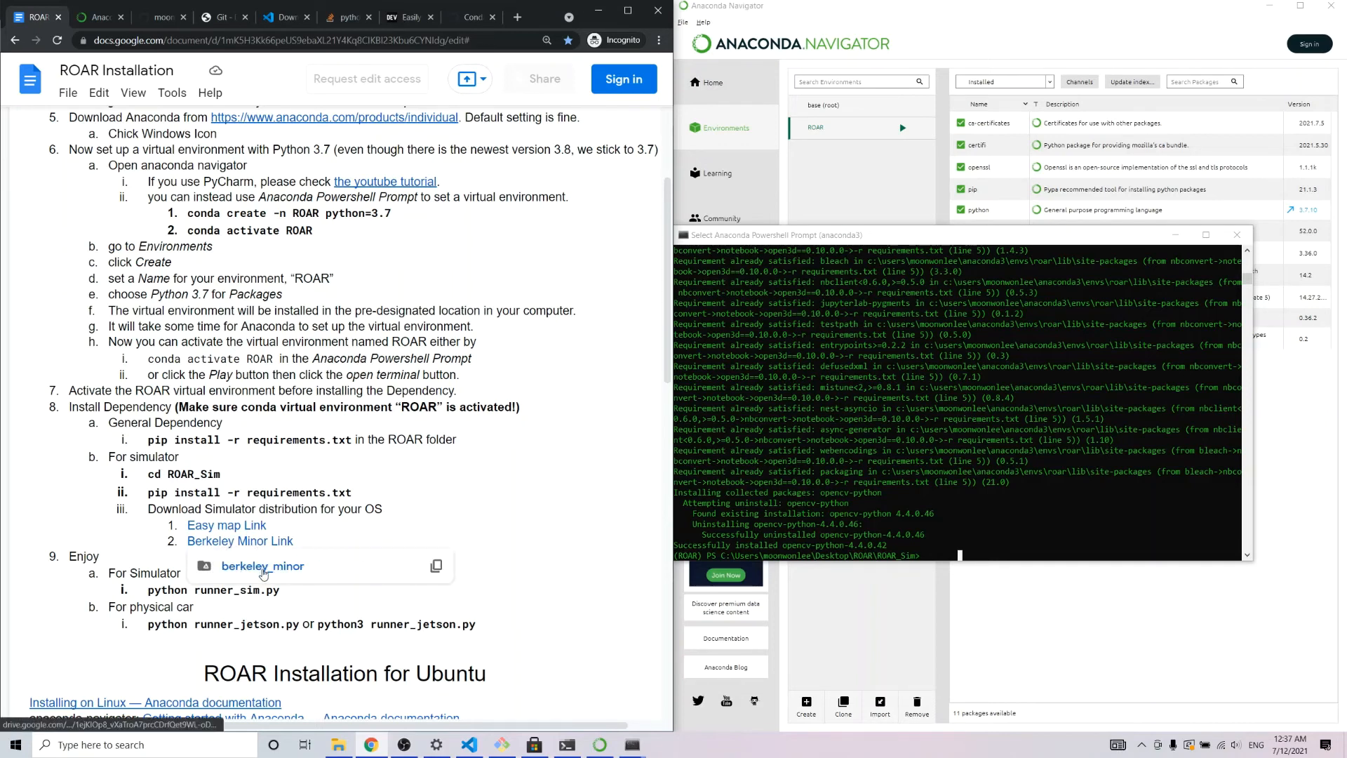
{"action": "left_click", "coordinate": [264, 572]}
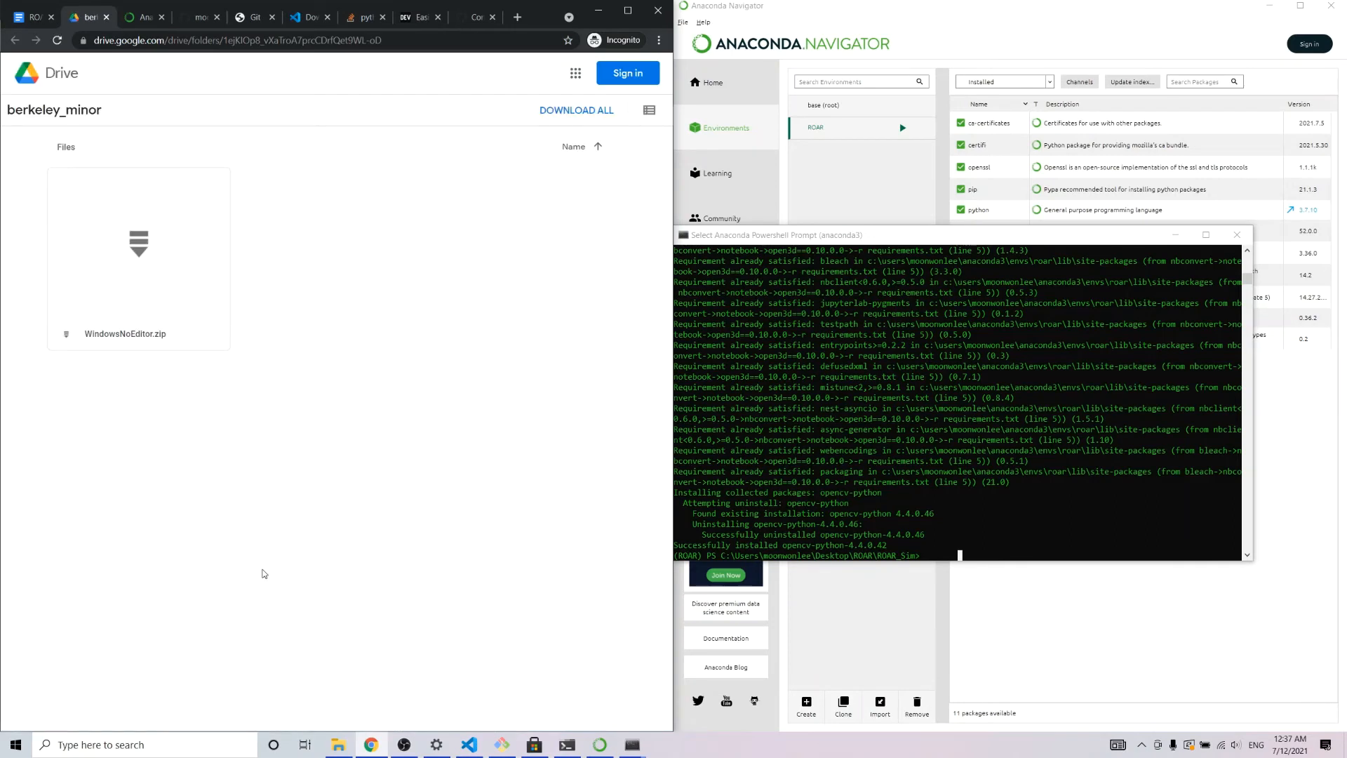
{"action": "double_click", "coordinate": [141, 254]}
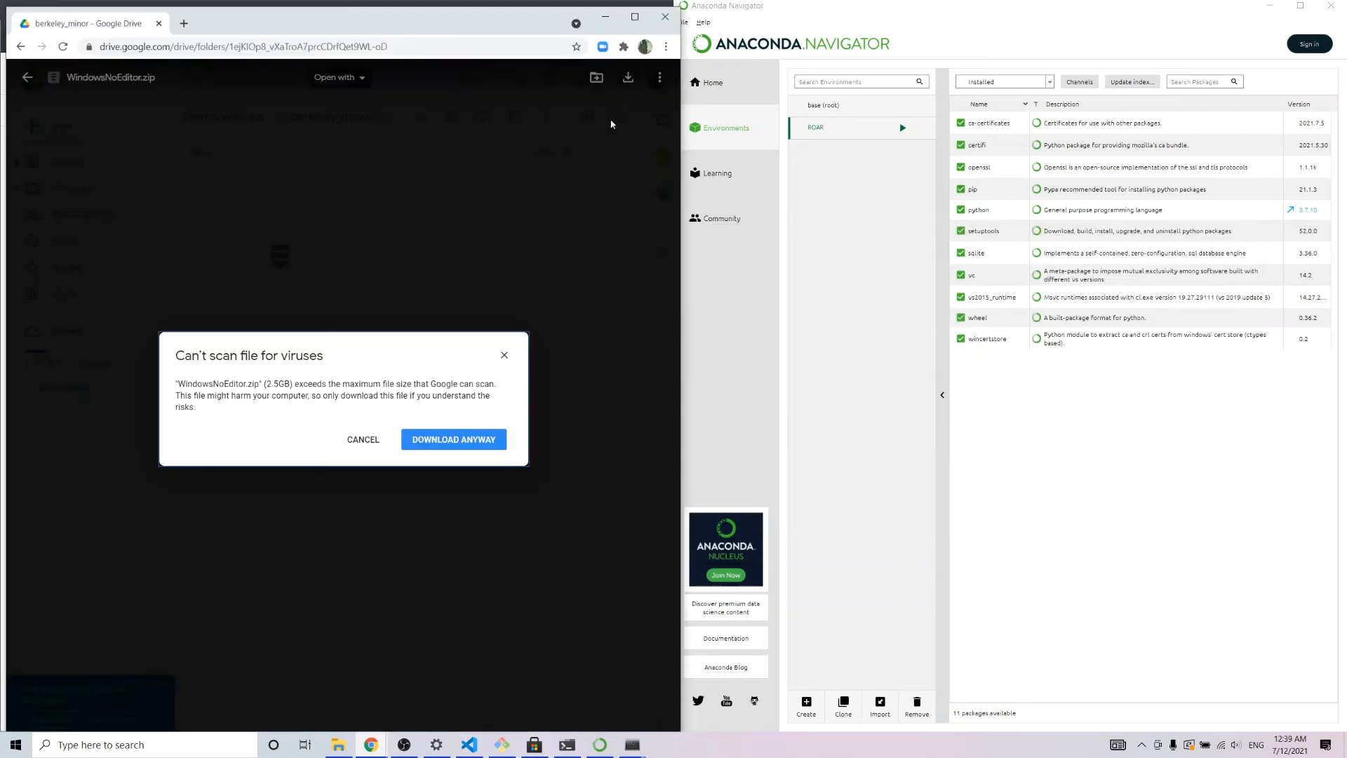
{"action": "left_click", "coordinate": [438, 447]}
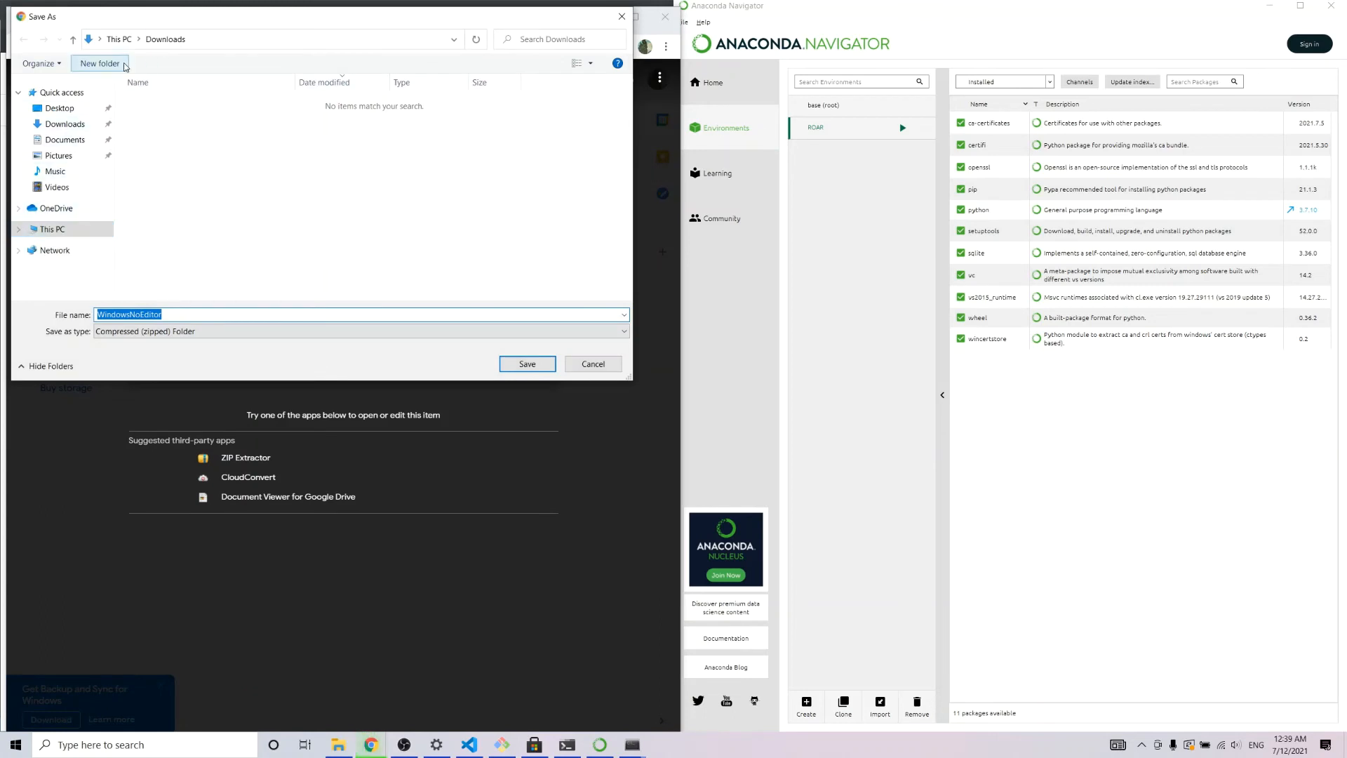
{"action": "left_click", "coordinate": [72, 110]}
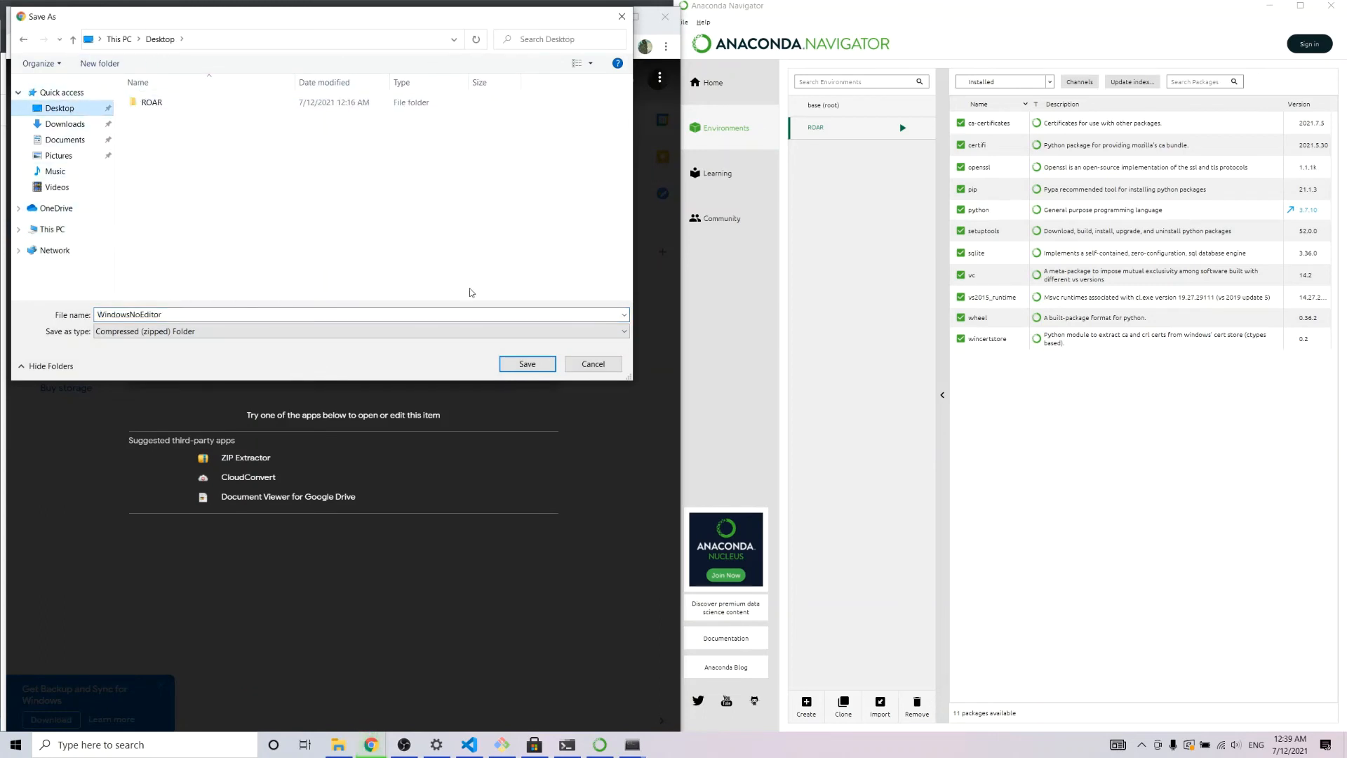
{"action": "left_click", "coordinate": [528, 364]}
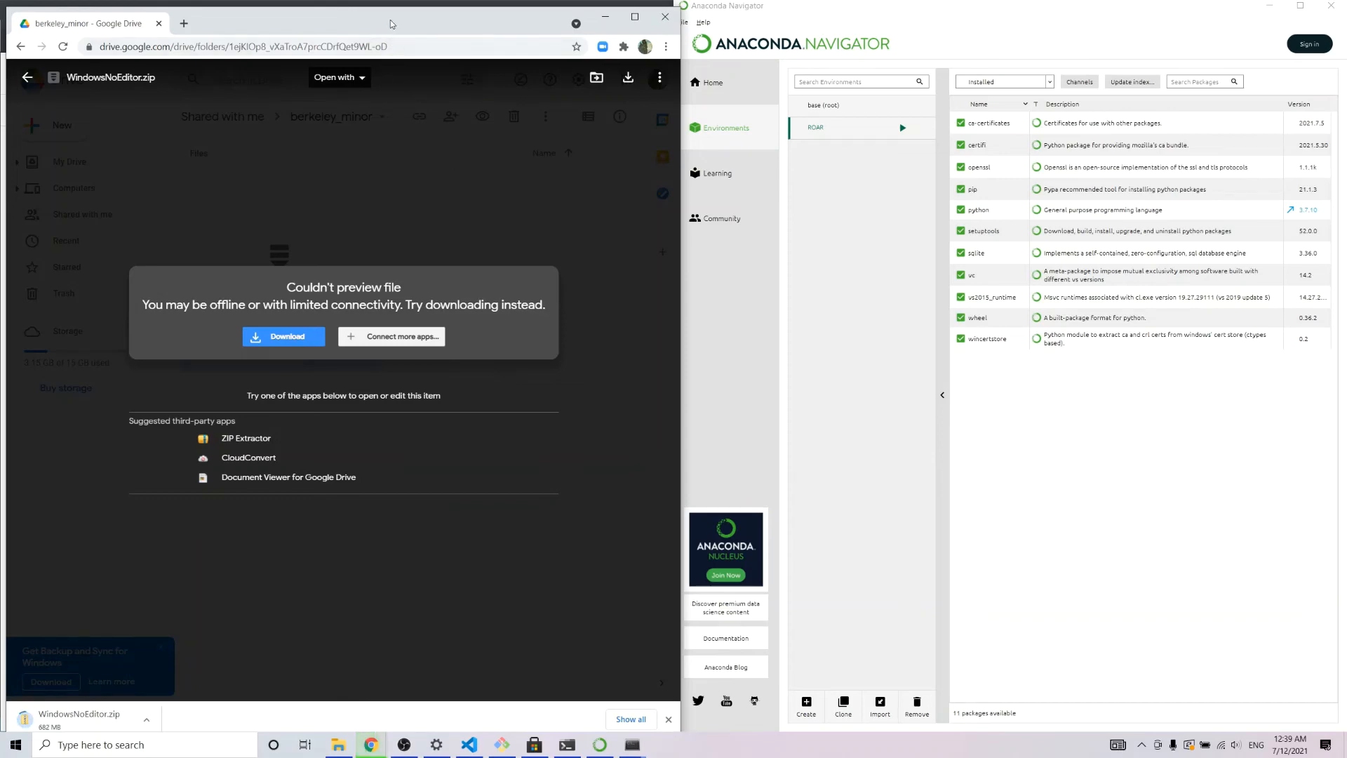
Place the download's browser window beside the guide's window and close the duplicate berkeley_minor page to return to the installation guide
{"action": "key", "text": "super+Right"}
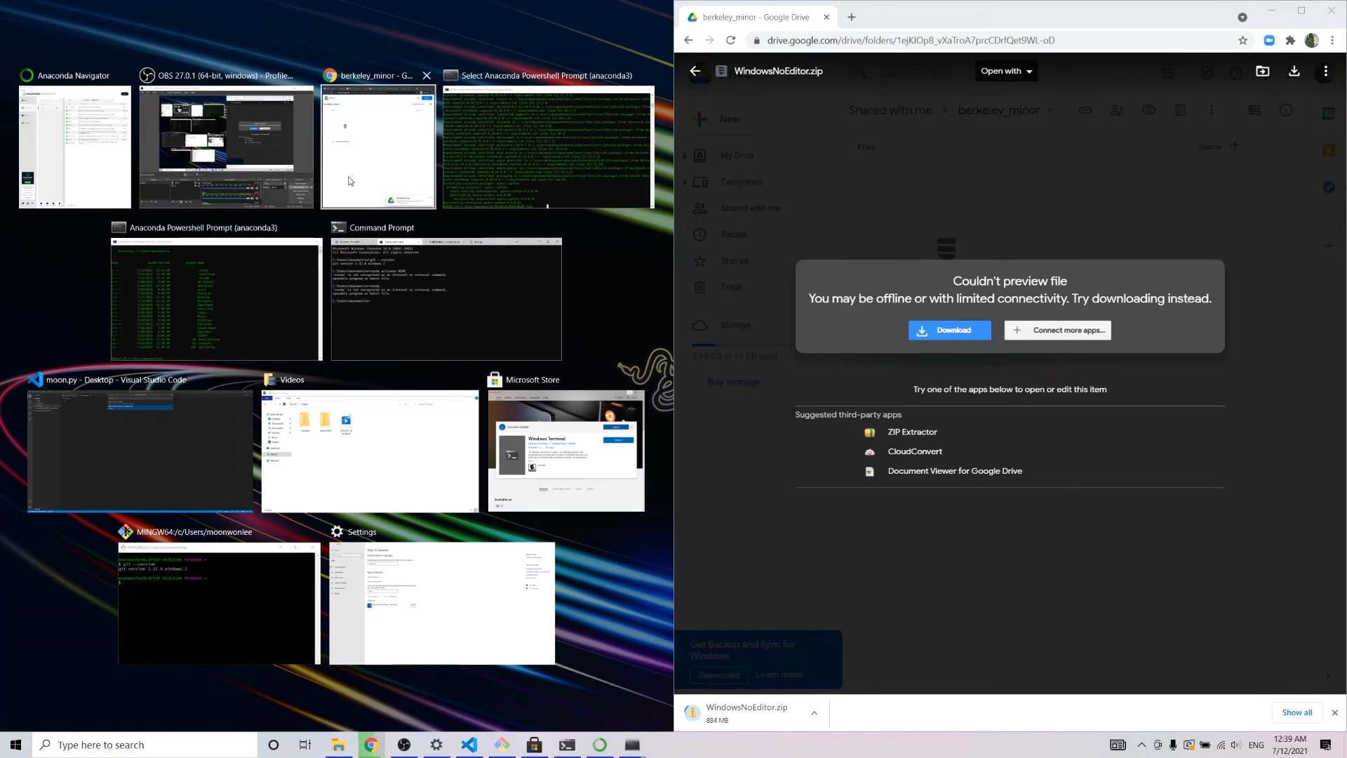
{"action": "left_click", "coordinate": [383, 166]}
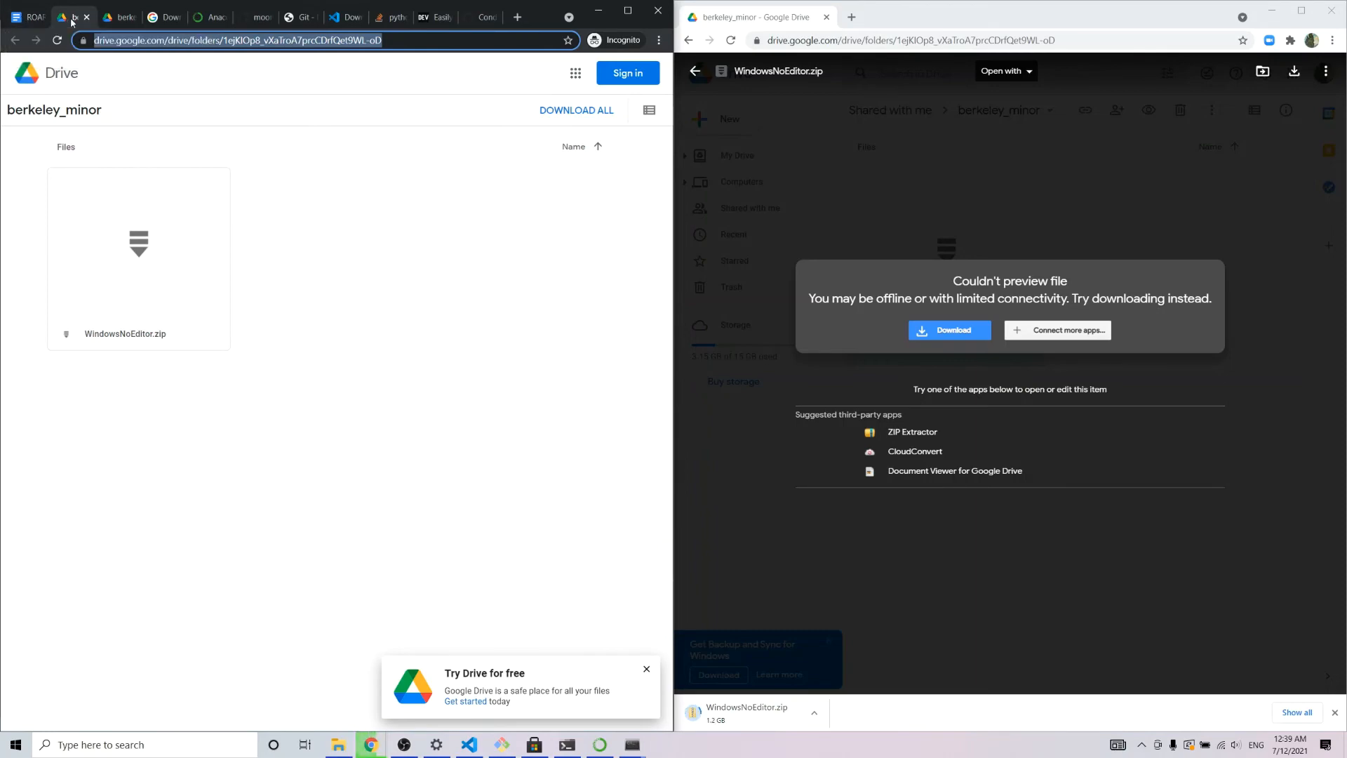
{"action": "left_click", "coordinate": [86, 16]}
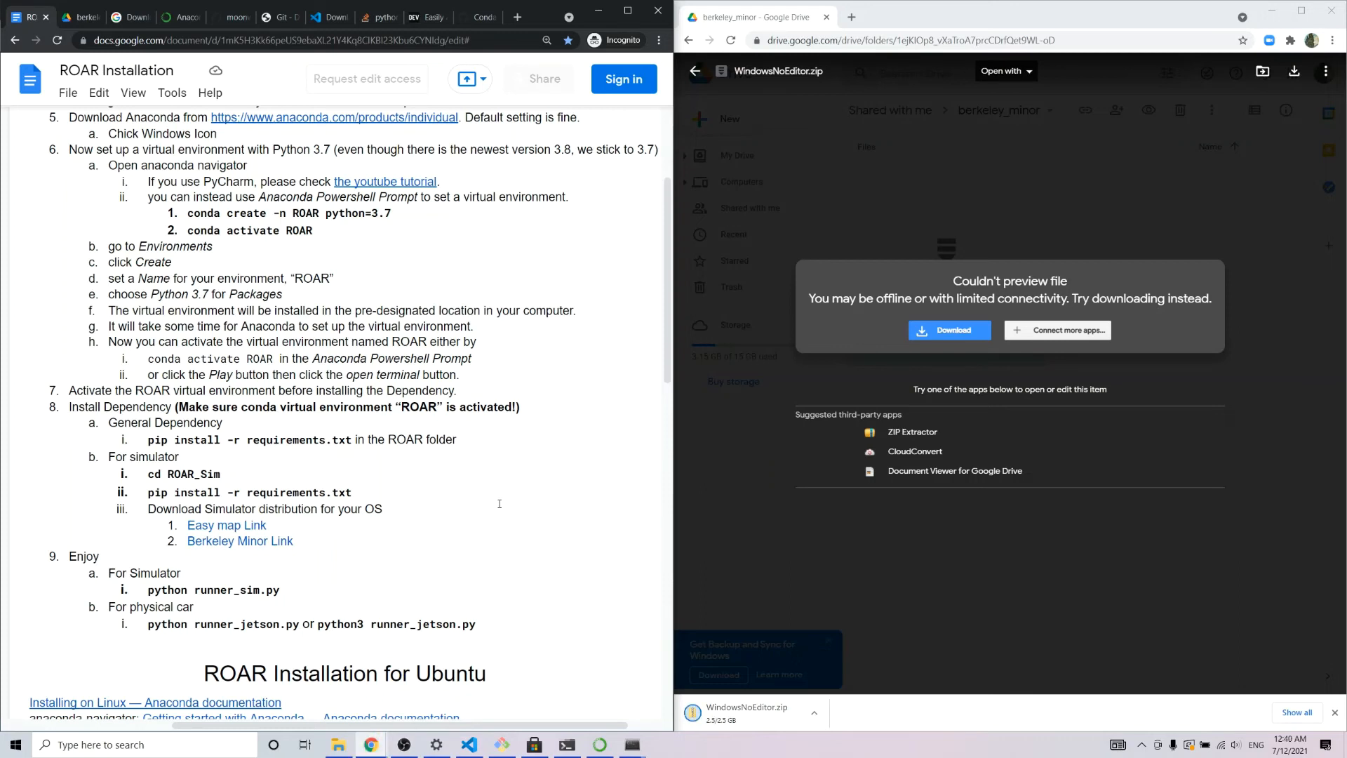
Extract all of the downloaded WindowsNoEditor.zip into the Desktop's WindowsNoEditor folder, moving the extraction windows clear of the guide
{"action": "left_click", "coordinate": [734, 718]}
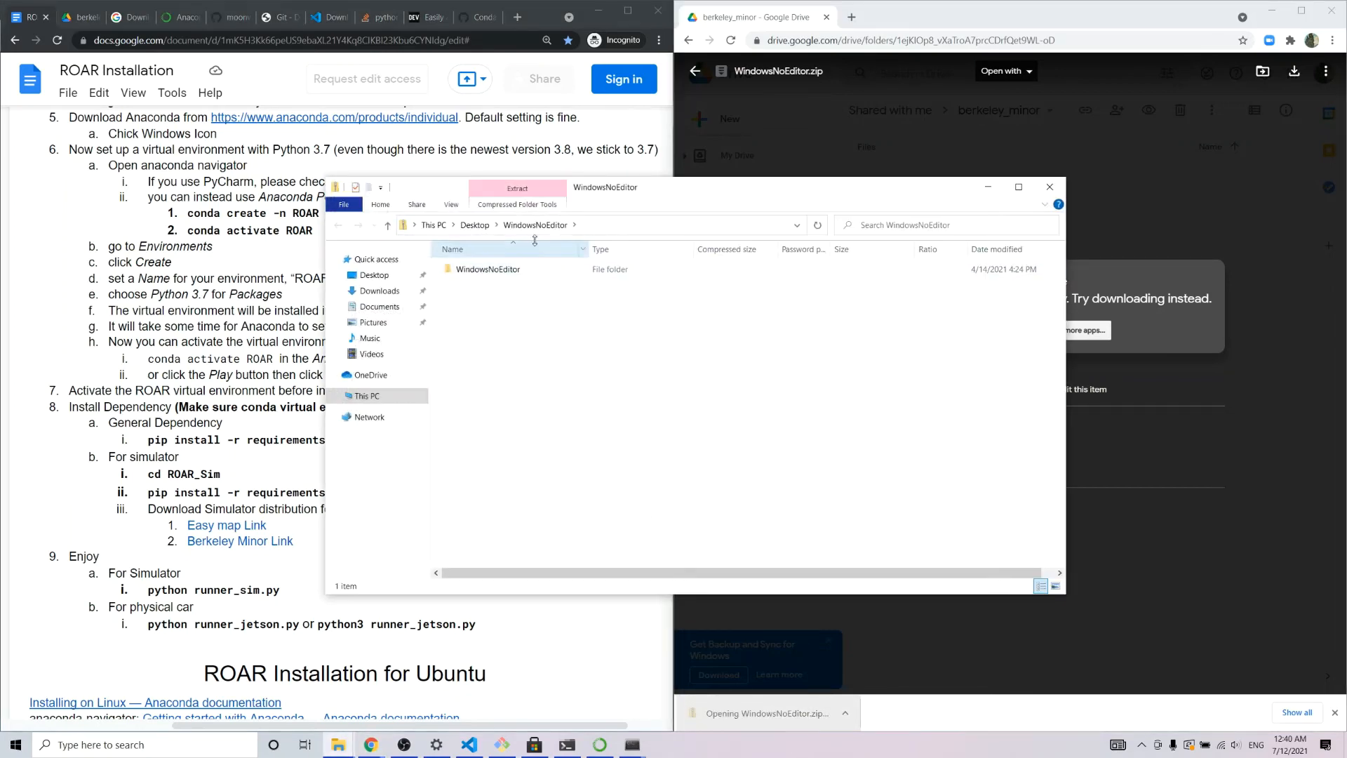
{"action": "left_click", "coordinate": [517, 188]}
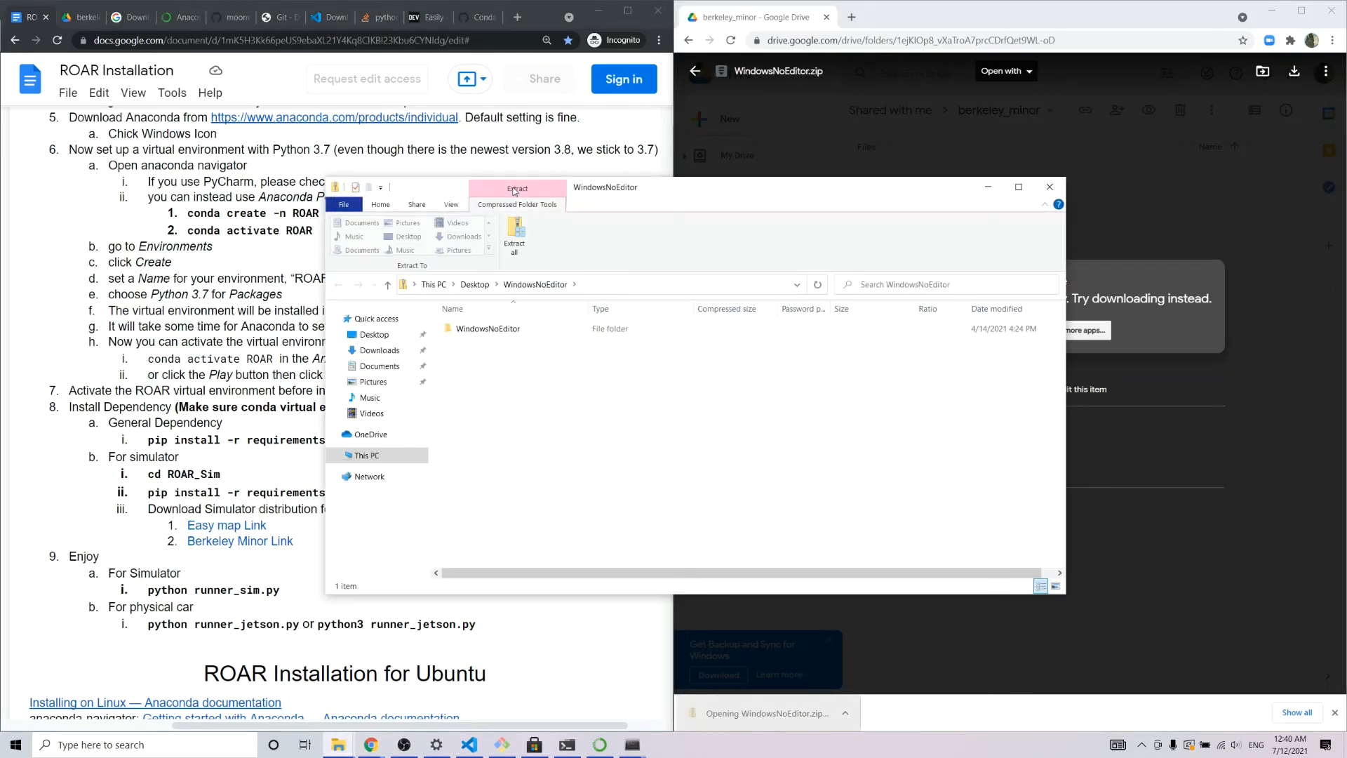
{"action": "left_click", "coordinate": [515, 231]}
{"action": "left_click", "coordinate": [774, 505]}
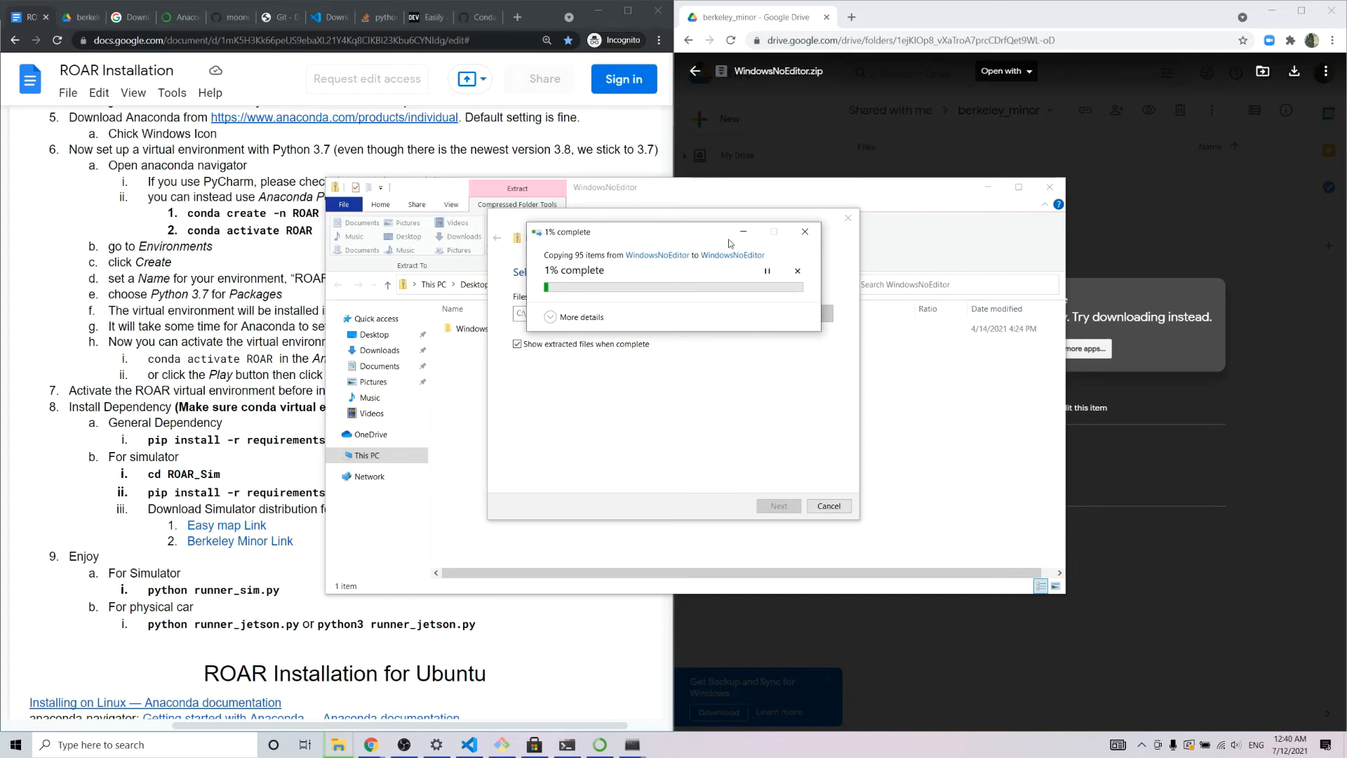
{"action": "left_click_drag", "start_coordinate": [710, 232], "coordinate": [993, 371]}
{"action": "left_click_drag", "start_coordinate": [471, 278], "coordinate": [700, 363]}
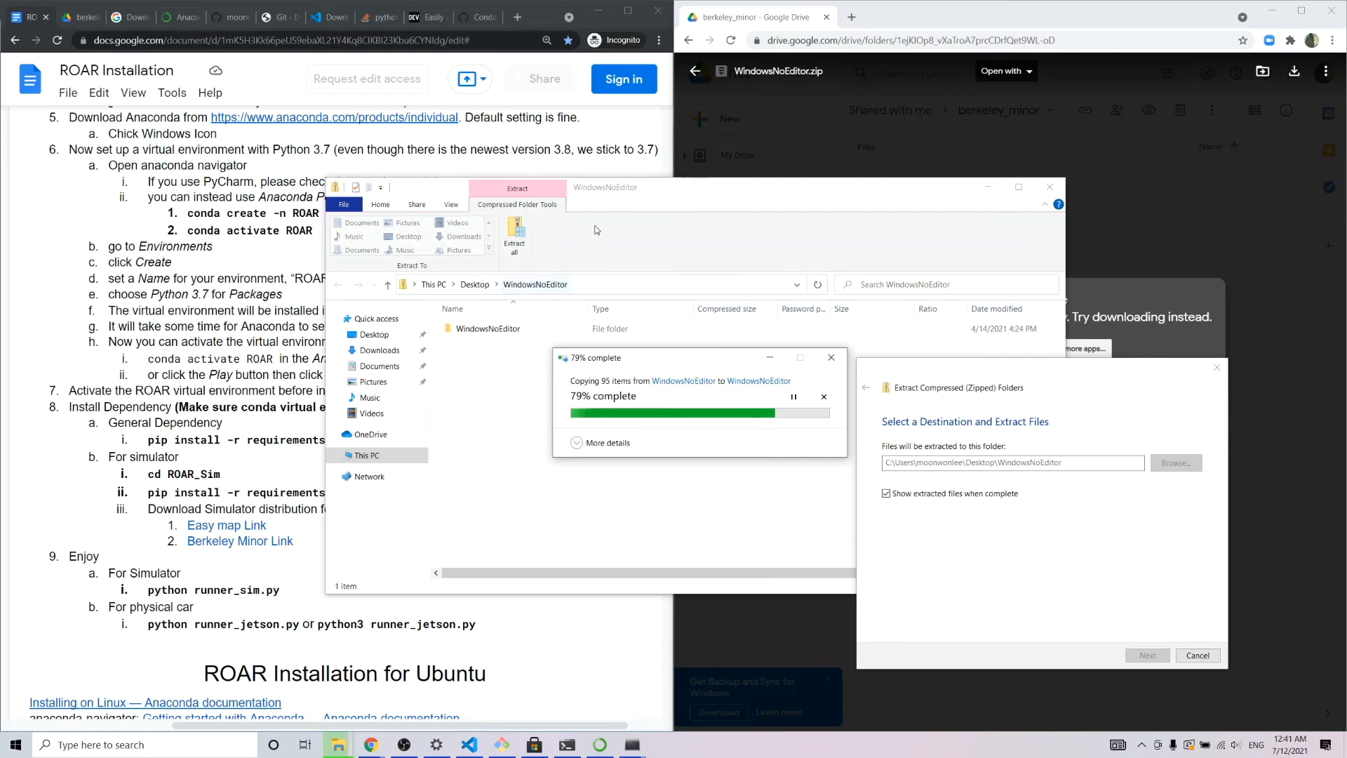
{"action": "left_click_drag", "start_coordinate": [691, 187], "coordinate": [965, 38]}
{"action": "left_click", "coordinate": [580, 360]}
{"action": "left_click_drag", "start_coordinate": [580, 360], "coordinate": [748, 309]}
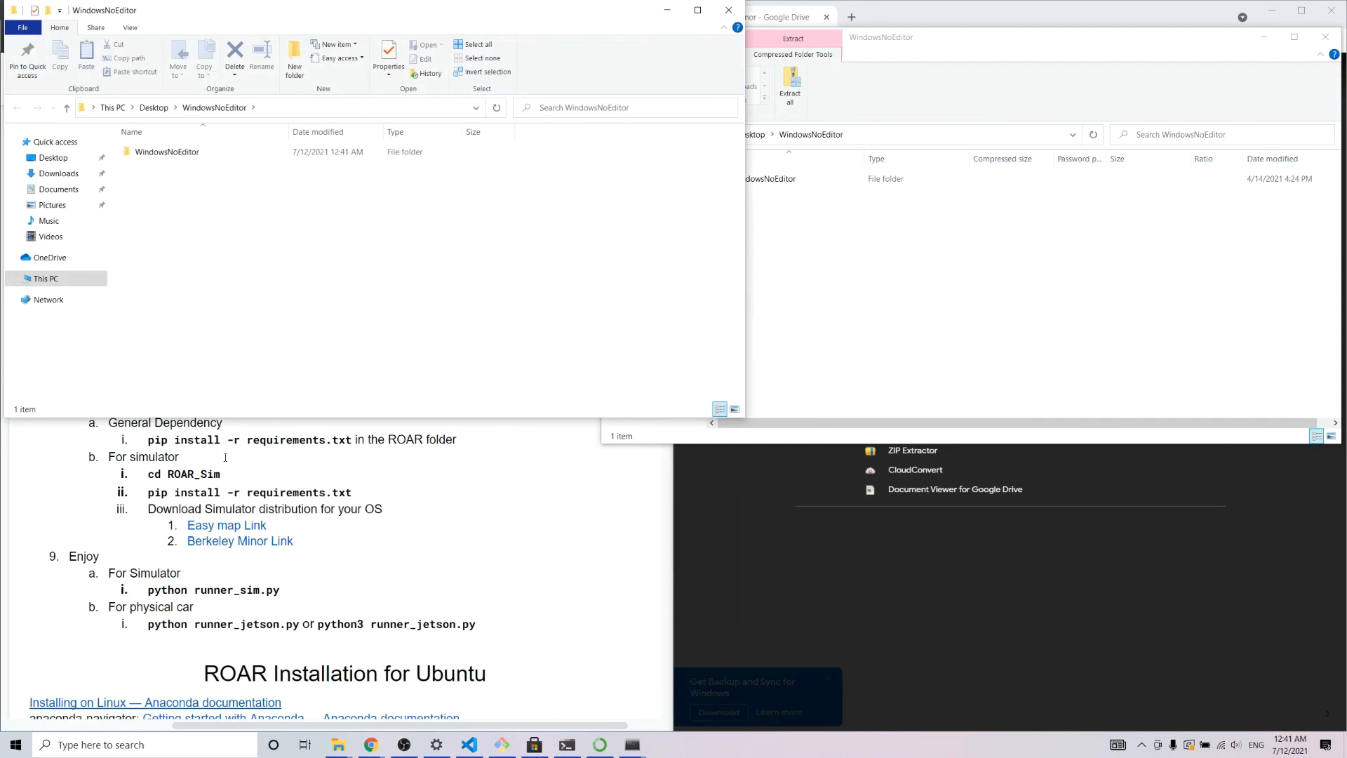
Move the extracted folder's window off the guide, open its WindowsNoEditor subfolder and close the zip archive's window
{"action": "left_click_drag", "start_coordinate": [367, 16], "coordinate": [964, 289]}
{"action": "left_click", "coordinate": [785, 426]}
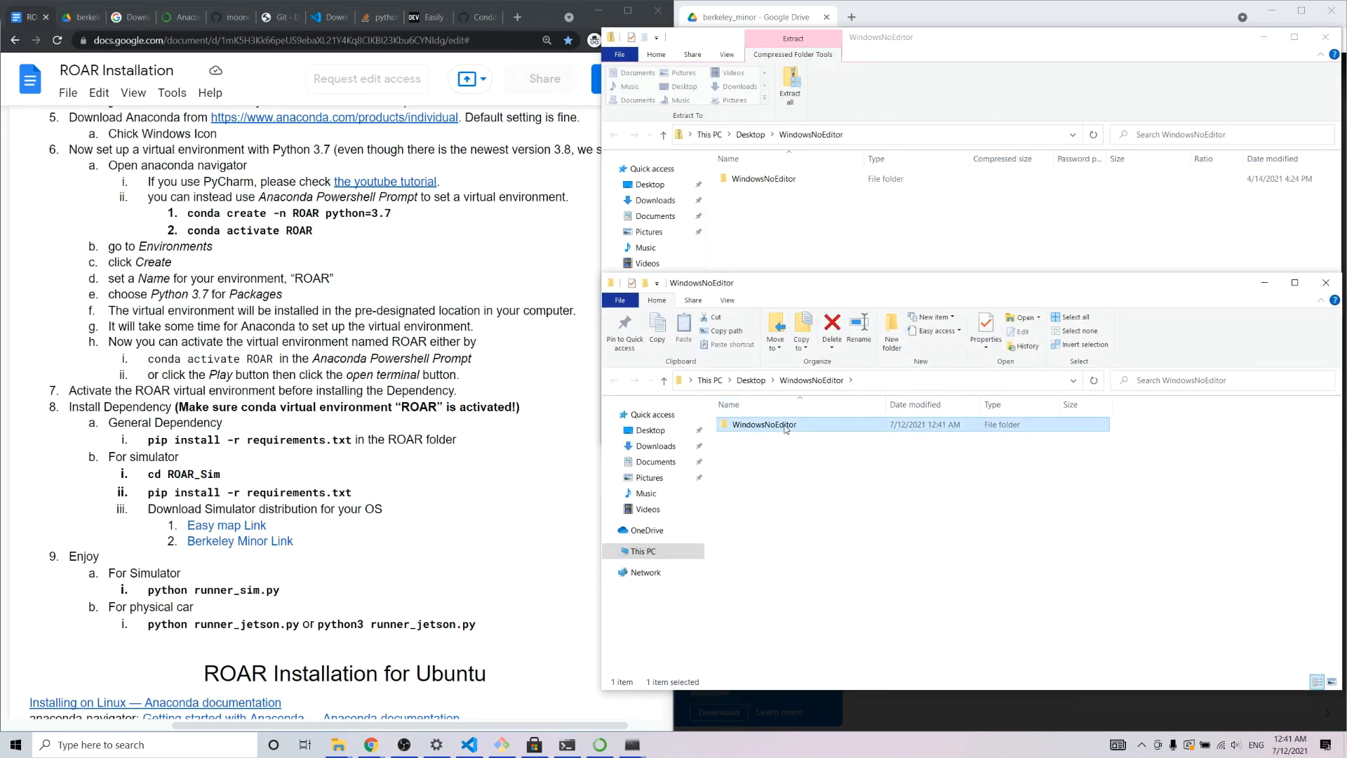
{"action": "double_click", "coordinate": [809, 426]}
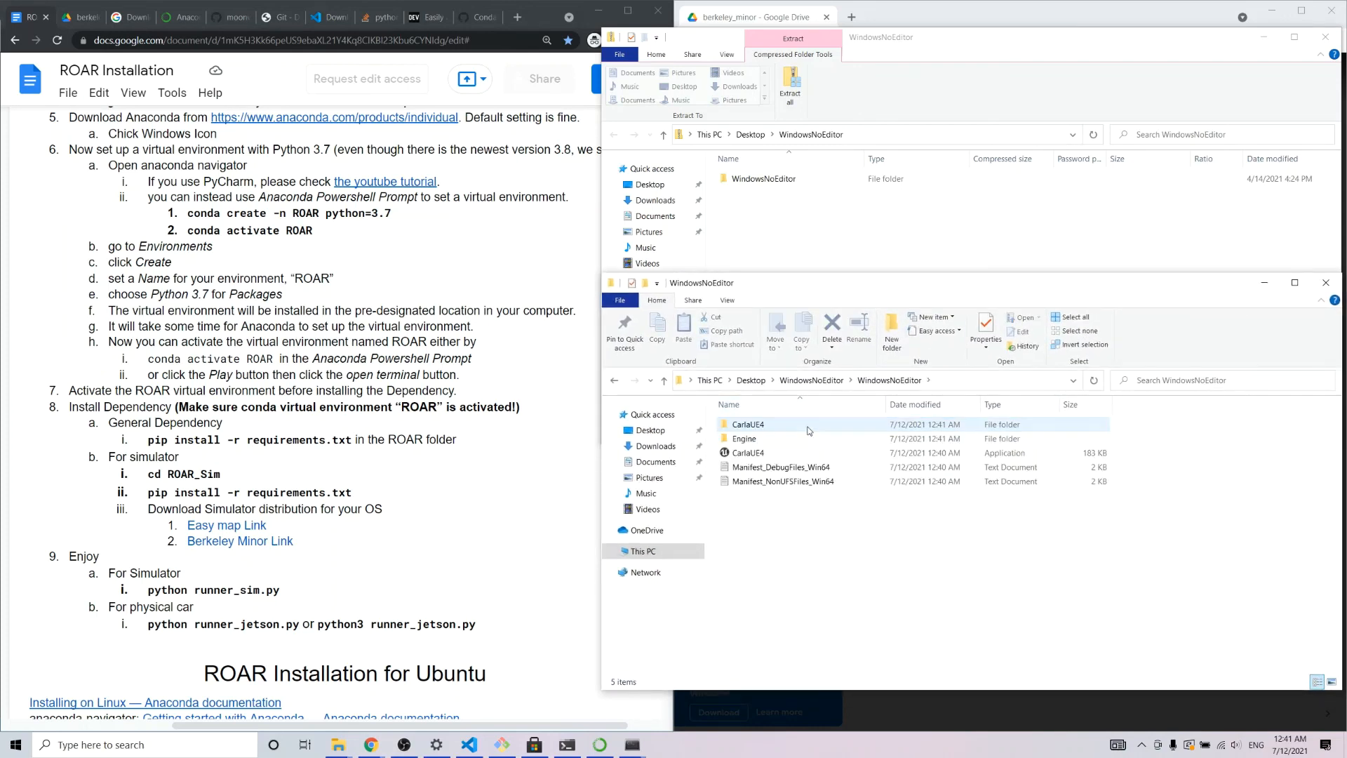
{"action": "left_click", "coordinate": [1137, 72]}
{"action": "left_click", "coordinate": [1326, 37]}
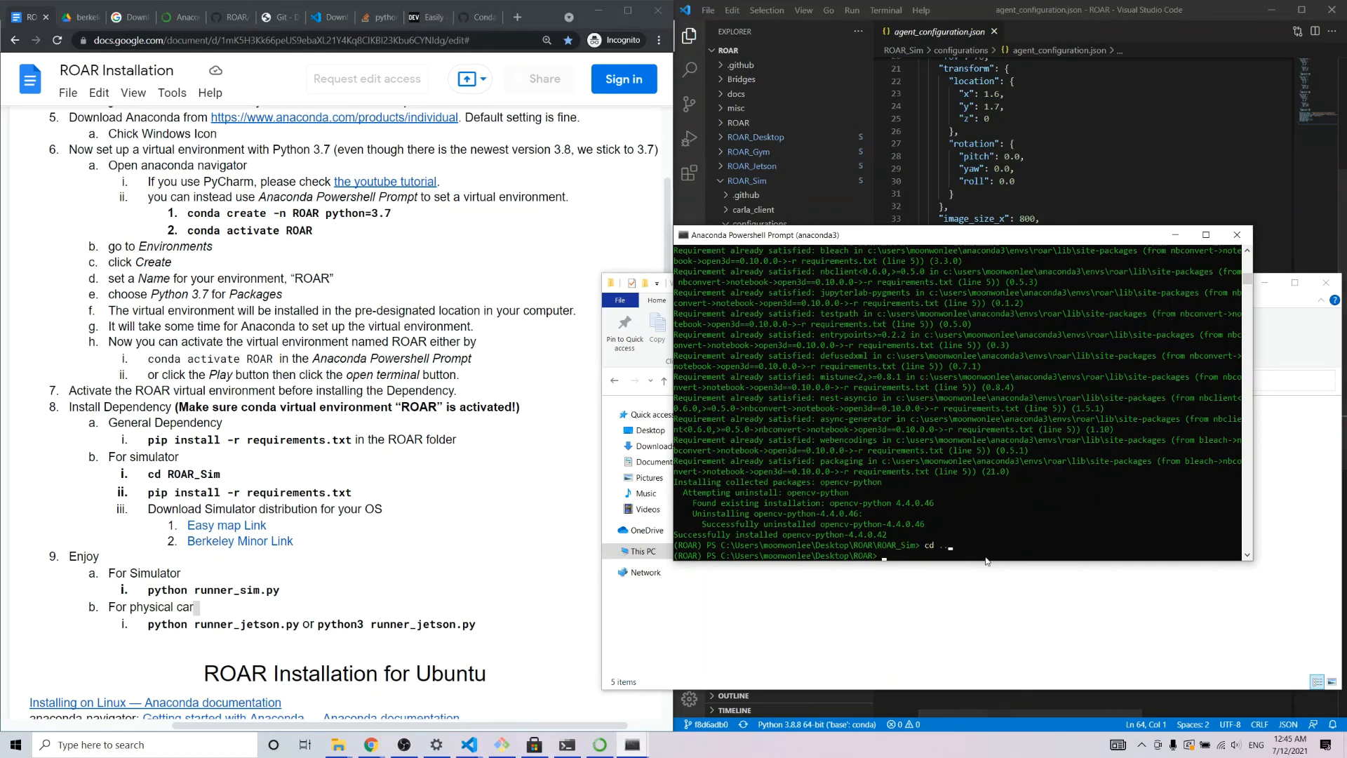
Go up from the ROAR folder to the Desktop in the Anaconda prompt with cd .. and list its contents
{"action": "left_click", "coordinate": [986, 557]}
{"action": "left_click", "coordinate": [975, 558]}
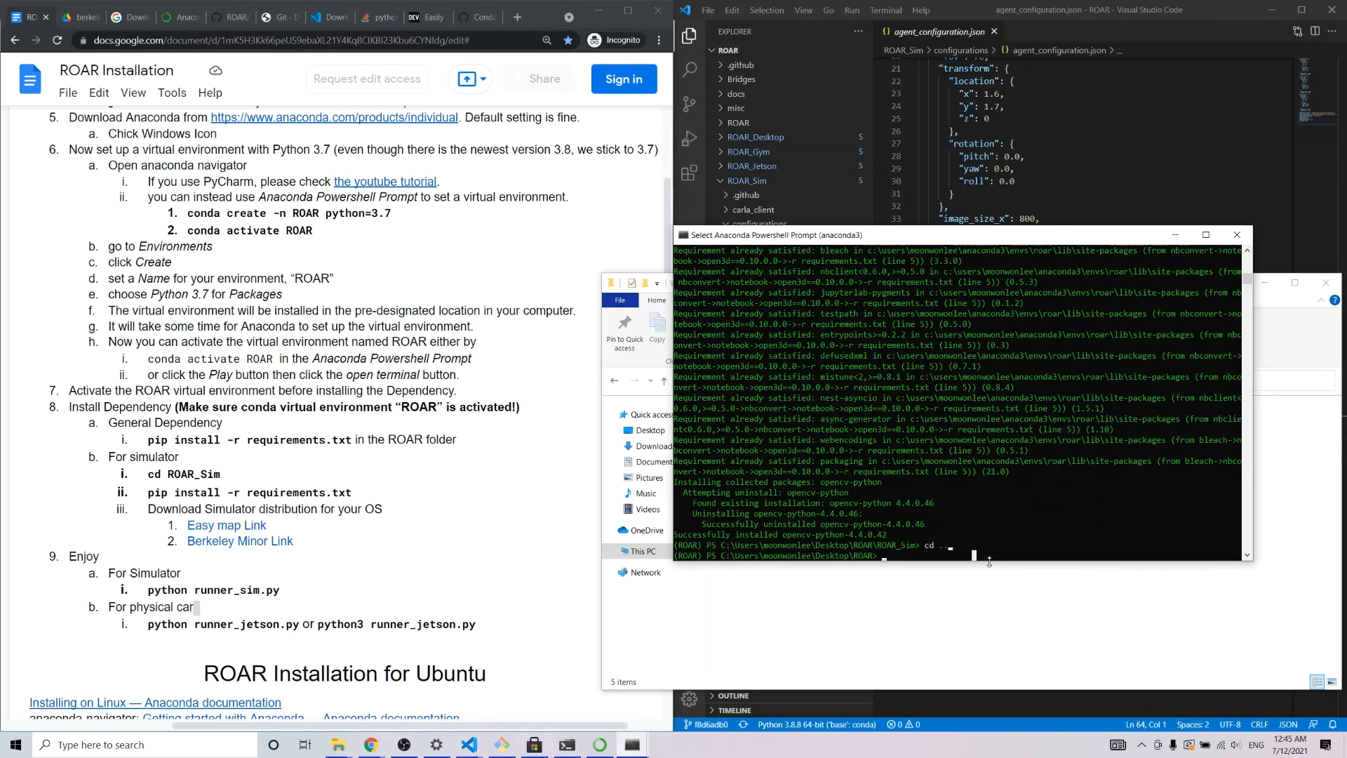
{"action": "type", "text": "cd .."}
{"action": "key", "text": "Return"}
{"action": "type", "text": "ls"}
{"action": "key", "text": "Return"}
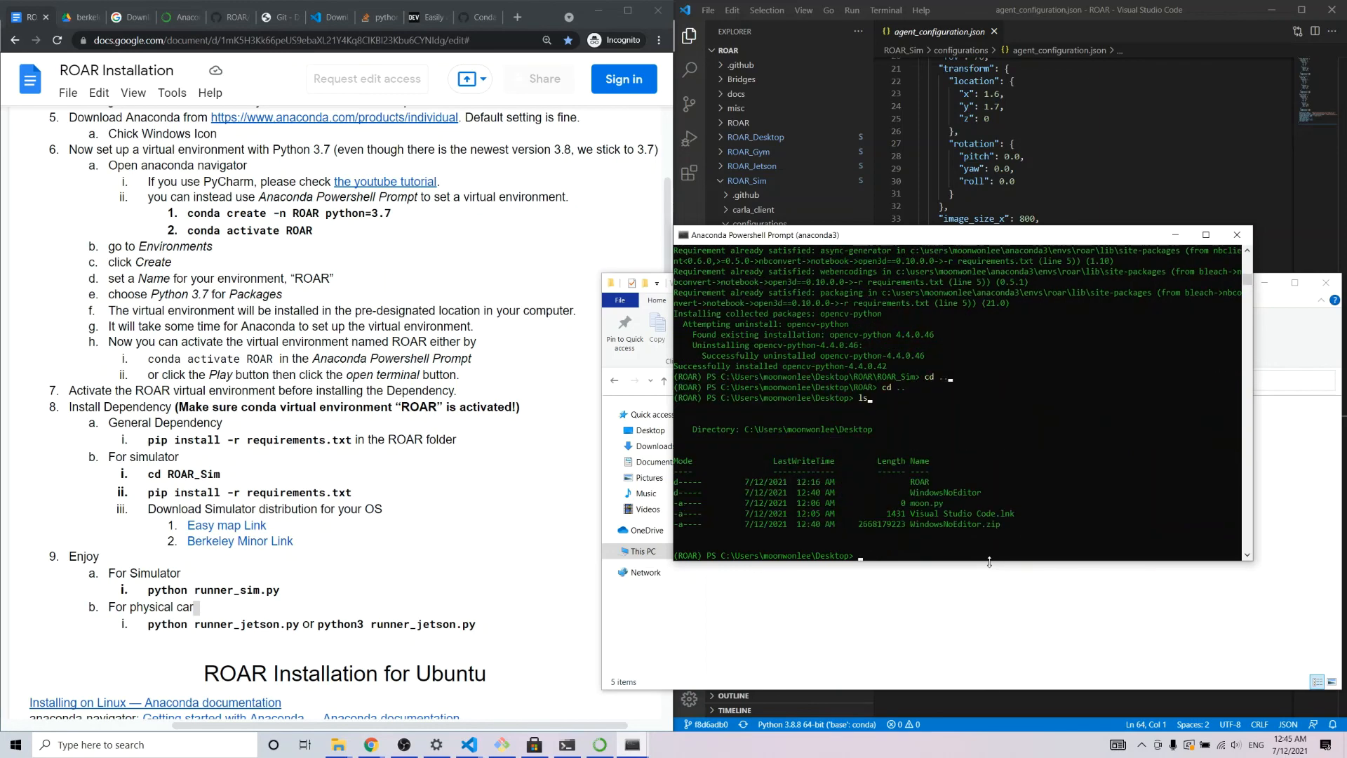
Change into the Desktop's WindowsNoEditor folder with cd .\WindowsNoEditor\ and list its contents
{"action": "type", "text": "cd"}
{"action": "type", "text": " .\\Win"}
{"action": "type", "text": "do"}
{"action": "key", "text": "Tab"}
{"action": "key", "text": "Return"}
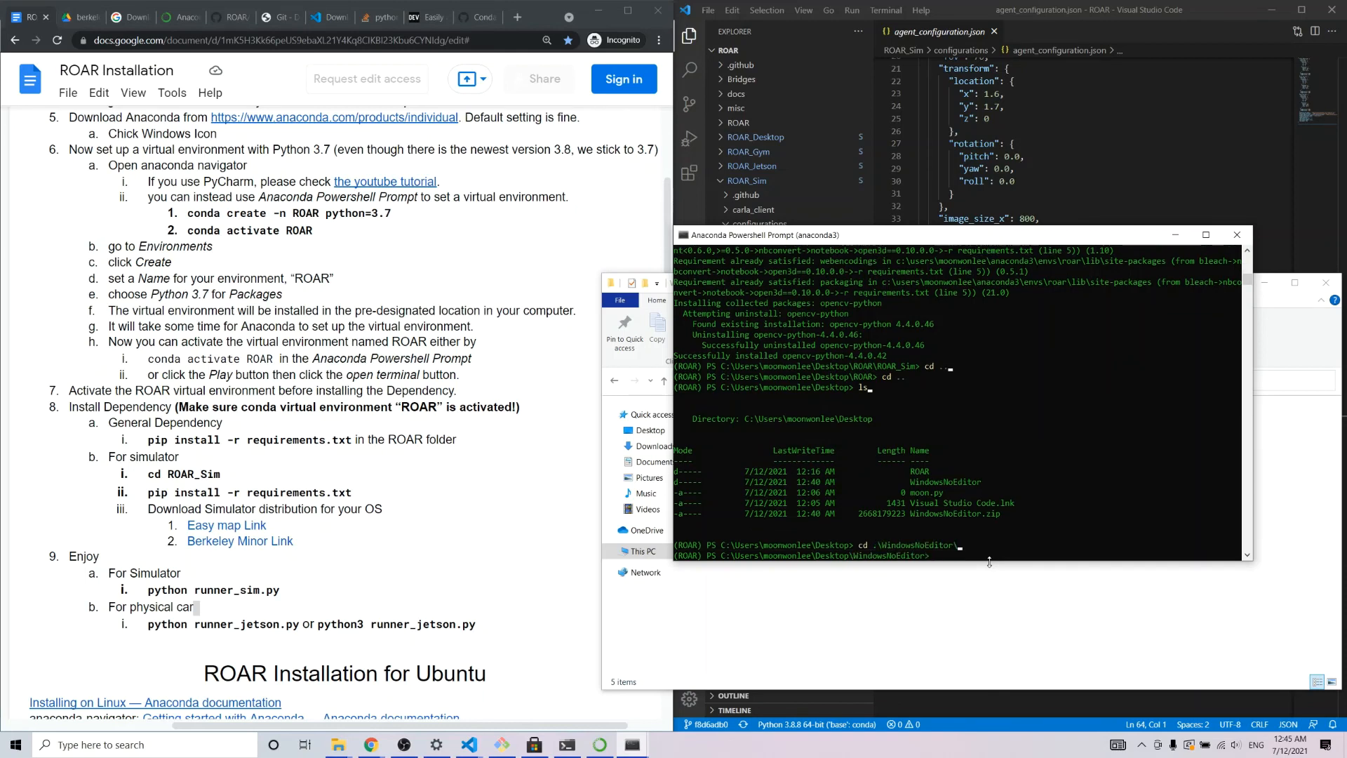
{"action": "type", "text": "ls"}
{"action": "key", "text": "Return"}
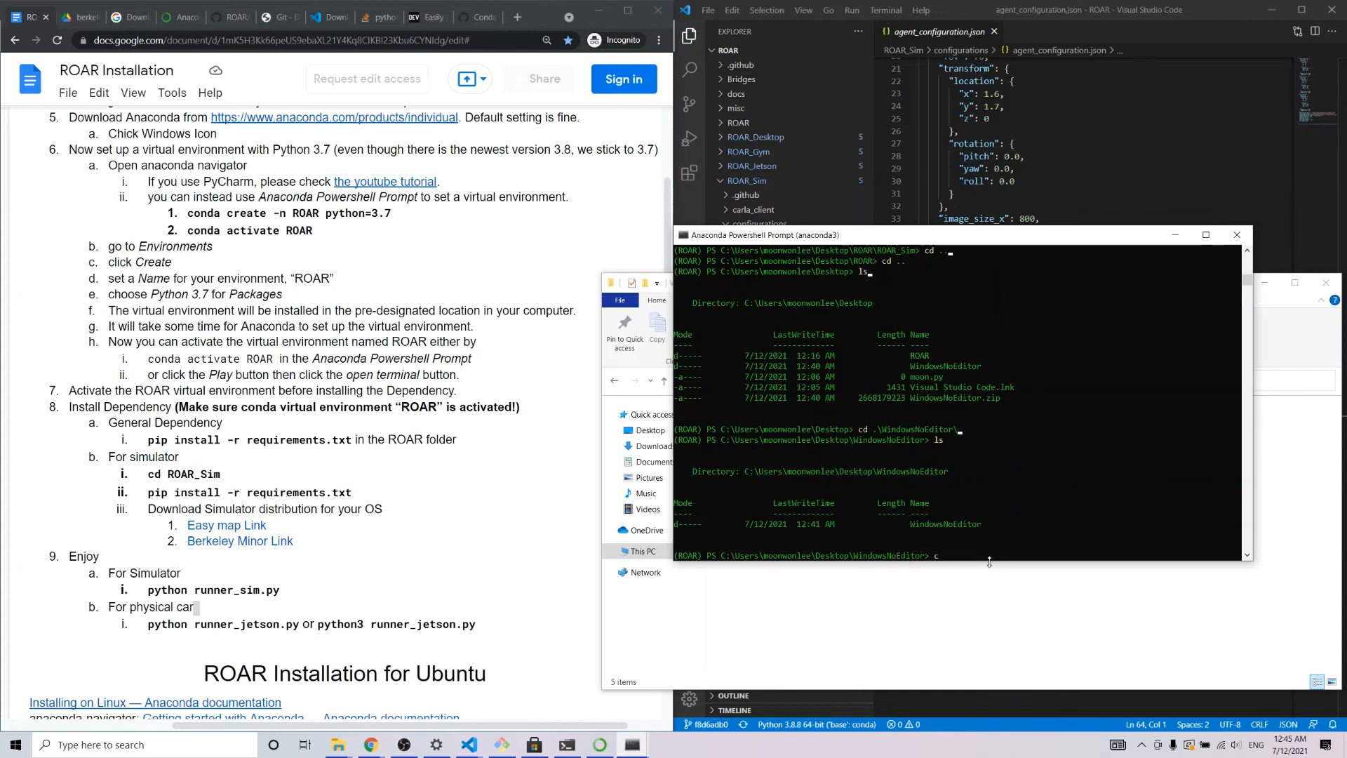
Change into the nested WindowsNoEditor folder and list the simulator files
{"action": "type", "text": "cd Windows"}
{"action": "key", "text": "Tab"}
{"action": "key", "text": "Return"}
{"action": "type", "text": "ls"}
{"action": "key", "text": "Return"}
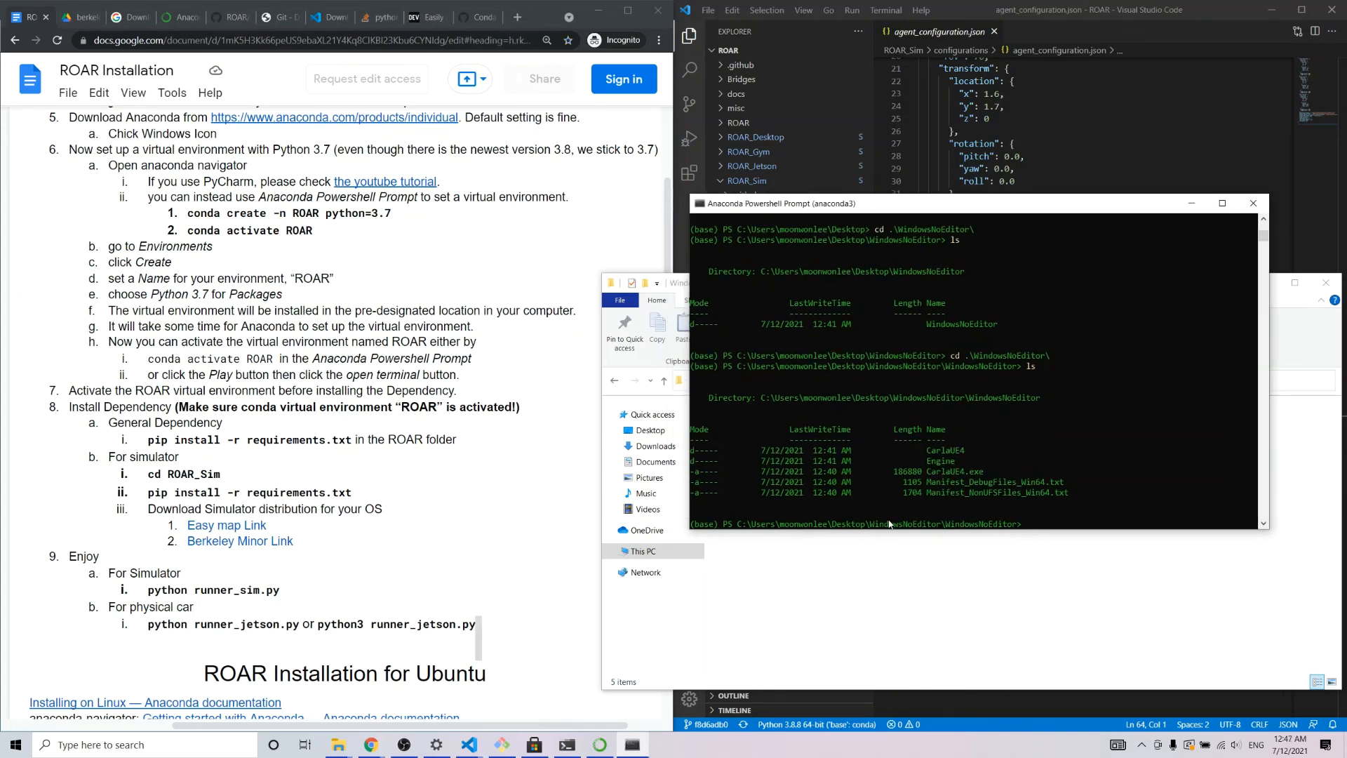
Launch the simulator from the prompt with .\CarlaUE4.exe
{"action": "type", "text": "/Car"}
{"action": "key", "text": "Tab"}
{"action": "key", "text": "Return"}
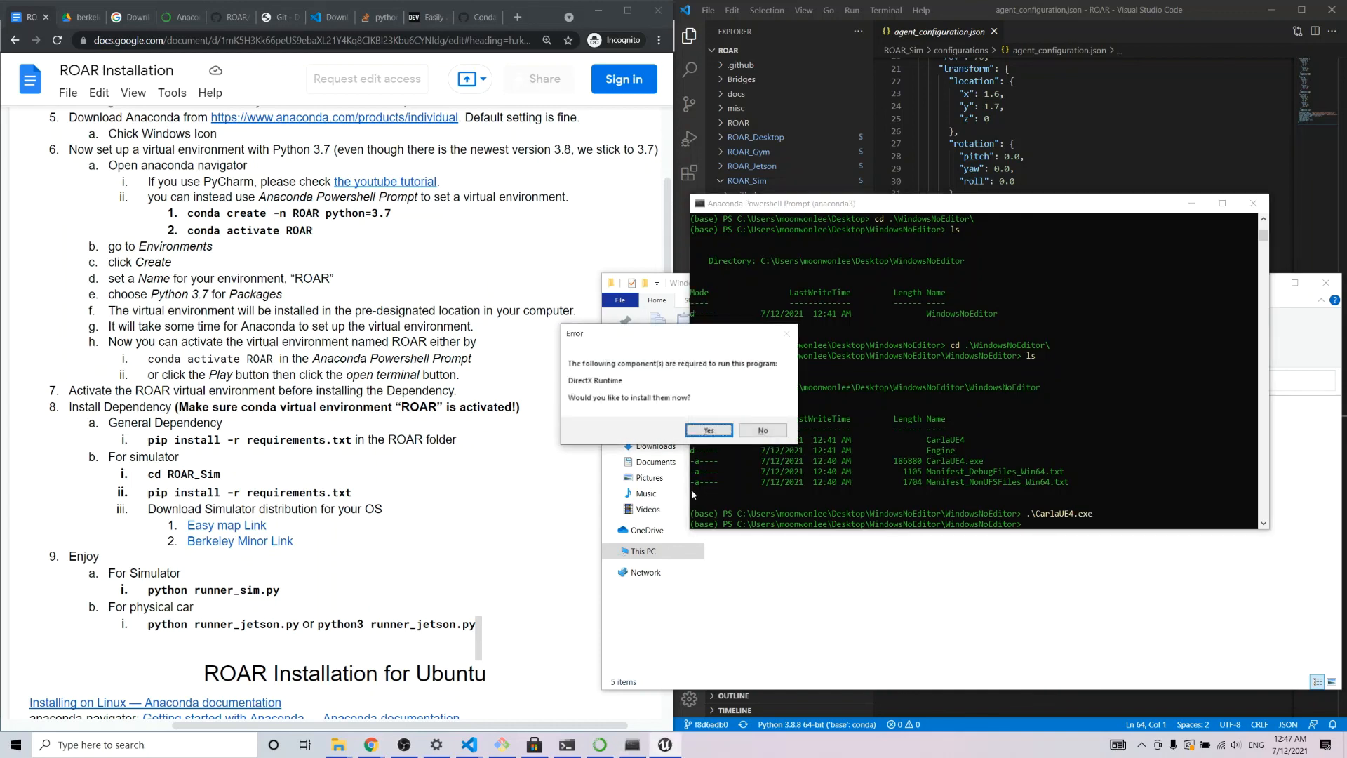
Agree to install the missing DirectX Runtime, accept the UE4 Prerequisites (x64) license terms, run the installation and close the setup
{"action": "left_click", "coordinate": [708, 430]}
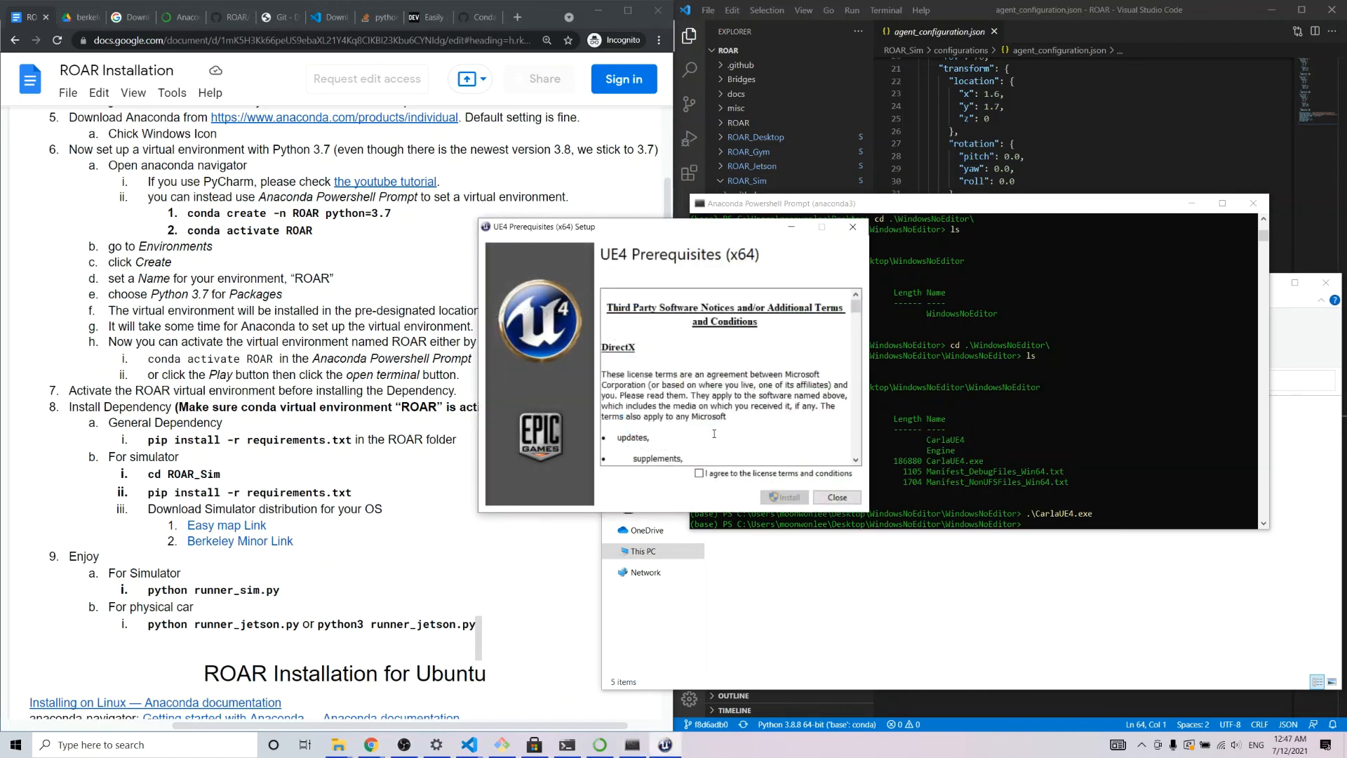
{"action": "left_click", "coordinate": [726, 474]}
{"action": "left_click", "coordinate": [785, 497]}
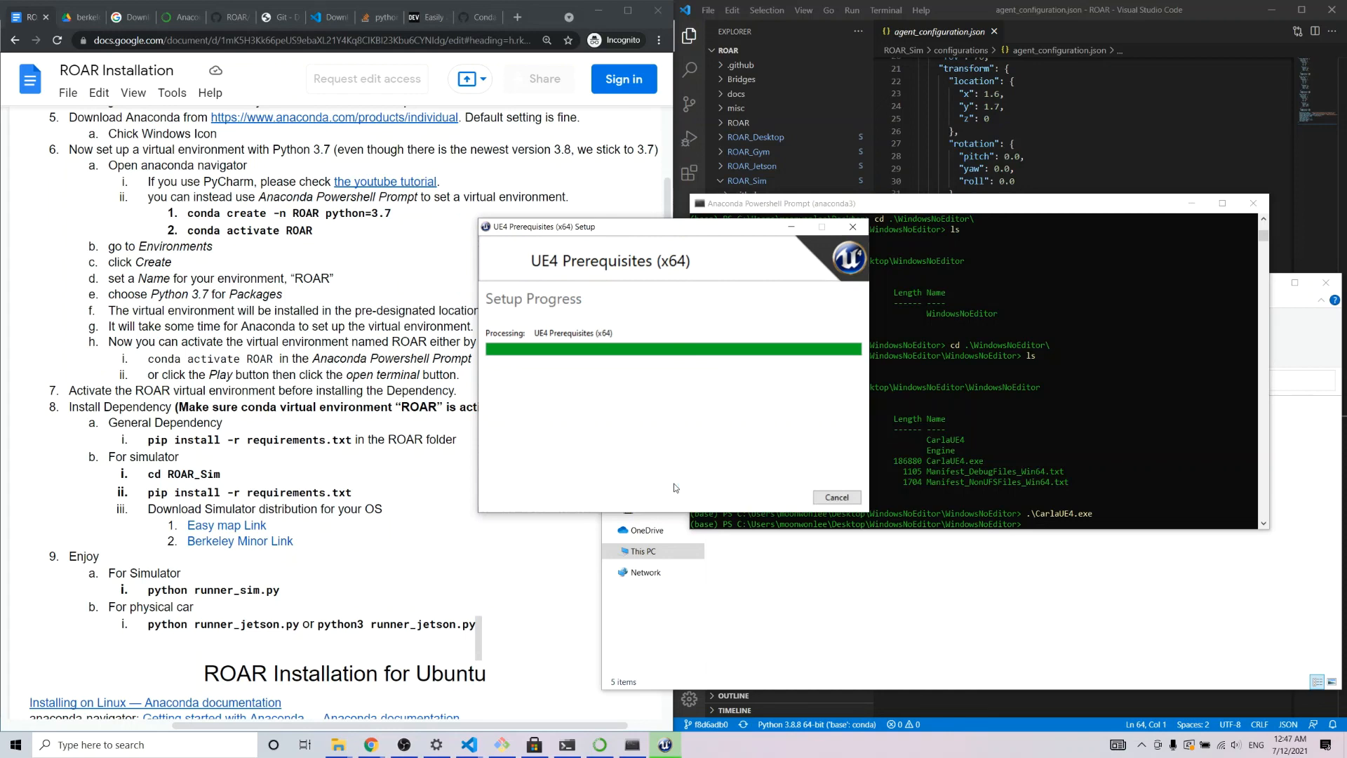
{"action": "left_click", "coordinate": [837, 496]}
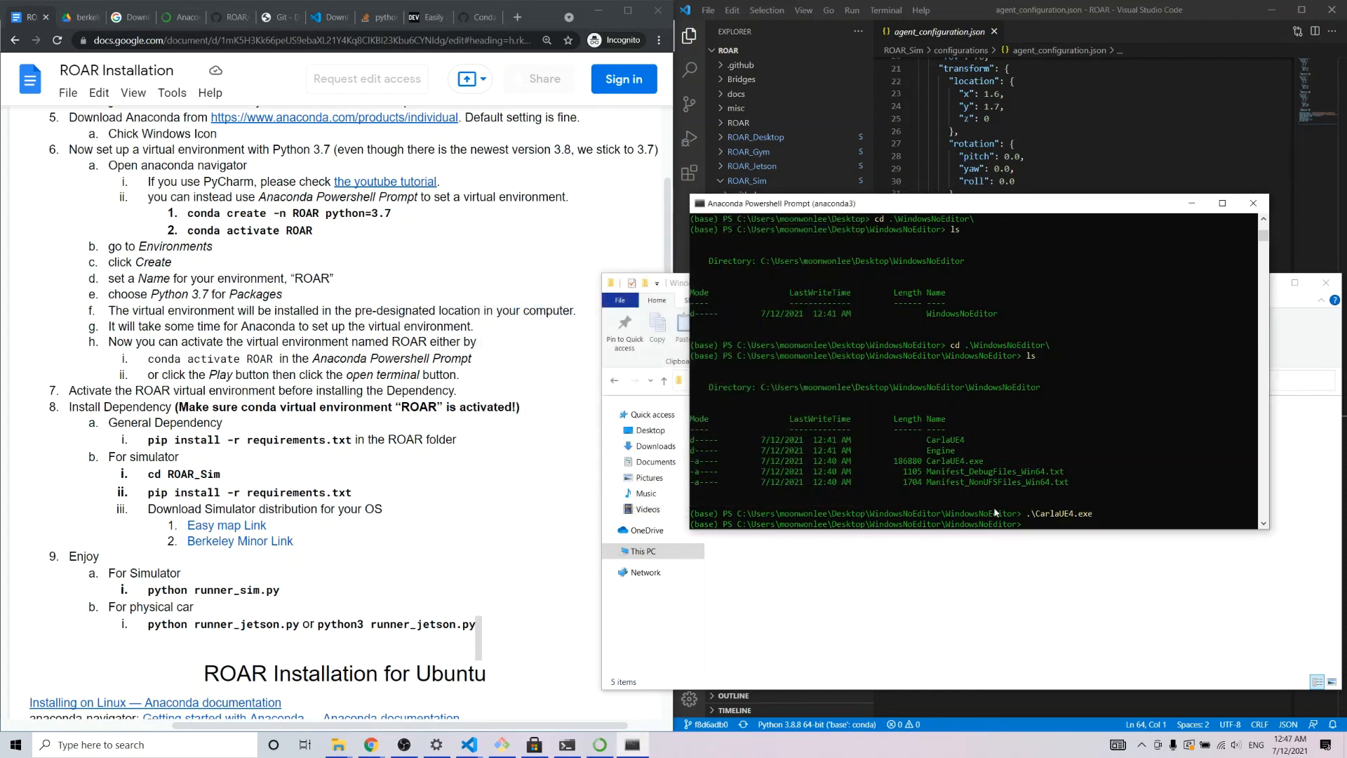
Run .\CarlaUE4.exe again and allow CARLA UE4 through the firewall on both private and public networks
{"action": "left_click", "coordinate": [1141, 523]}
{"action": "key", "text": "Escape"}
{"action": "key", "text": "Up"}
{"action": "key", "text": "Return"}
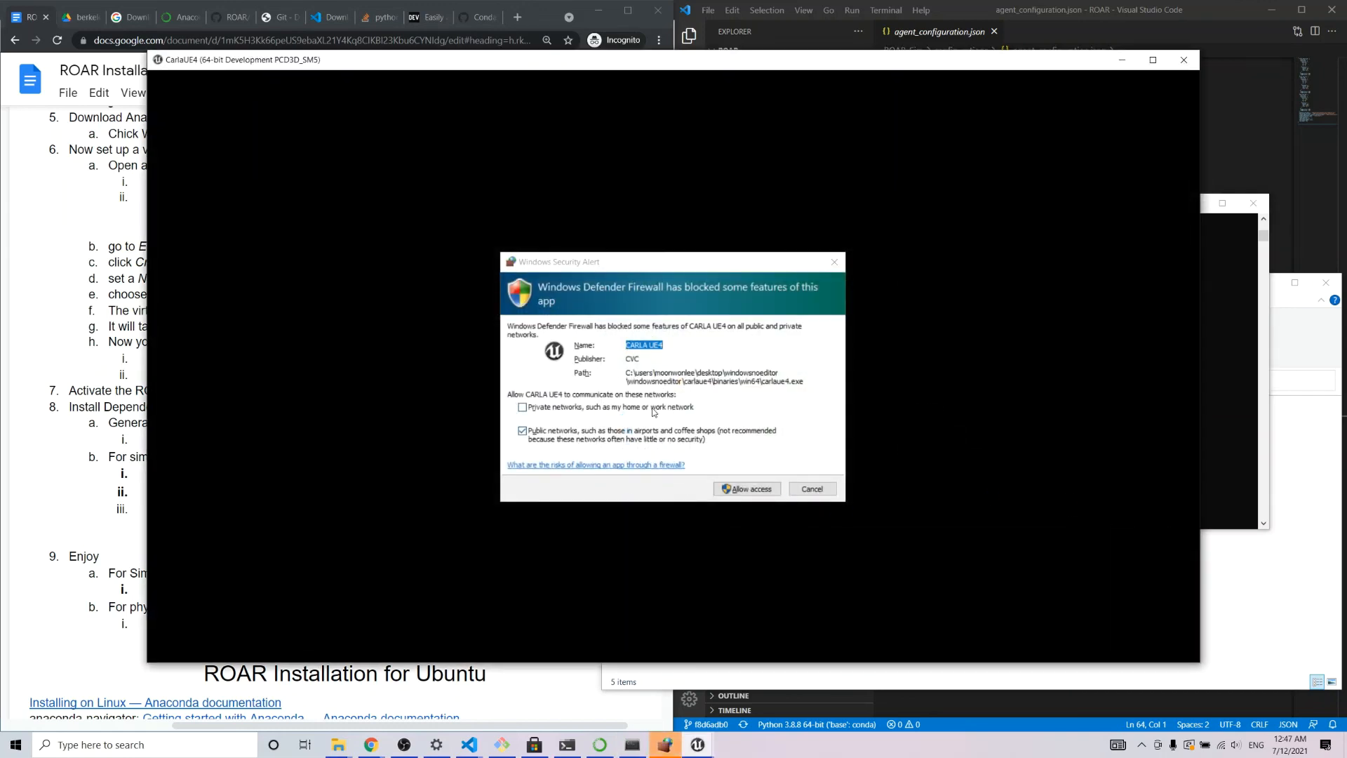
{"action": "left_click", "coordinate": [641, 413]}
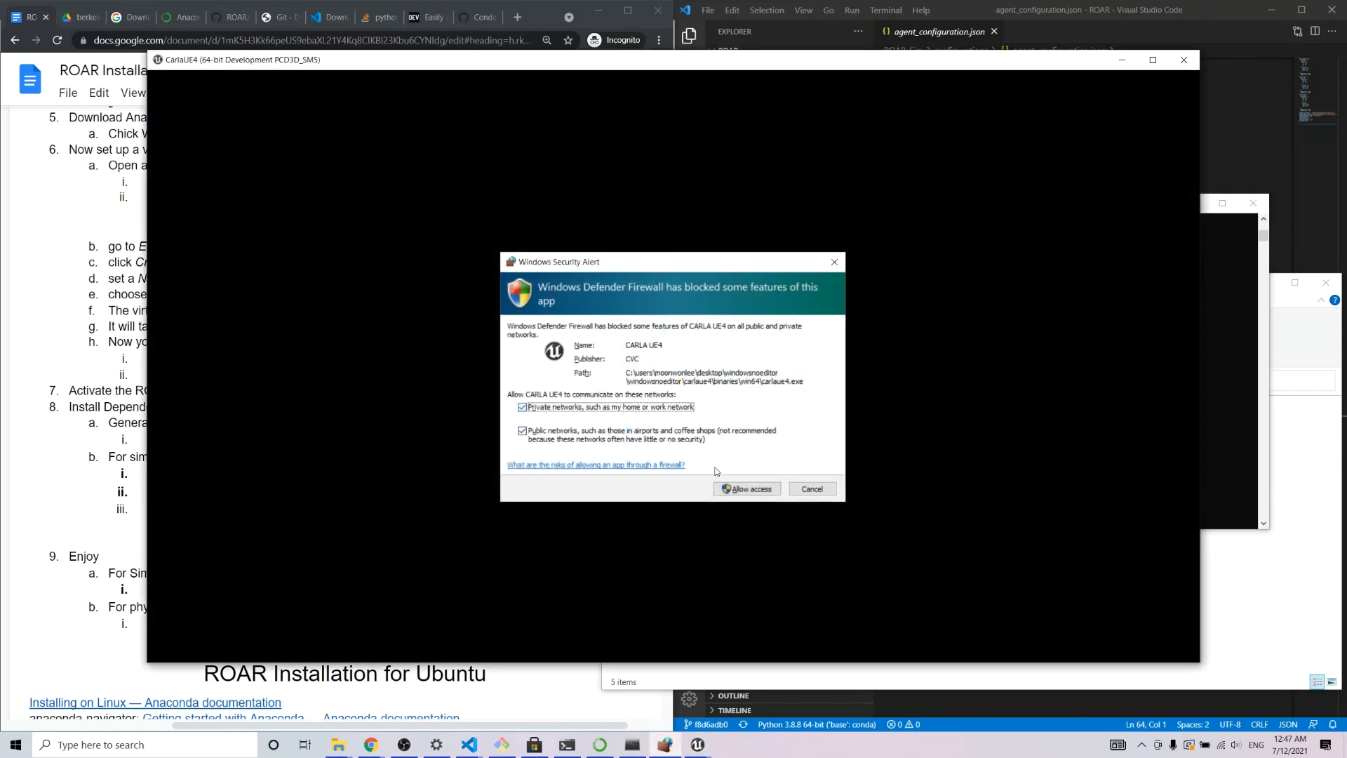
{"action": "left_click", "coordinate": [750, 489]}
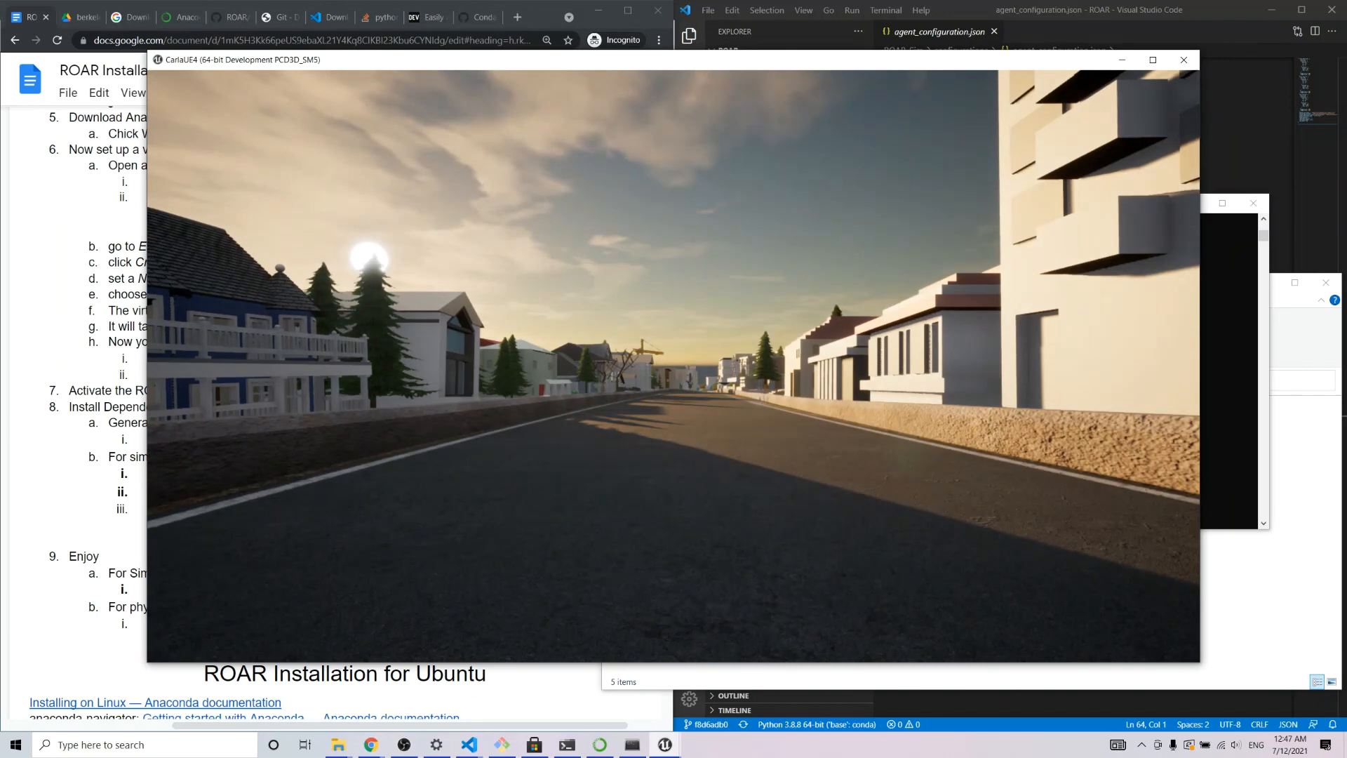
Move the simulator camera along the street to check that the map runs, and switch back to the Anaconda Powershell Prompt
{"action": "key", "text": "w"}
{"action": "key", "text": "w"}
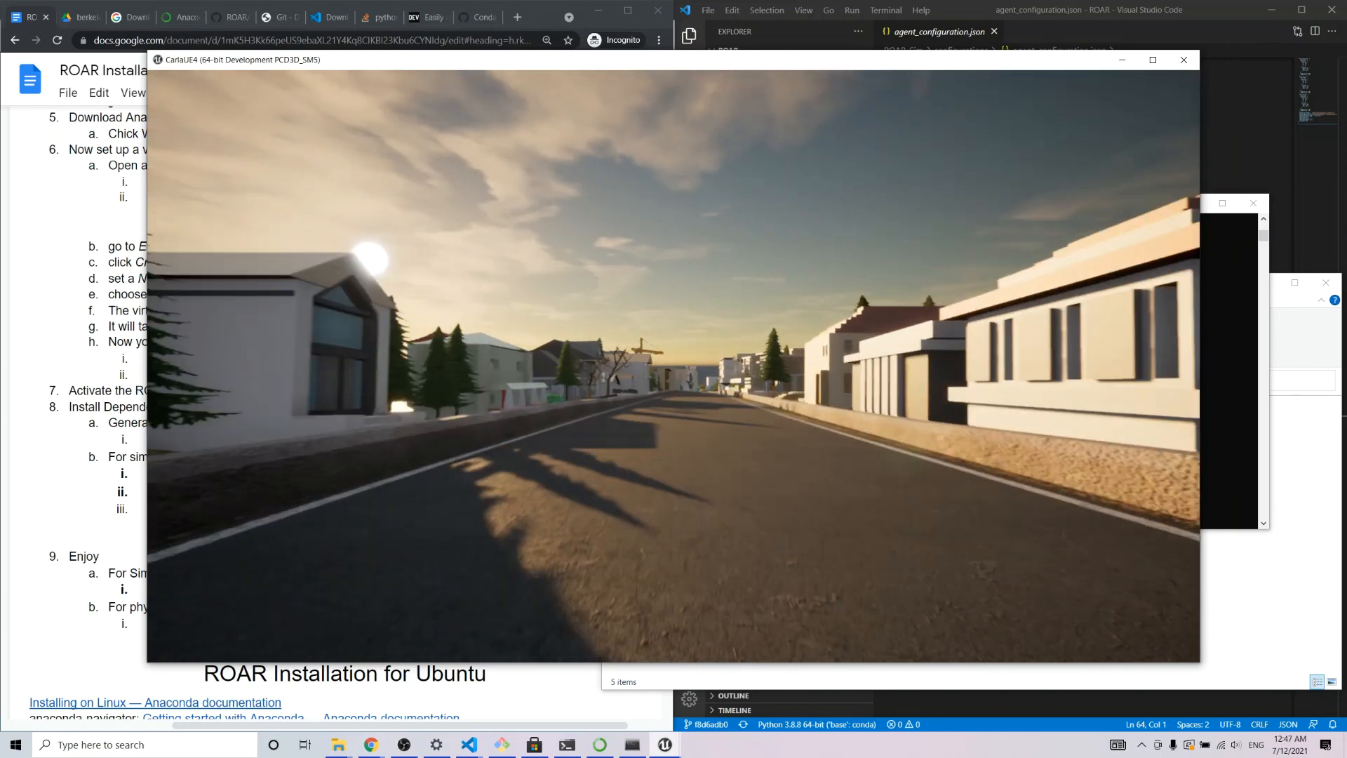
{"action": "key", "text": "w"}
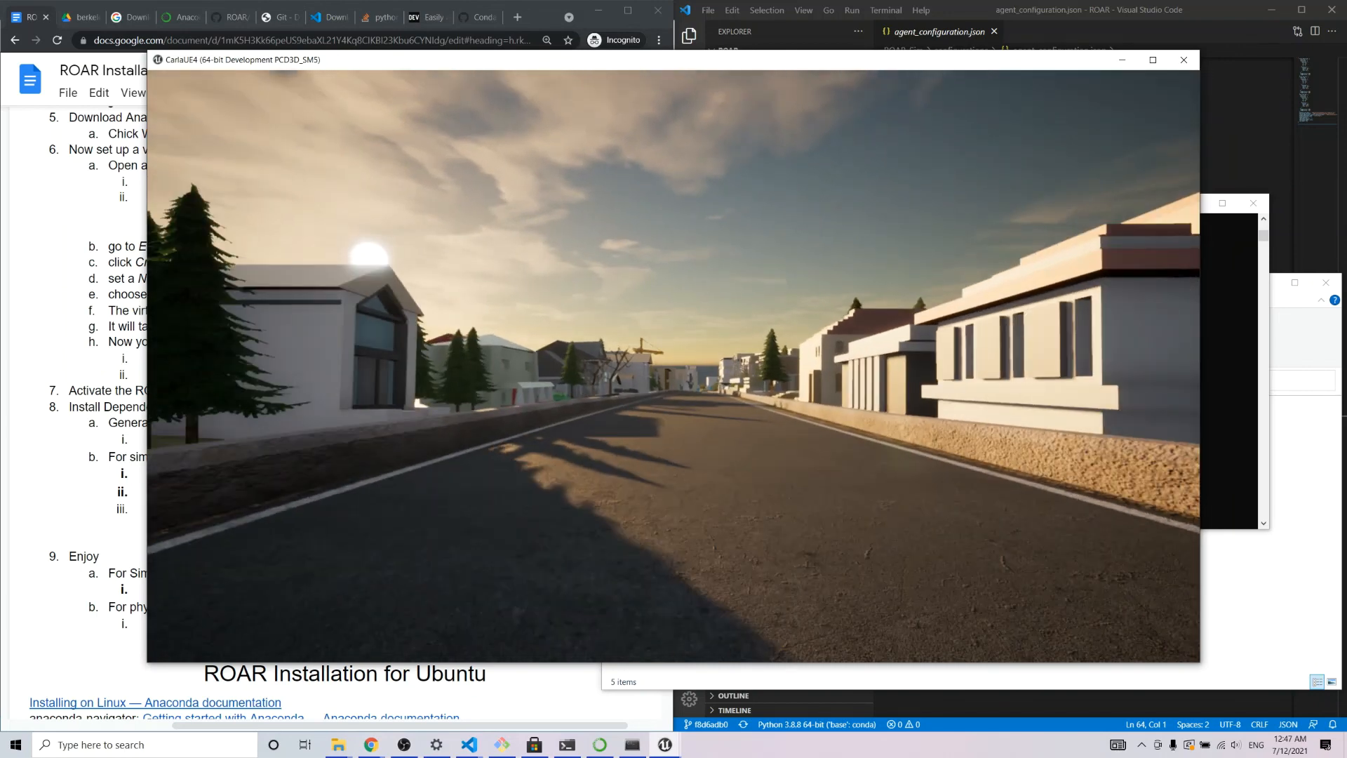
{"action": "key", "text": "w"}
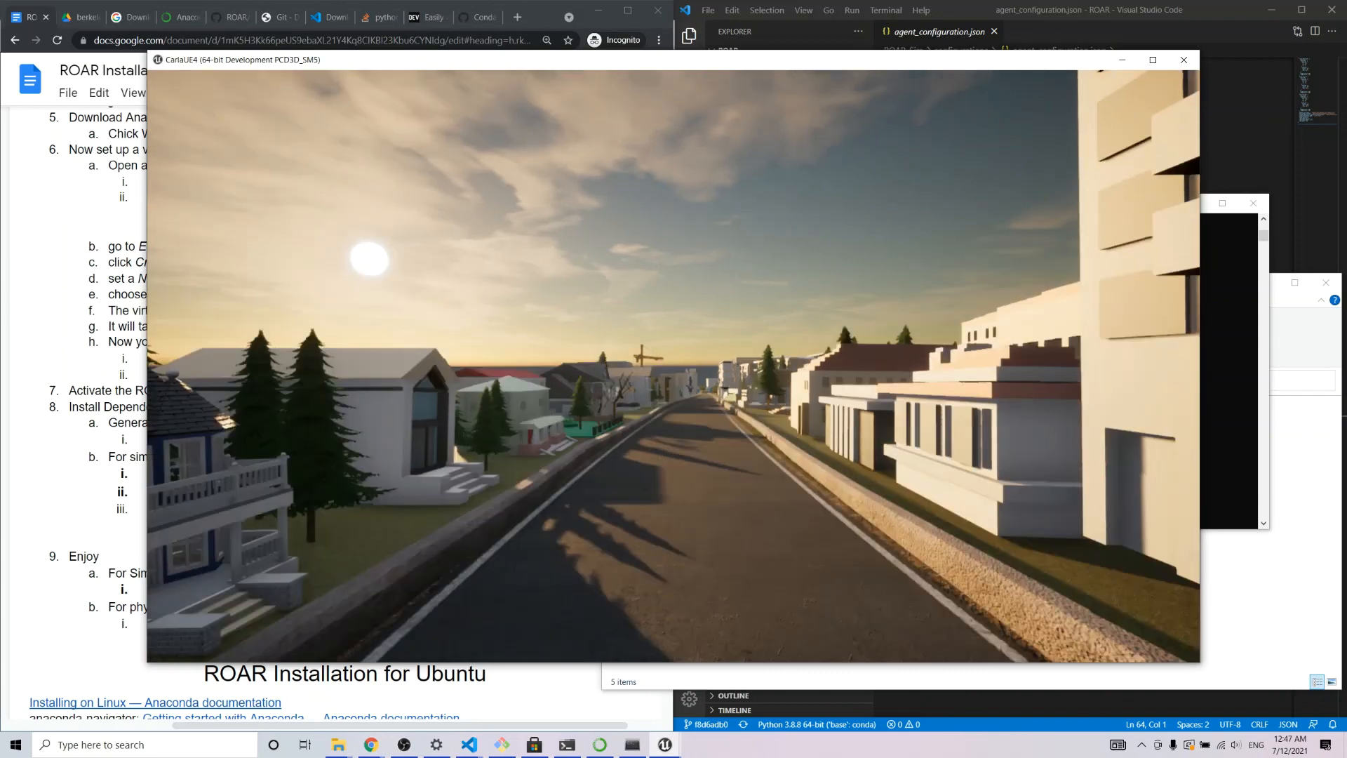
{"action": "key", "text": "w"}
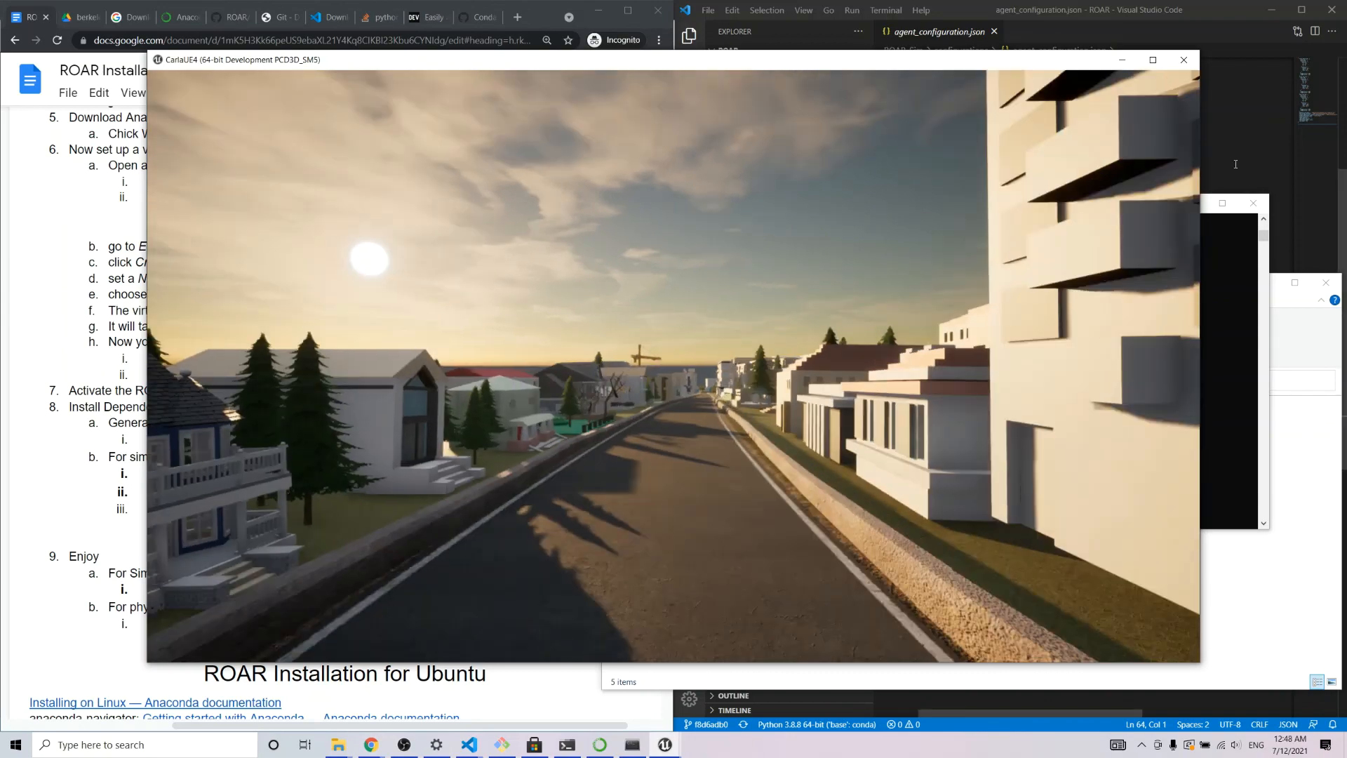
{"action": "key", "text": "alt+Tab"}
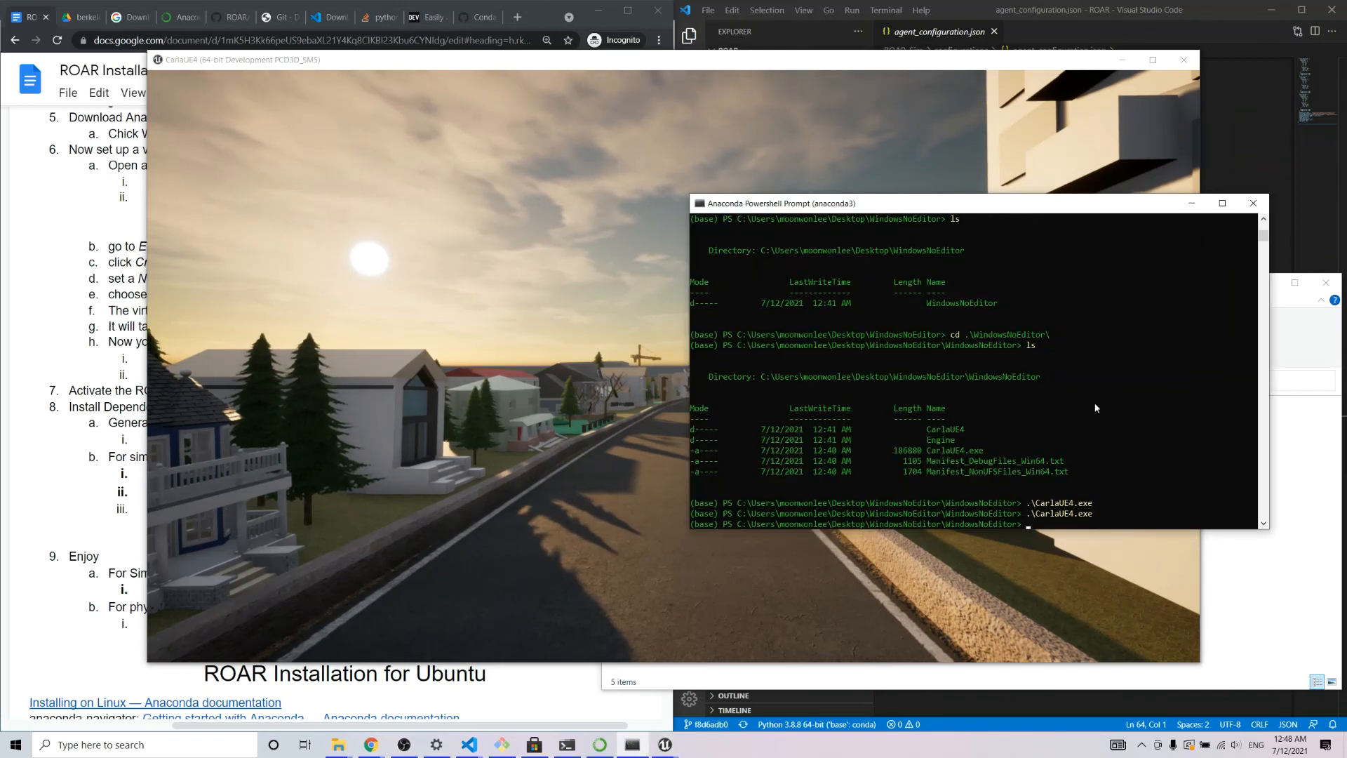
Go up two directories to the Desktop with cd ../.. and list its contents
{"action": "type", "text": "cd .."}
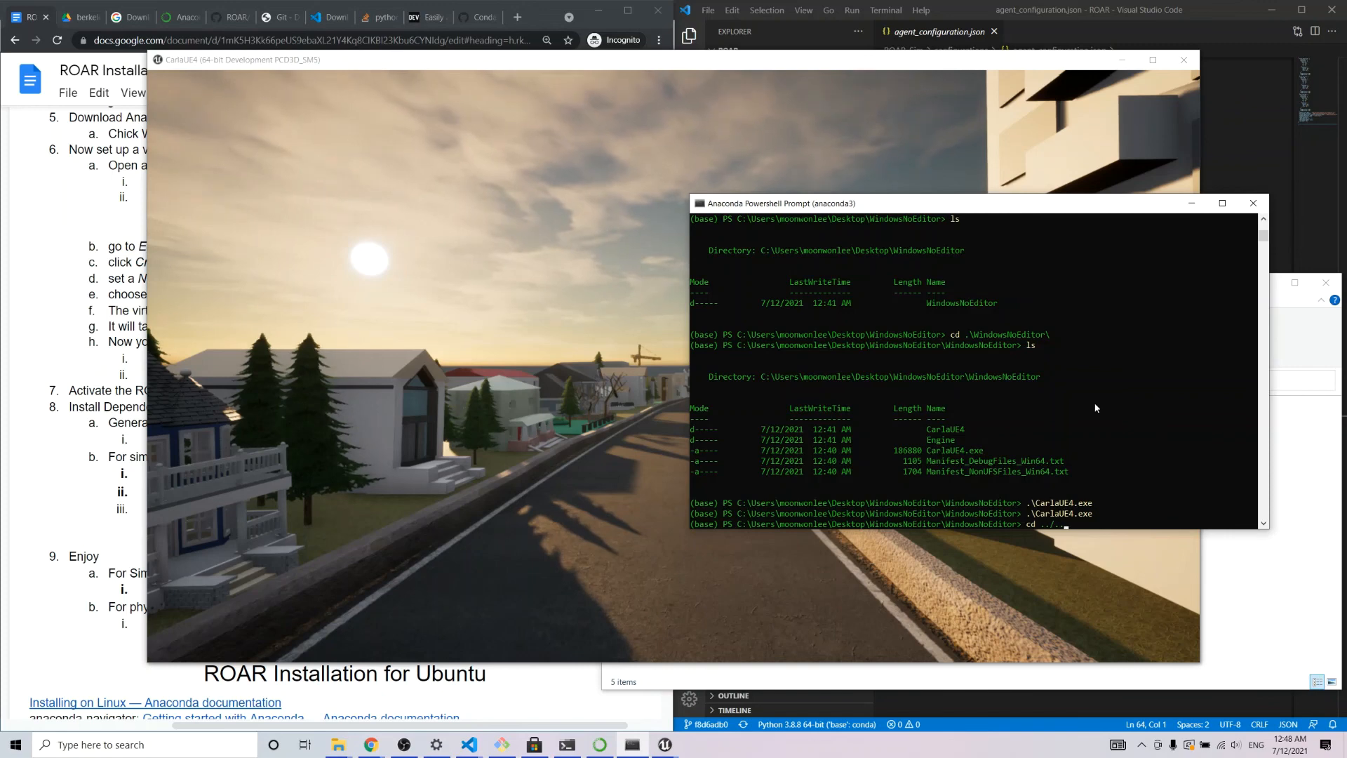
{"action": "type", "text": "/.."}
{"action": "key", "text": "Return"}
{"action": "type", "text": "ls"}
{"action": "key", "text": "Return"}
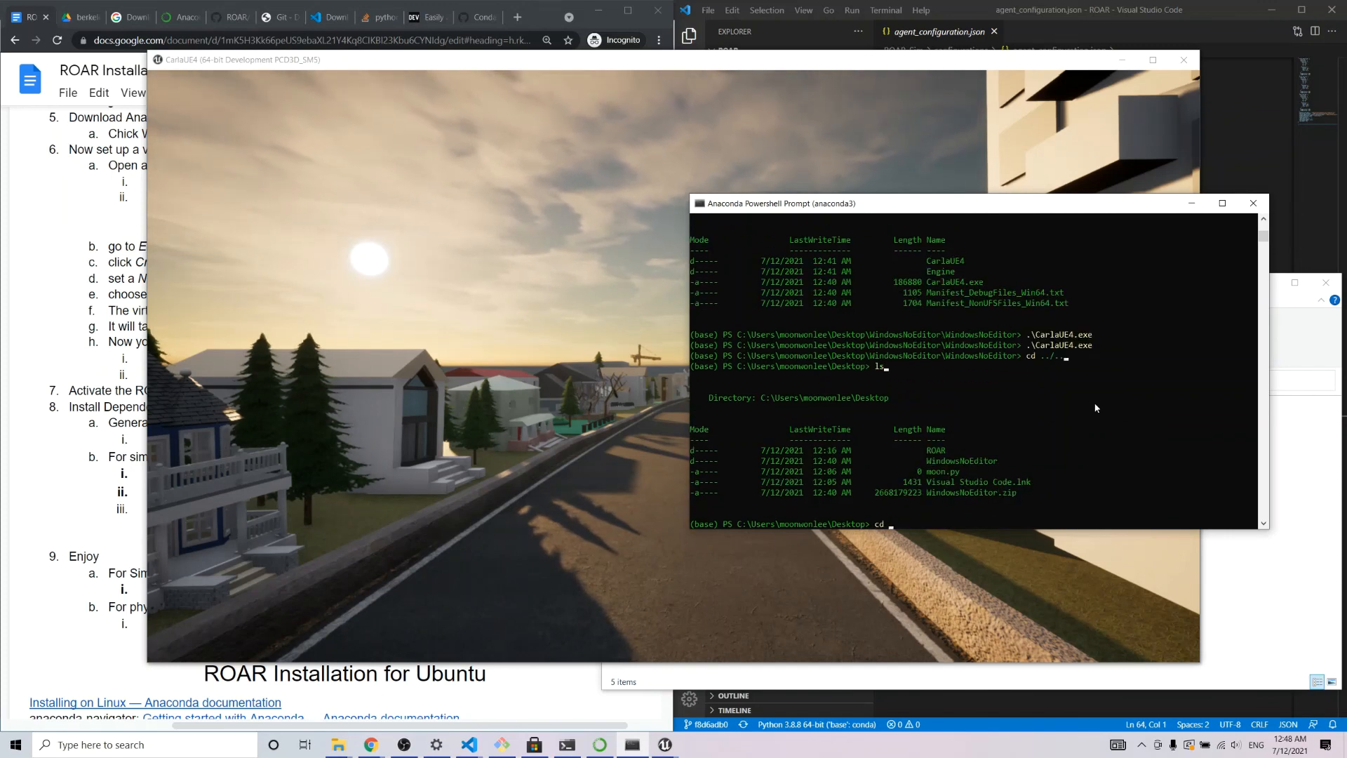
Change into the ROAR project folder and list its contents
{"action": "type", "text": "cd ROAR"}
{"action": "key", "text": "Return"}
{"action": "type", "text": "ls"}
{"action": "key", "text": "Return"}
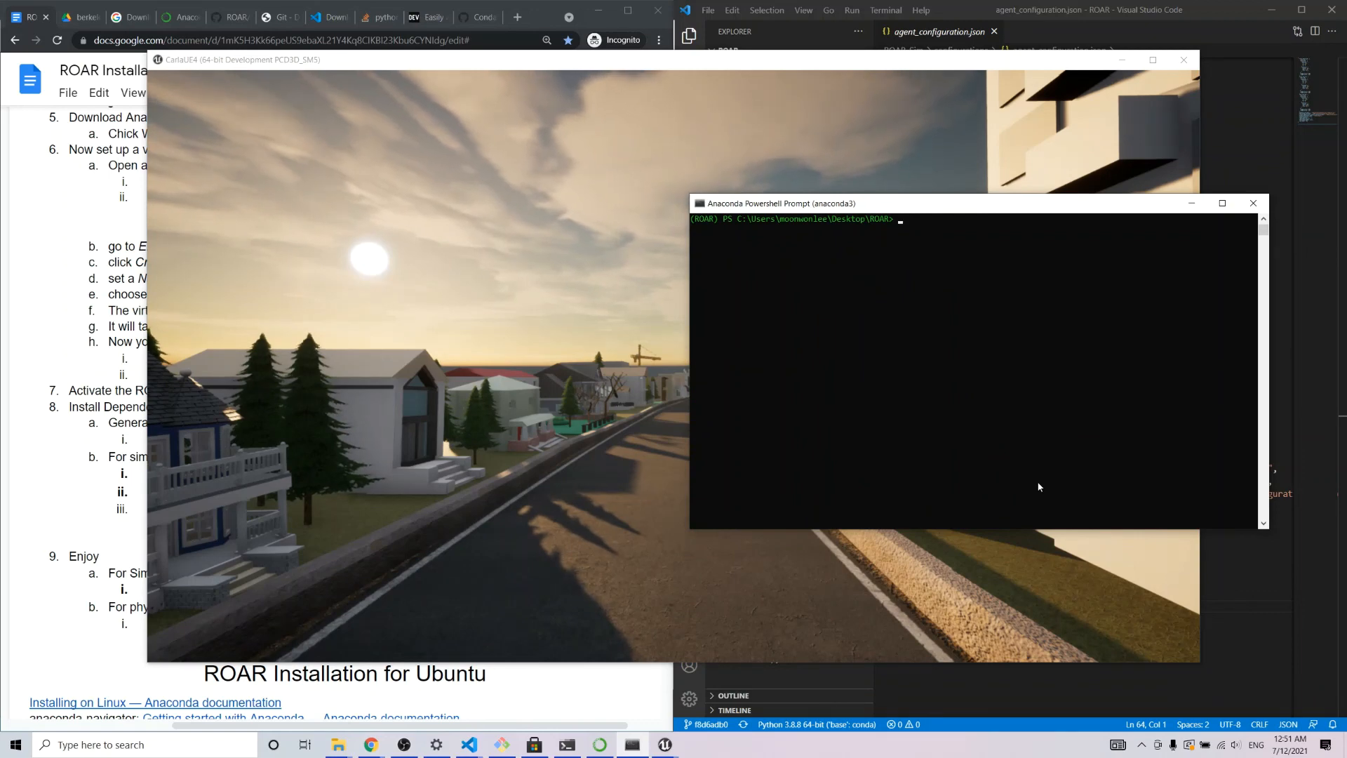
Start the ROAR simulation from the project folder with python runner_sim.py
{"action": "type", "text": "python ru"}
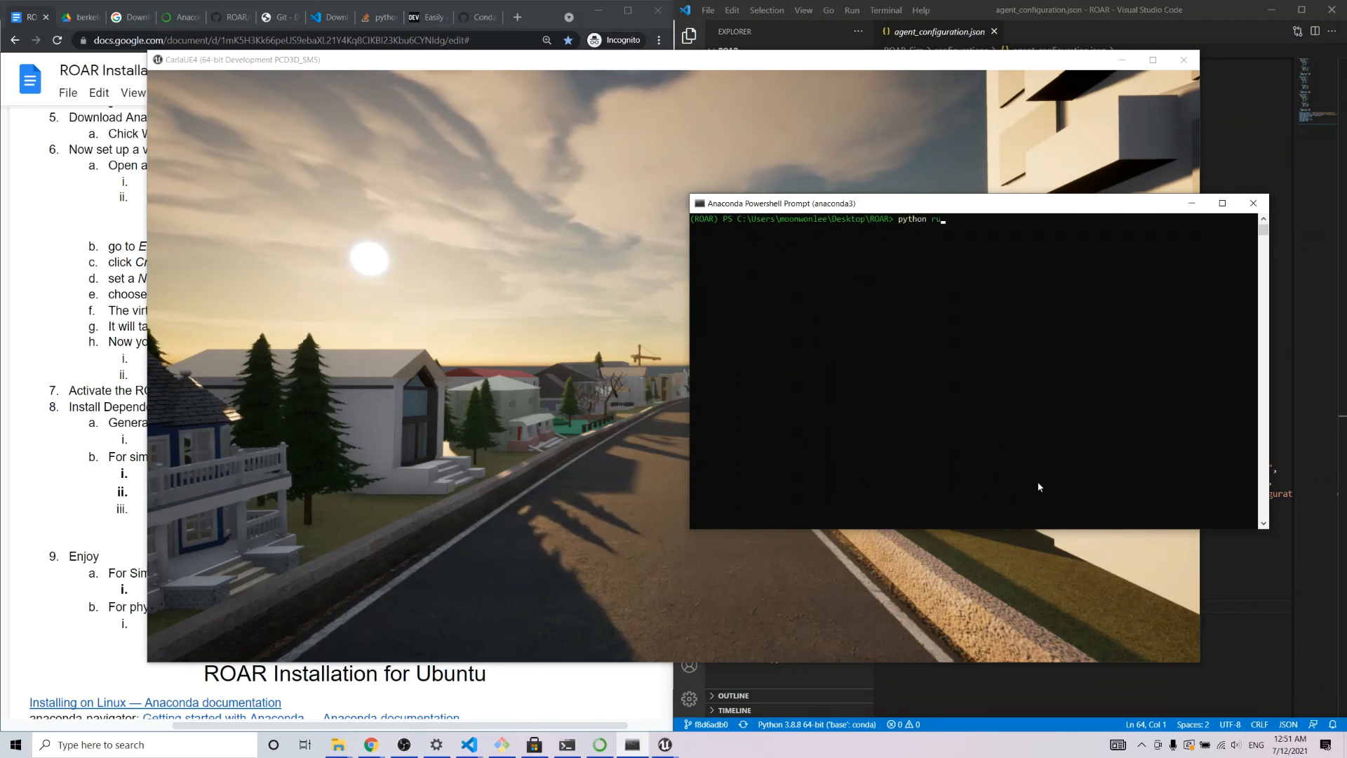
{"action": "type", "text": "nner_simp.p"}
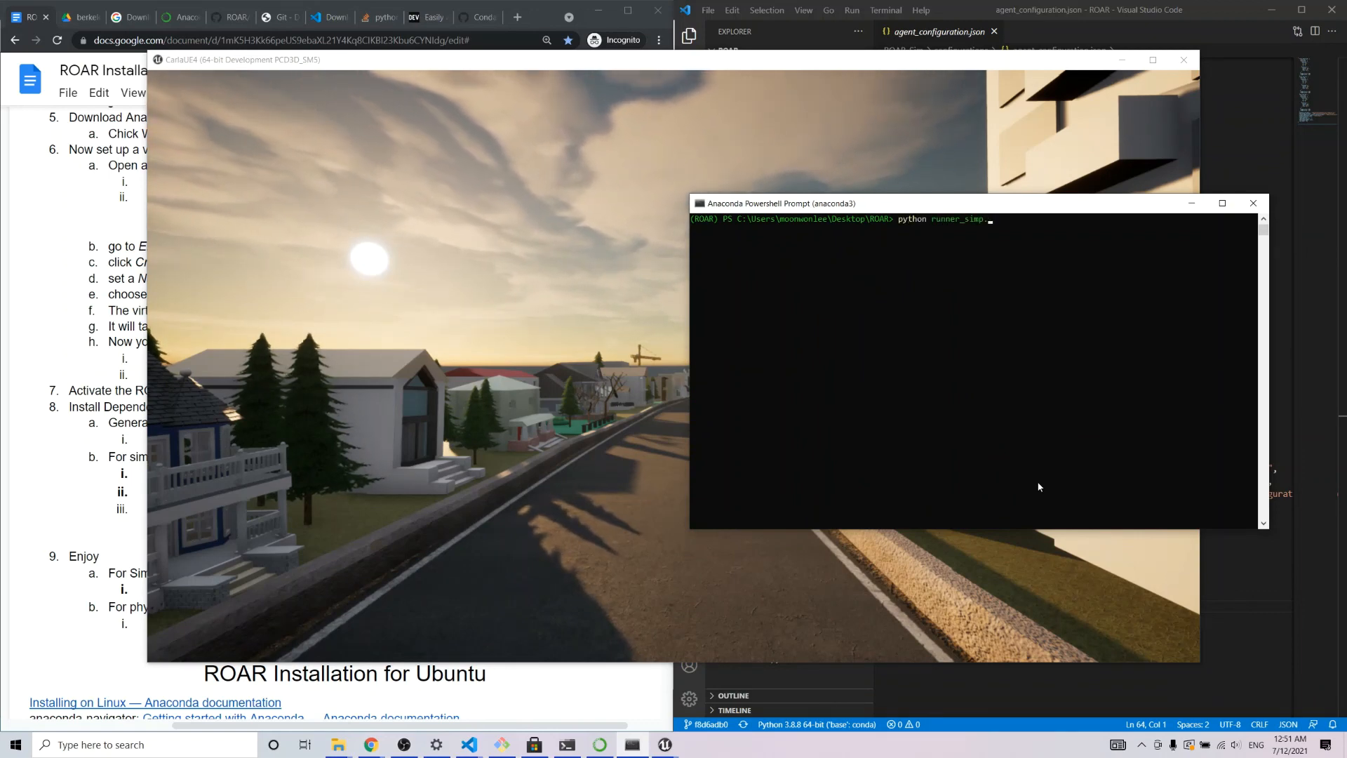
{"action": "key", "text": "BackSpace"}
{"action": "key", "text": "BackSpace"}
{"action": "key", "text": "BackSpace"}
{"action": "type", "text": ".py"}
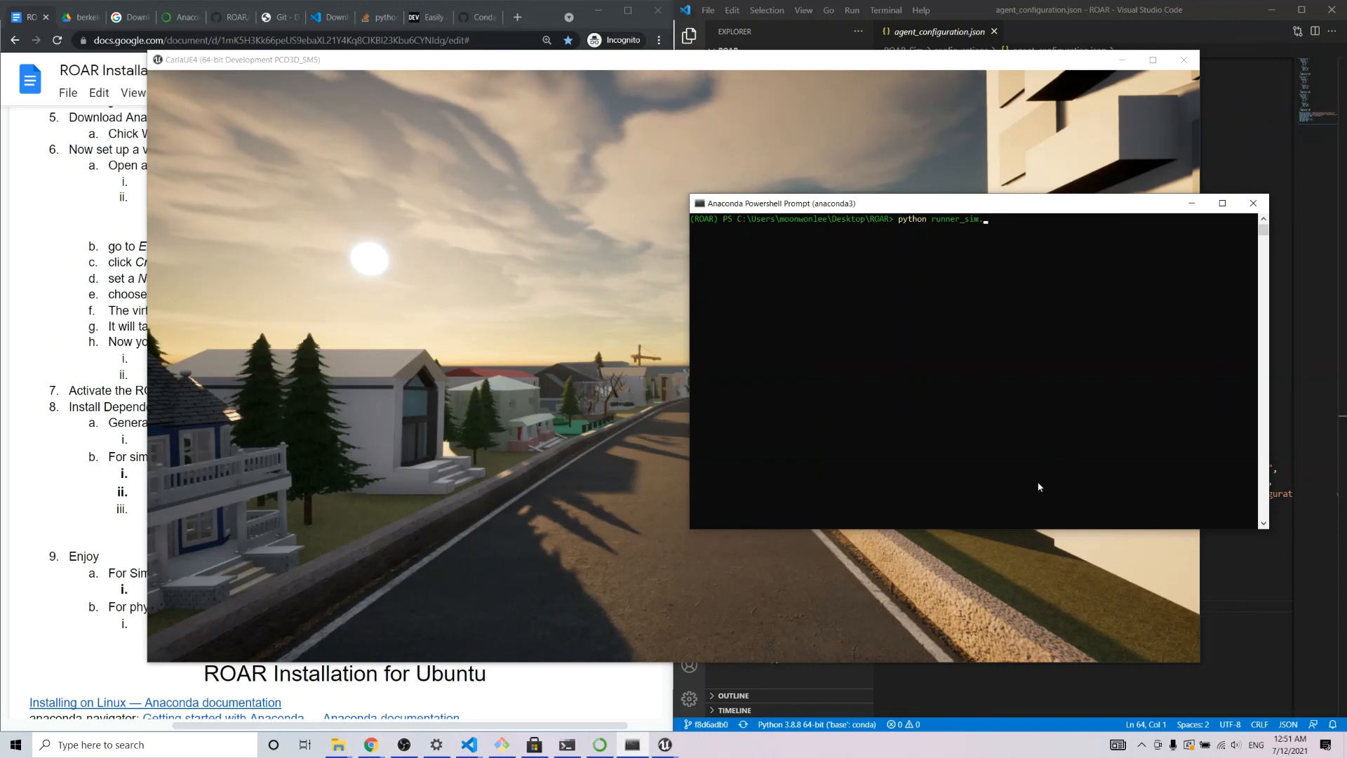
{"action": "key", "text": "Return"}
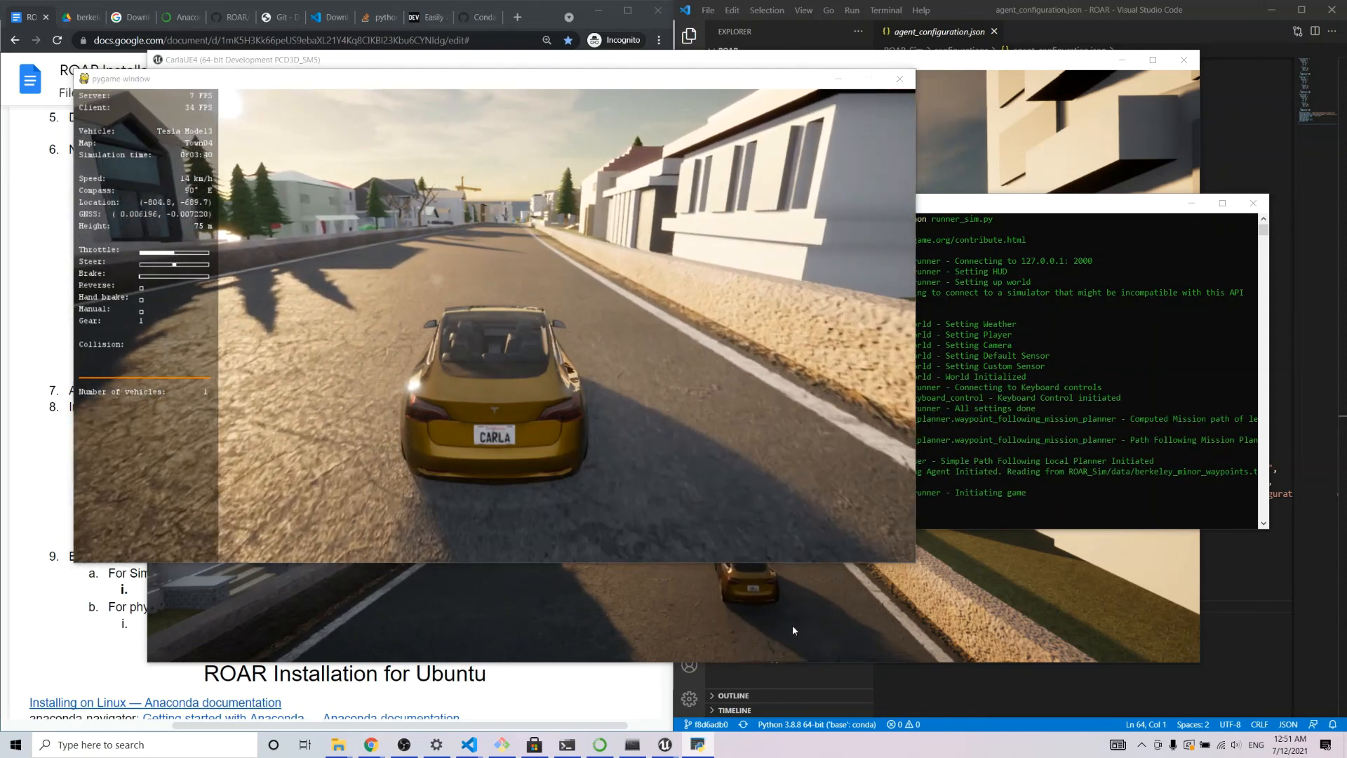
Check the driving car in the CarlaUE4 window, then return to the pygame window and quit the run
{"action": "left_click", "coordinate": [793, 625]}
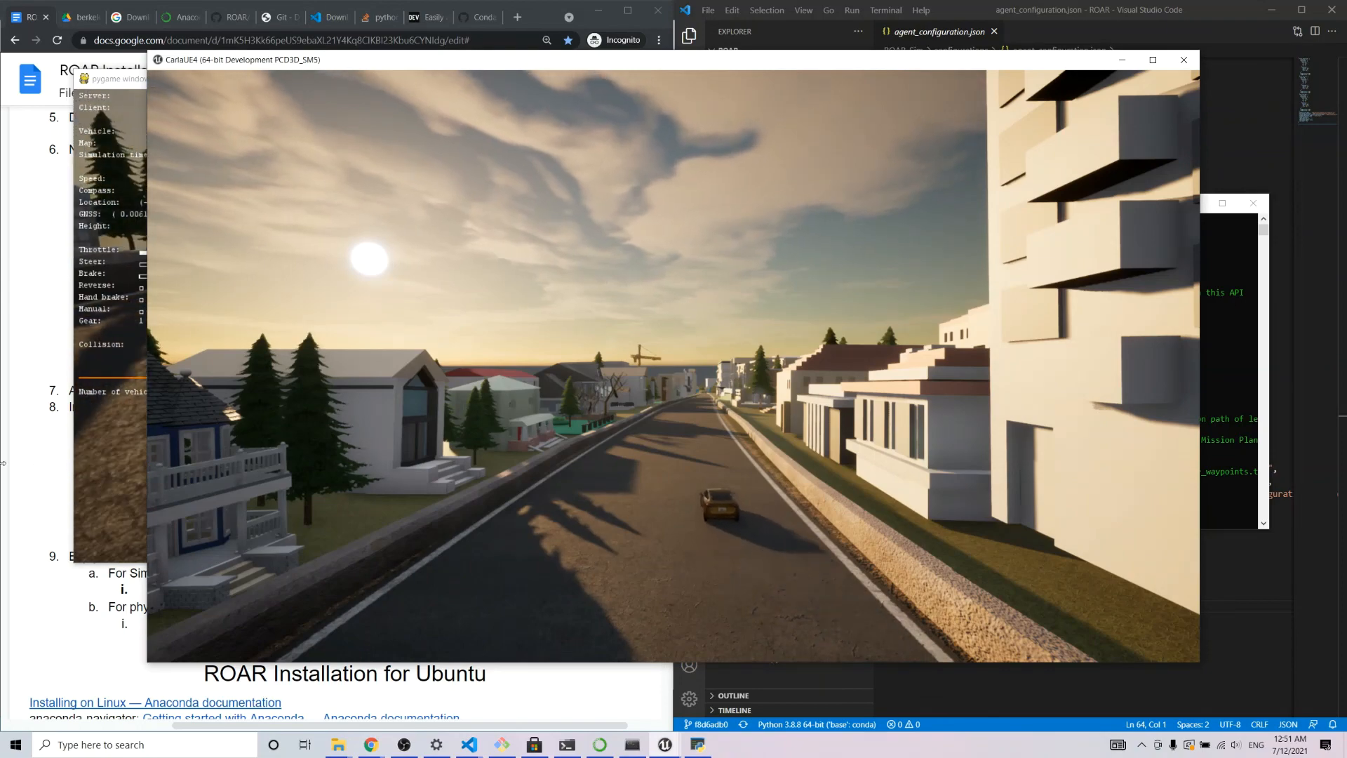
{"action": "key", "text": "alt+Tab"}
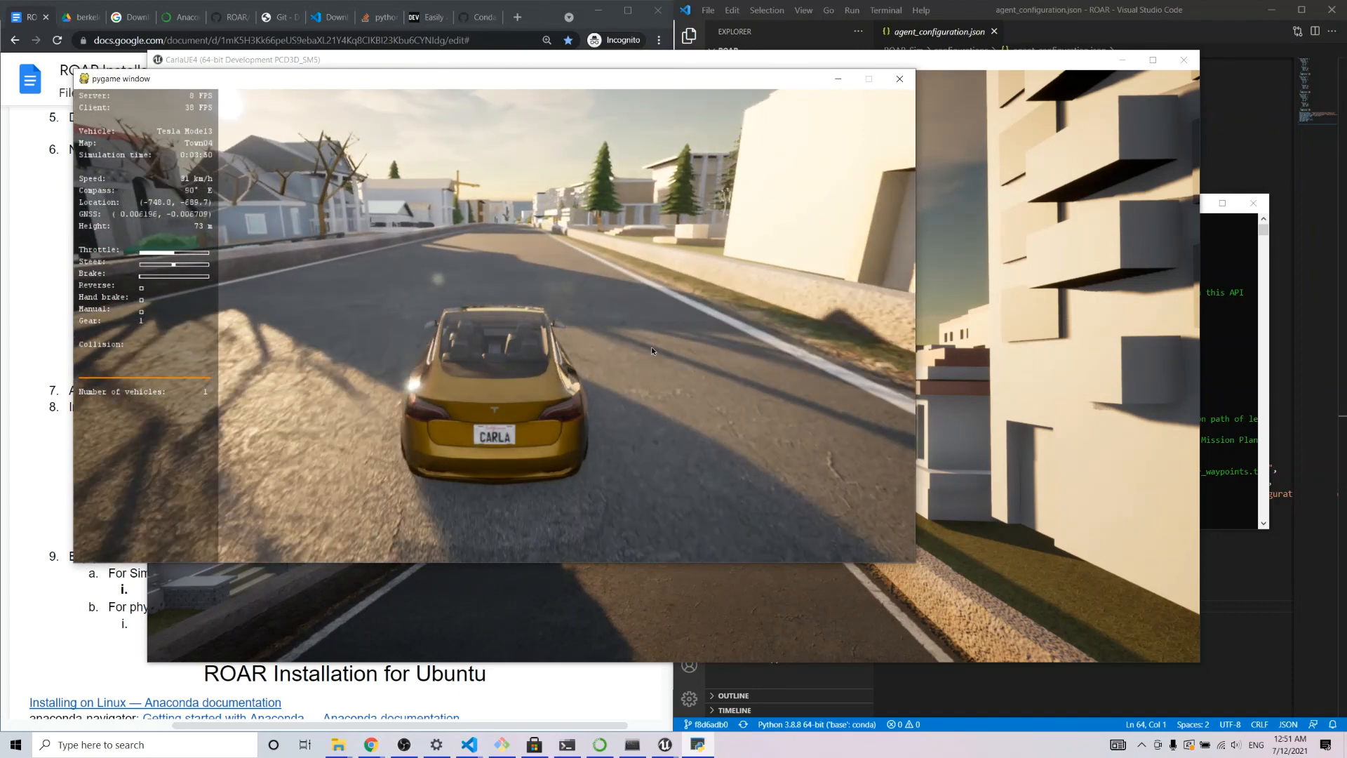
{"action": "key", "text": "Escape"}
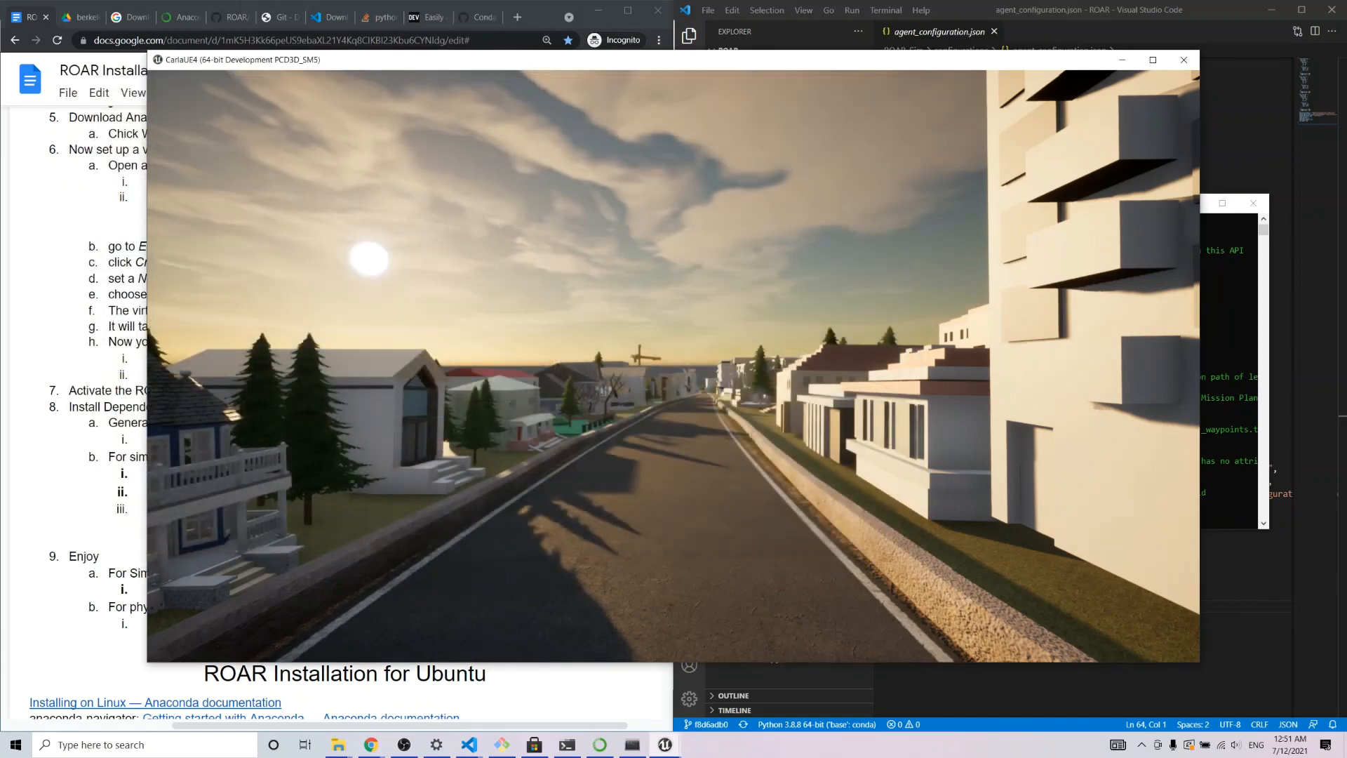